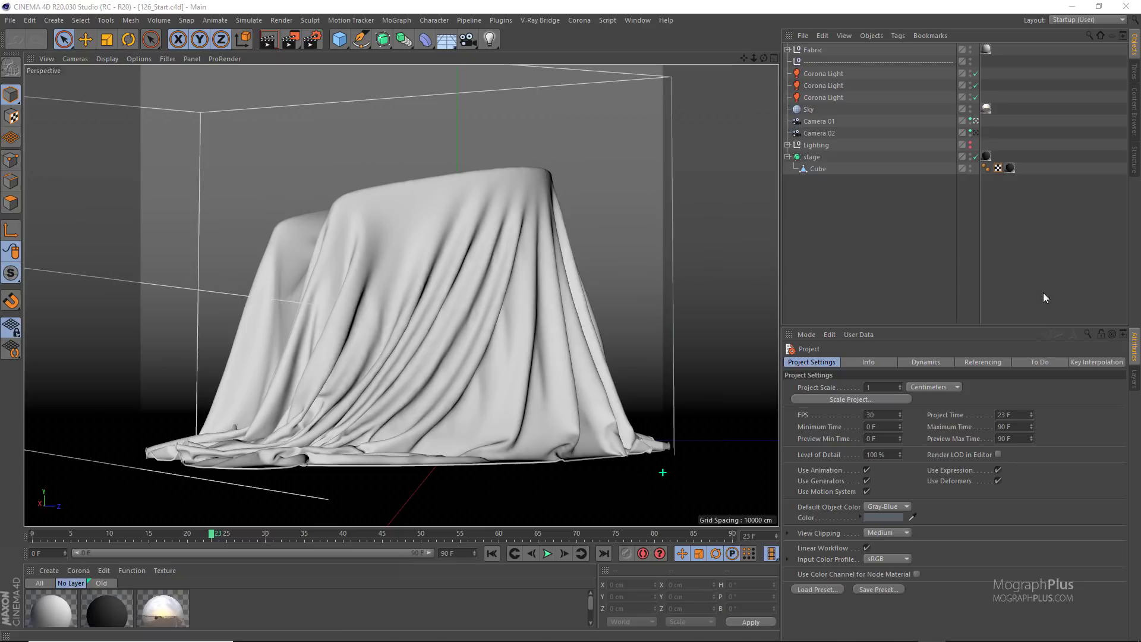
# Open the Corona node material editor and add a new Corona material to the empty graph area.
pyautogui.click(578, 19)
pyautogui.click(600, 137)
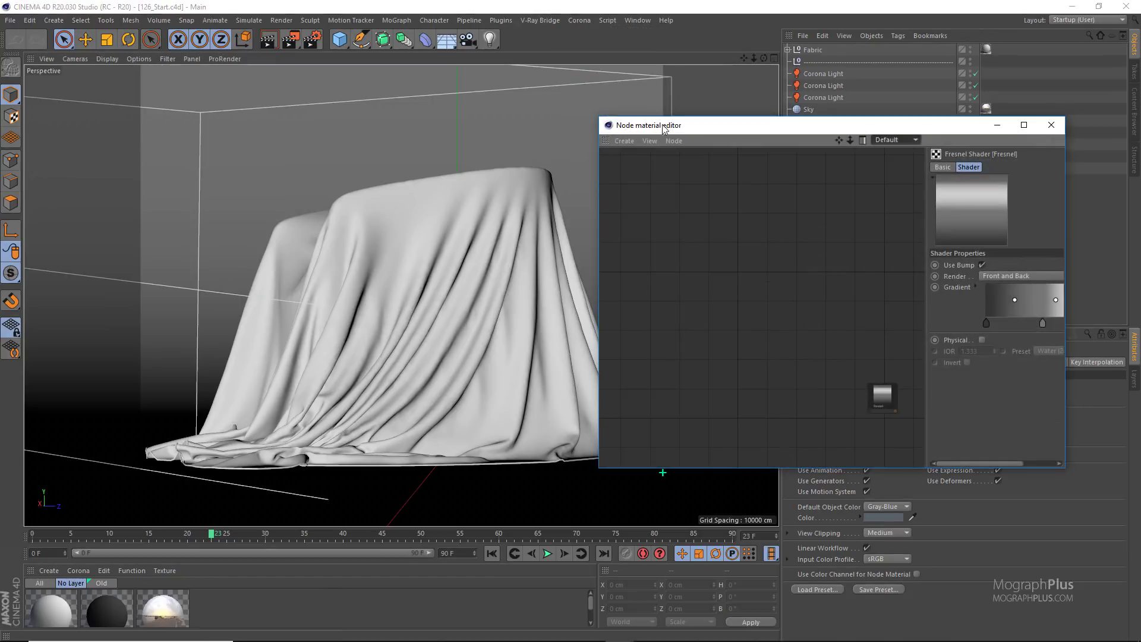
pyautogui.moveTo(658, 117); pyautogui.dragTo(281, 135)
pyautogui.rightClick(315, 236)
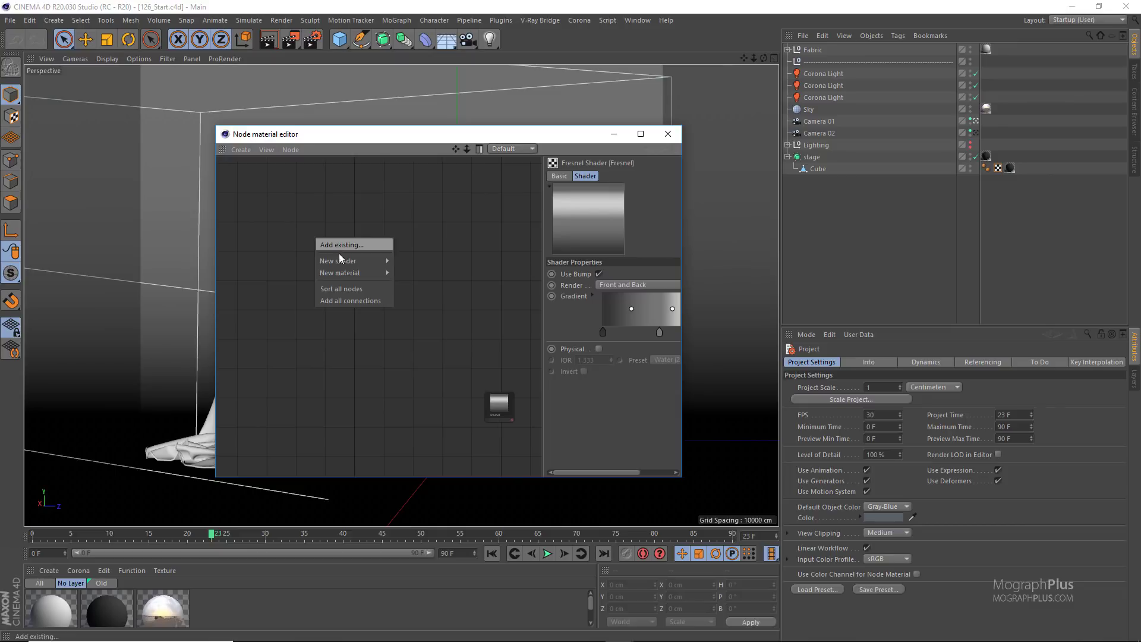
pyautogui.moveTo(376, 274)
pyautogui.click(415, 277)
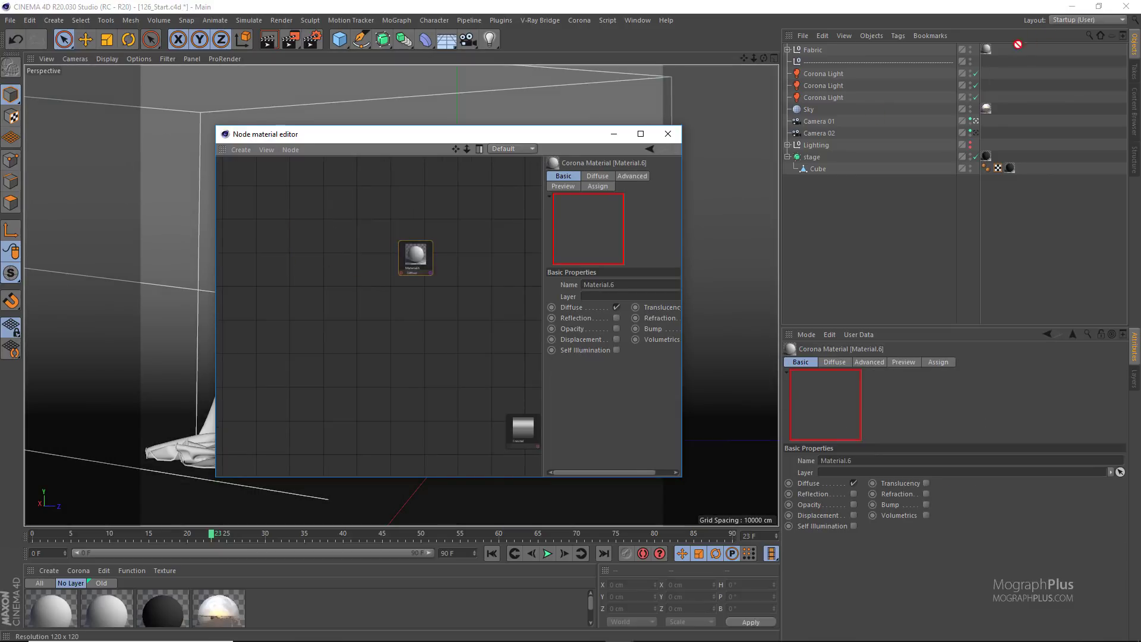
pyautogui.scroll(3, 402, 252)
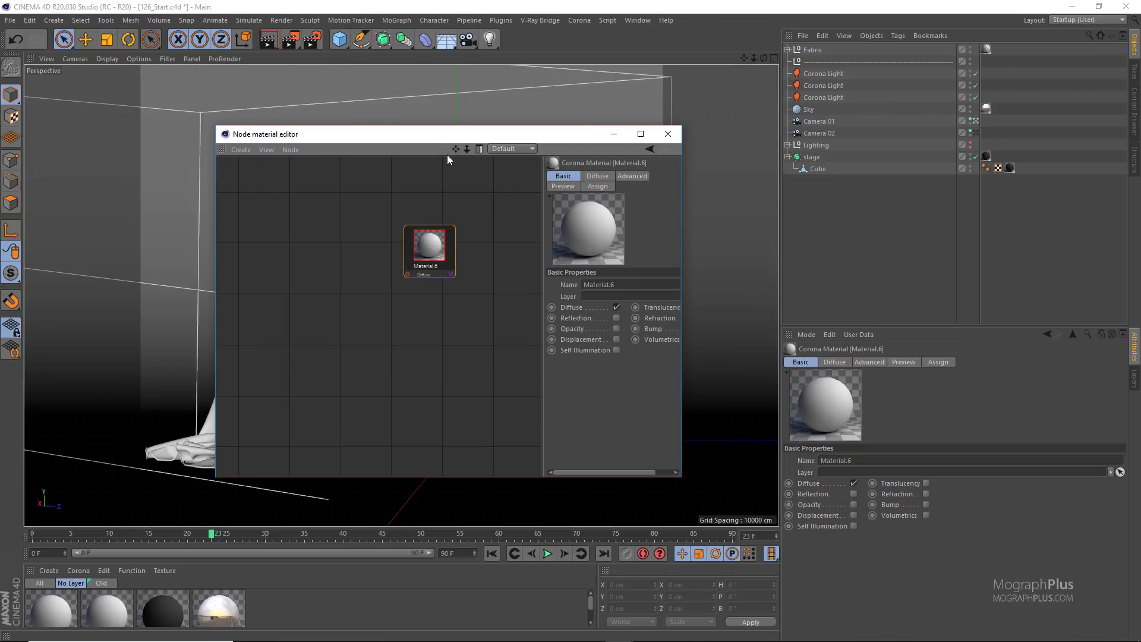
pyautogui.moveTo(431, 136); pyautogui.dragTo(247, 109)
pyautogui.scroll(2, 252, 254)
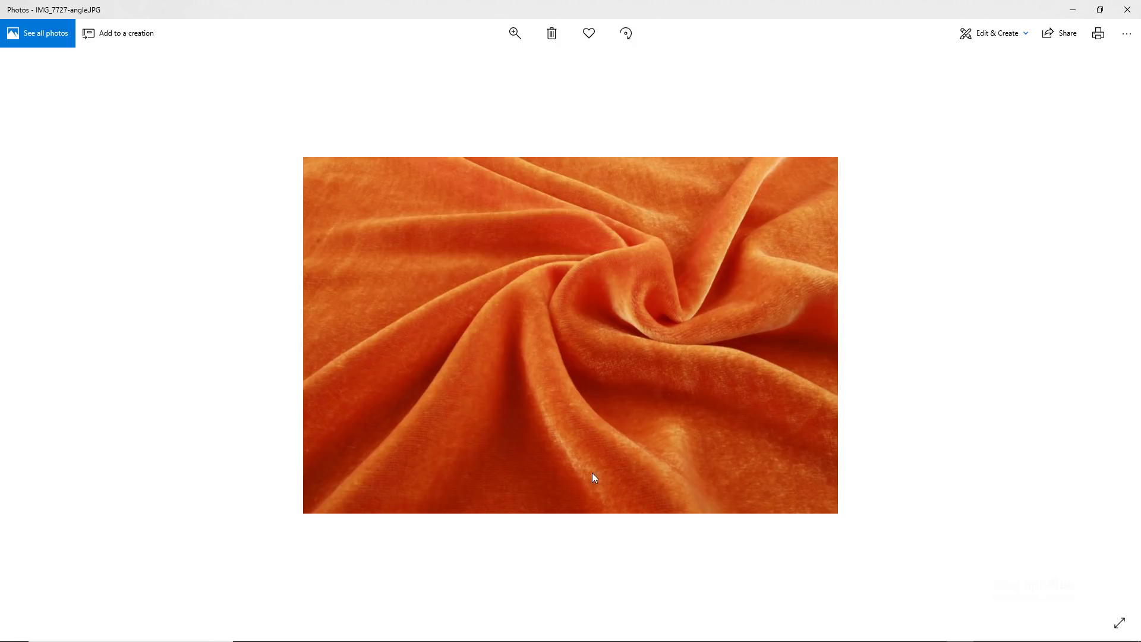
# Examine the fabric's sheen and folds up close in the reference photo IMG_7727-angle.JPG, and close it.
pyautogui.scroll(-1, 594, 476)
pyautogui.scroll(1, 608, 464)
pyautogui.keyDown('ctrl'); pyautogui.scroll(1, 605, 455); pyautogui.keyUp('ctrl')
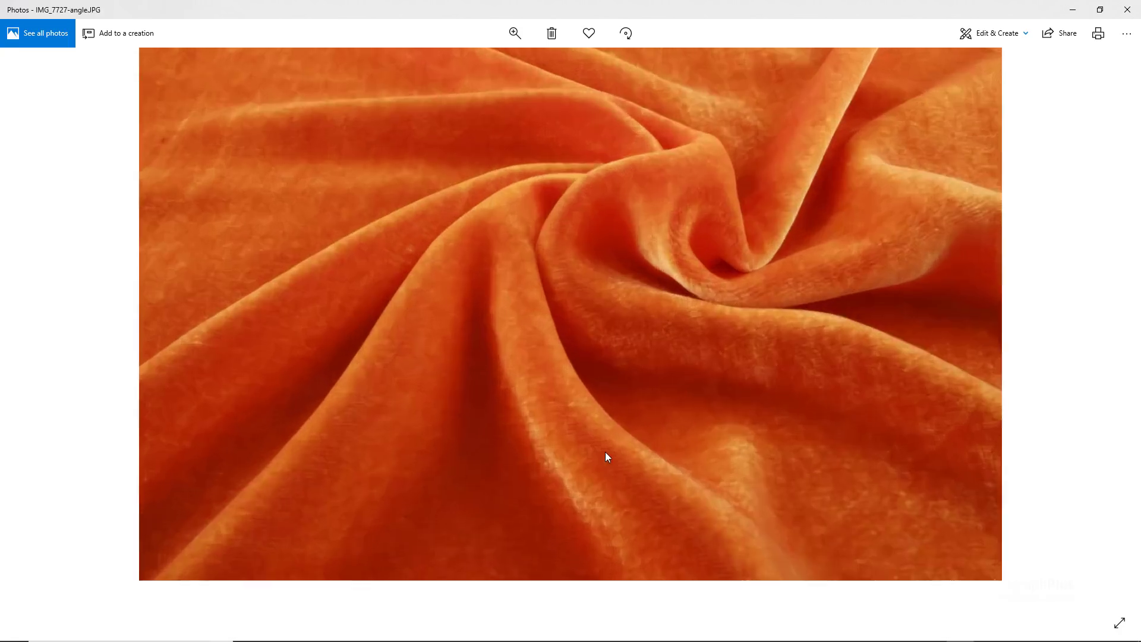
pyautogui.keyDown('ctrl'); pyautogui.scroll(1, 605, 451); pyautogui.keyUp('ctrl')
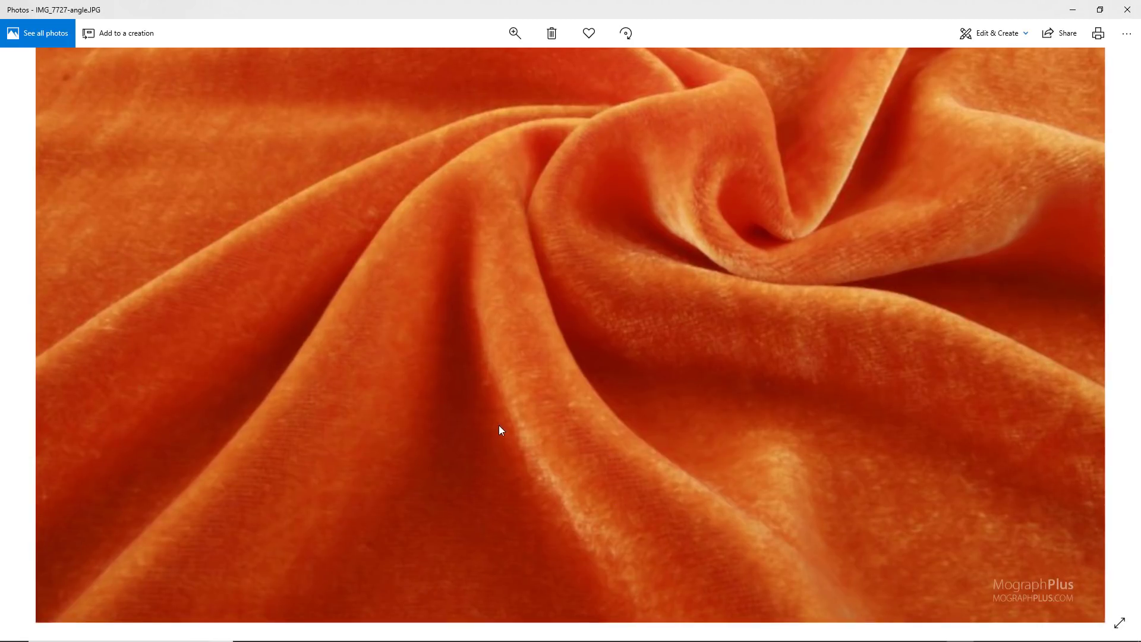
pyautogui.click(1128, 11)
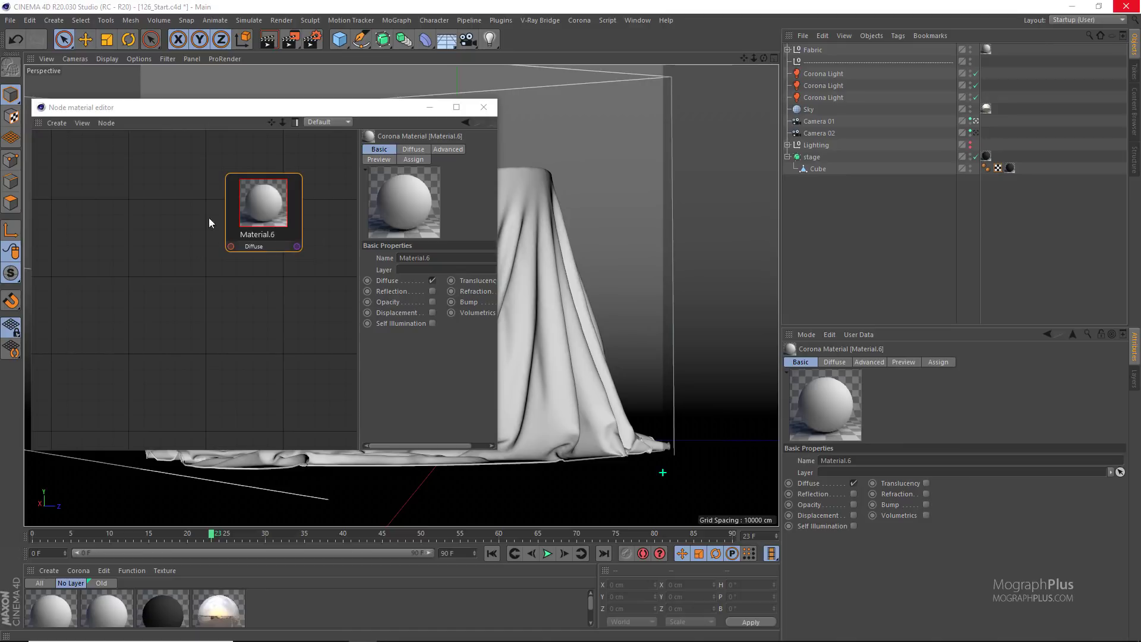
# Enlarge and reposition the node editor window, leaving free graph space beside the new material node.
pyautogui.moveTo(328, 111); pyautogui.dragTo(464, 76)
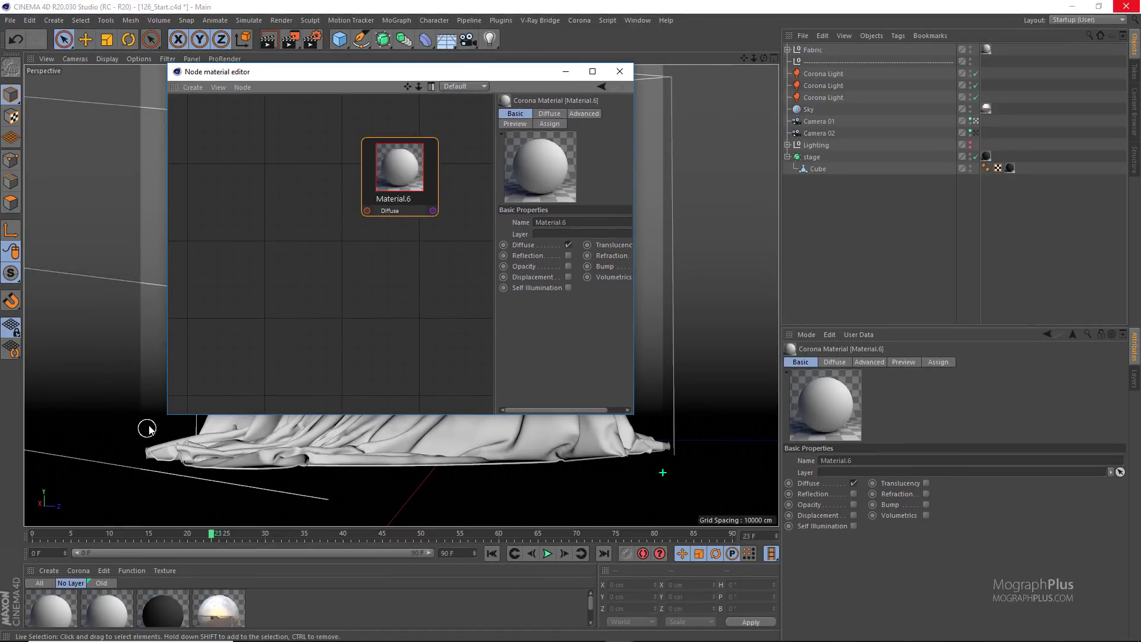
pyautogui.moveTo(164, 418); pyautogui.dragTo(3, 547)
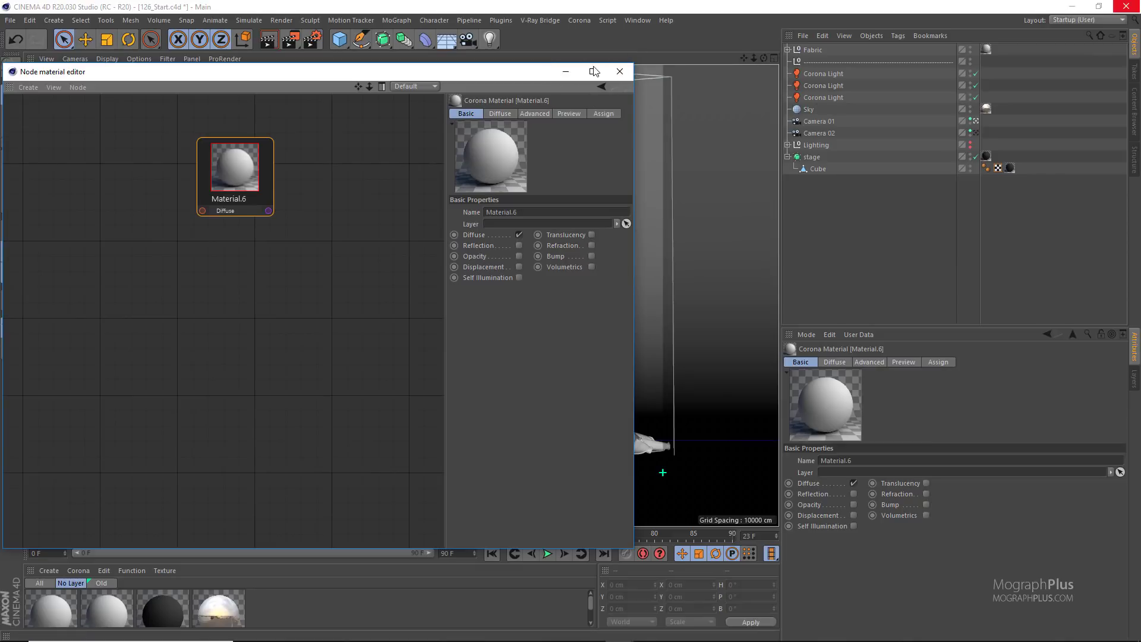
pyautogui.moveTo(517, 71); pyautogui.dragTo(567, 59)
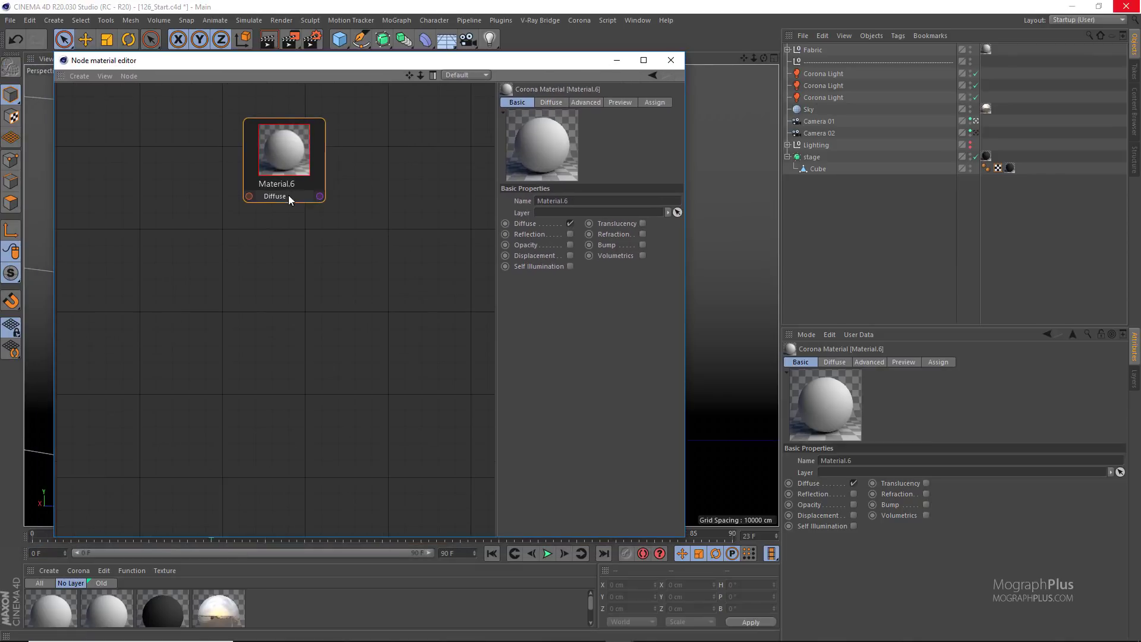
pyautogui.moveTo(296, 217); pyautogui.dragTo(400, 289, button='middle')
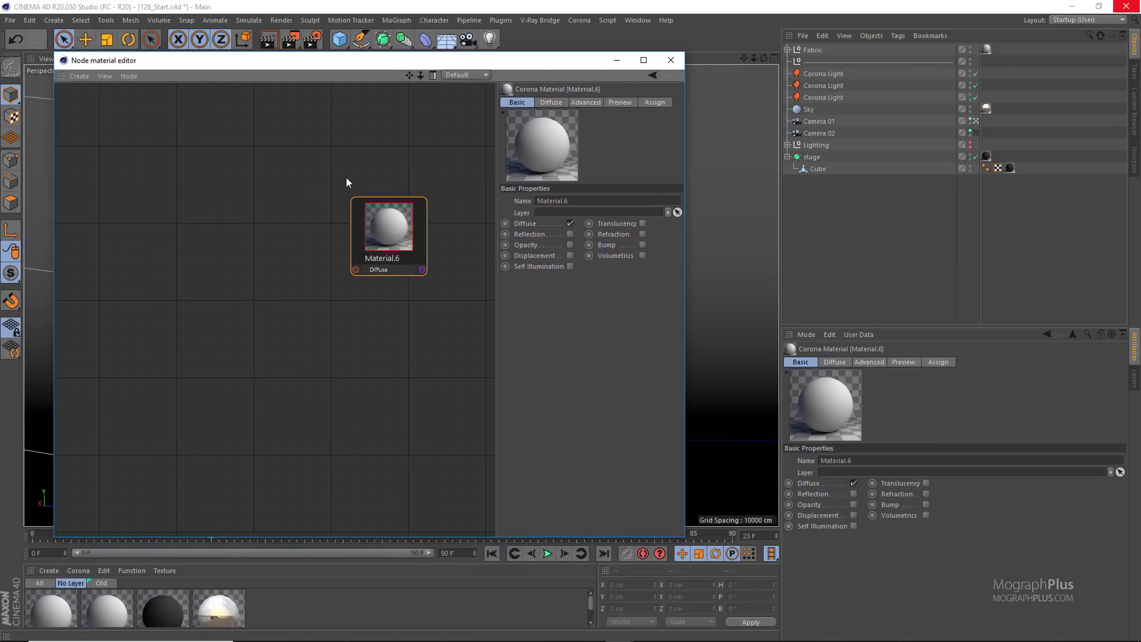
# Add a Fresnel shader node and connect its output to the Corona material's Diffuse input.
pyautogui.rightClick(207, 239)
pyautogui.moveTo(254, 263)
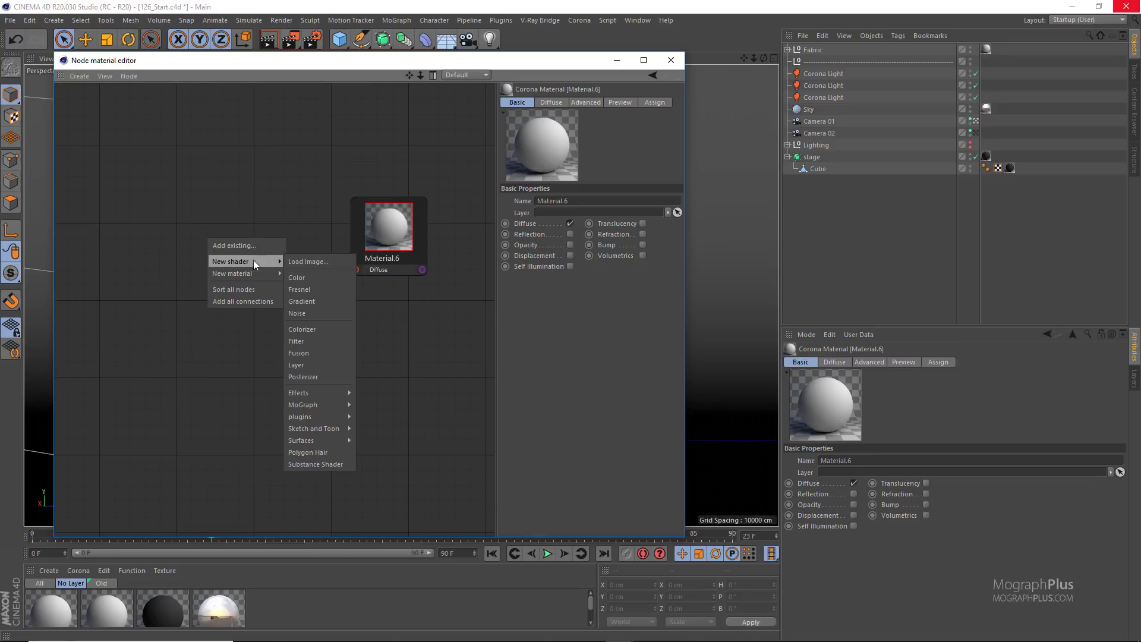
pyautogui.click(314, 289)
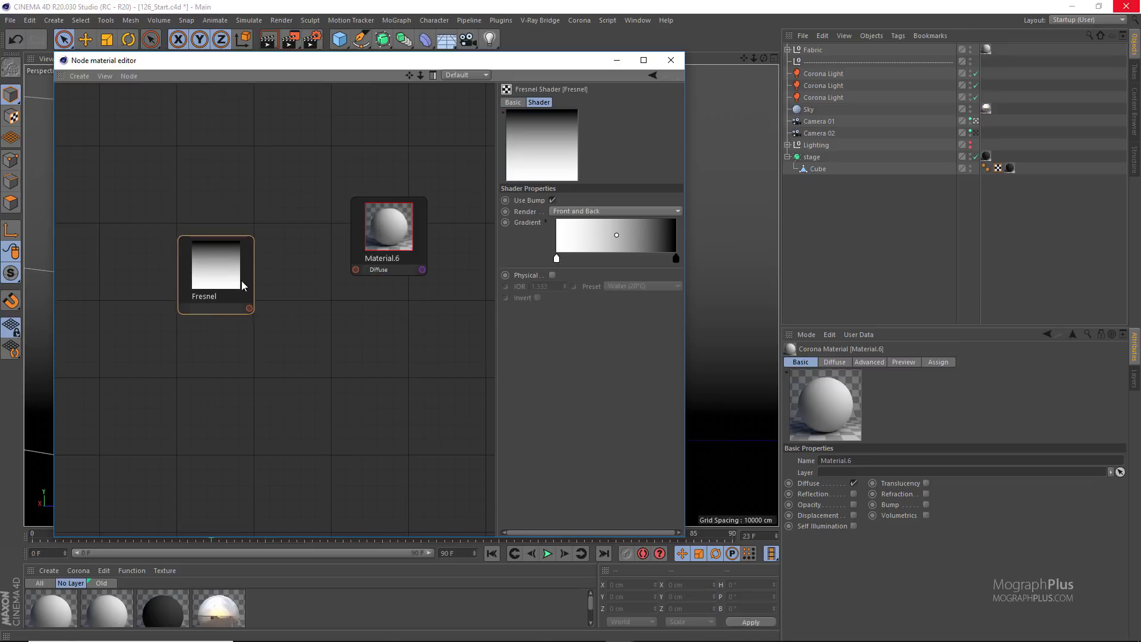
pyautogui.moveTo(241, 280); pyautogui.dragTo(265, 272)
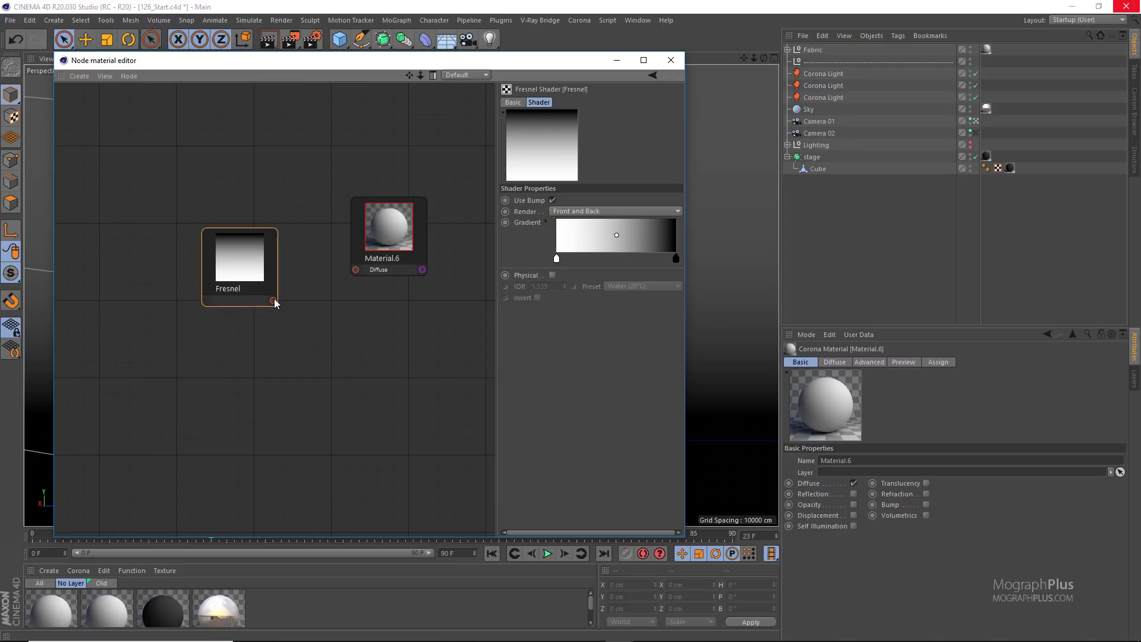
pyautogui.moveTo(274, 300); pyautogui.dragTo(355, 270)
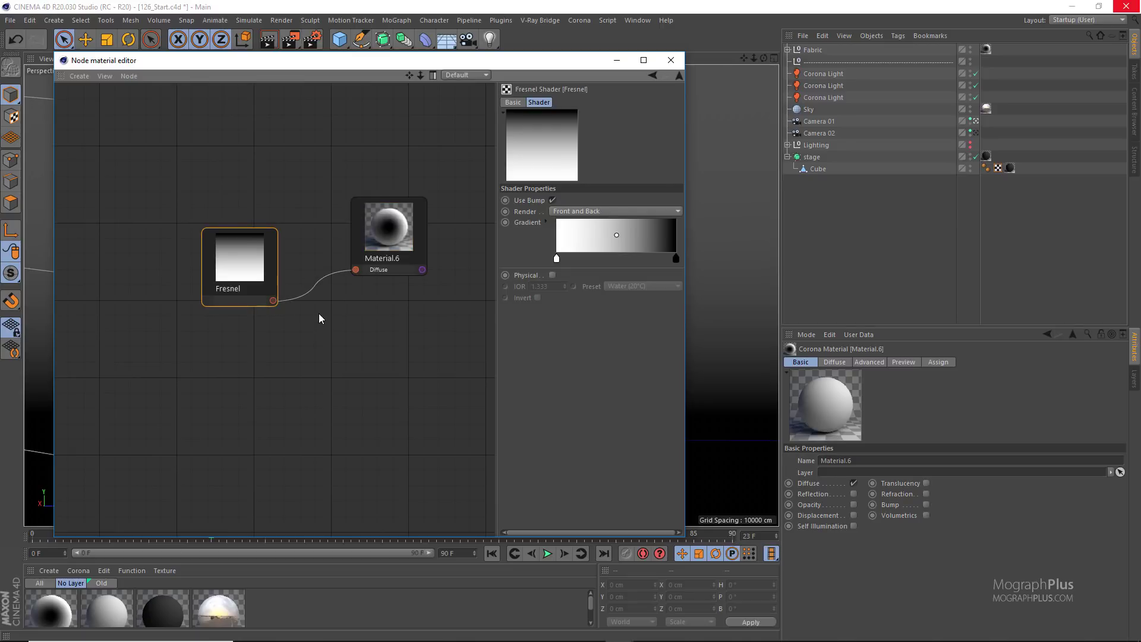
pyautogui.scroll(4, 375, 300)
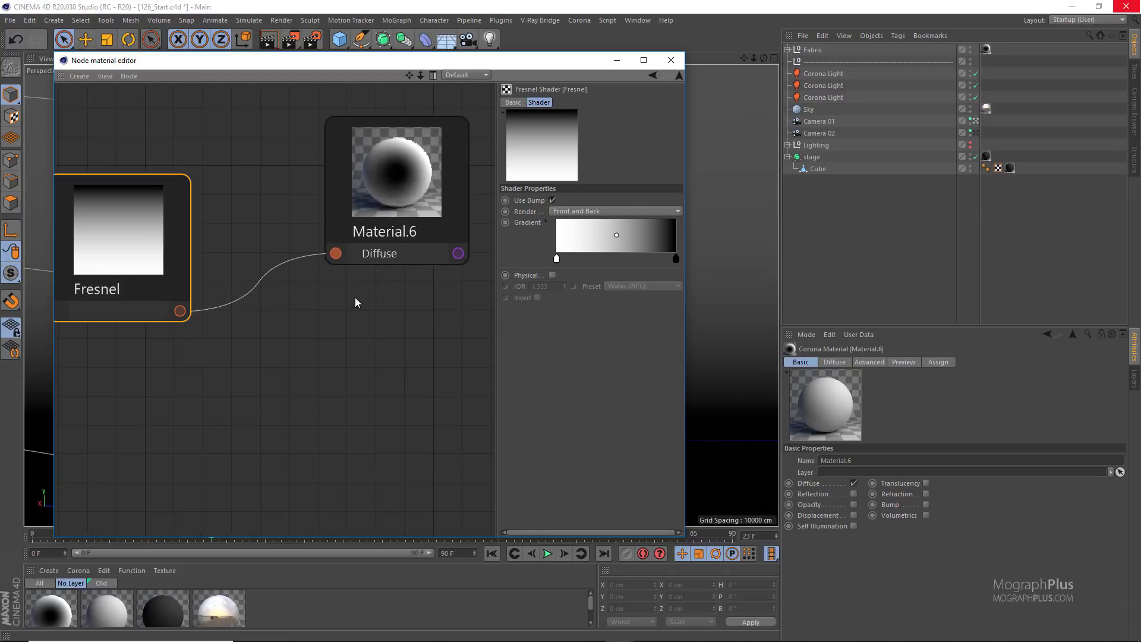
pyautogui.scroll(-1, 355, 298)
pyautogui.scroll(-1, 353, 300)
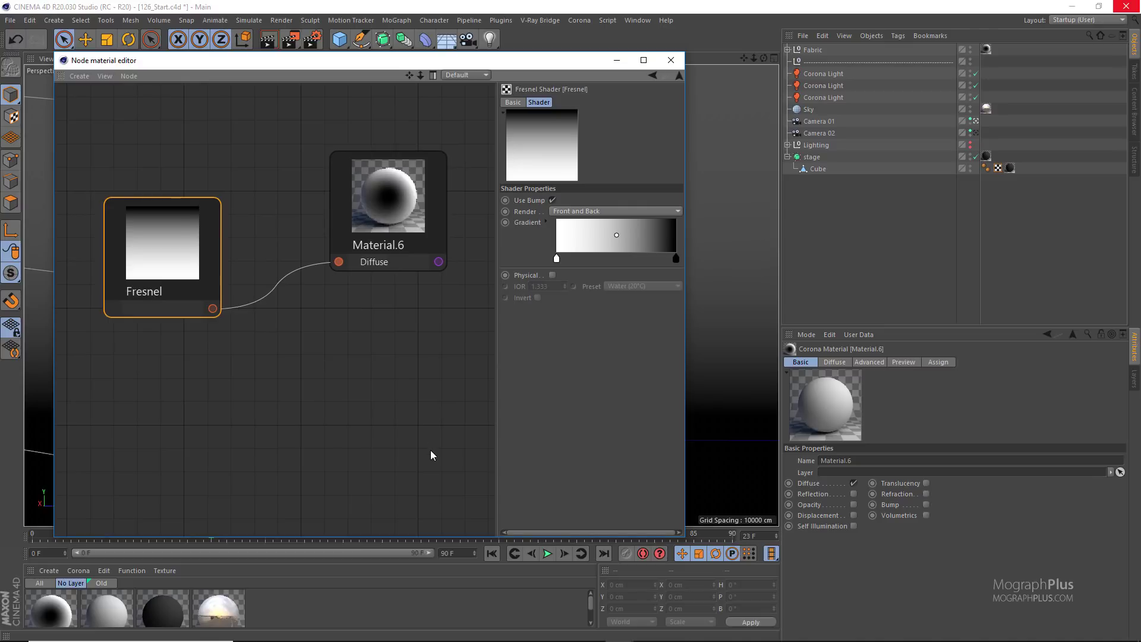
# Widen the node editor's attribute area and move the Fresnel node lower in the graph.
pyautogui.moveTo(493, 391); pyautogui.dragTo(460, 388)
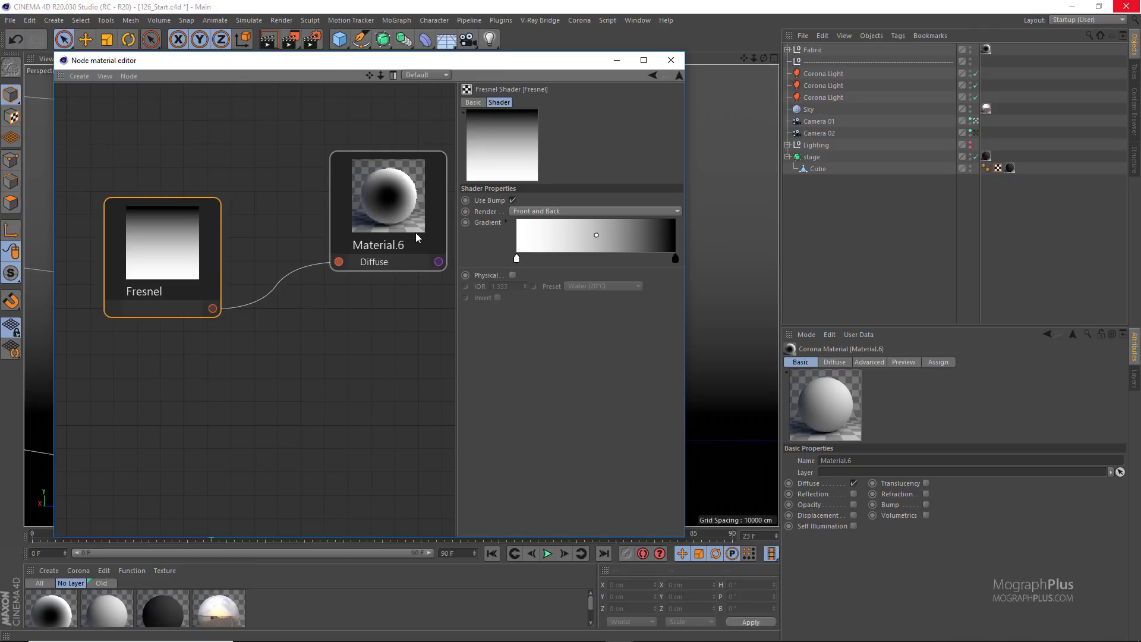
pyautogui.scroll(-1, 305, 295)
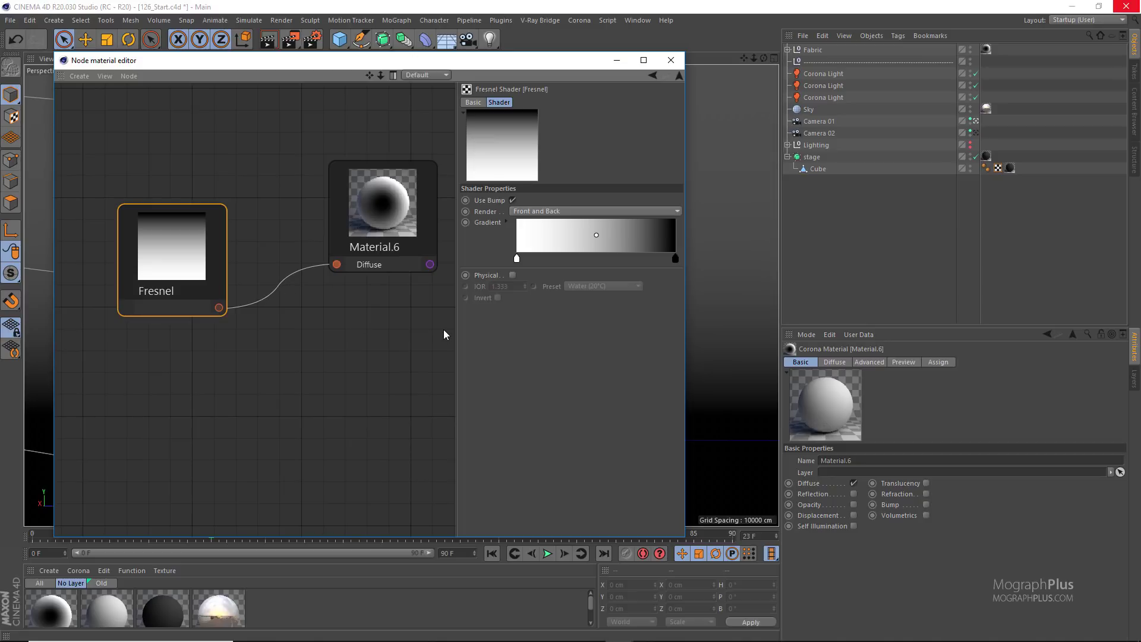
pyautogui.moveTo(217, 259); pyautogui.dragTo(204, 334)
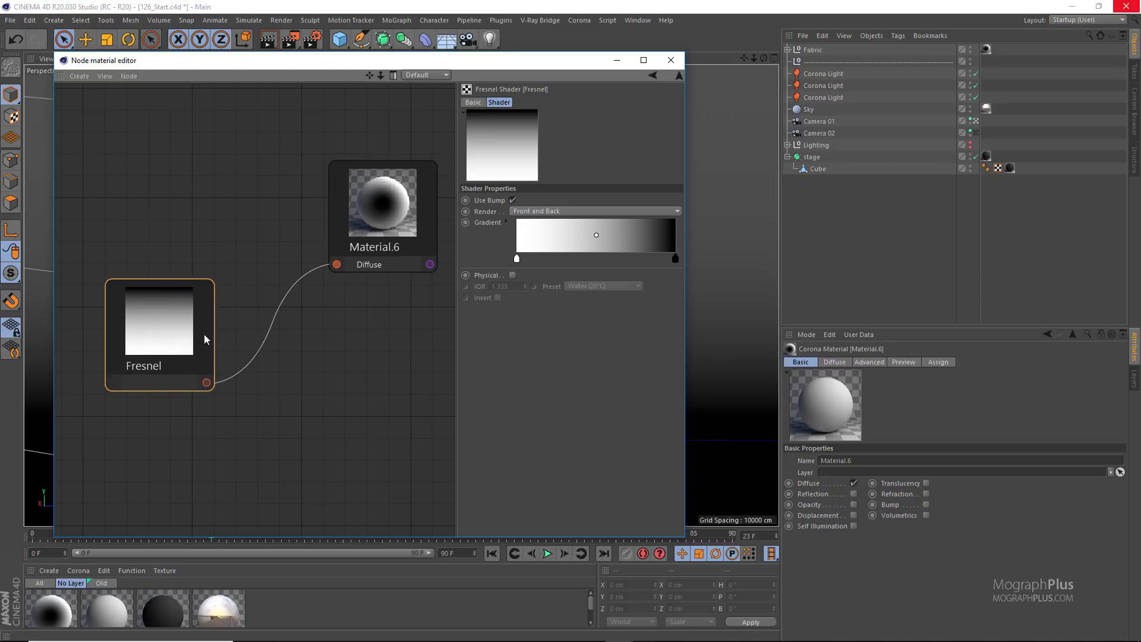
pyautogui.moveTo(324, 266); pyautogui.dragTo(301, 284)
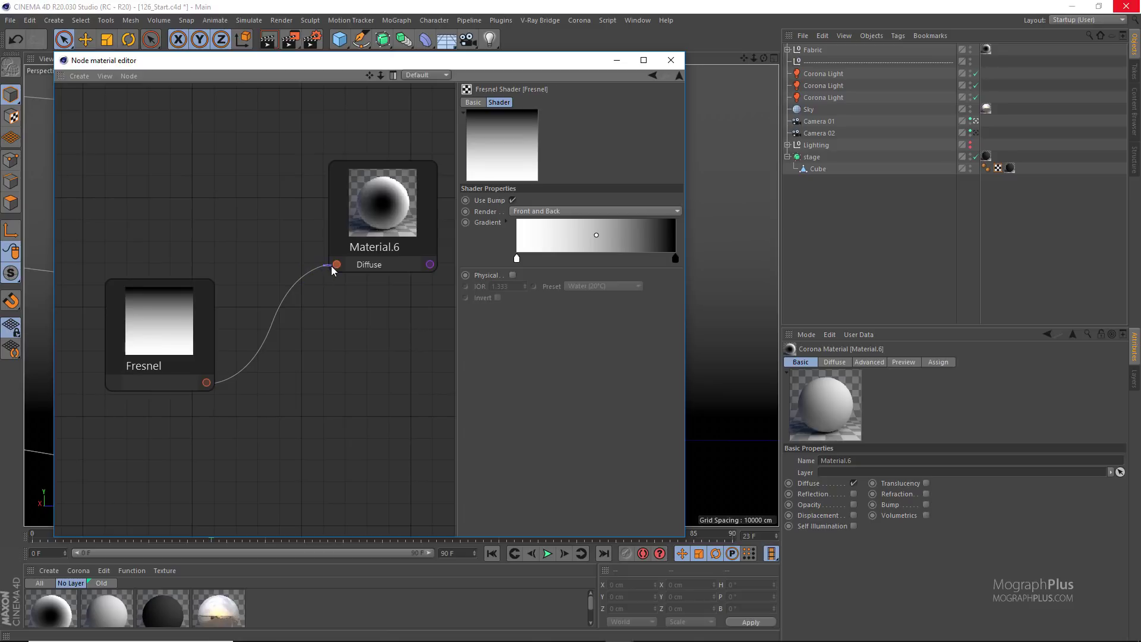
pyautogui.click(333, 268)
pyautogui.rightClick(313, 279)
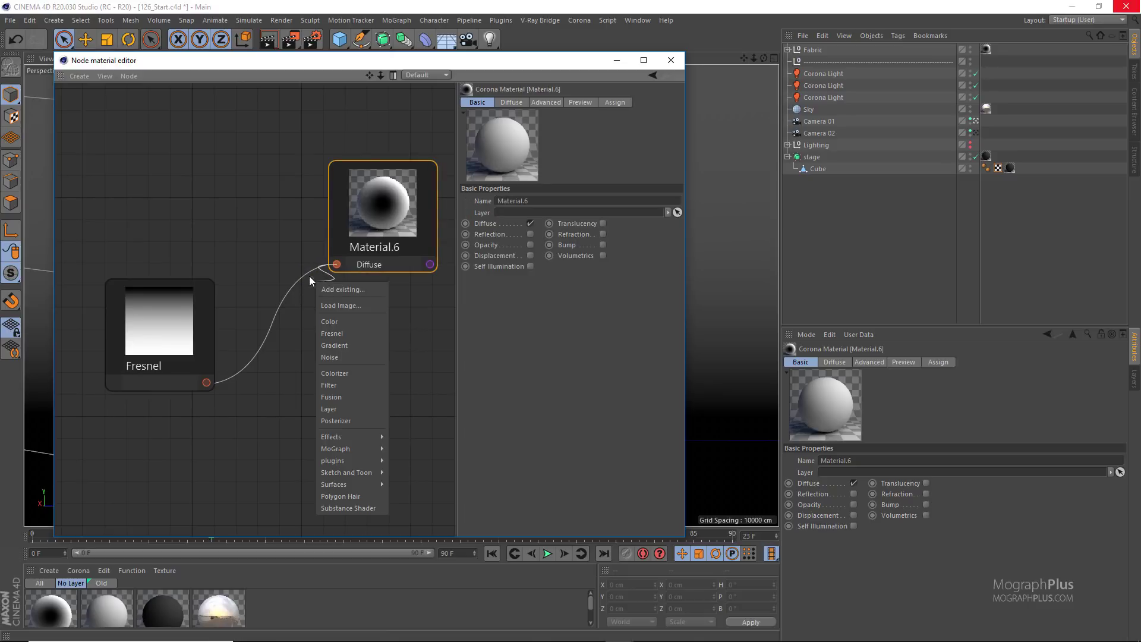
pyautogui.click(286, 237)
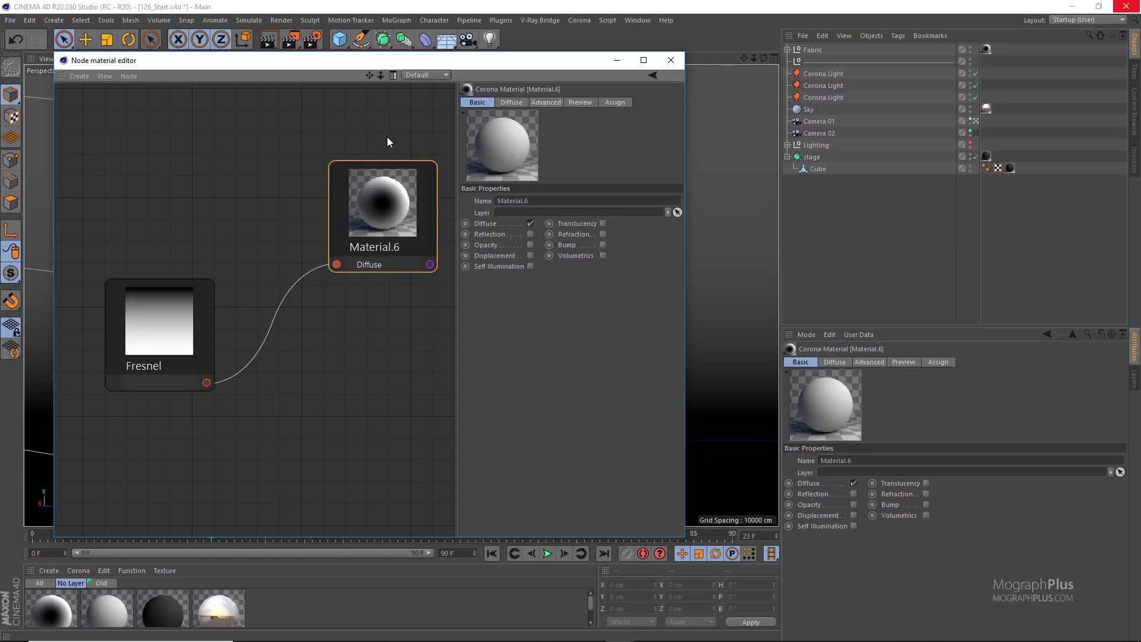
# Turn on the Physical option of the Fresnel shader and set its IOR to 1.333.
pyautogui.click(209, 286)
pyautogui.click(512, 275)
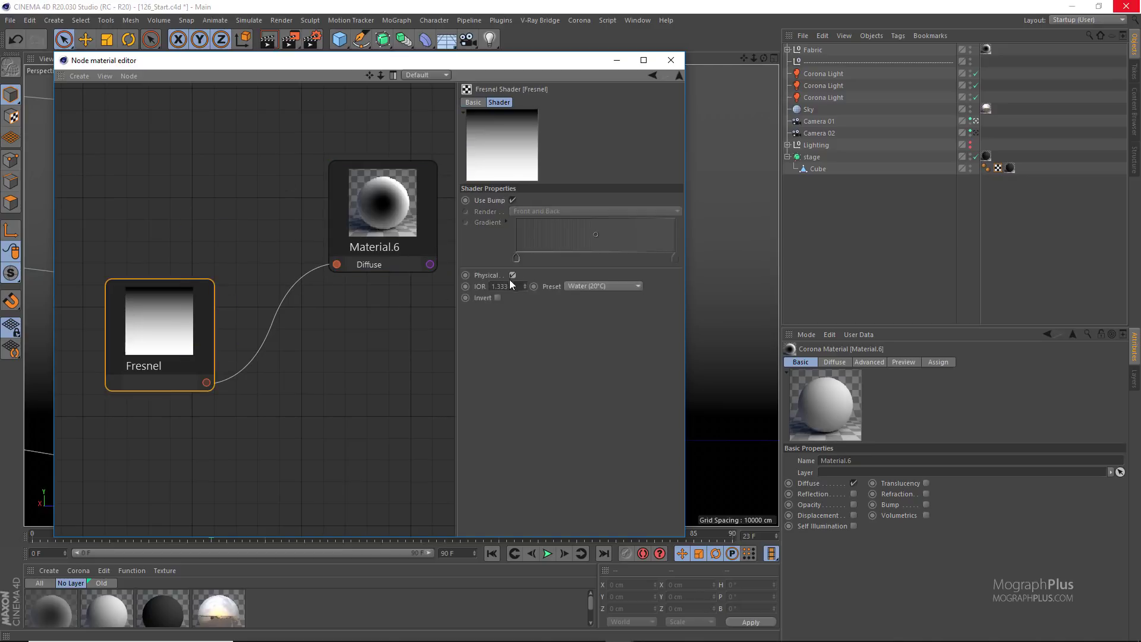
pyautogui.moveTo(502, 290); pyautogui.dragTo(497, 287)
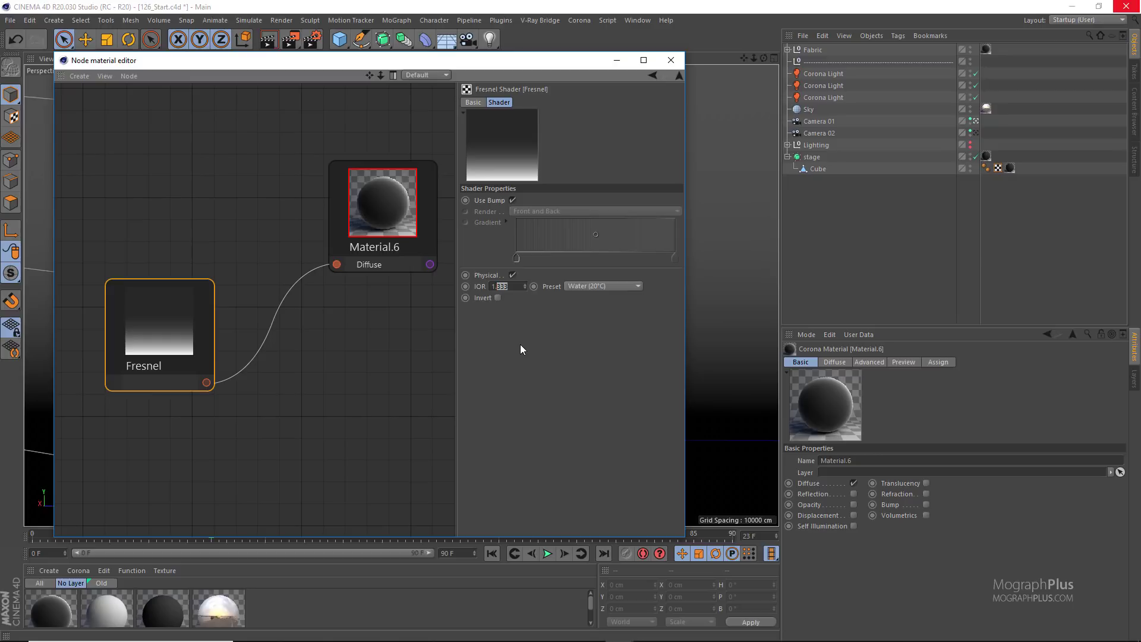
pyautogui.write('333')
pyautogui.press('Return')
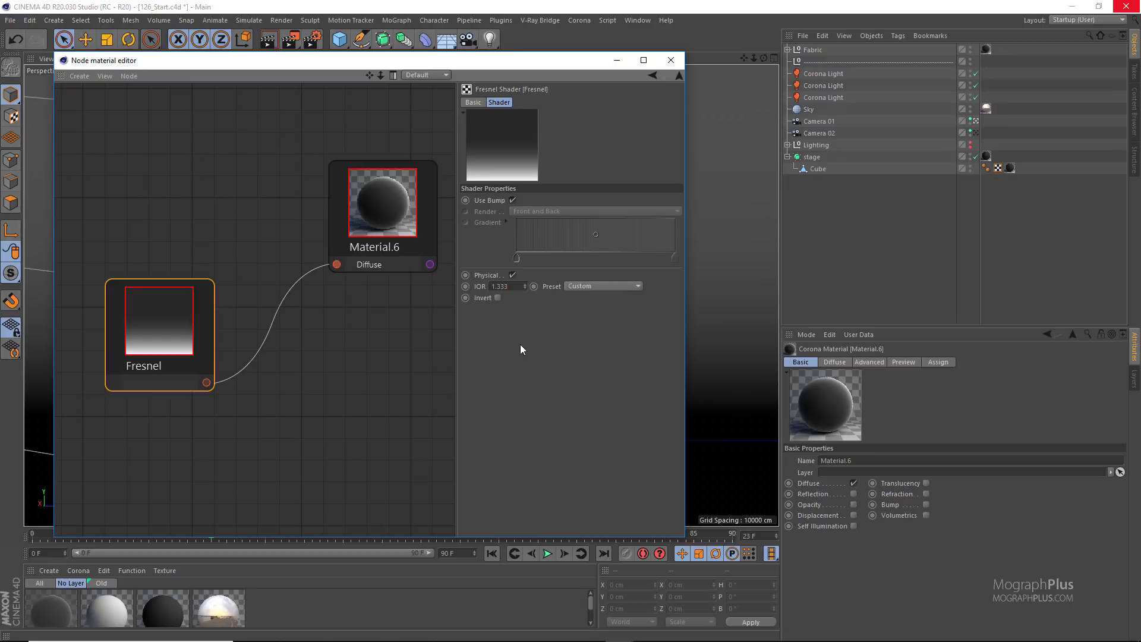
# Test the Fresnel shader's IOR at 1, 1.1 and 1.6, and settle on 1.25.
pyautogui.click(509, 285)
pyautogui.press('BackSpace')
pyautogui.press('BackSpace')
pyautogui.press('BackSpace')
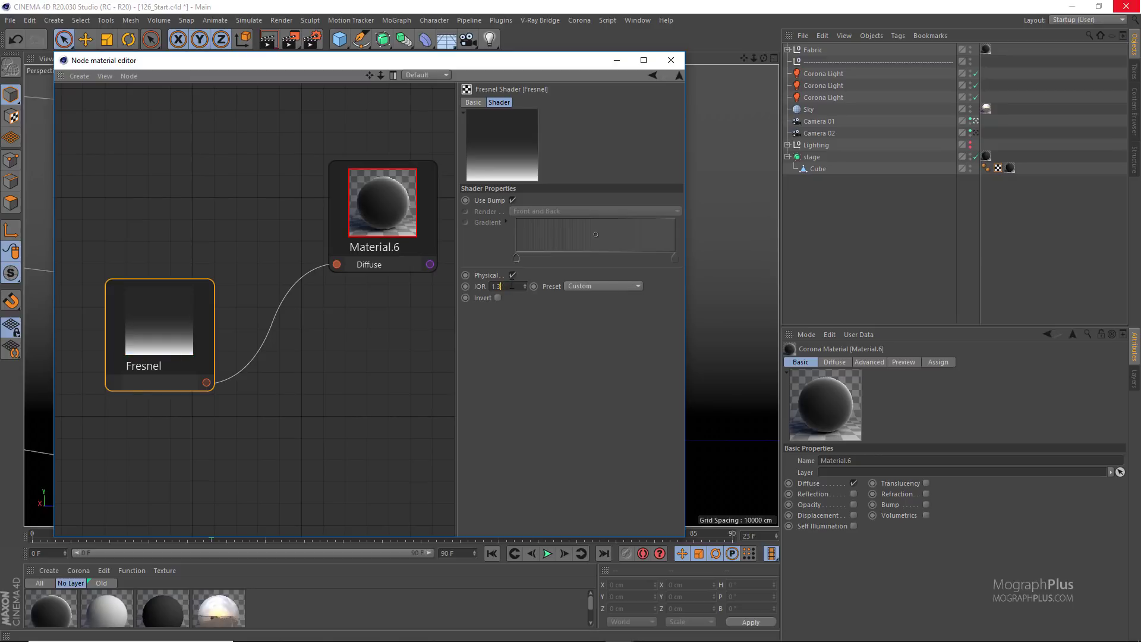
pyautogui.write('0')
pyautogui.press('Return')
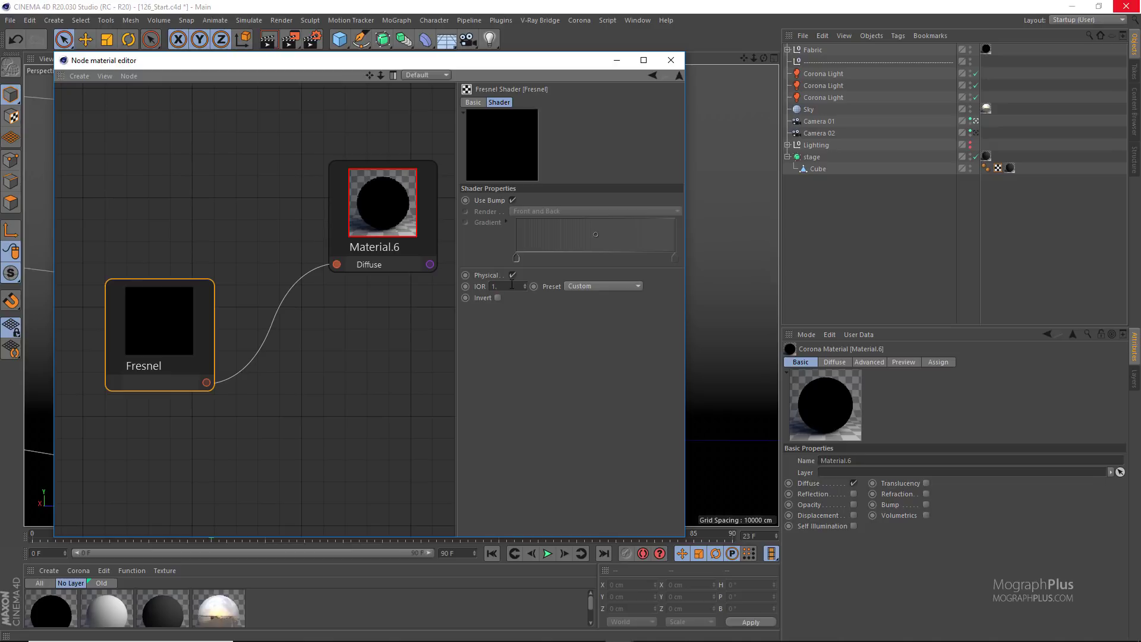
pyautogui.write('1')
pyautogui.press('Return')
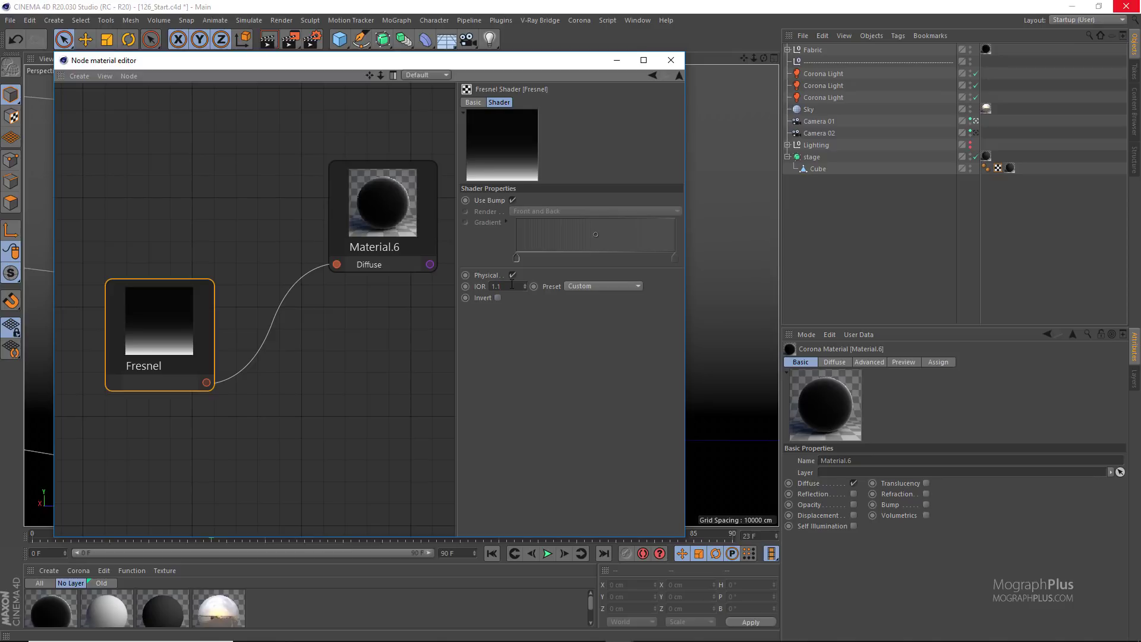
pyautogui.write('1.6')
pyautogui.press('Return')
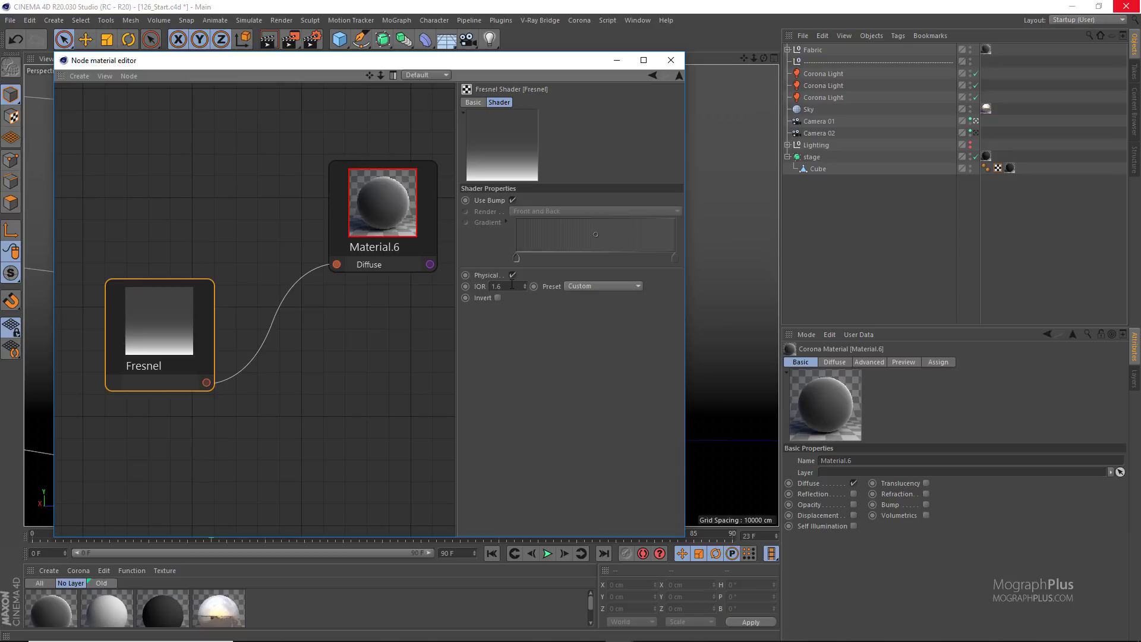
pyautogui.press('BackSpace')
# Add a Color shader node above the Fresnel node, and move the Fresnel node further down.
pyautogui.rightClick(158, 157)
pyautogui.moveTo(189, 186)
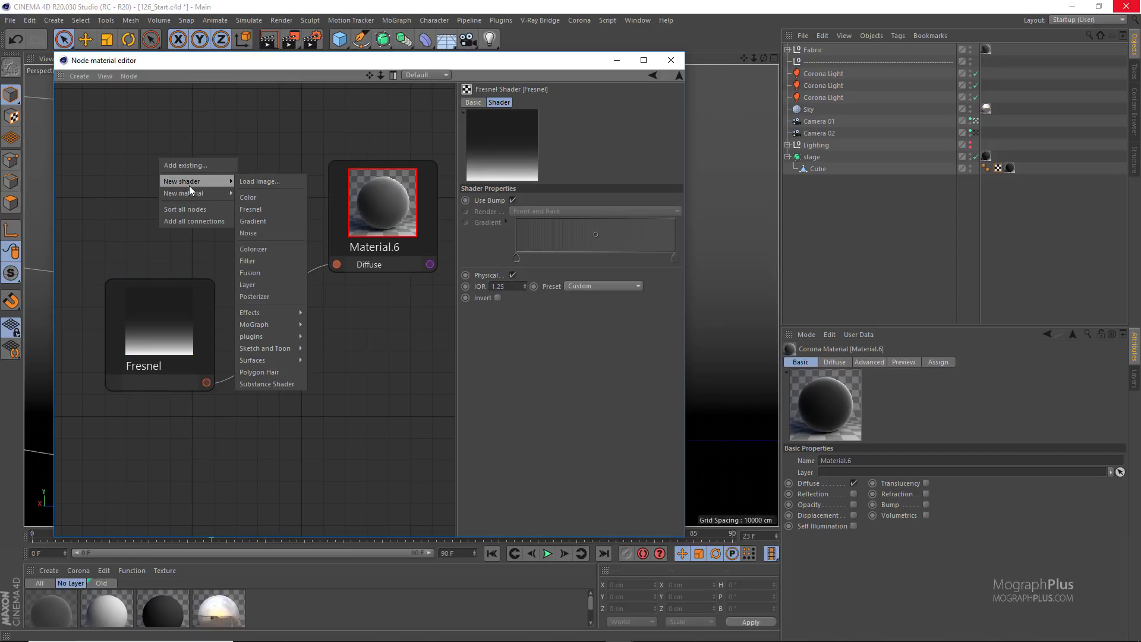
pyautogui.click(252, 199)
pyautogui.moveTo(181, 337); pyautogui.dragTo(170, 406)
pyautogui.scroll(-2, 202, 348)
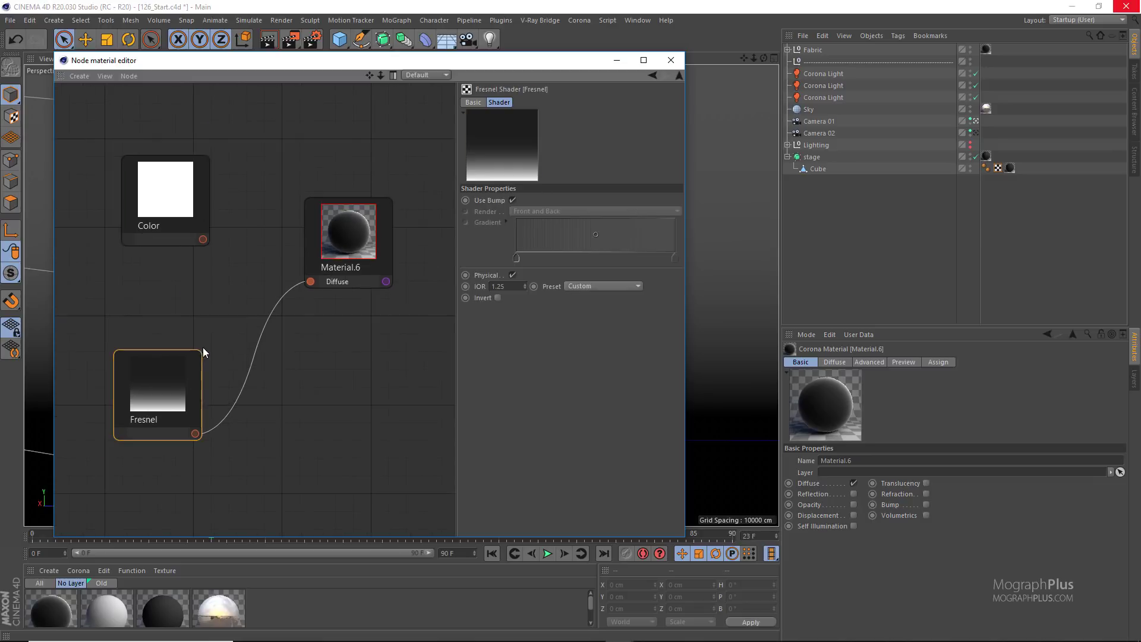
# Move the white Color node further up in the graph and give it the dark purple palette swatch (RGB 36, 14, 33).
pyautogui.moveTo(159, 207); pyautogui.dragTo(139, 174)
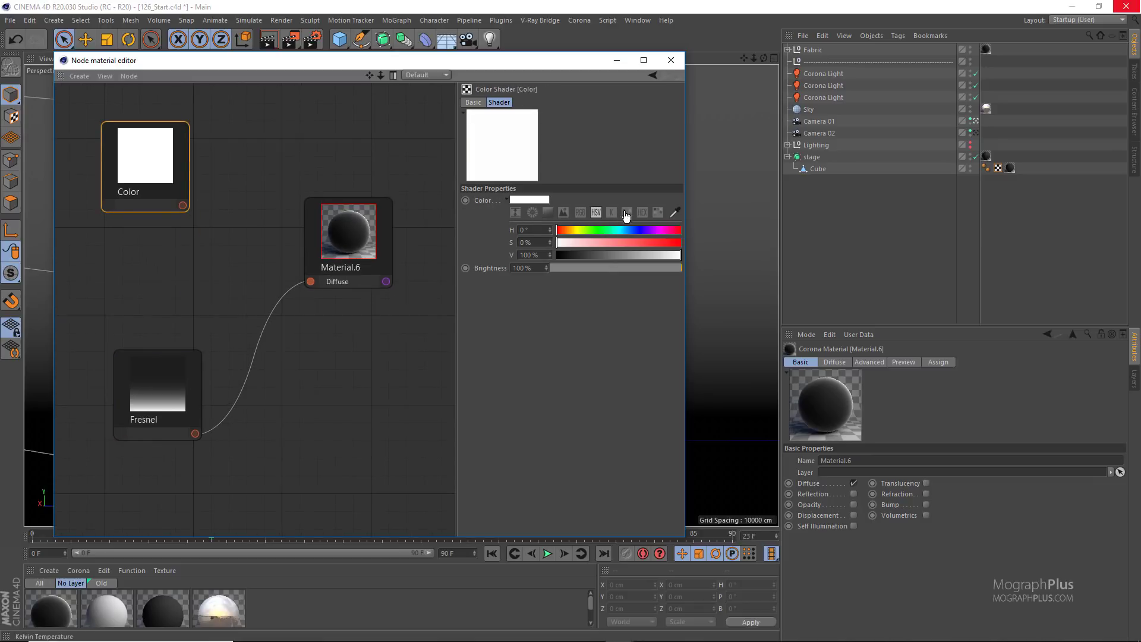
pyautogui.click(626, 212)
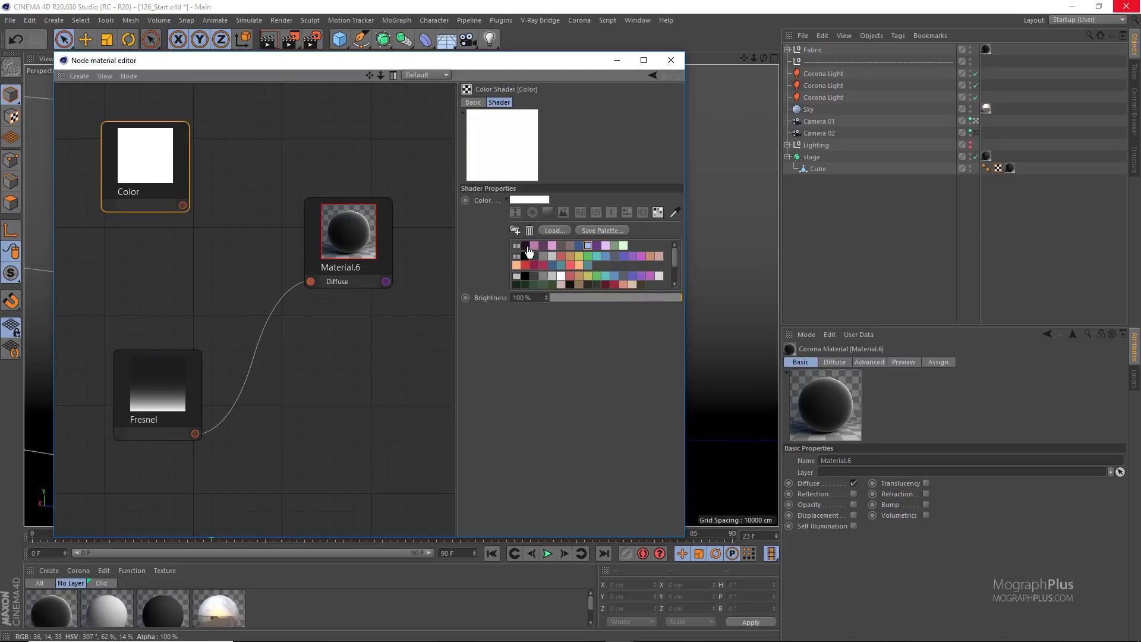
pyautogui.click(525, 246)
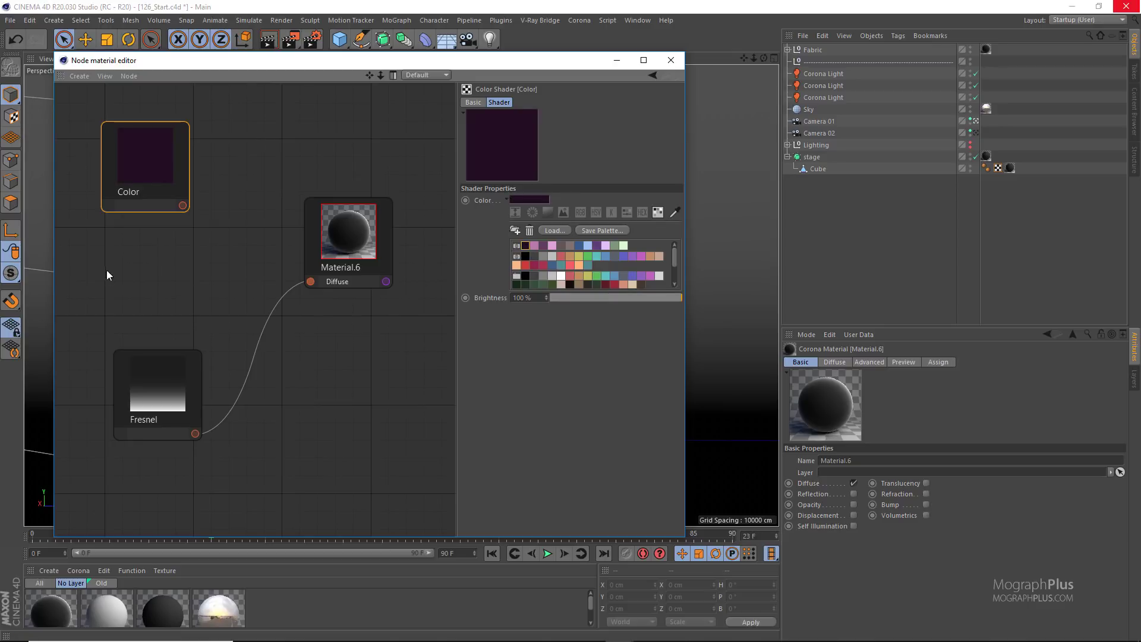
# Duplicate the dark purple Color node below the original and give the copy the pink palette swatch (RGB 184, 123, 177).
pyautogui.moveTo(153, 188); pyautogui.dragTo(155, 259)
pyautogui.click(163, 276)
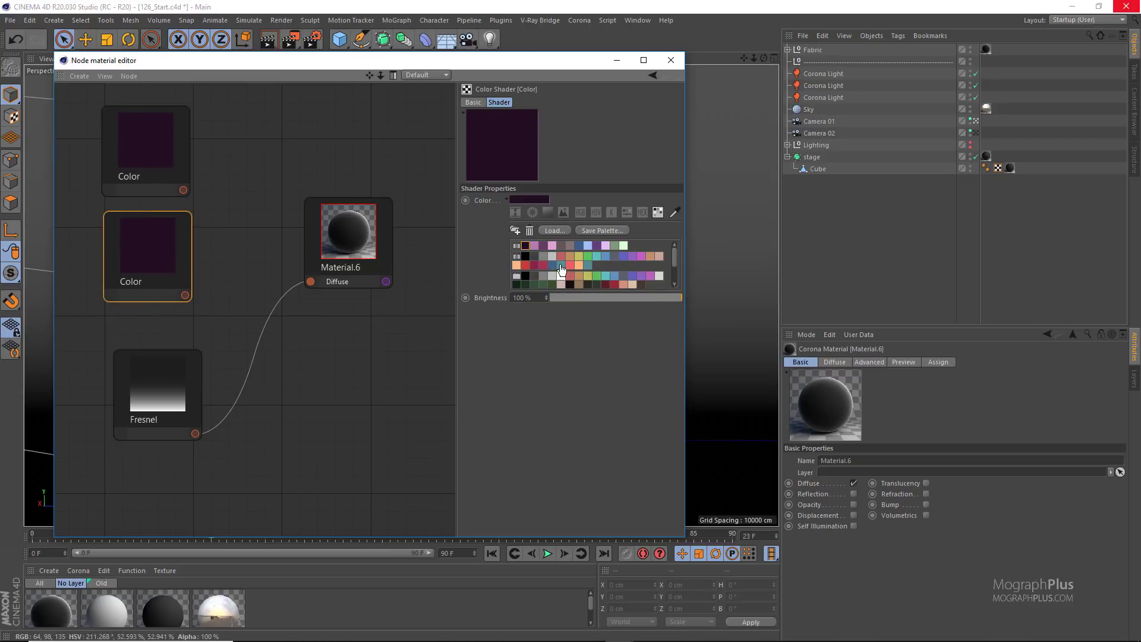
pyautogui.click(534, 246)
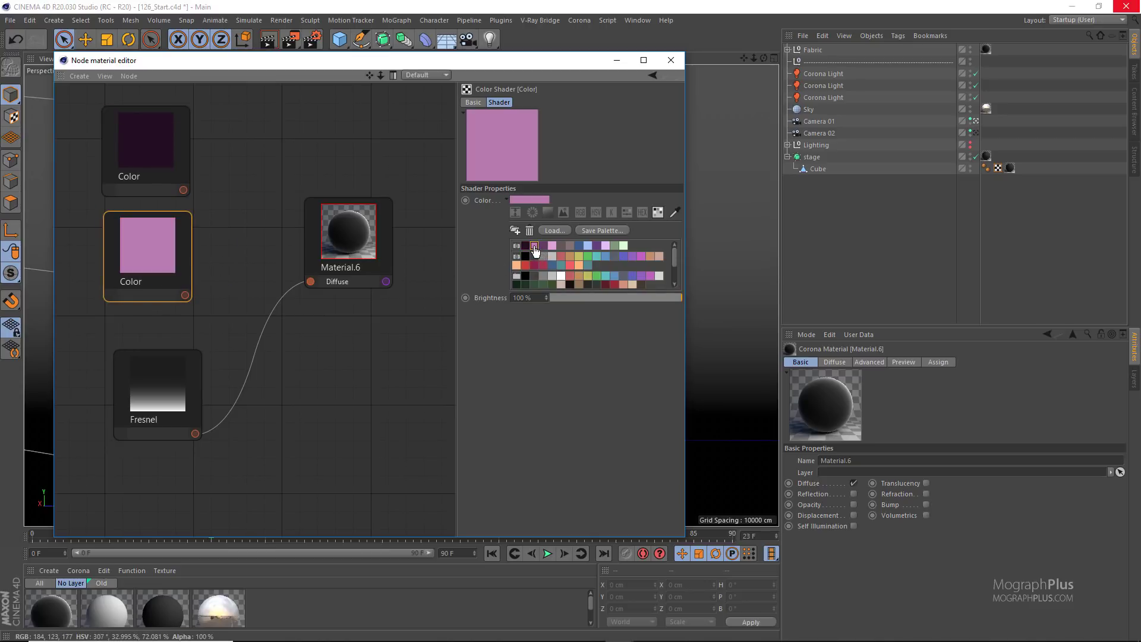
# Spread out the graph by moving the Material.6 node away from the two Color nodes and the Fresnel node.
pyautogui.moveTo(353, 241); pyautogui.dragTo(390, 231)
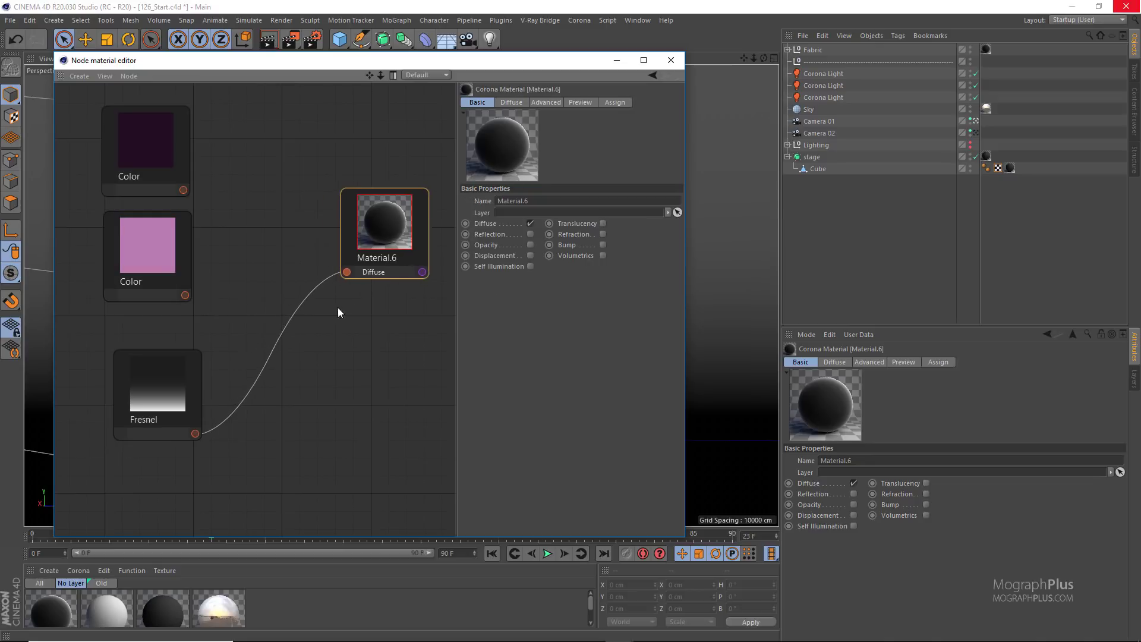
pyautogui.scroll(-2, 332, 350)
pyautogui.click(166, 281)
pyautogui.moveTo(165, 280); pyautogui.dragTo(114, 280)
pyautogui.moveTo(187, 225); pyautogui.dragTo(135, 222)
pyautogui.moveTo(193, 376); pyautogui.dragTo(142, 381)
# Check the color values of the pink Color node in RGB and HSV, and compare them with the dark purple node.
pyautogui.click(145, 268)
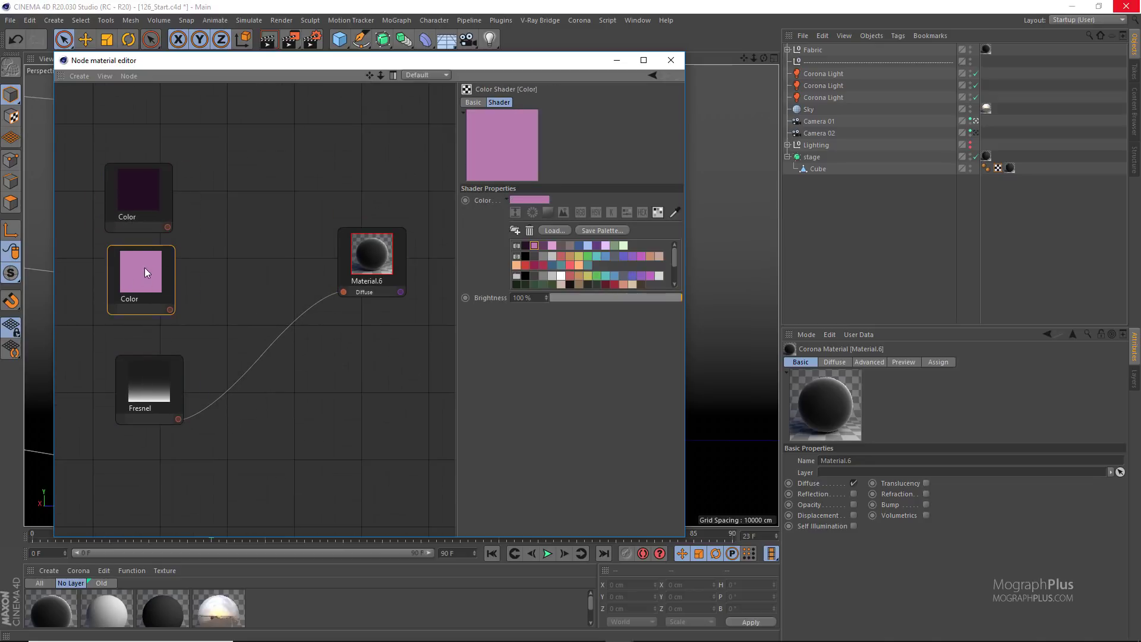
pyautogui.click(580, 212)
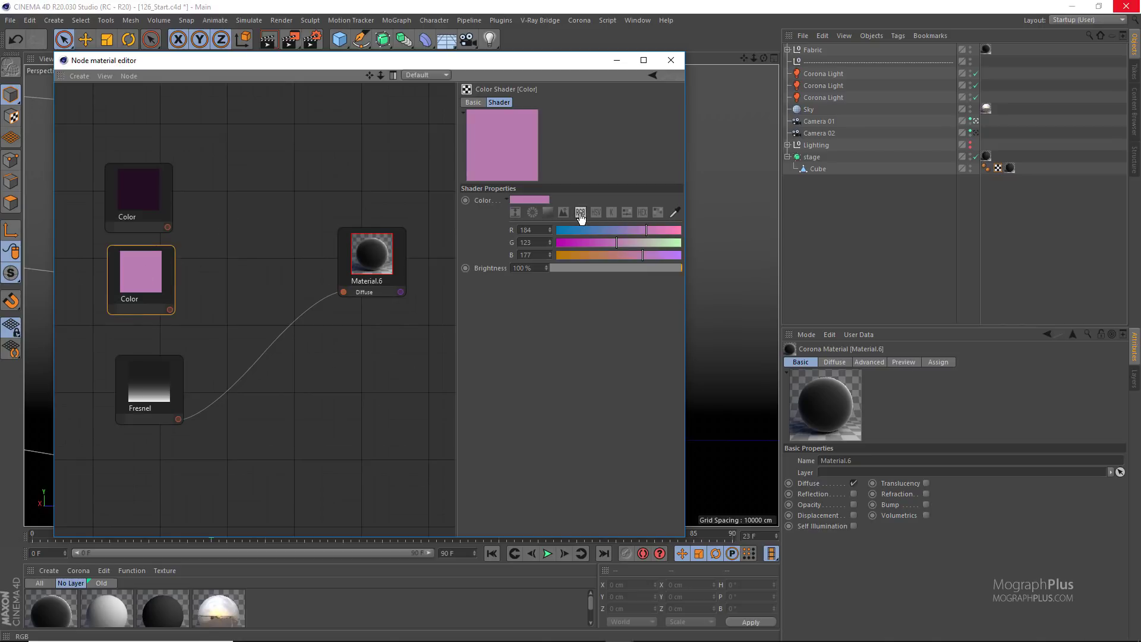
pyautogui.click(593, 213)
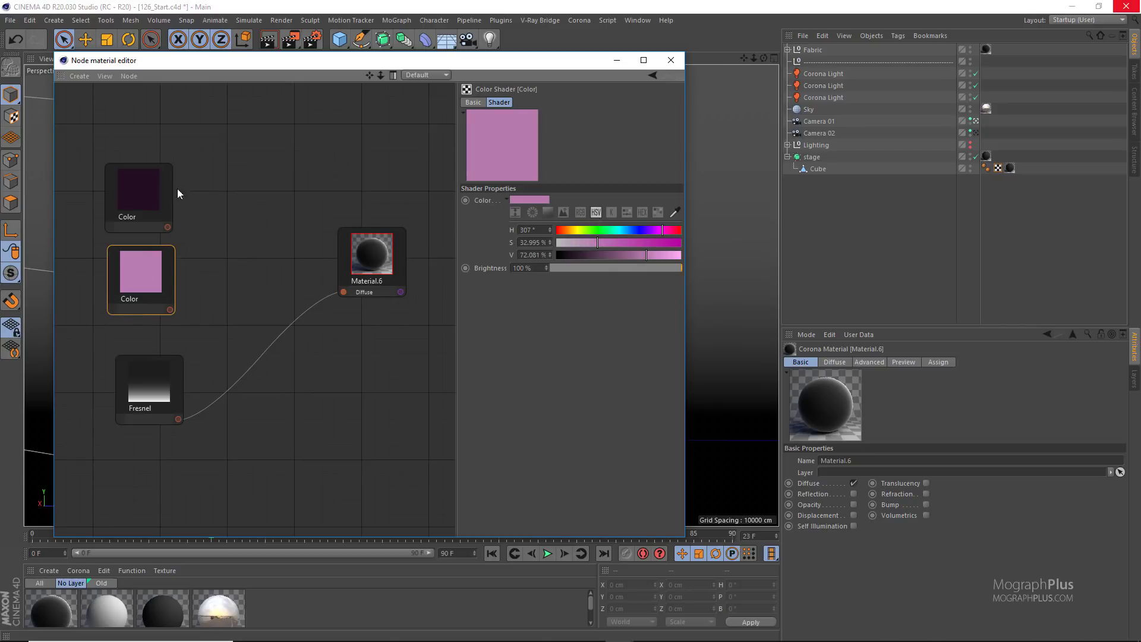
pyautogui.click(146, 198)
pyautogui.click(153, 284)
# Move the Fresnel and pink Color nodes slightly lower, and add a Layer shader node between them and the material.
pyautogui.moveTo(155, 388); pyautogui.dragTo(134, 405)
pyautogui.moveTo(158, 277); pyautogui.dragTo(146, 298)
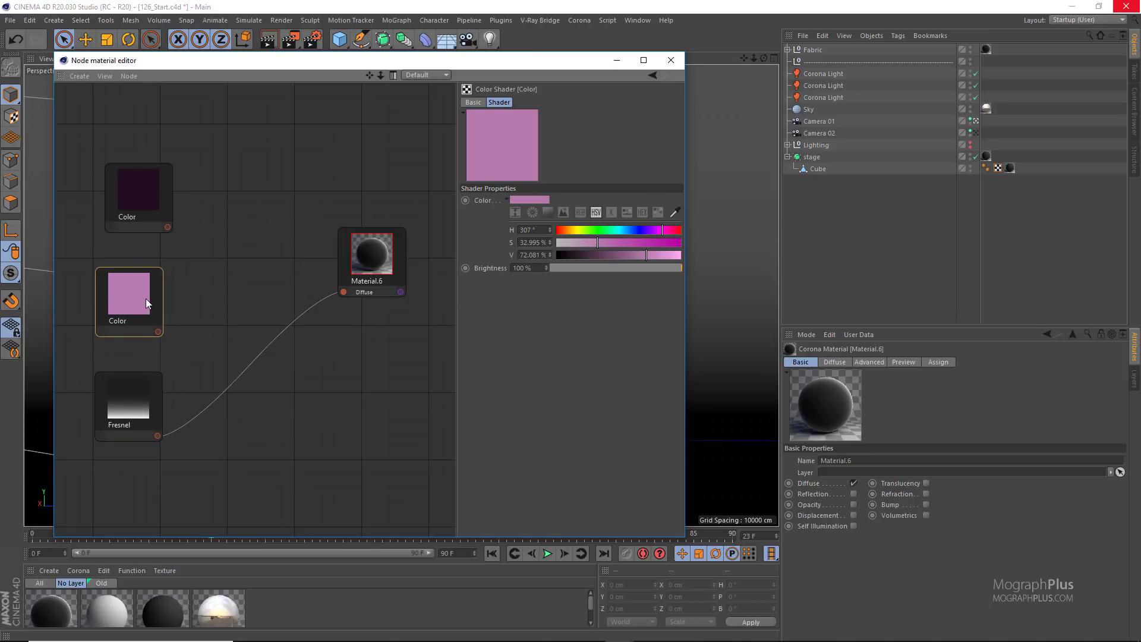
pyautogui.scroll(1, 281, 282)
pyautogui.rightClick(246, 260)
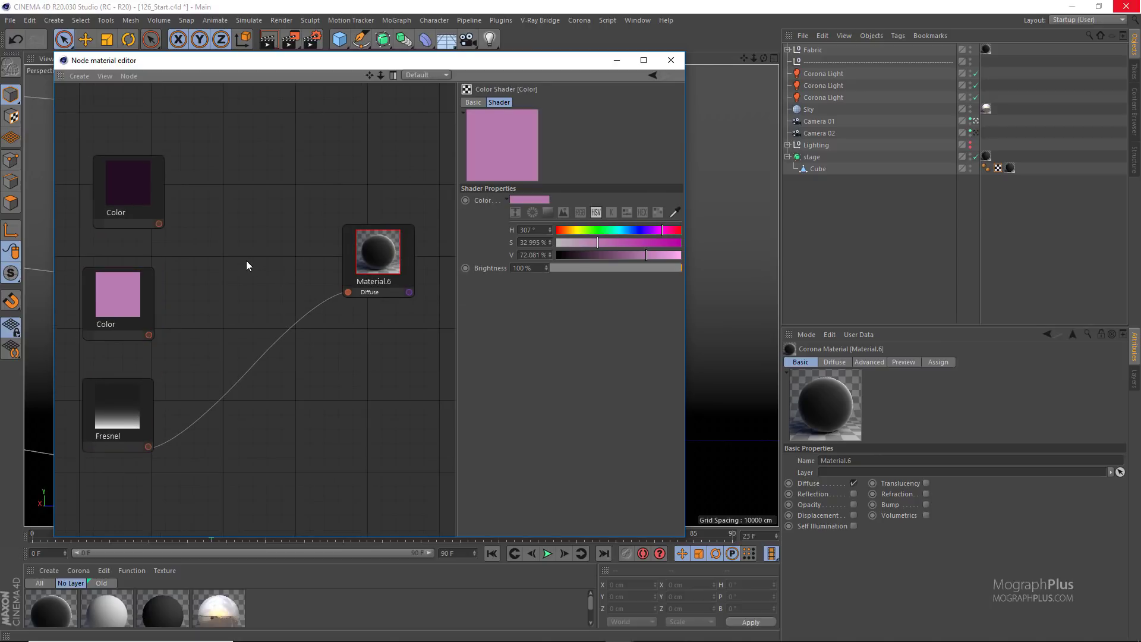
pyautogui.moveTo(294, 283)
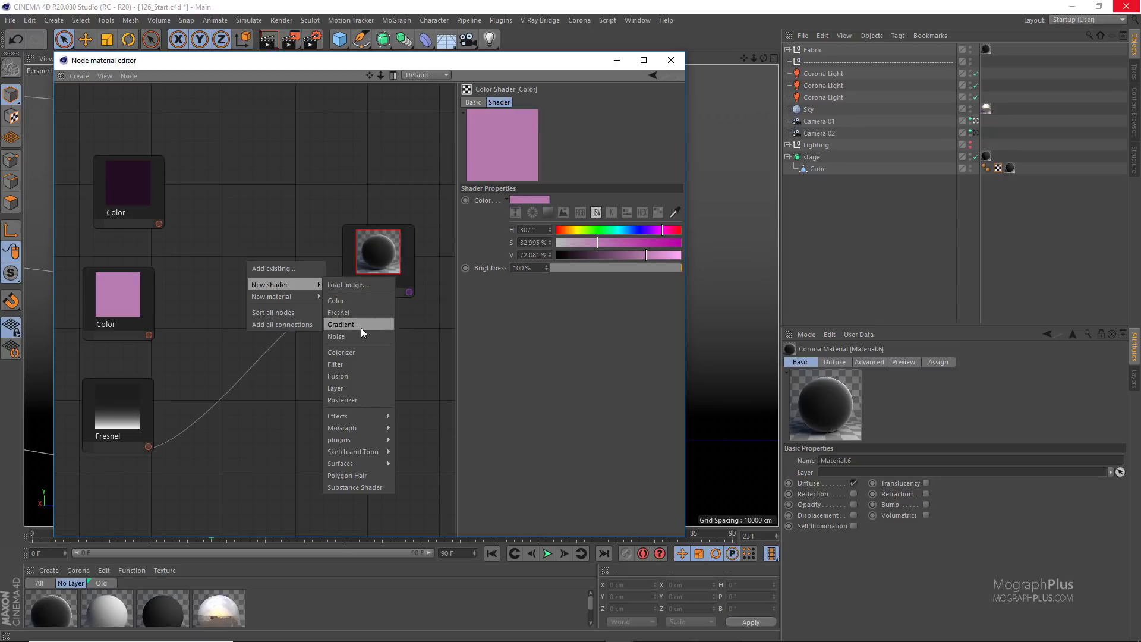
pyautogui.click(363, 389)
pyautogui.moveTo(244, 248); pyautogui.dragTo(252, 259)
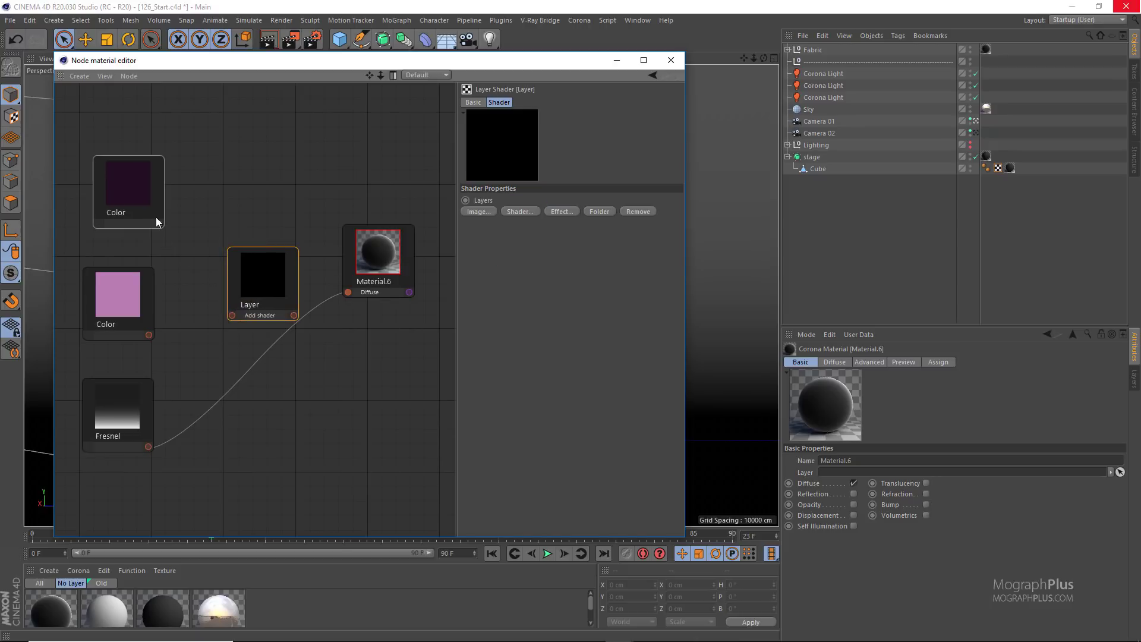
# Connect the dark Color, Fresnel and pink Color nodes in that order to the Layer shader, and feed its output into the material's Diffuse.
pyautogui.moveTo(159, 224); pyautogui.dragTo(232, 316)
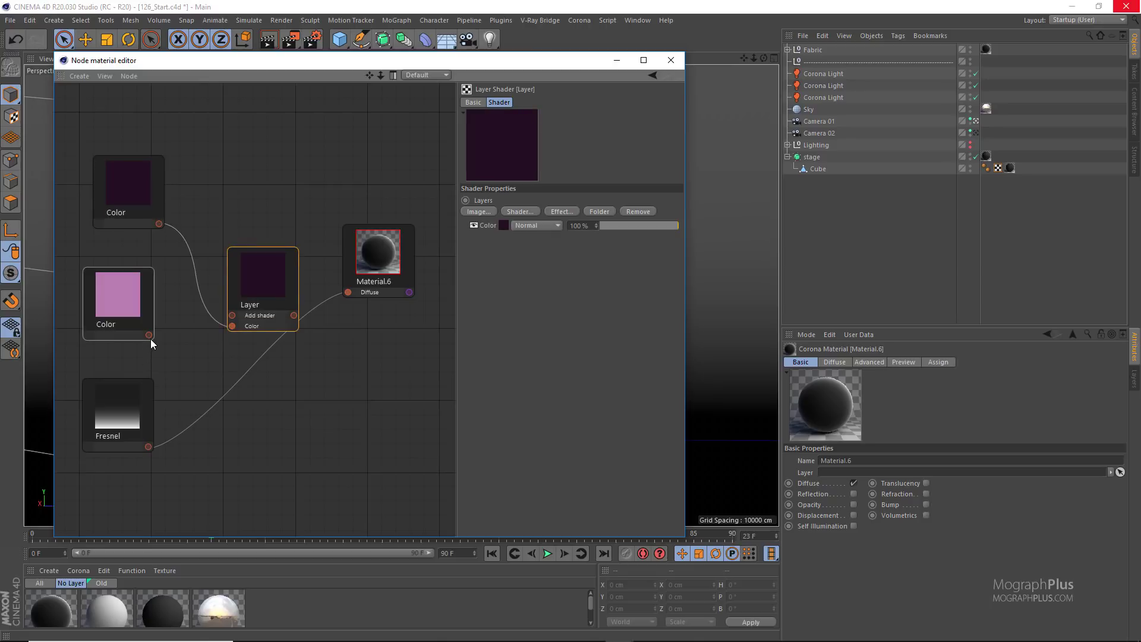
pyautogui.moveTo(148, 446); pyautogui.dragTo(232, 315)
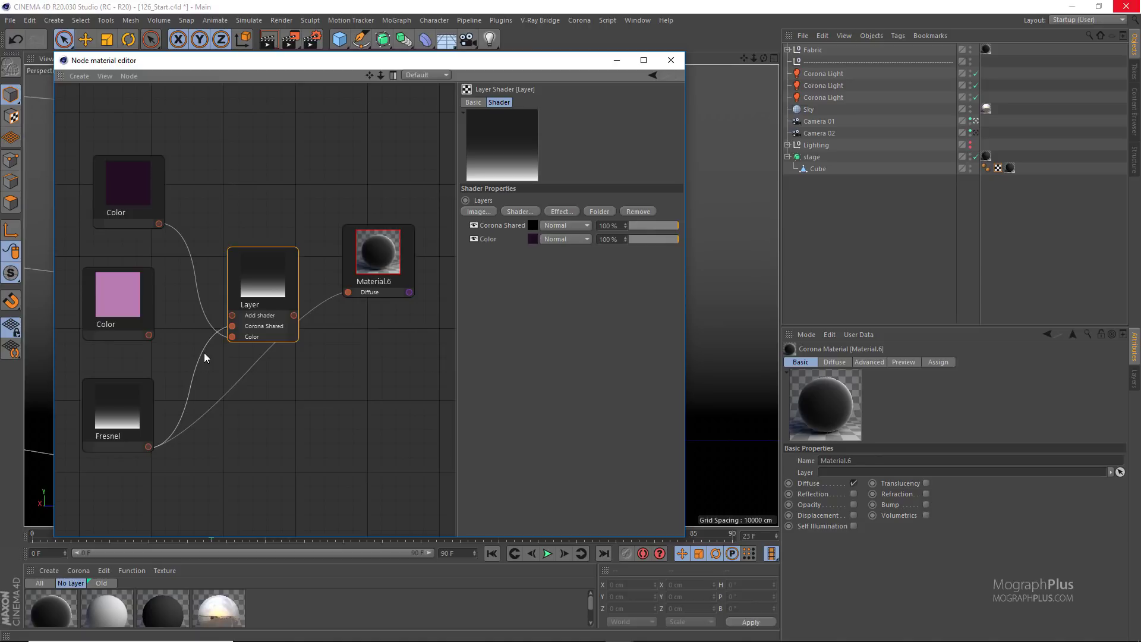
pyautogui.moveTo(149, 334); pyautogui.dragTo(232, 316)
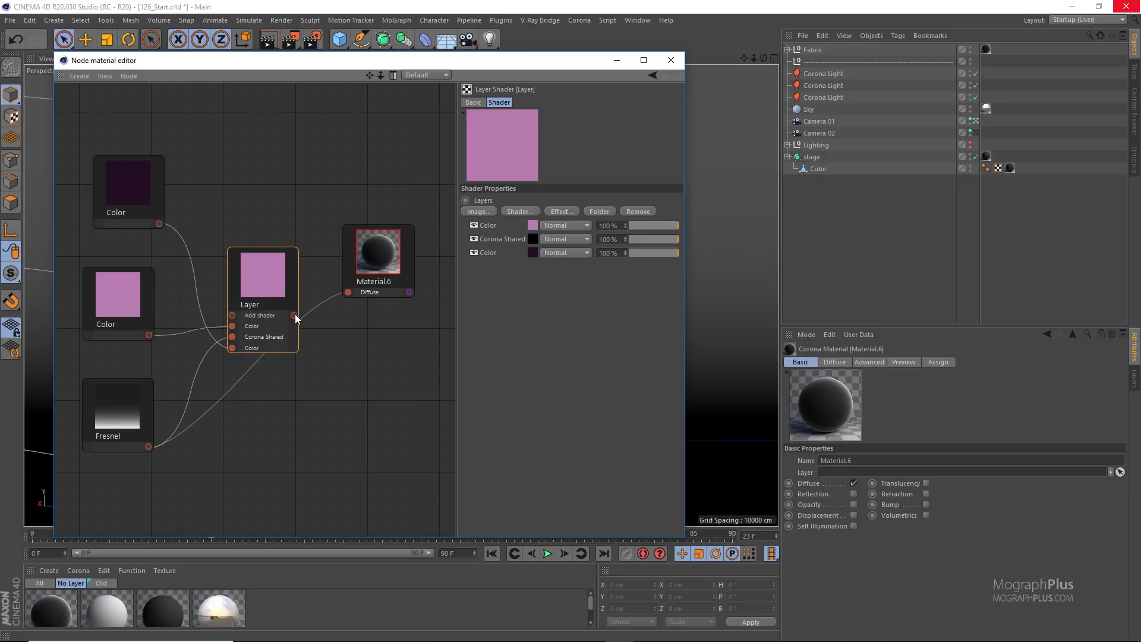
pyautogui.moveTo(294, 315); pyautogui.dragTo(347, 293)
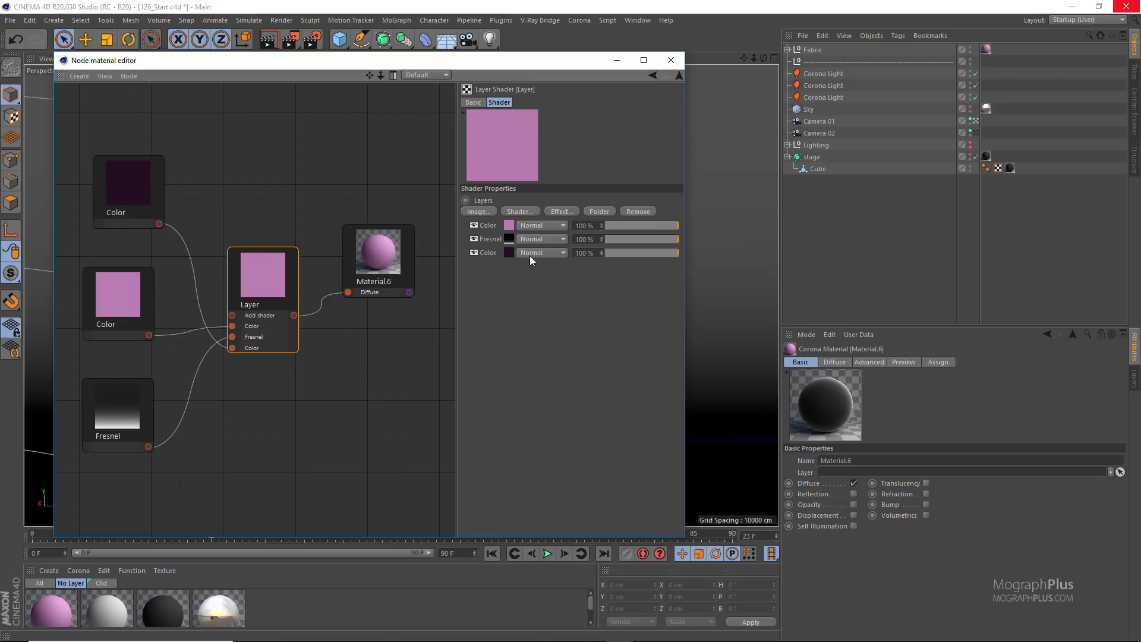
# Set the blend mode of the Fresnel layer in the Layer shader to Layer Mask.
pyautogui.click(540, 239)
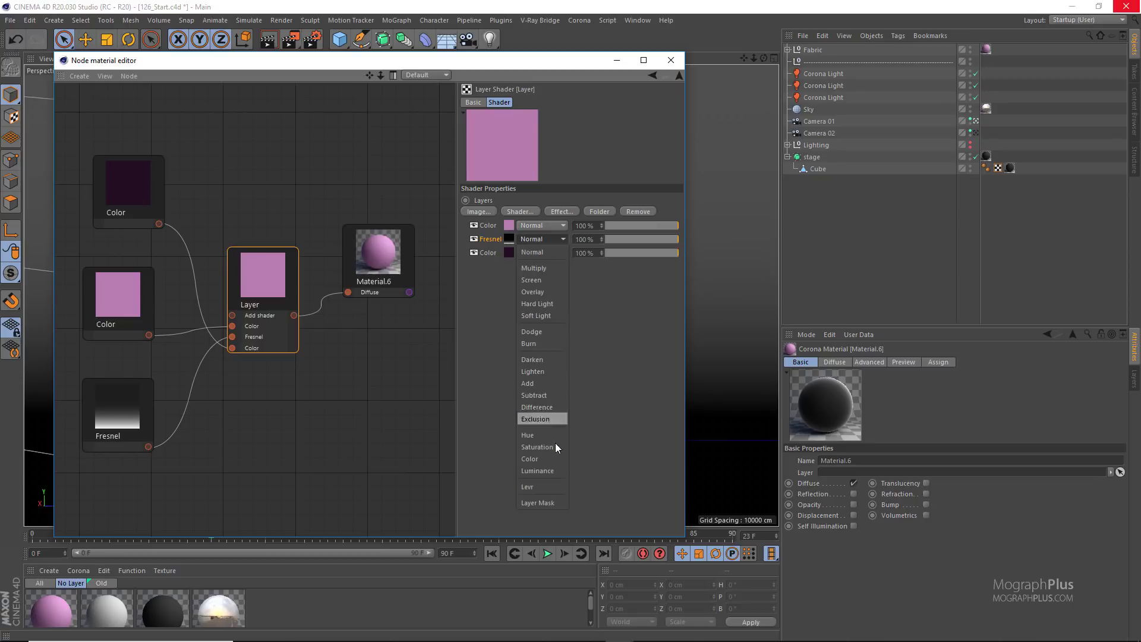
pyautogui.click(543, 502)
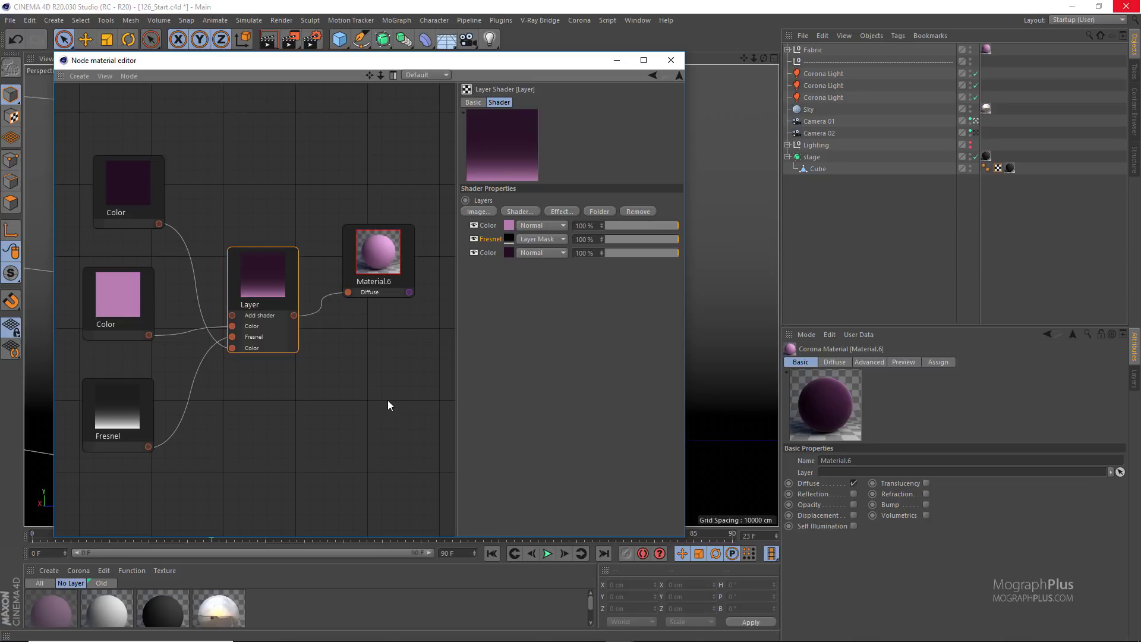
pyautogui.scroll(4, 374, 297)
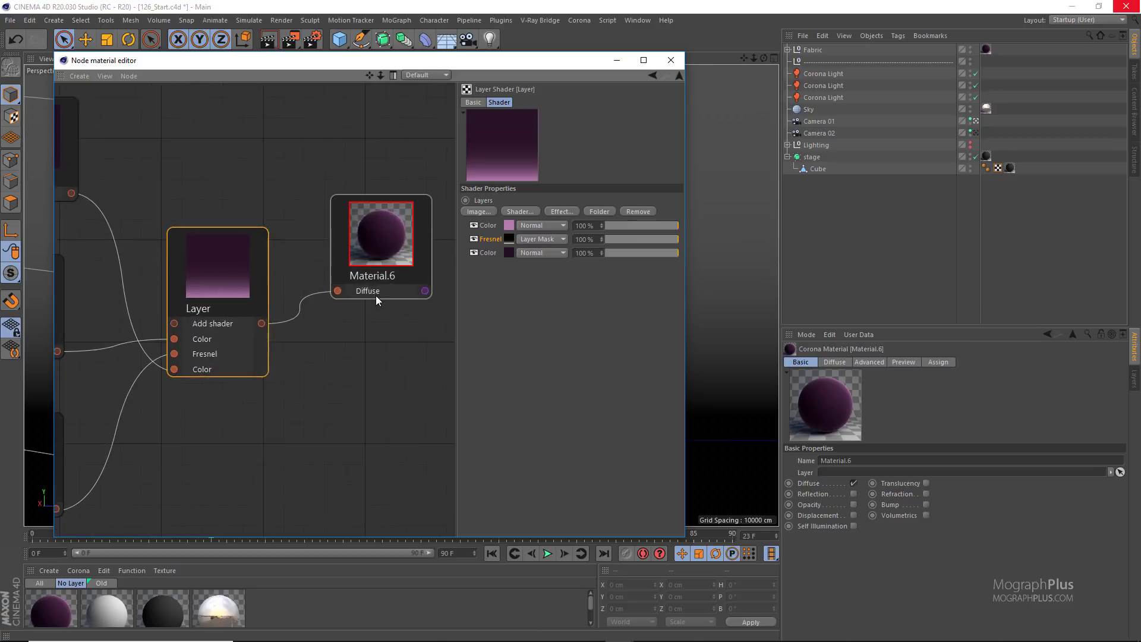
pyautogui.scroll(-3, 380, 309)
pyautogui.scroll(2, 356, 343)
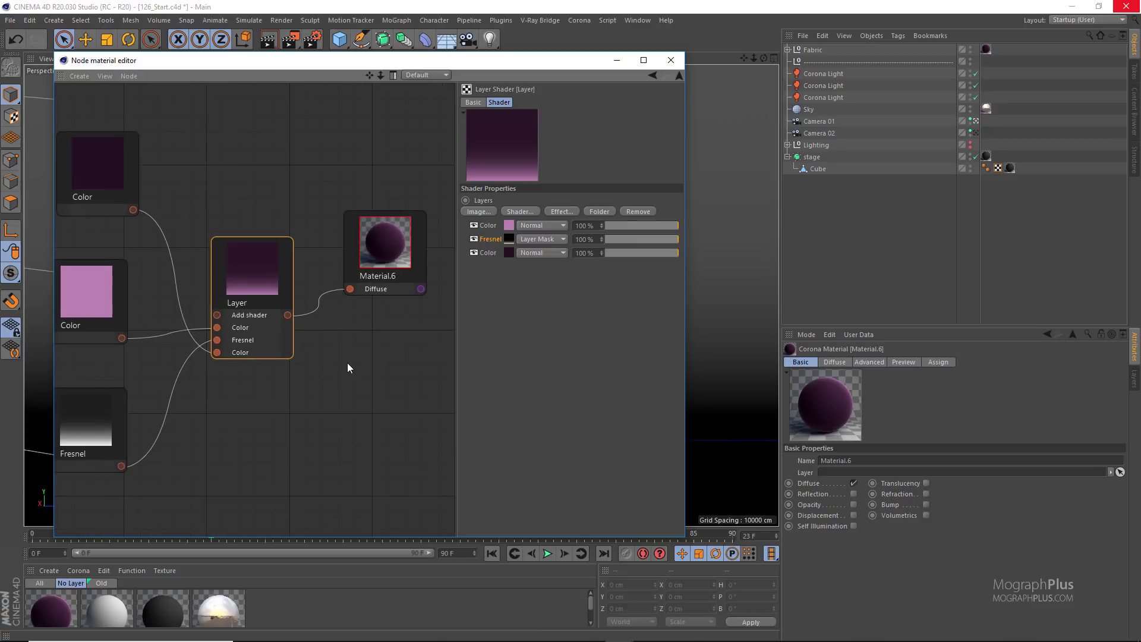
pyautogui.moveTo(347, 362); pyautogui.dragTo(365, 345, button='middle')
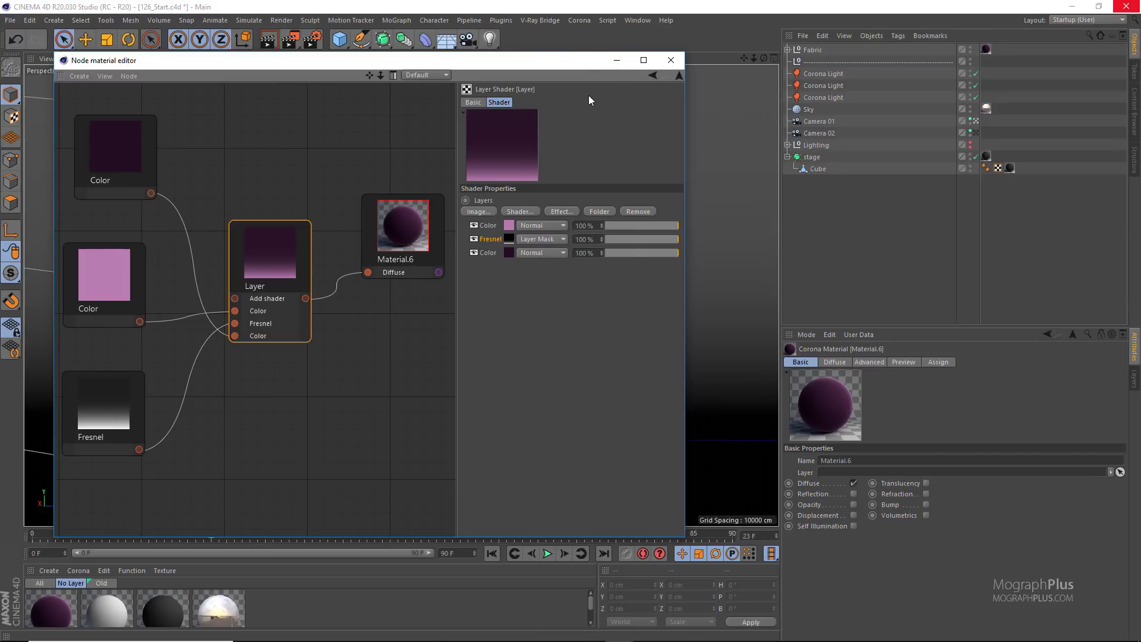
# Start Corona interactive rendering and set the tone mapping exposure to 1.
pyautogui.click(585, 21)
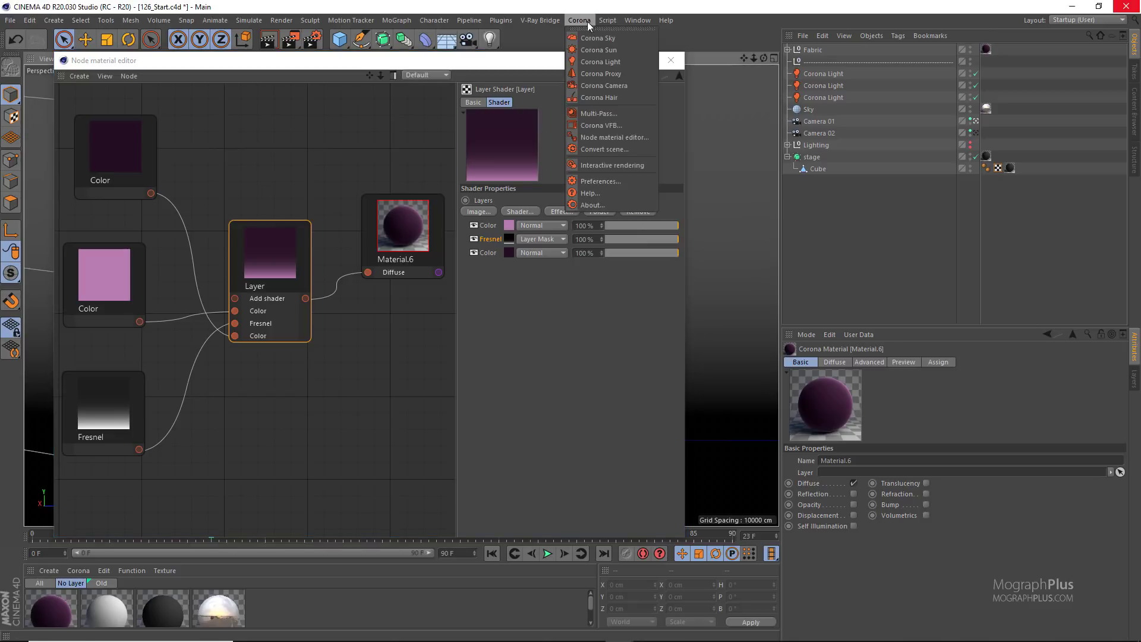
pyautogui.click(612, 166)
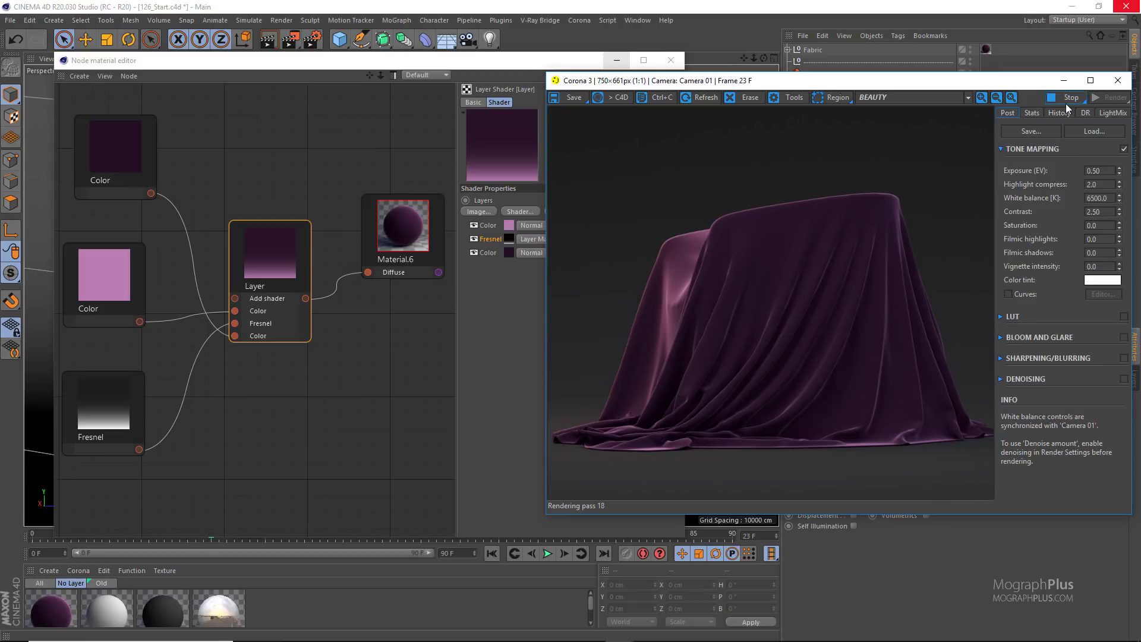
pyautogui.doubleClick(1096, 211)
pyautogui.moveTo(1107, 171); pyautogui.dragTo(1000, 202)
pyautogui.write('1')
pyautogui.press('Return')
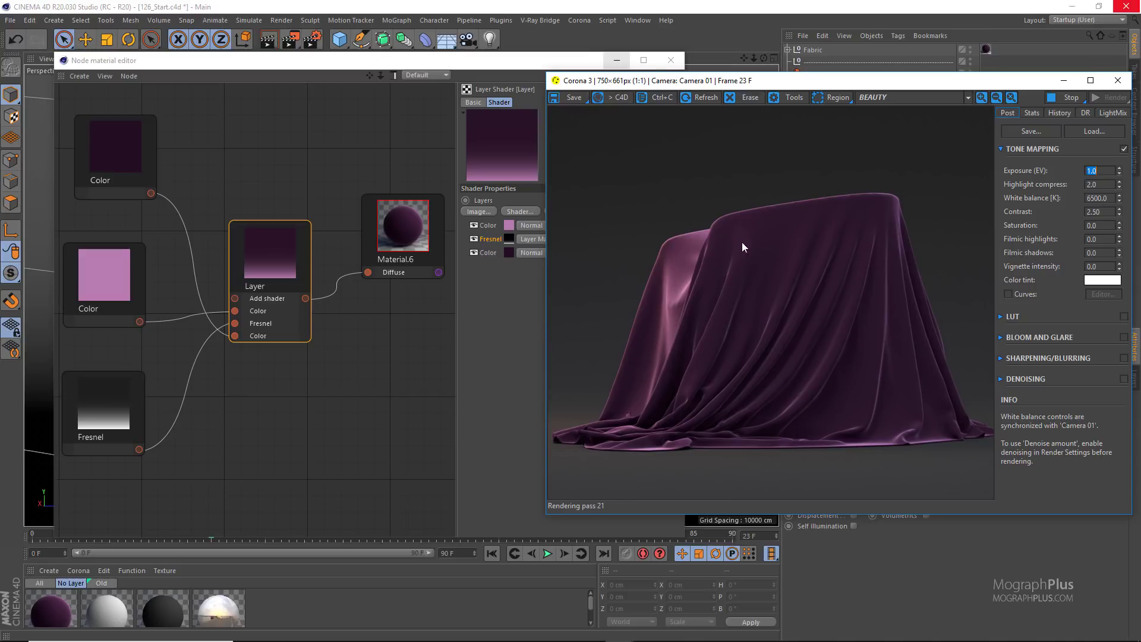
# Place the render window beside the node editor, and move the Material.6 node further from the Layer node.
pyautogui.click(134, 155)
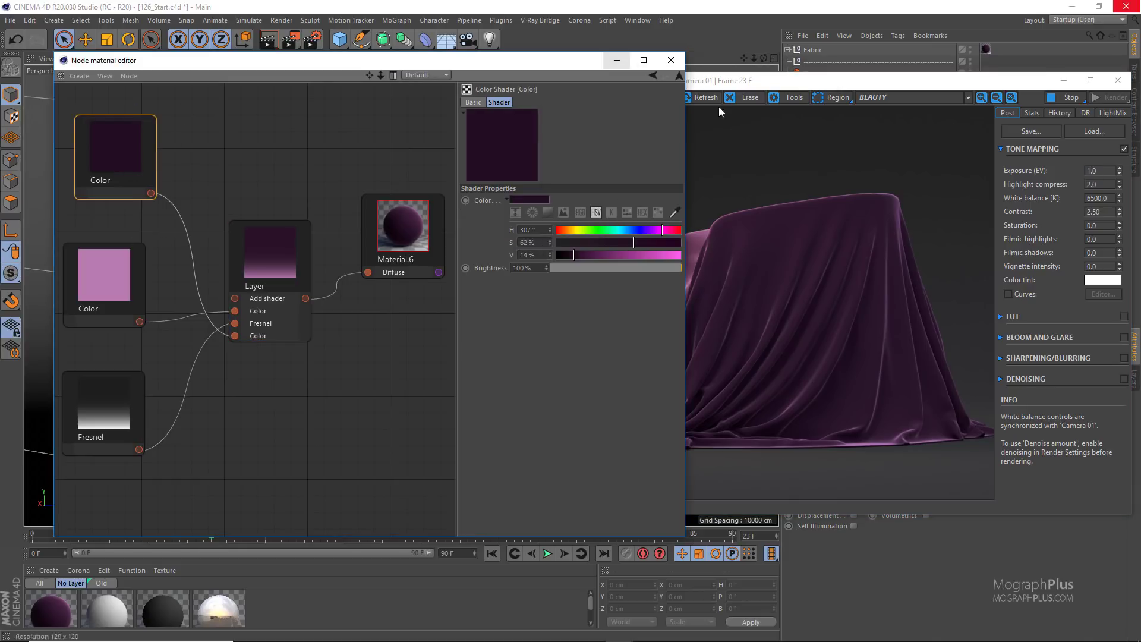
pyautogui.moveTo(731, 80); pyautogui.dragTo(894, 79)
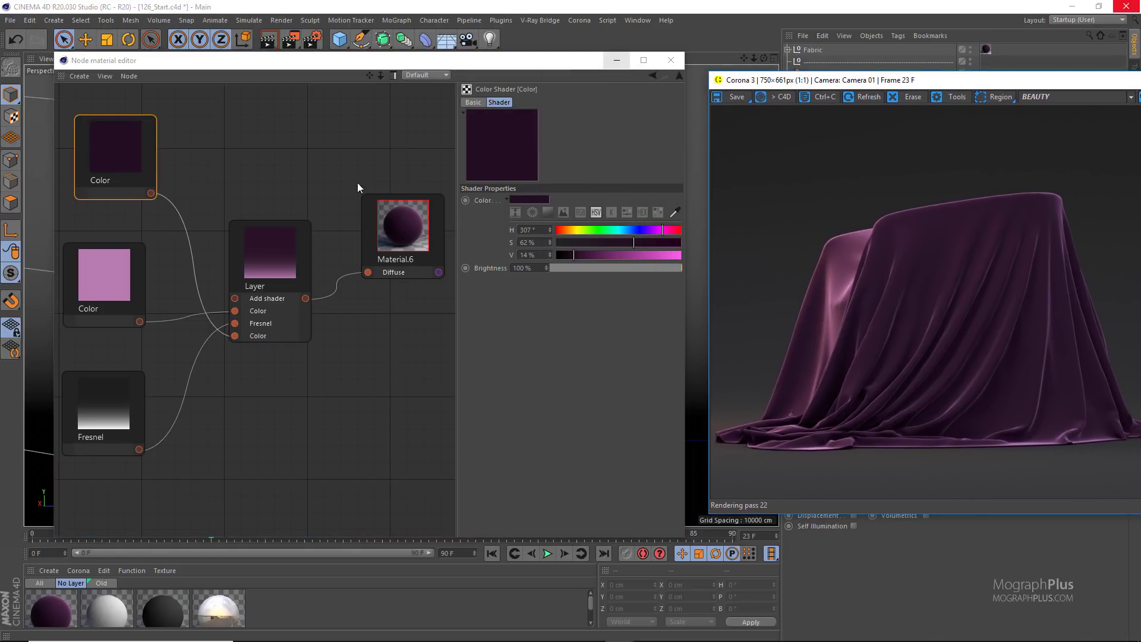
pyautogui.scroll(-2, 315, 244)
pyautogui.moveTo(315, 244); pyautogui.dragTo(307, 200, button='middle')
pyautogui.click(323, 217)
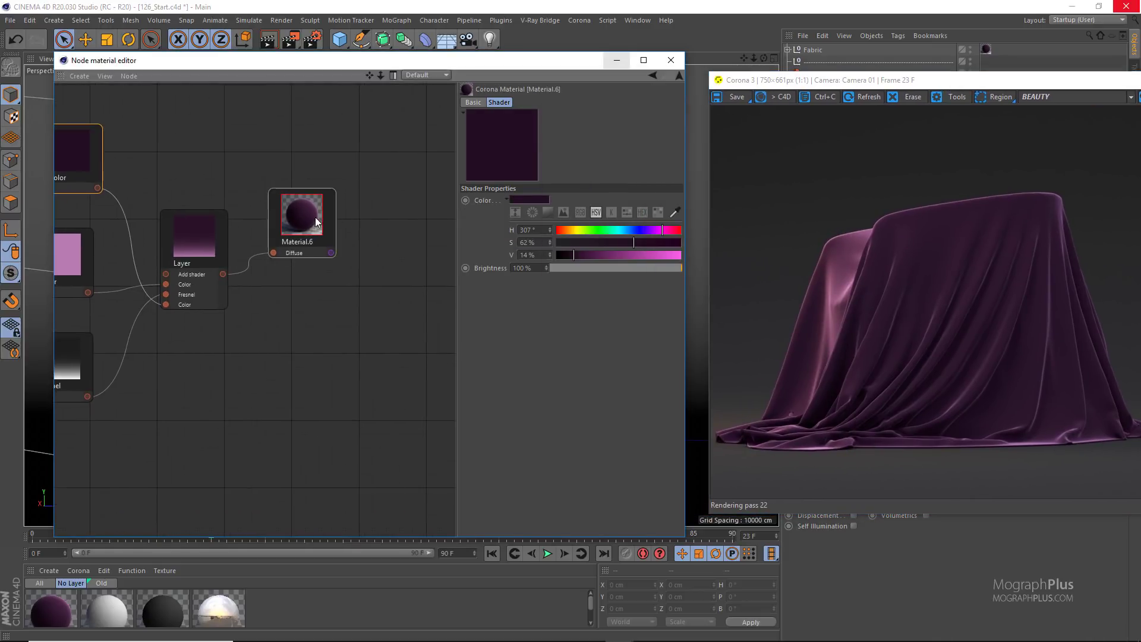
# Add a Filter shader node, connect the Layer output to its Shader input, and place it below the Material.6 node.
pyautogui.rightClick(249, 319)
pyautogui.moveTo(280, 338)
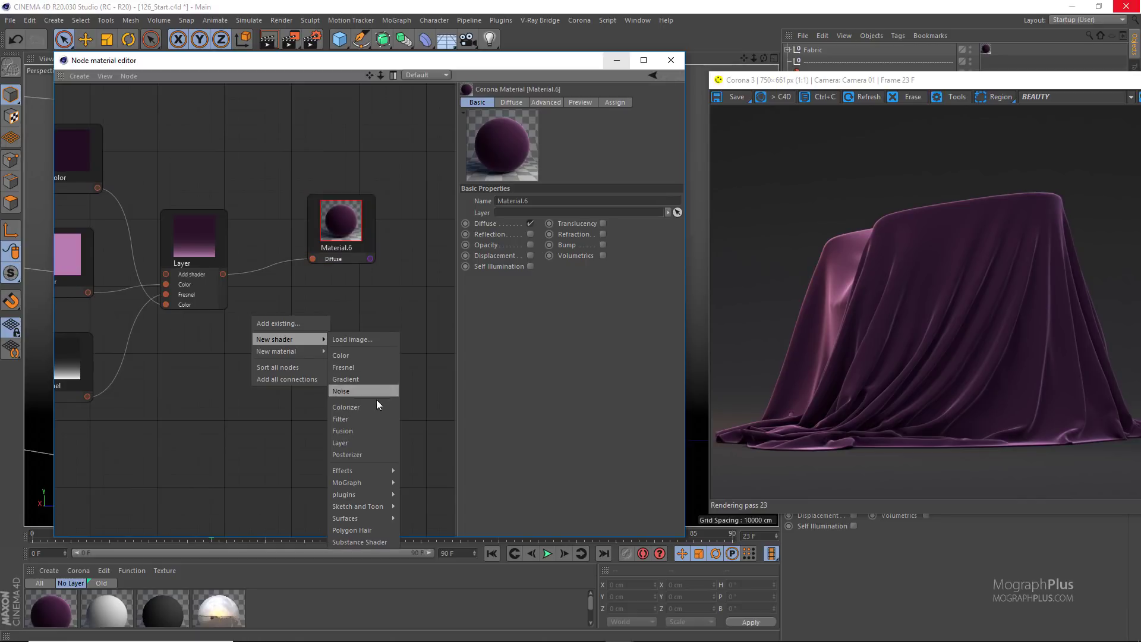
pyautogui.click(373, 417)
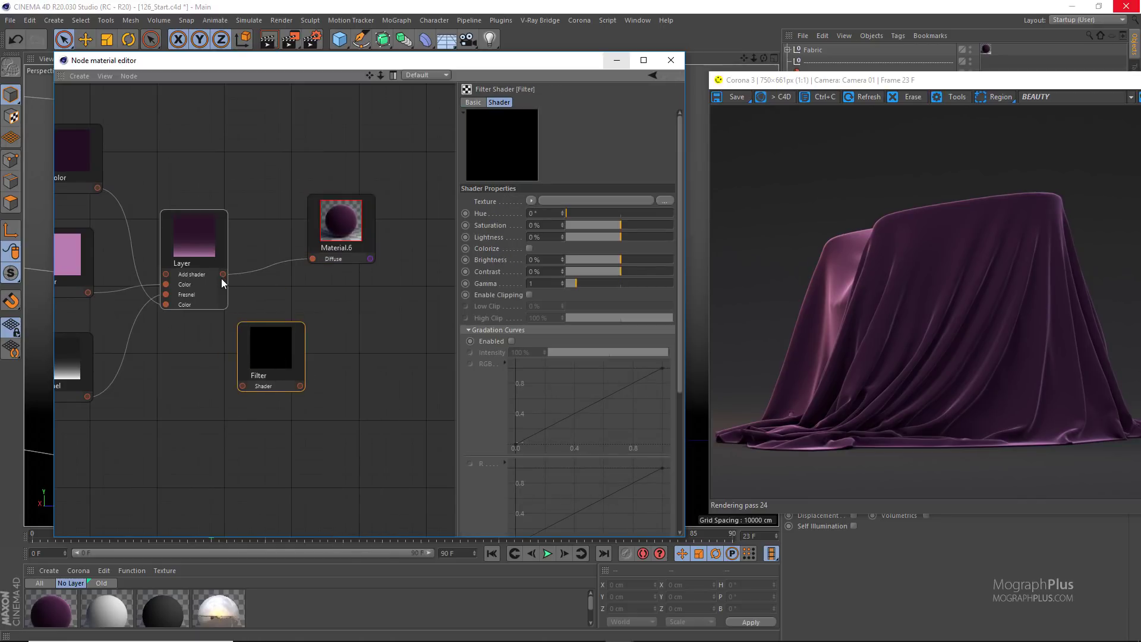
pyautogui.moveTo(222, 275); pyautogui.dragTo(243, 385)
pyautogui.moveTo(270, 334); pyautogui.dragTo(289, 352)
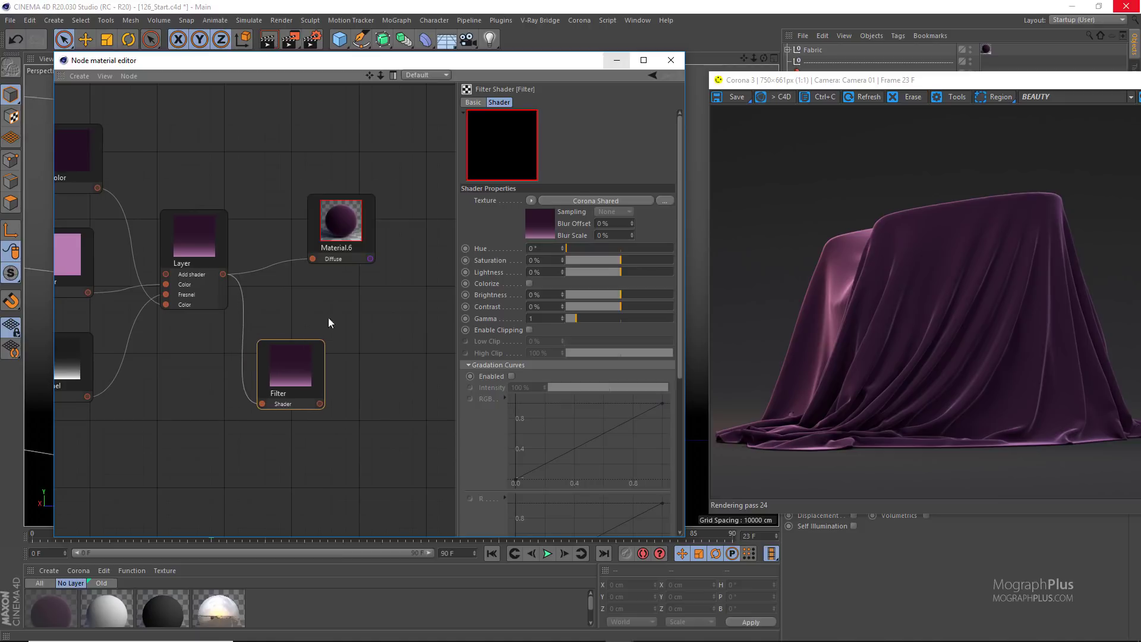
# Set the Filter shader's hue to 237° and saturation to 20%, and connect its output to the material's Diffuse input.
pyautogui.click(583, 248)
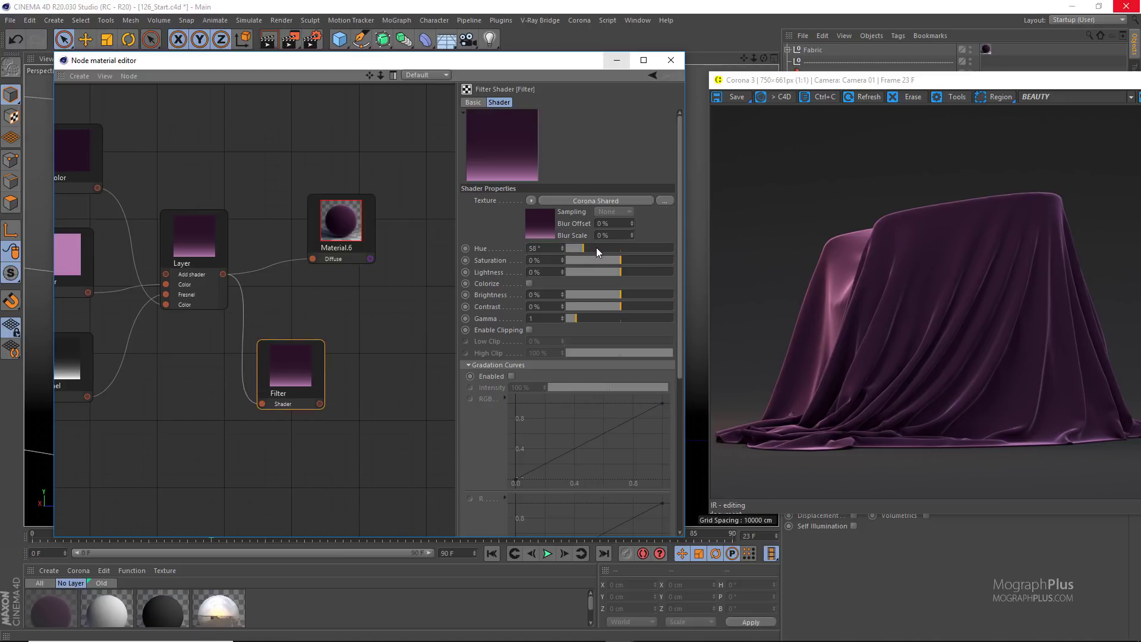
pyautogui.moveTo(600, 247); pyautogui.dragTo(626, 248)
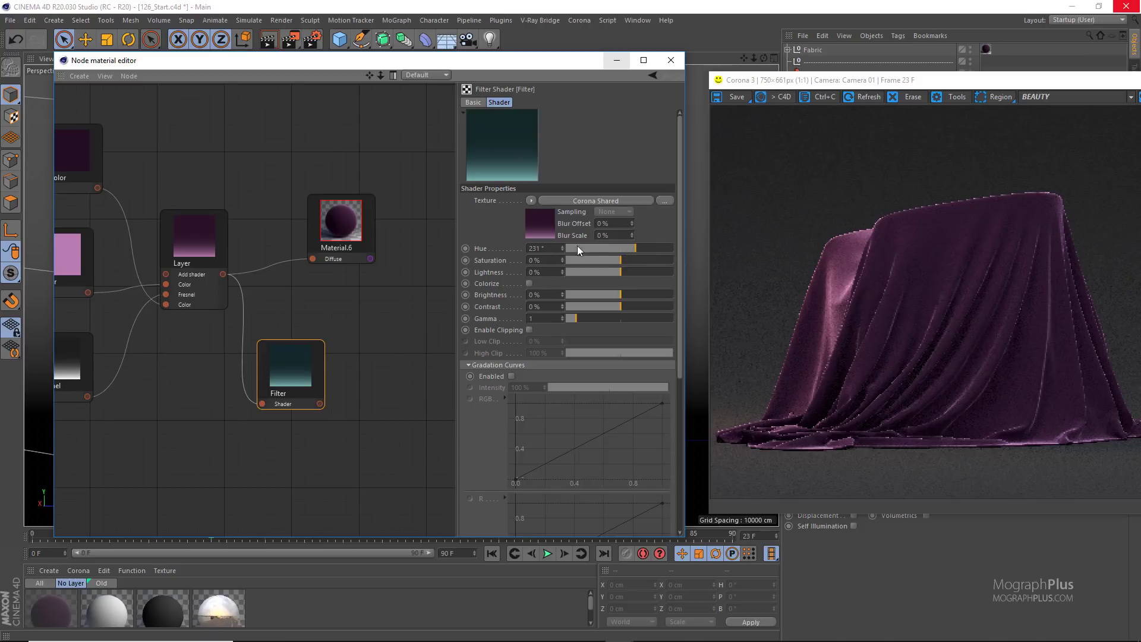
pyautogui.click(554, 244)
pyautogui.moveTo(553, 248); pyautogui.dragTo(517, 254)
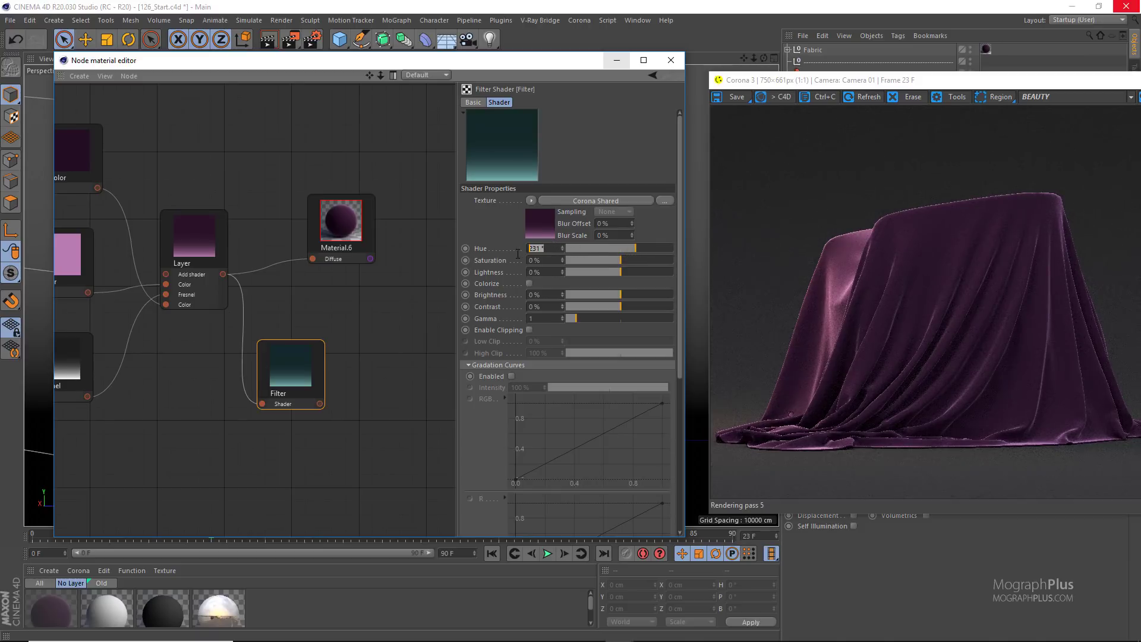
pyautogui.write('237')
pyautogui.press('Tab')
pyautogui.write('20')
pyautogui.press('Return')
pyautogui.moveTo(321, 403); pyautogui.dragTo(309, 261)
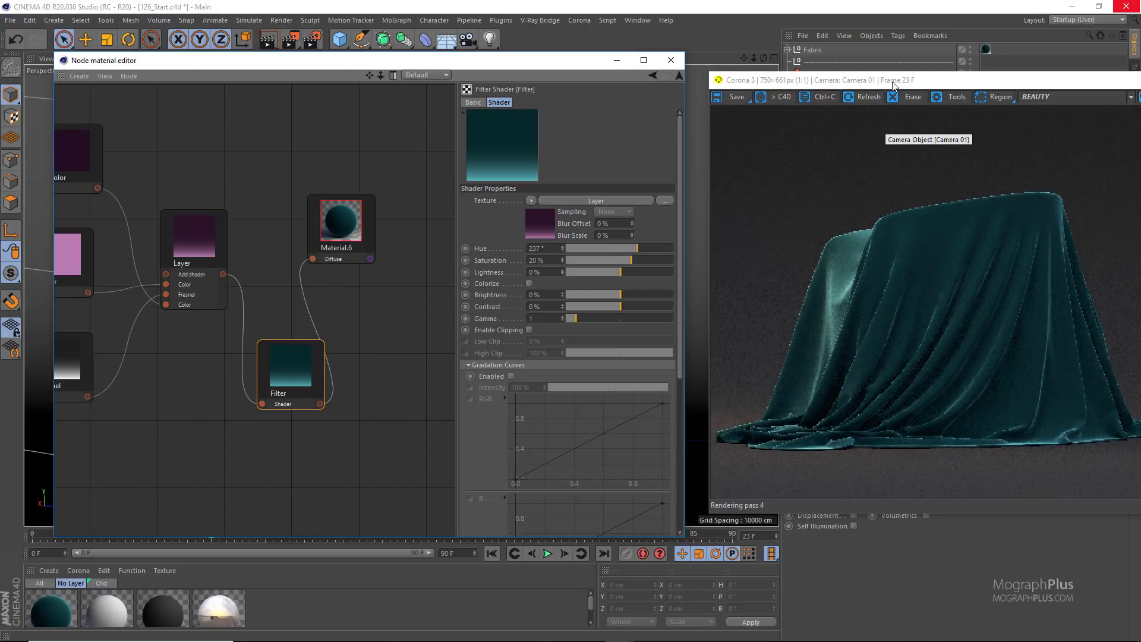
# Connect the Layer output directly to Material.6's Diffuse input, bypassing the Filter node.
pyautogui.moveTo(892, 82); pyautogui.dragTo(858, 75)
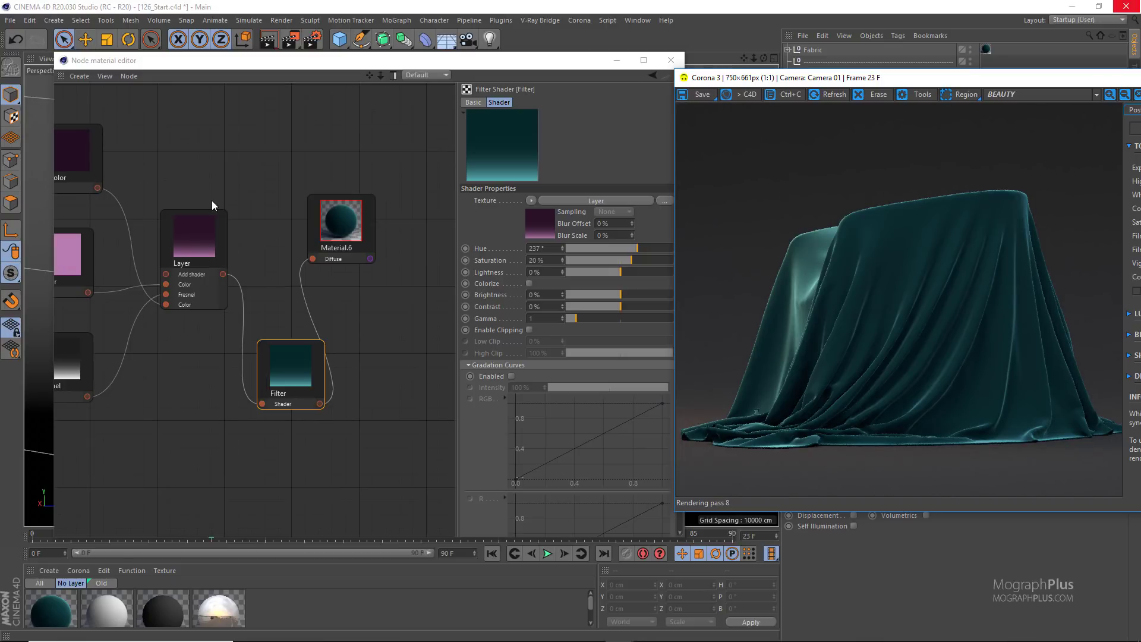
pyautogui.click(193, 384)
pyautogui.scroll(1, 192, 384)
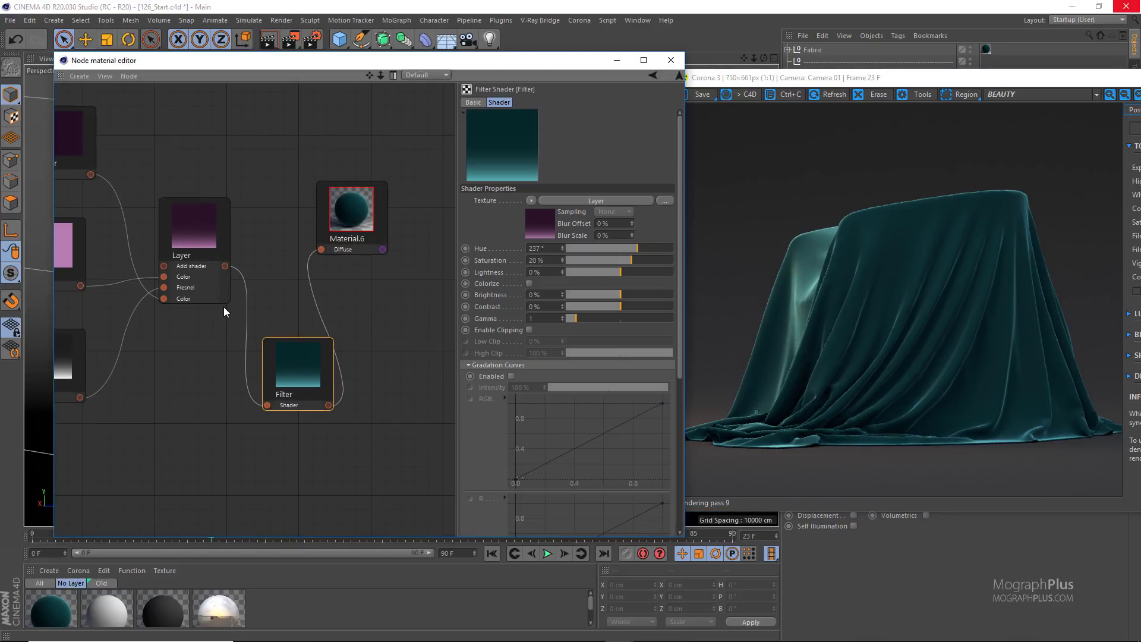
pyautogui.moveTo(225, 266); pyautogui.dragTo(317, 251)
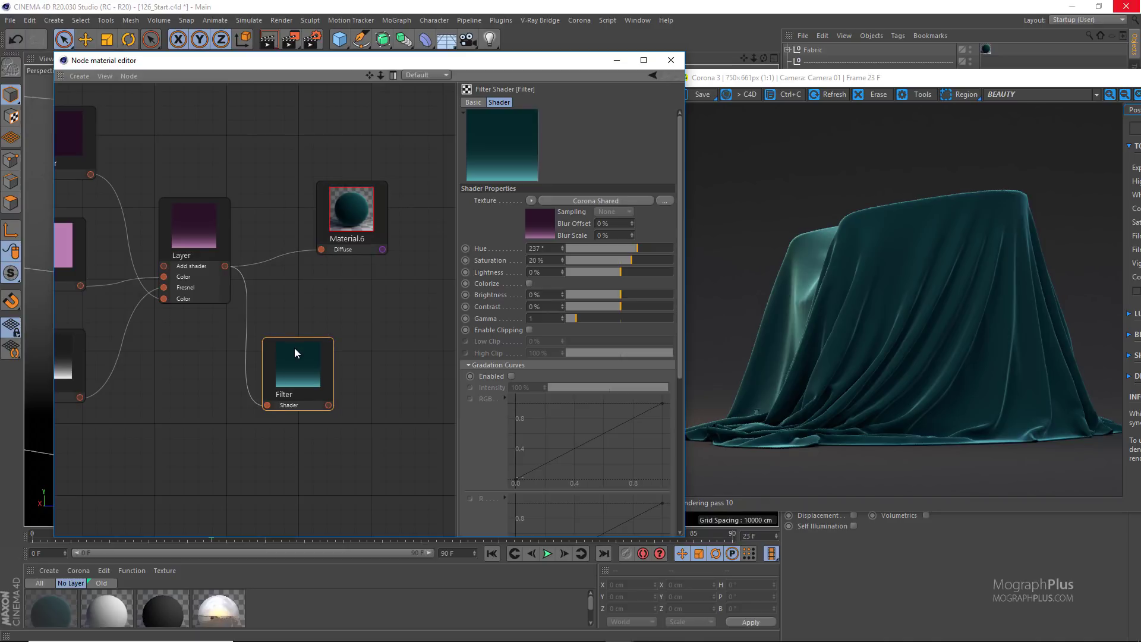
# Add a Hue / Sat / Lightness effect to the Layer shader with hue -127° and saturation 15%.
pyautogui.click(186, 242)
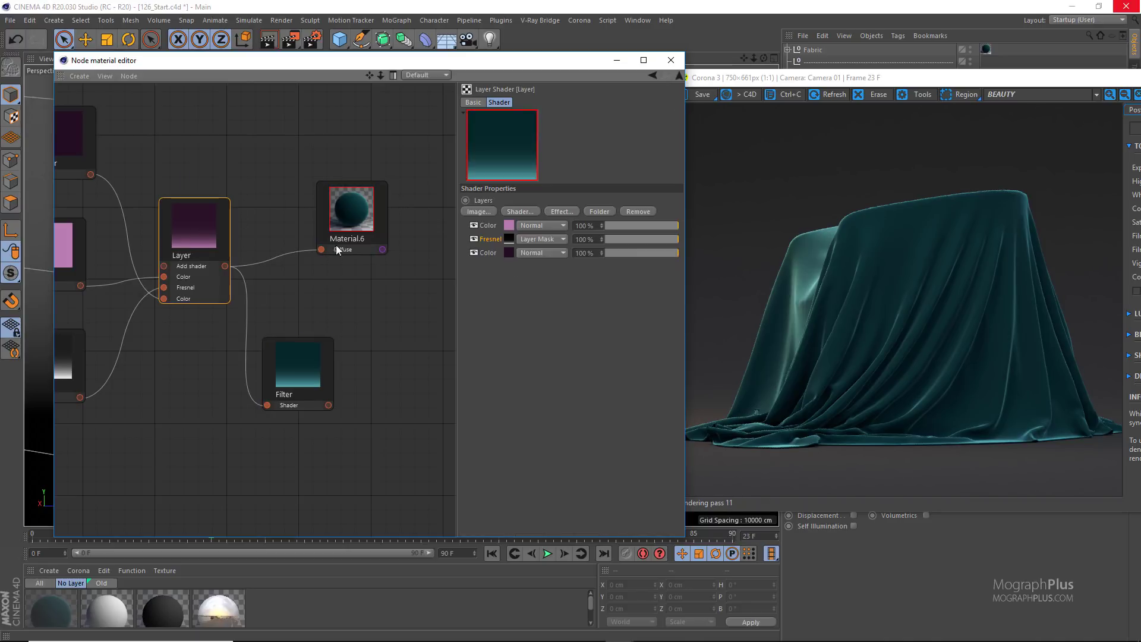
pyautogui.click(554, 208)
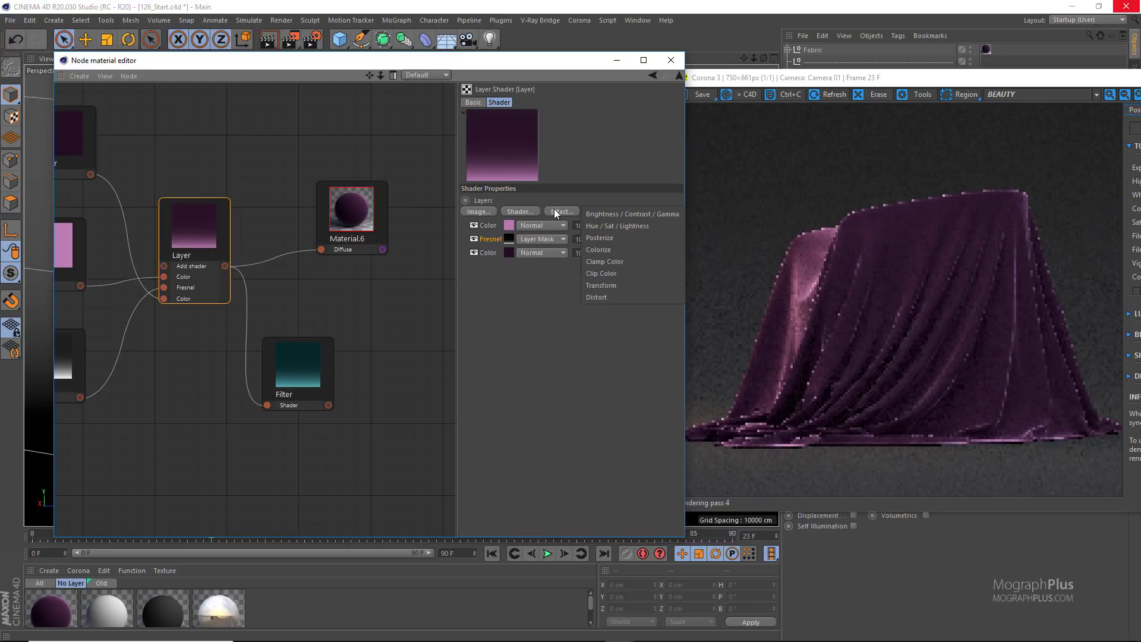
pyautogui.click(607, 226)
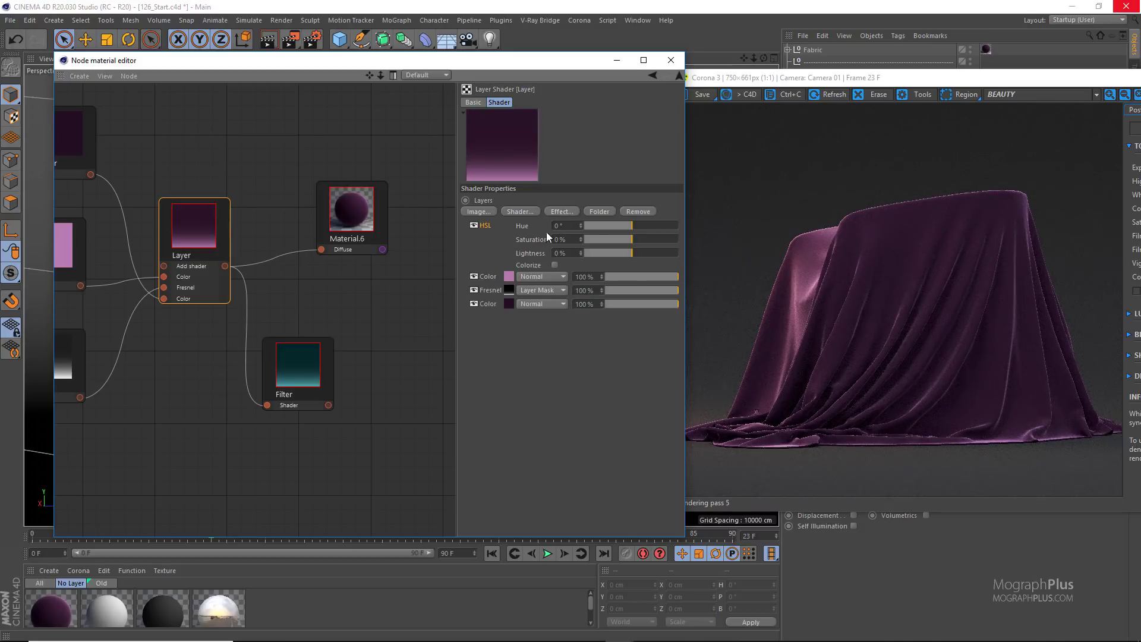
pyautogui.moveTo(641, 228); pyautogui.dragTo(664, 225)
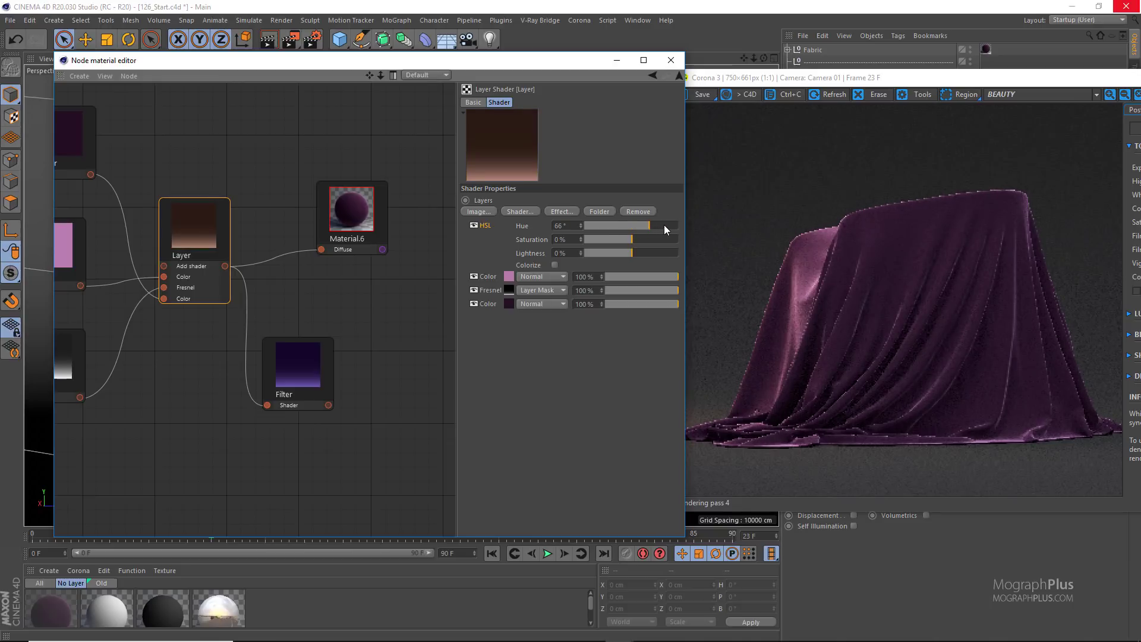
pyautogui.click(609, 226)
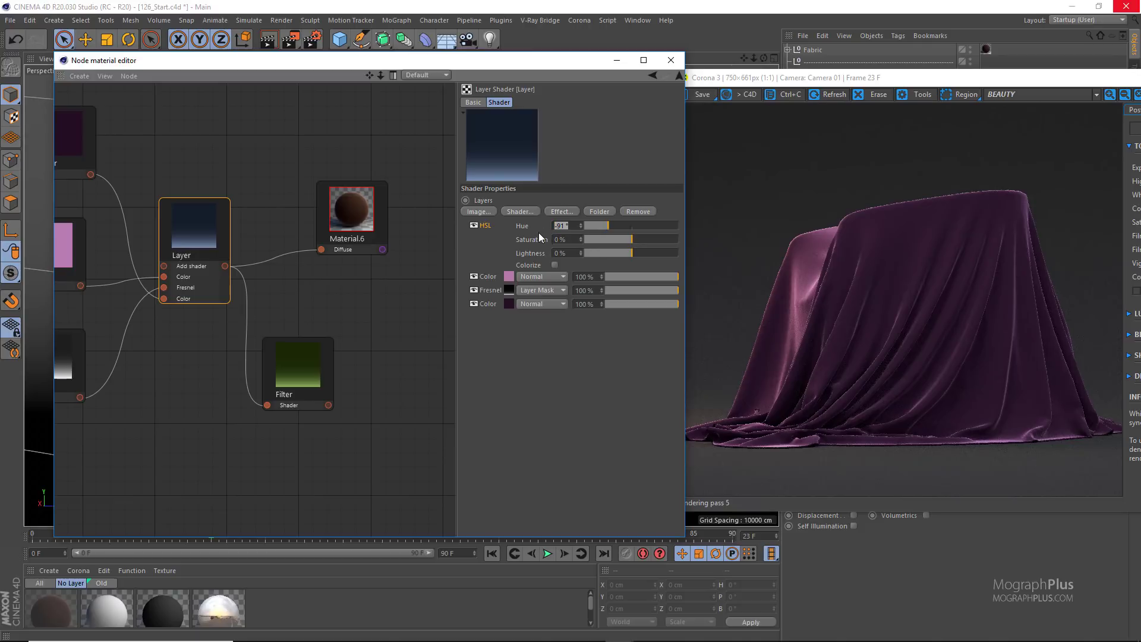
pyautogui.press('Tab')
pyautogui.write('15')
pyautogui.press('Return')
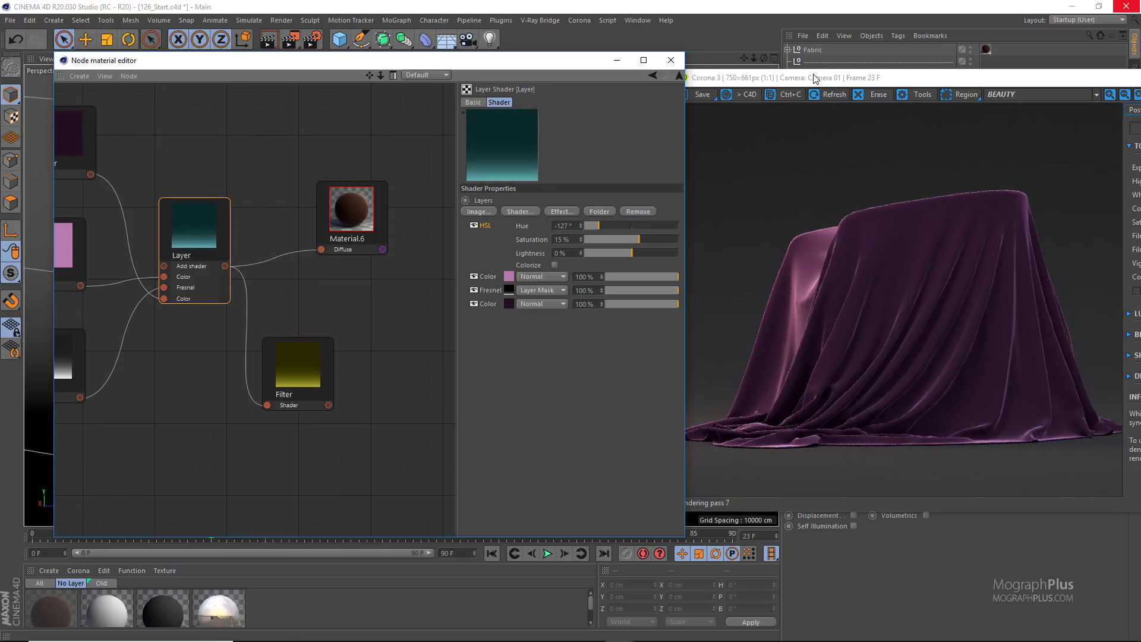
# Delete the Filter node and turn off the HSL effect in the Layer shader, keeping the render window beside the node editor.
pyautogui.moveTo(484, 62); pyautogui.dragTo(433, 57)
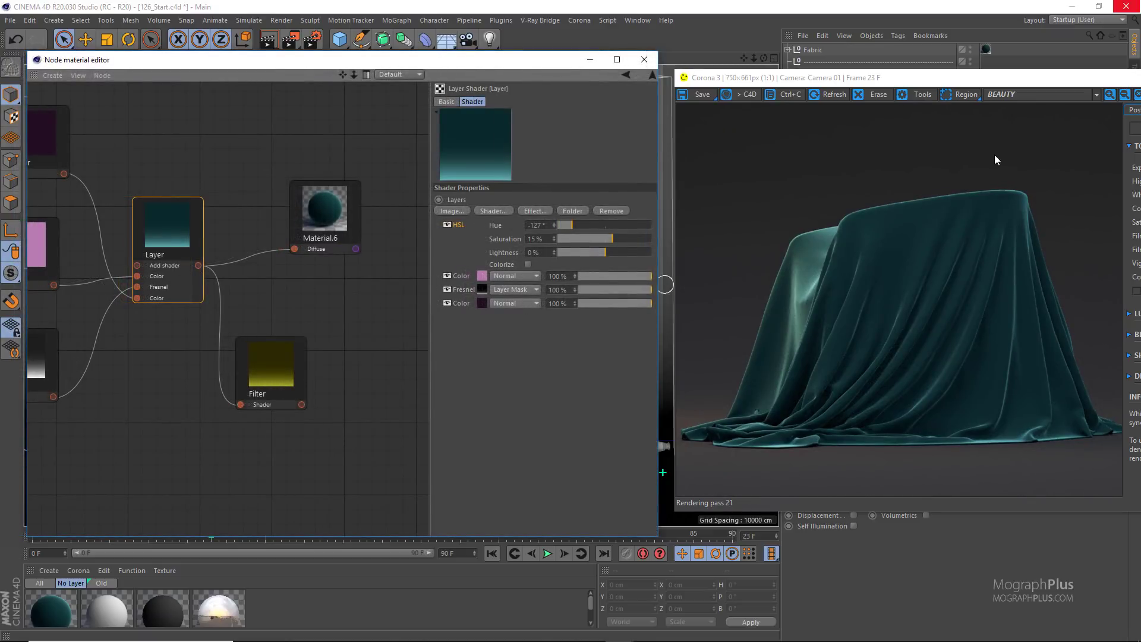
pyautogui.moveTo(915, 81); pyautogui.dragTo(879, 89)
pyautogui.click(270, 369)
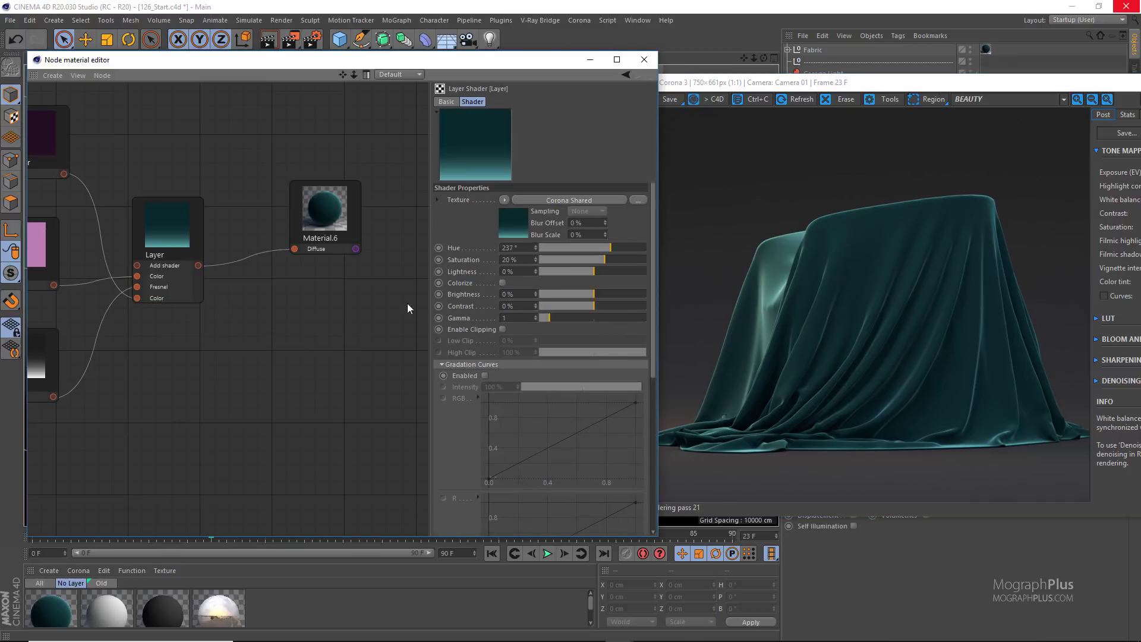
pyautogui.press('Delete')
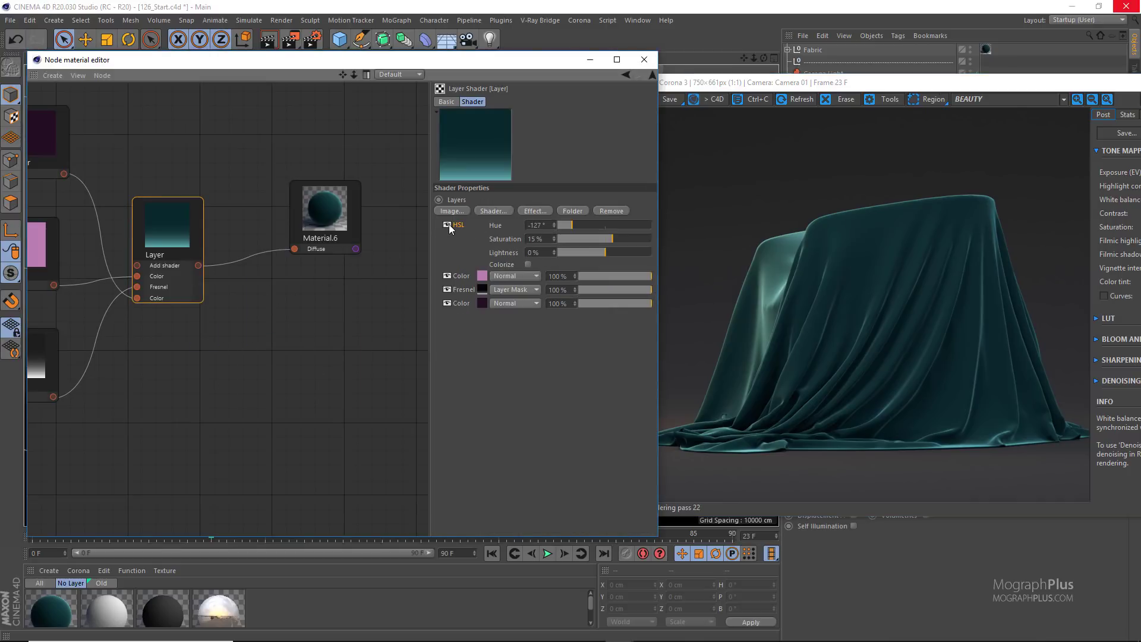
pyautogui.click(448, 224)
pyautogui.moveTo(867, 83); pyautogui.dragTo(994, 76)
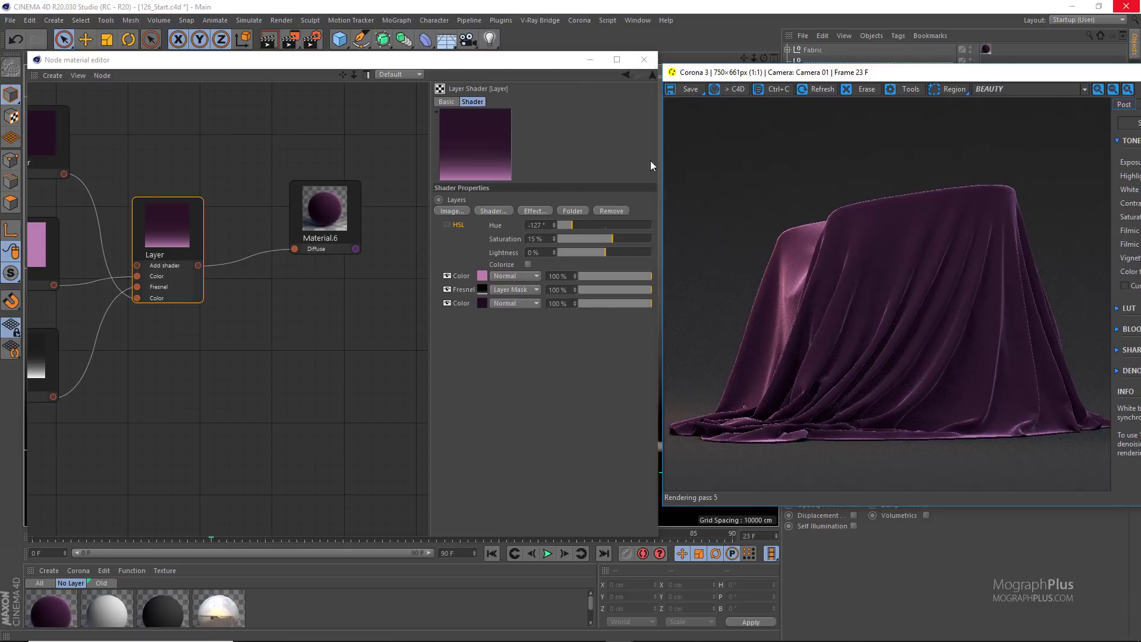
# Move the unconnected Fresnel node above the Layer and Material.6 nodes.
pyautogui.scroll(-1, 278, 314)
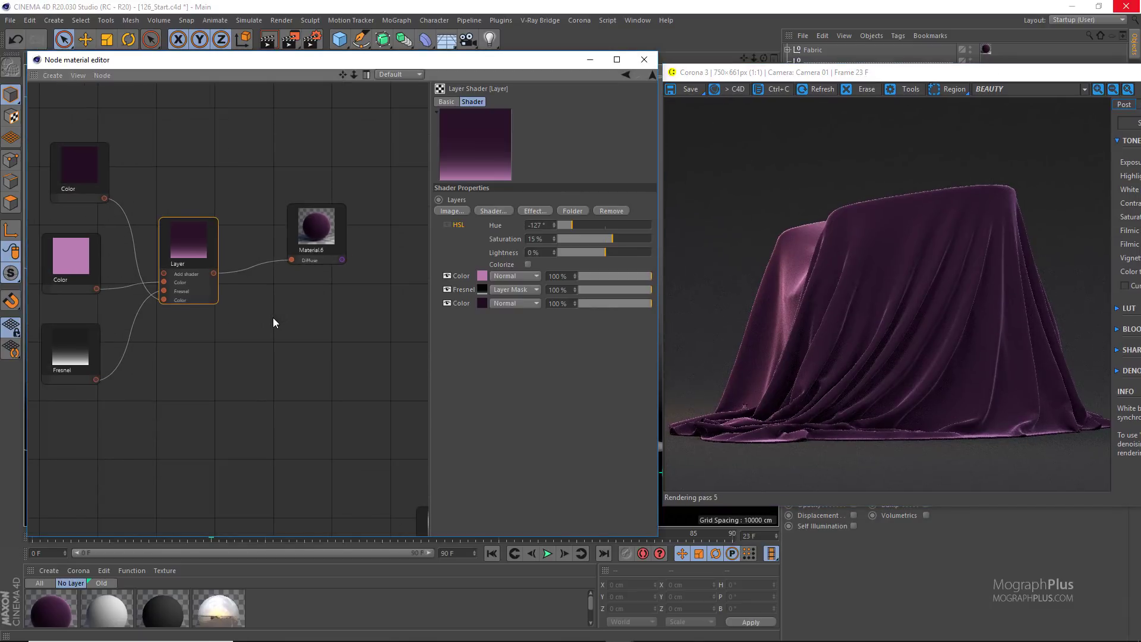
pyautogui.scroll(-2, 255, 338)
pyautogui.moveTo(256, 342); pyautogui.dragTo(186, 348, button='middle')
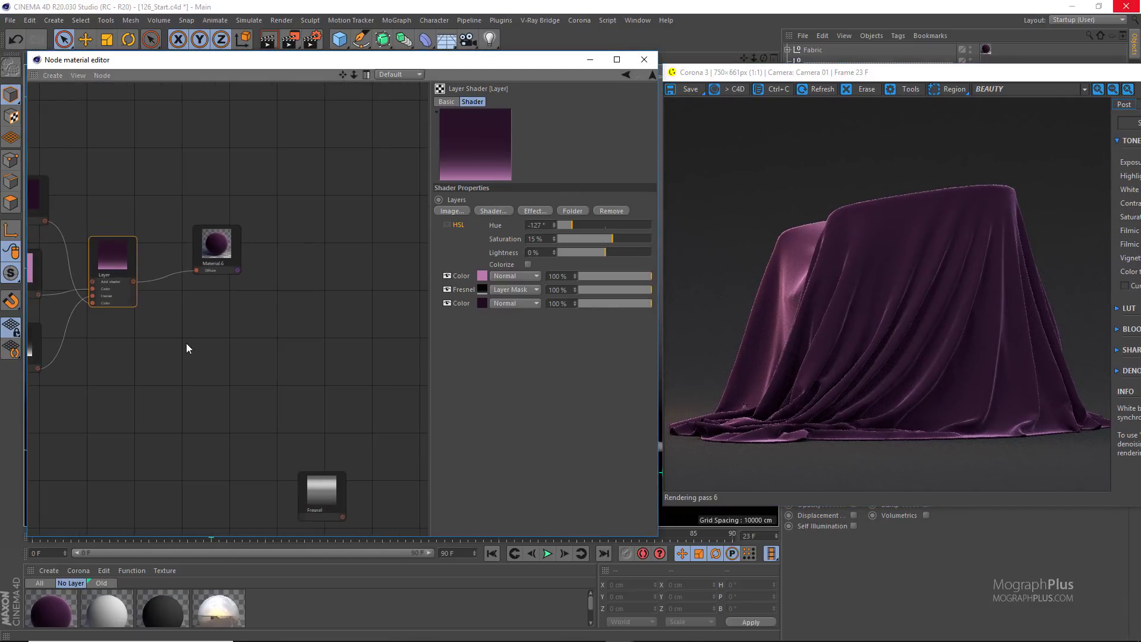
pyautogui.moveTo(344, 494); pyautogui.dragTo(152, 106)
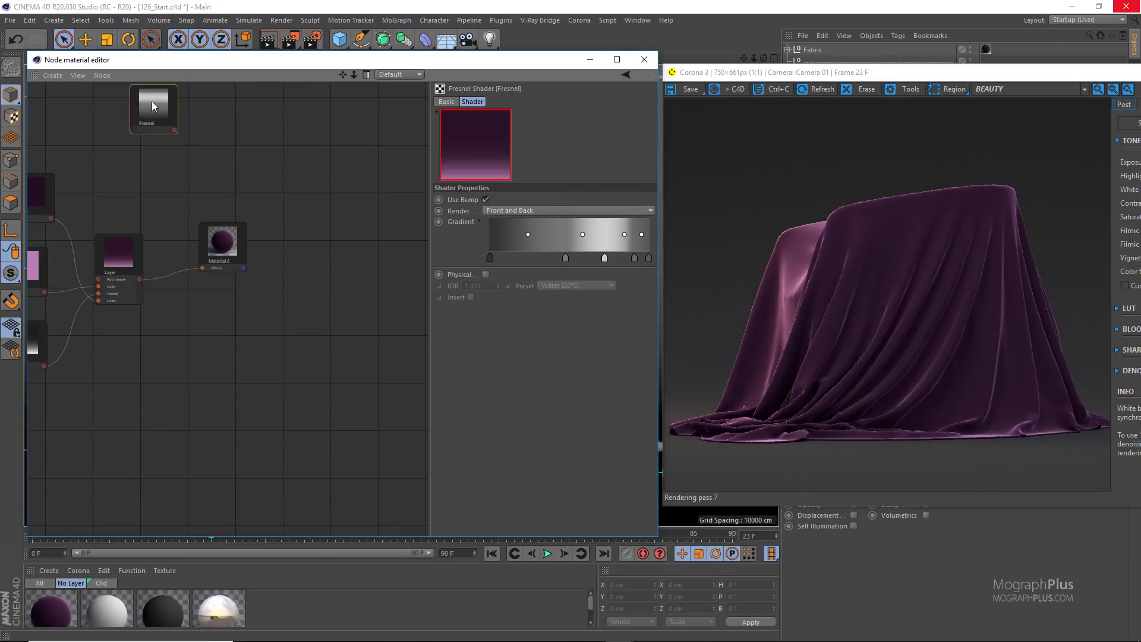
# Duplicate the five connected nodes beside the originals, and assign the copied Material.6 to the Fabric object.
pyautogui.scroll(-2, 301, 381)
pyautogui.moveTo(289, 376); pyautogui.dragTo(50, 252)
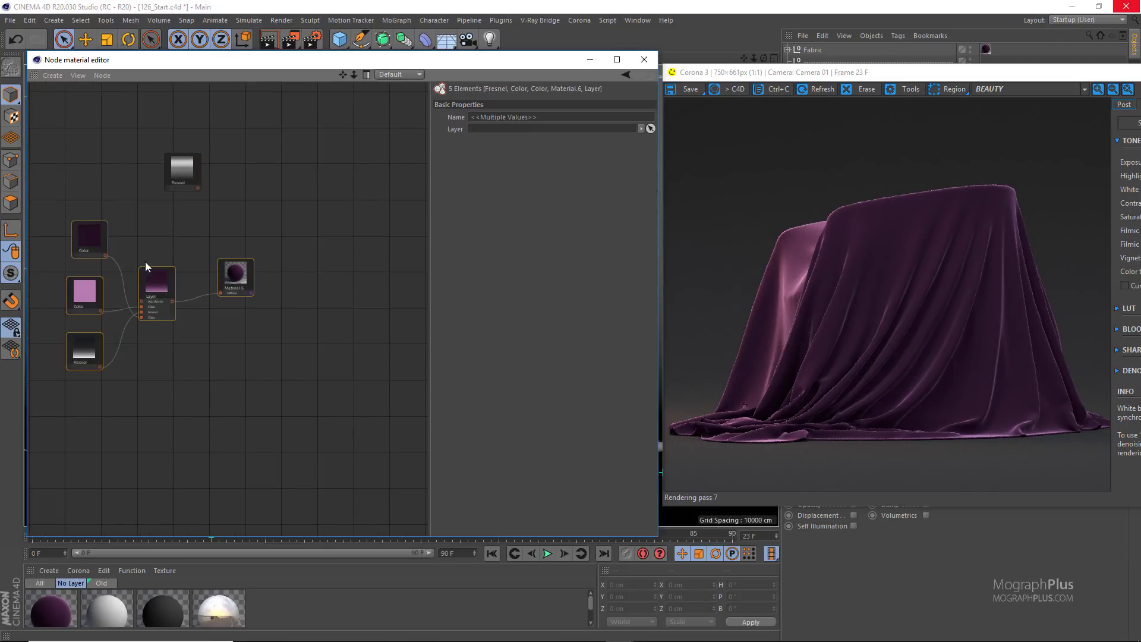
pyautogui.scroll(-1, 284, 347)
pyautogui.moveTo(384, 359); pyautogui.dragTo(259, 340, button='middle')
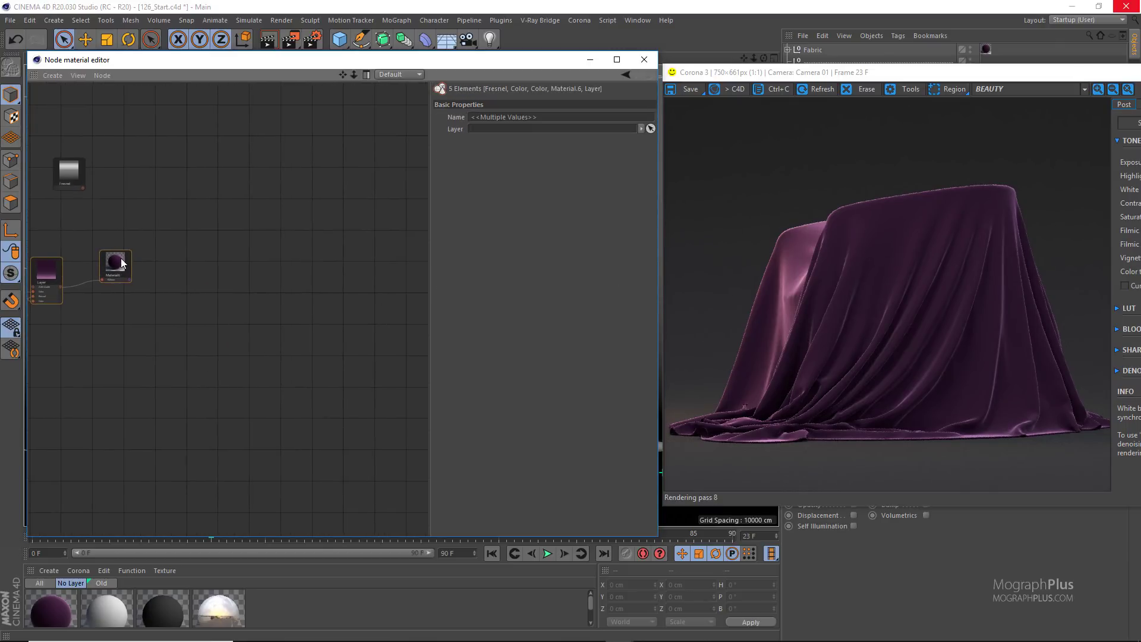
pyautogui.keyDown('ctrl'); pyautogui.moveTo(121, 262); pyautogui.dragTo(359, 259); pyautogui.keyUp('ctrl')
pyautogui.click(358, 260)
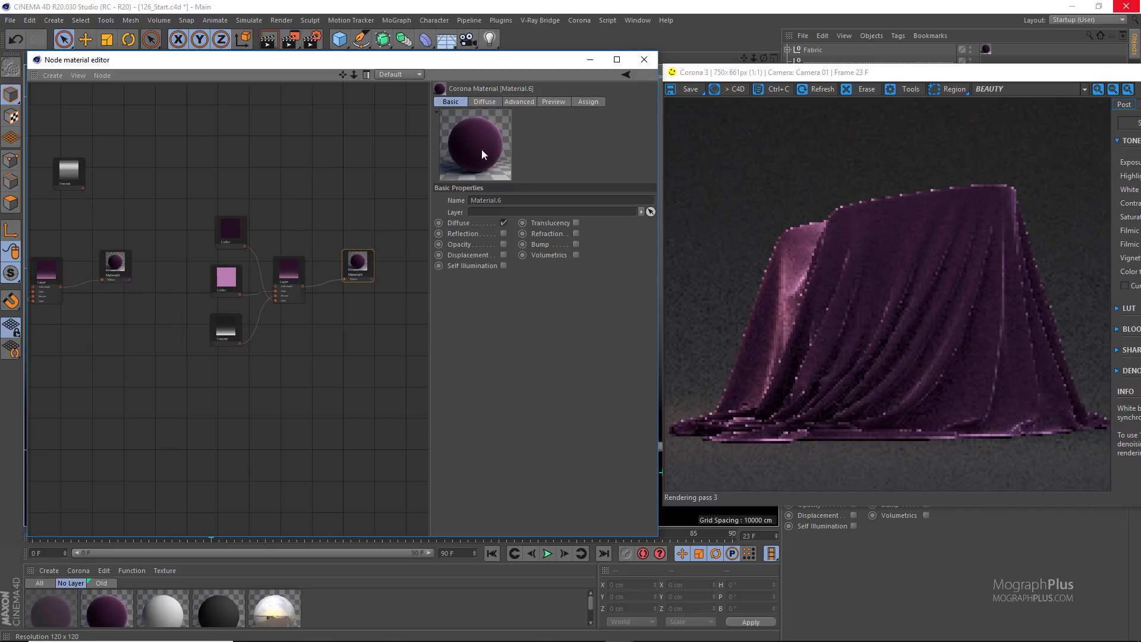
pyautogui.moveTo(482, 149); pyautogui.dragTo(986, 50)
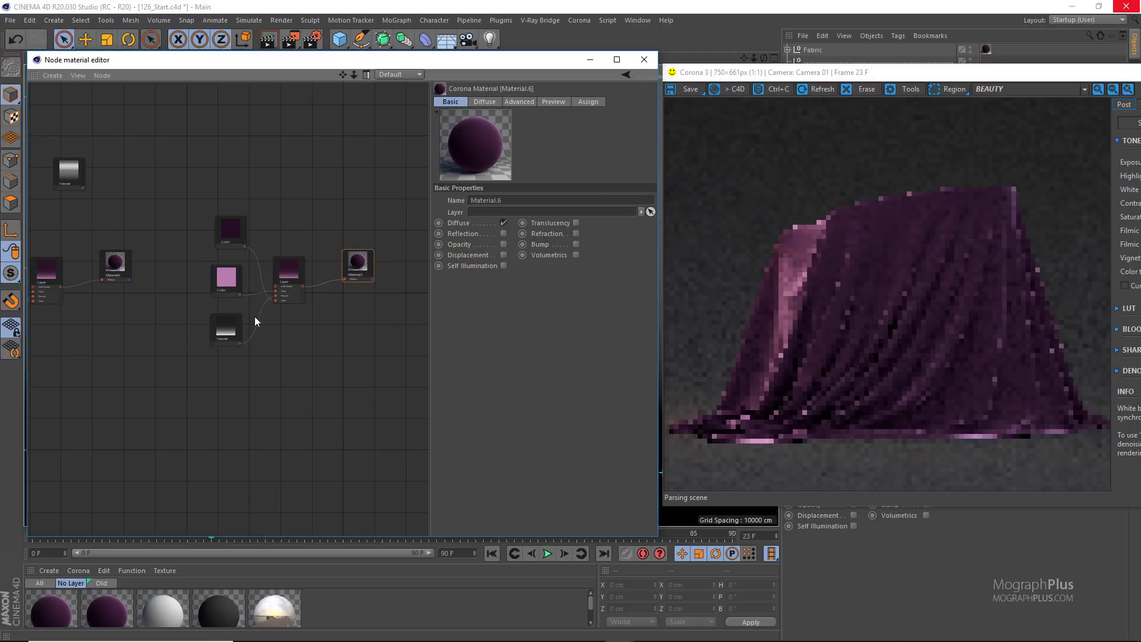
# Move the copied Material.6 node further away from its Layer node to make room between them.
pyautogui.scroll(1, 314, 332)
pyautogui.scroll(2, 261, 327)
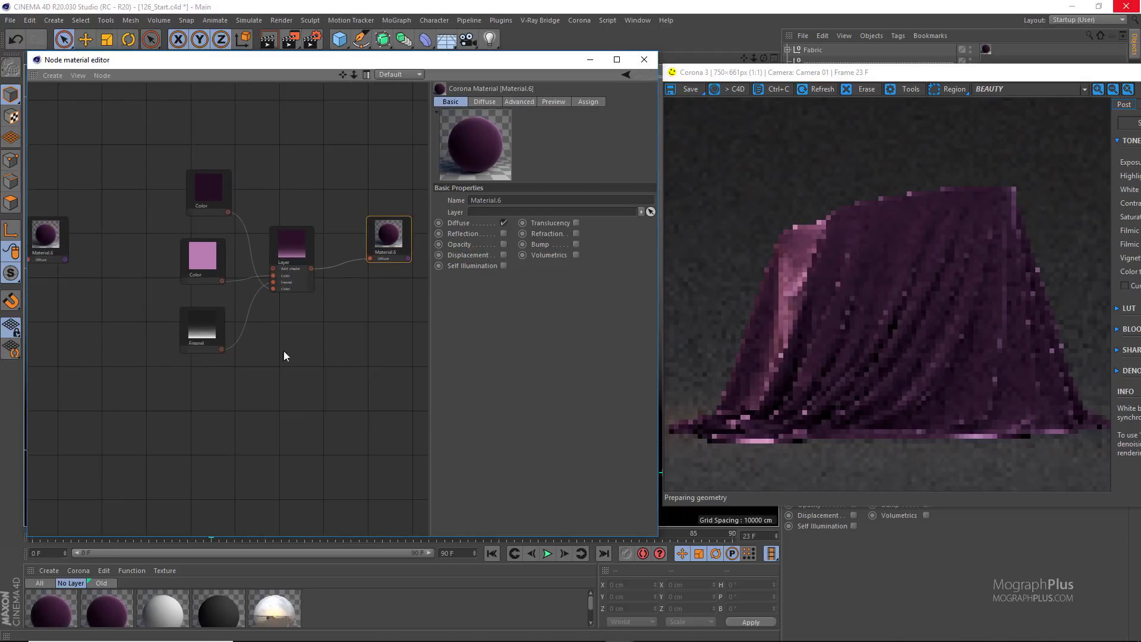
pyautogui.moveTo(284, 352); pyautogui.dragTo(220, 320, button='middle')
pyautogui.moveTo(331, 202); pyautogui.dragTo(389, 202)
pyautogui.scroll(2, 298, 306)
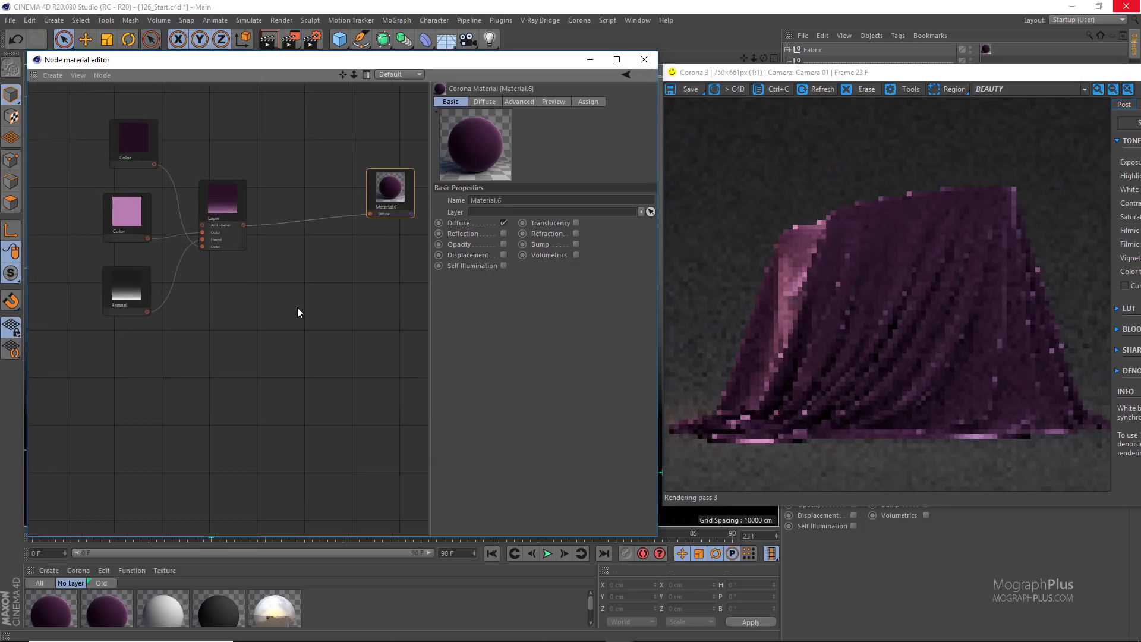
pyautogui.moveTo(258, 243); pyautogui.dragTo(252, 298, button='middle')
pyautogui.scroll(3, 252, 298)
pyautogui.scroll(-1, 254, 299)
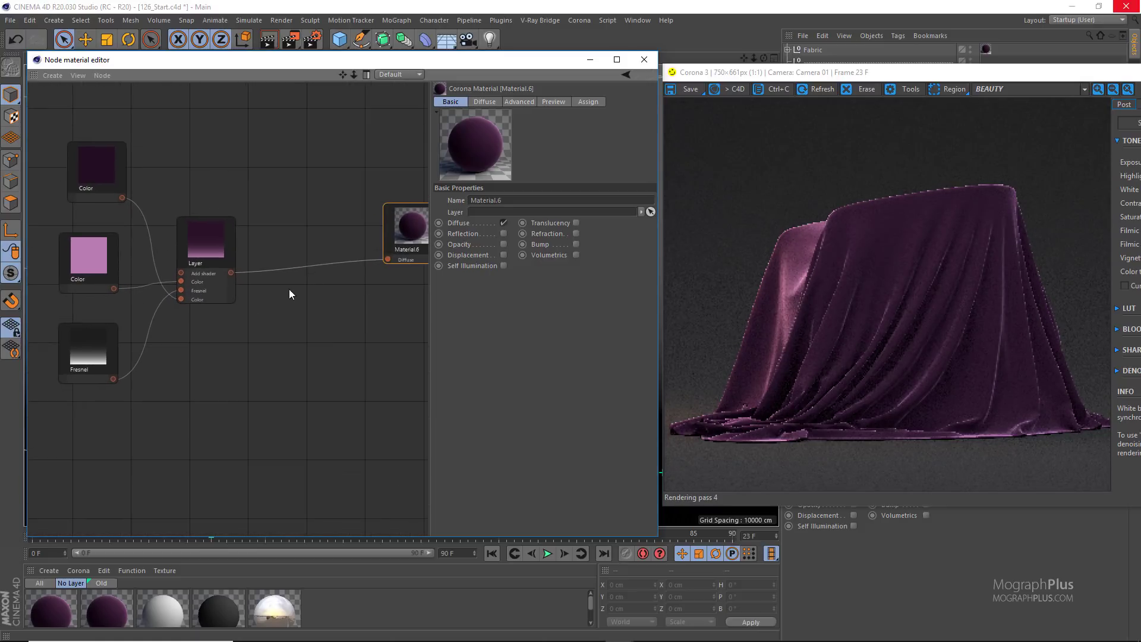
pyautogui.moveTo(417, 226); pyautogui.dragTo(377, 233)
# Add a Corona Color Mix shader below the copied network, and connect the Layer output to its Shader input.
pyautogui.rightClick(259, 316)
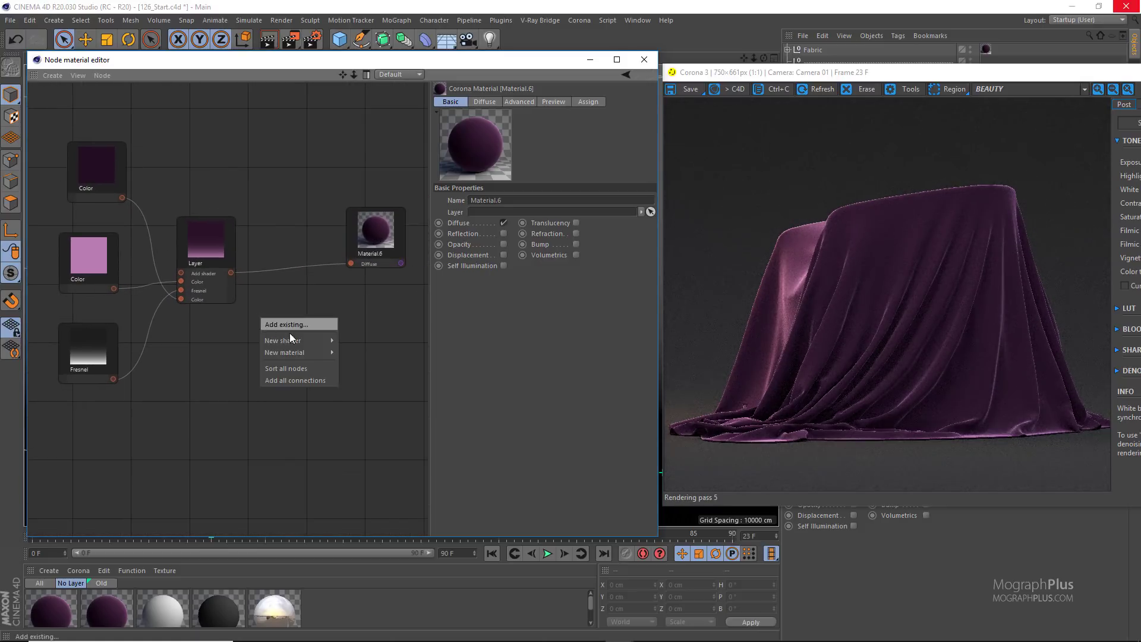
pyautogui.moveTo(299, 352)
pyautogui.moveTo(397, 497)
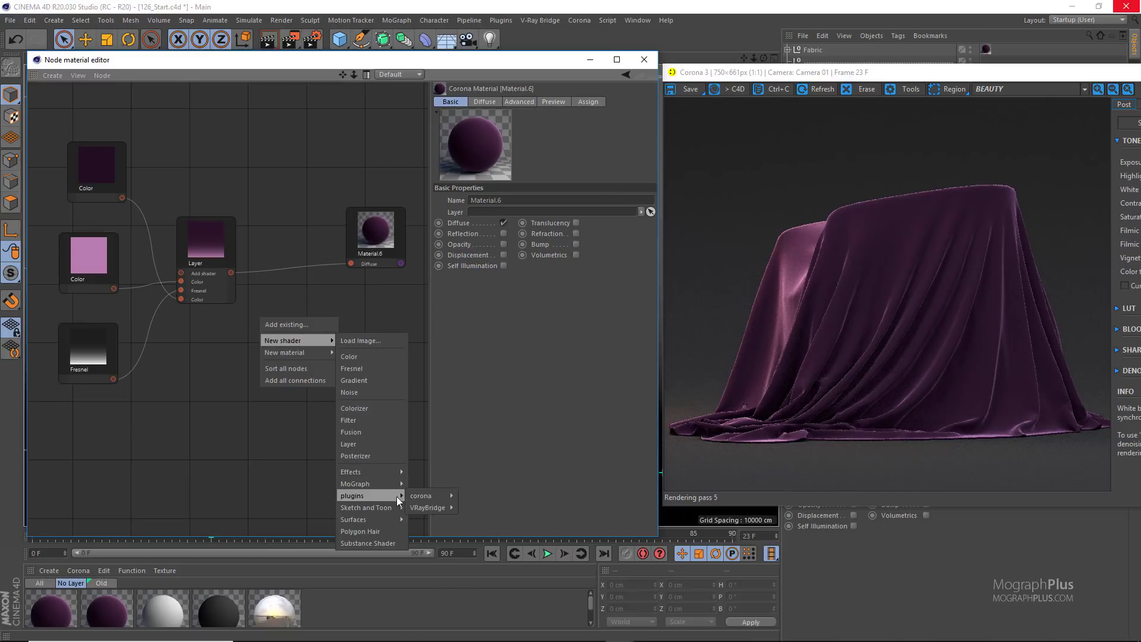
pyautogui.moveTo(442, 493)
pyautogui.click(529, 520)
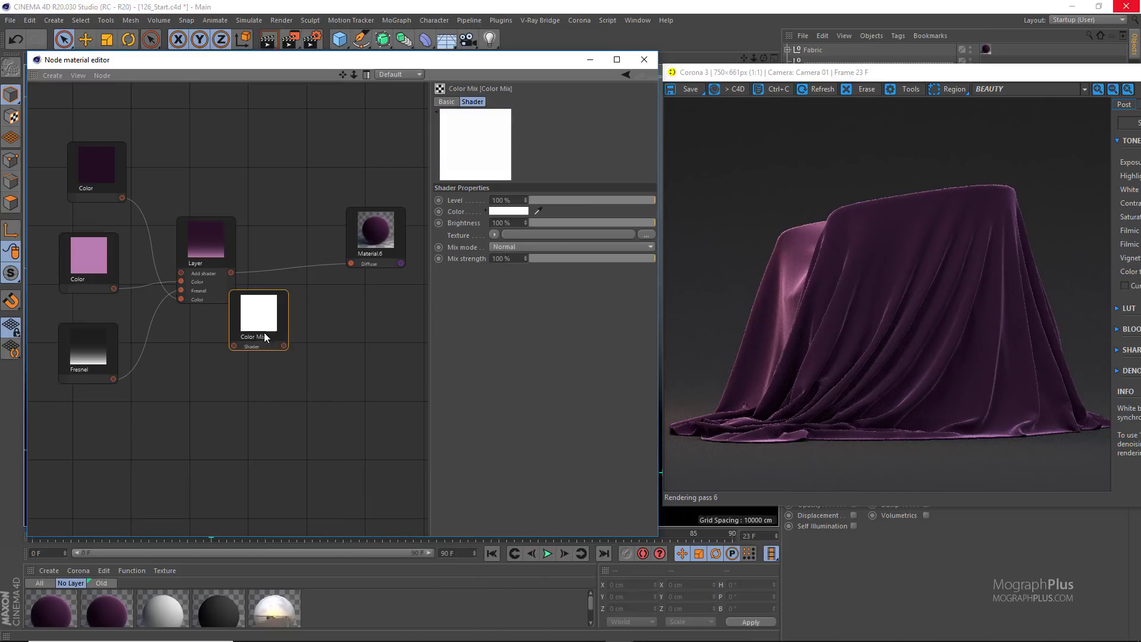
pyautogui.moveTo(264, 332); pyautogui.dragTo(305, 388)
pyautogui.scroll(2, 259, 323)
pyautogui.scroll(-1, 248, 290)
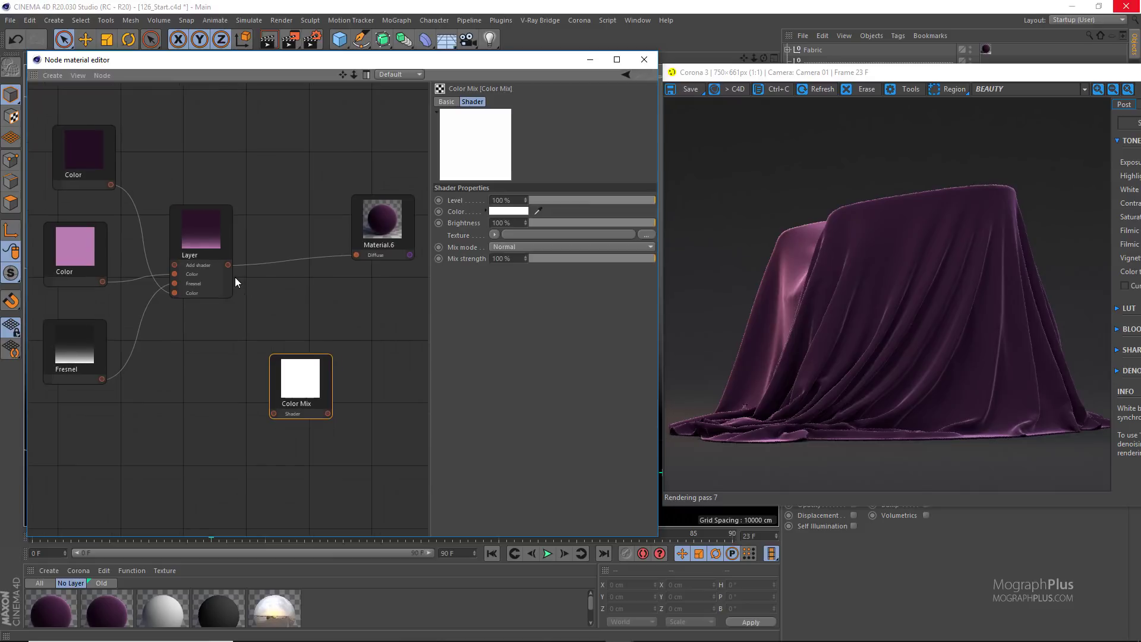
pyautogui.moveTo(229, 266); pyautogui.dragTo(272, 413)
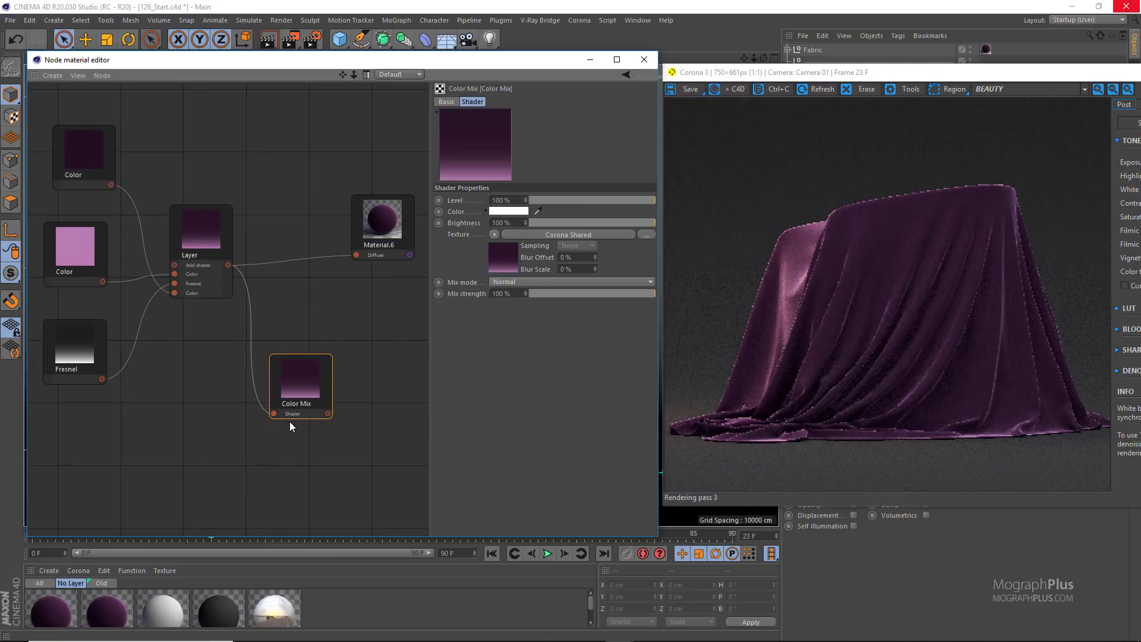
# Replace the Color Mix node with a Corona Color Correct shader fed by the Layer output, and set its brightness to 0.4.
pyautogui.rightClick(285, 316)
pyautogui.moveTo(329, 337)
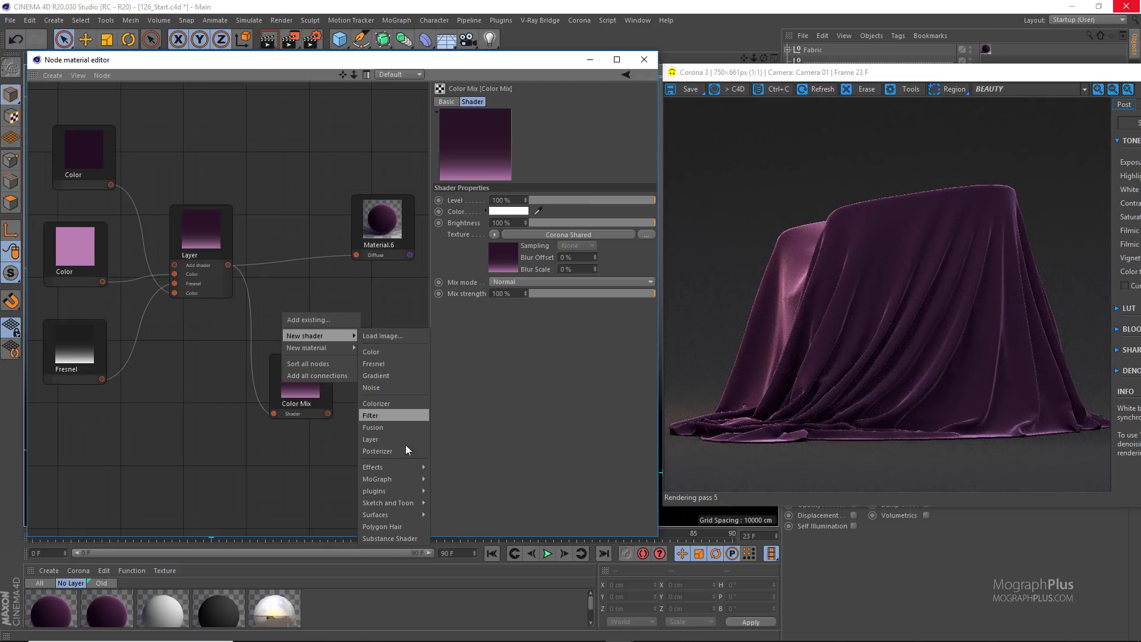
pyautogui.moveTo(401, 490)
pyautogui.moveTo(469, 491)
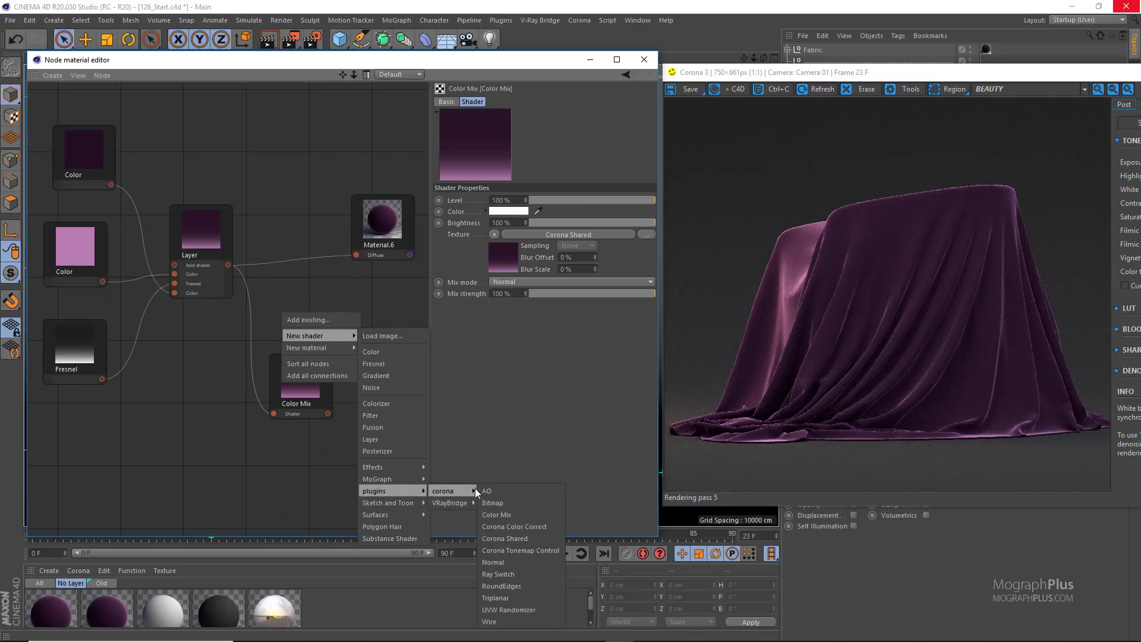
pyautogui.click(540, 525)
pyautogui.moveTo(230, 265); pyautogui.dragTo(254, 343)
pyautogui.moveTo(300, 394); pyautogui.dragTo(284, 448)
pyautogui.press('Delete')
pyautogui.moveTo(297, 345); pyautogui.dragTo(316, 426)
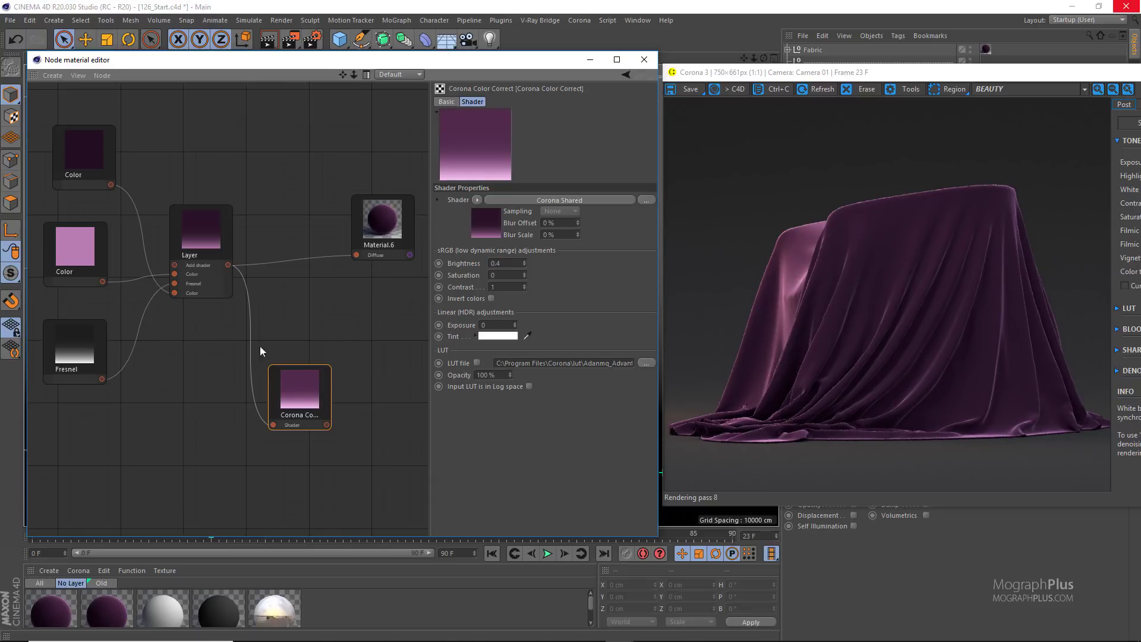
# Spread the Material.6 and Corona Color Correct nodes apart, and add a new Layer shader node between them.
pyautogui.moveTo(301, 337); pyautogui.dragTo(208, 319, button='middle')
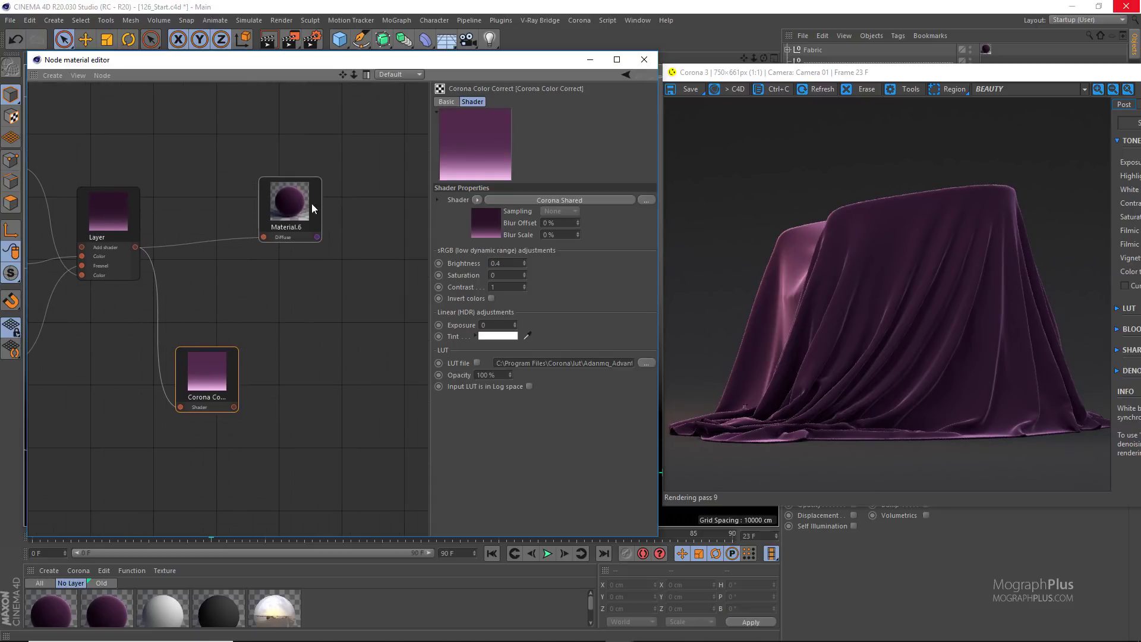
pyautogui.moveTo(293, 220); pyautogui.dragTo(375, 205)
pyautogui.moveTo(176, 395); pyautogui.dragTo(149, 403)
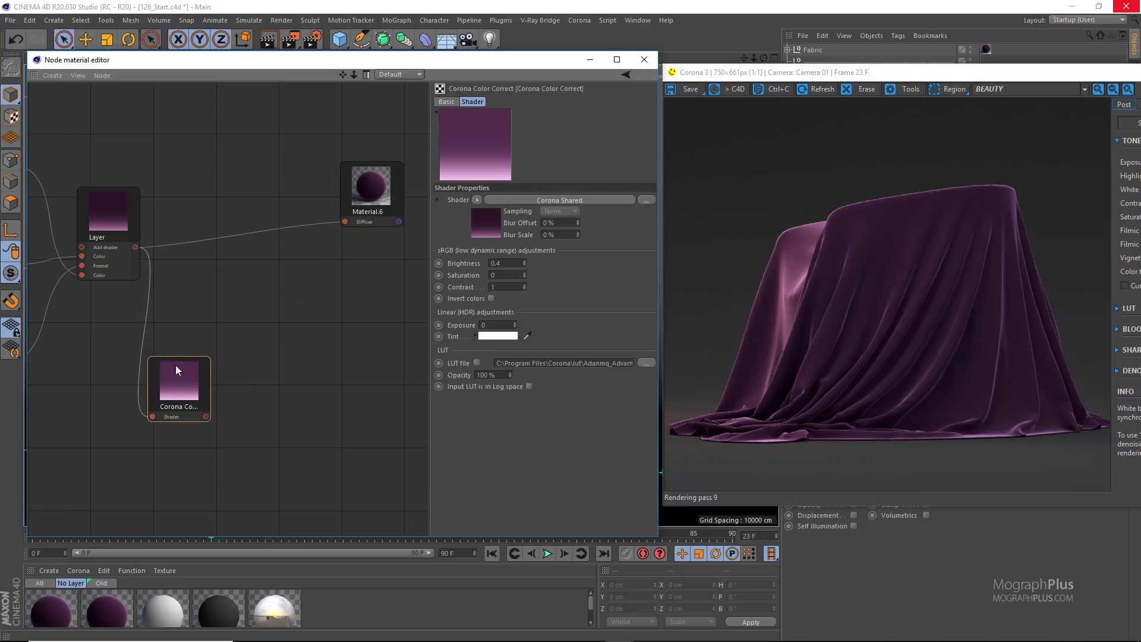
pyautogui.rightClick(209, 281)
pyautogui.moveTo(261, 304)
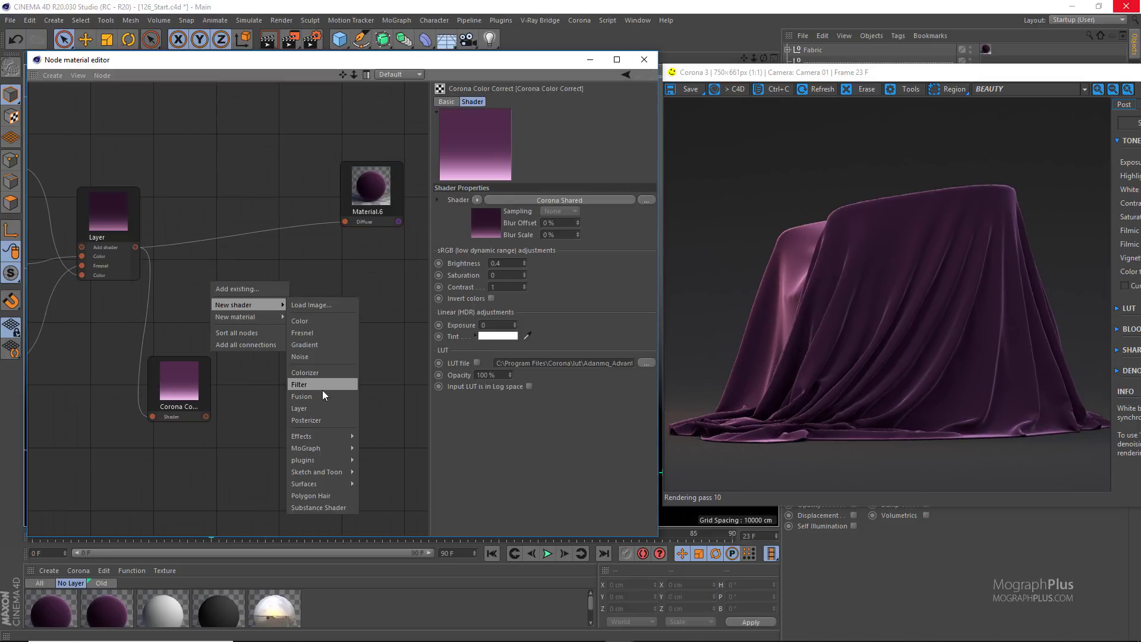
pyautogui.click(322, 407)
pyautogui.moveTo(226, 290); pyautogui.dragTo(277, 303)
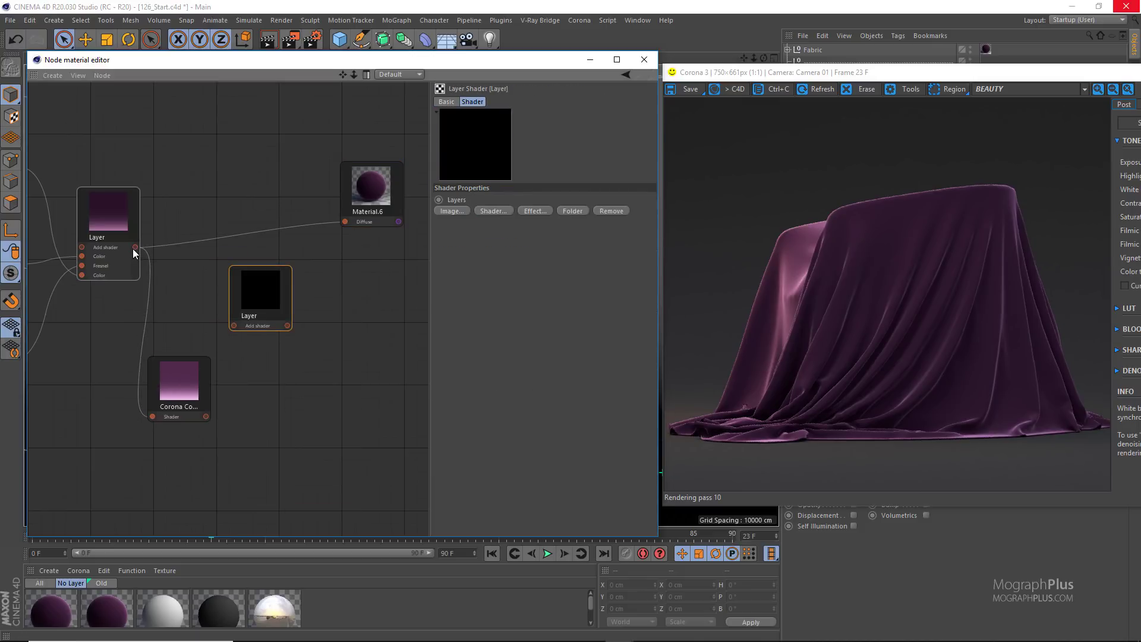
# Feed the outputs of the first Layer node and the Corona Color Correct node into the new Layer shader.
pyautogui.moveTo(133, 247); pyautogui.dragTo(266, 290)
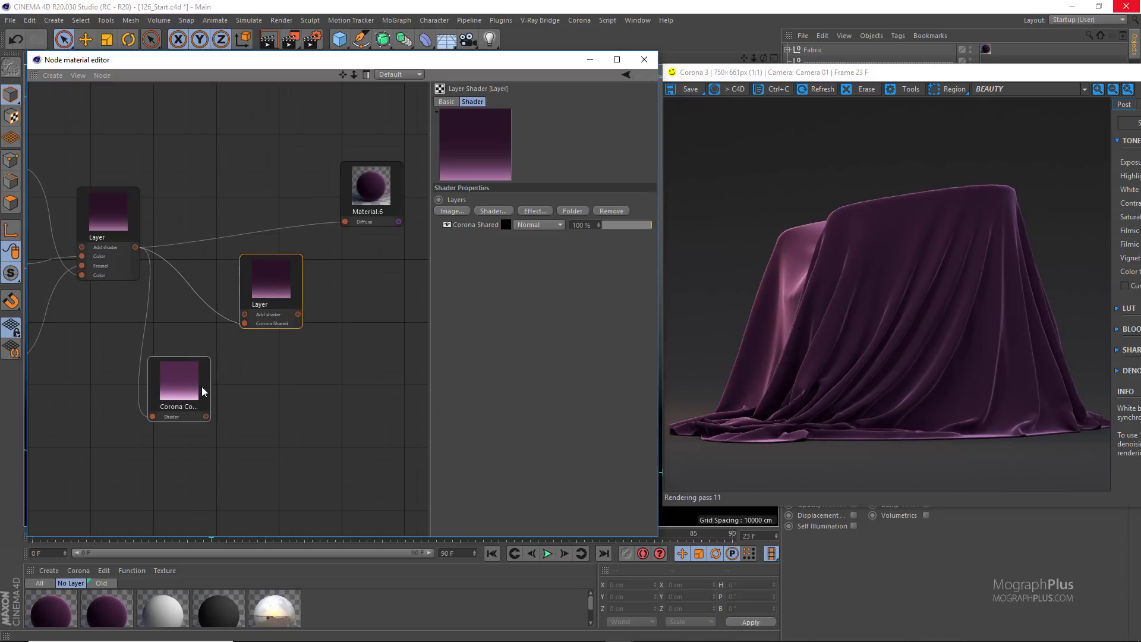
pyautogui.moveTo(205, 416); pyautogui.dragTo(244, 315)
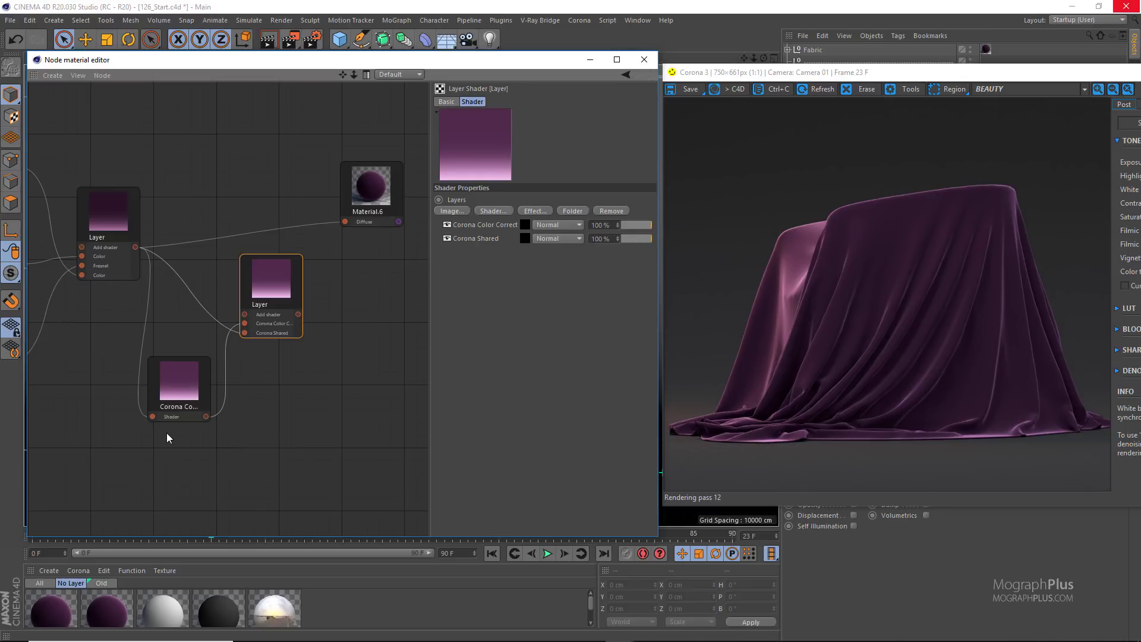
pyautogui.scroll(-3, 102, 427)
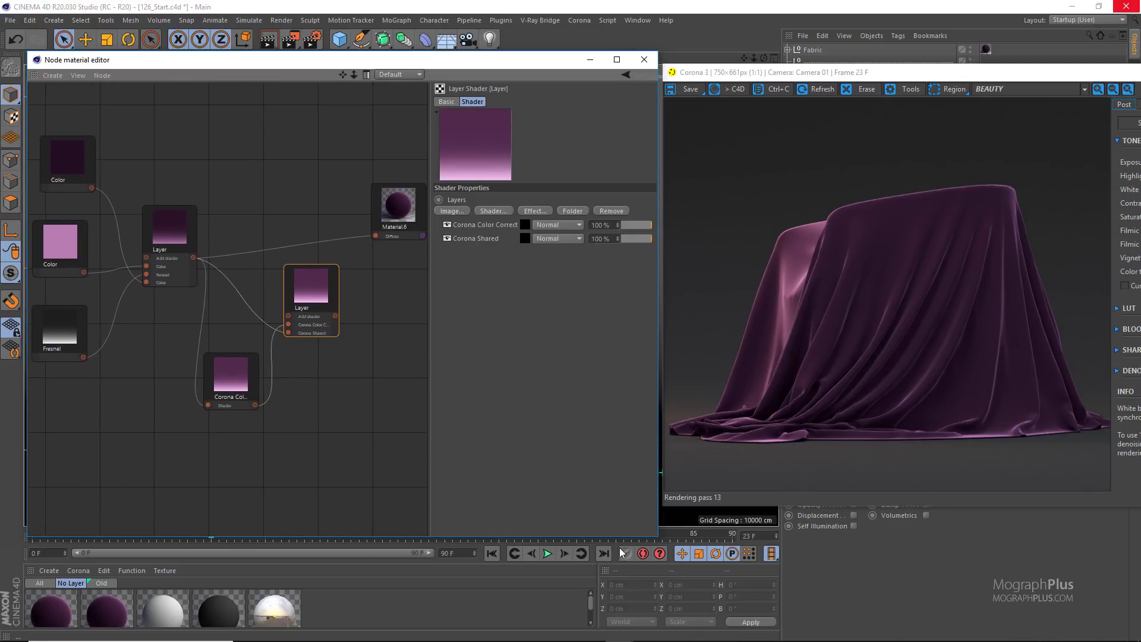
# Enlarge the node material editor to give the shader network more room, and move the render window further aside.
pyautogui.moveTo(657, 536); pyautogui.dragTo(804, 563)
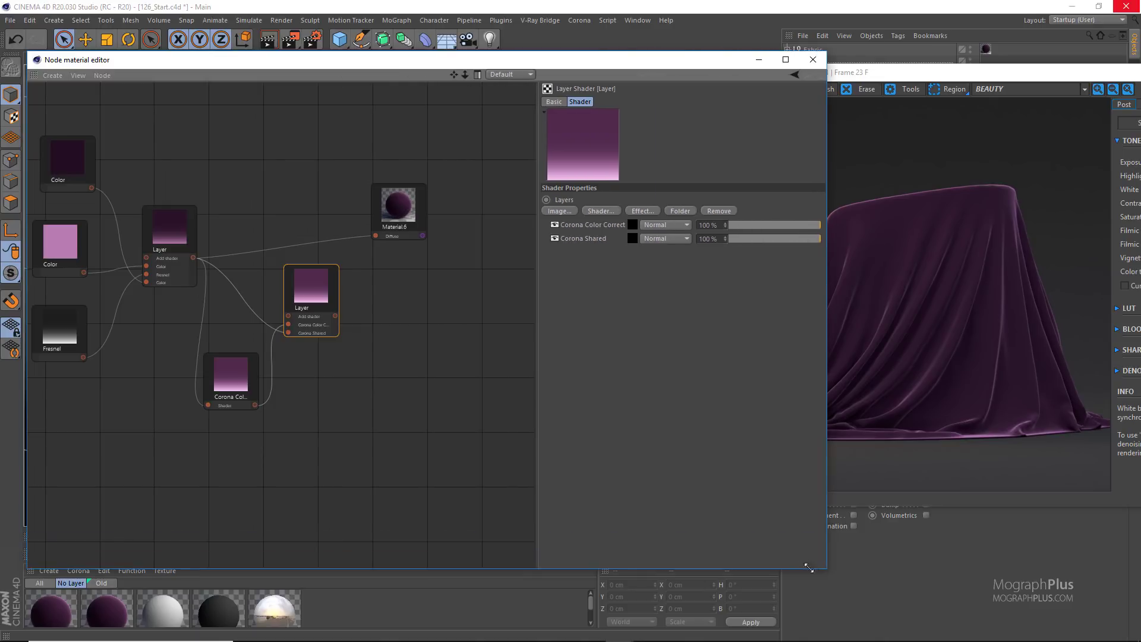
pyautogui.scroll(1, 110, 415)
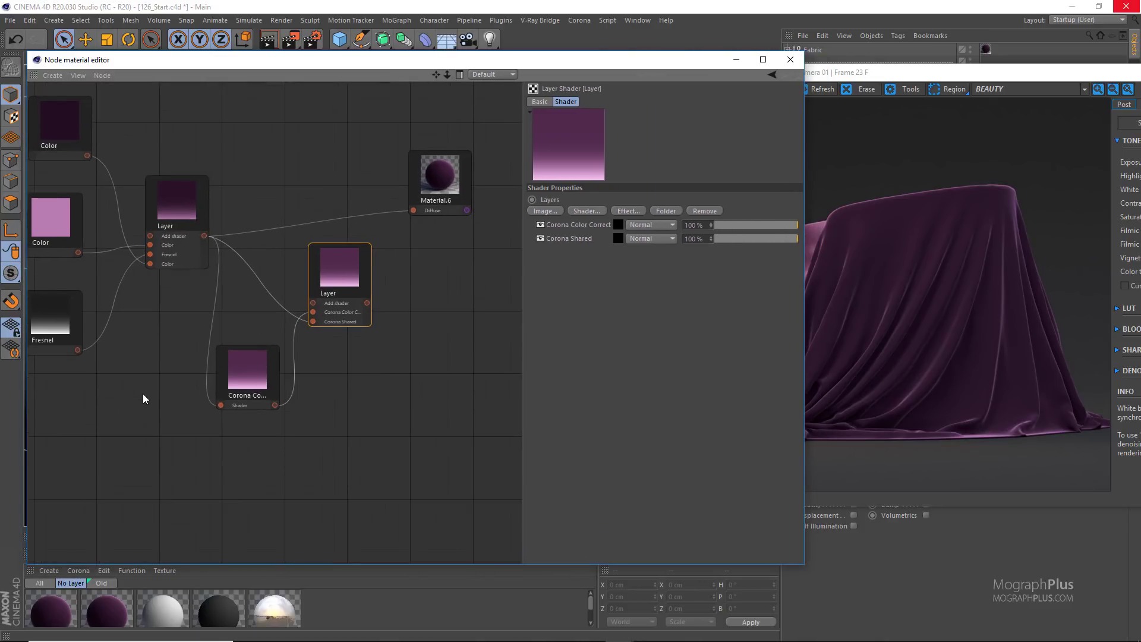
pyautogui.moveTo(158, 376); pyautogui.dragTo(196, 397, button='middle')
pyautogui.scroll(1, 203, 401)
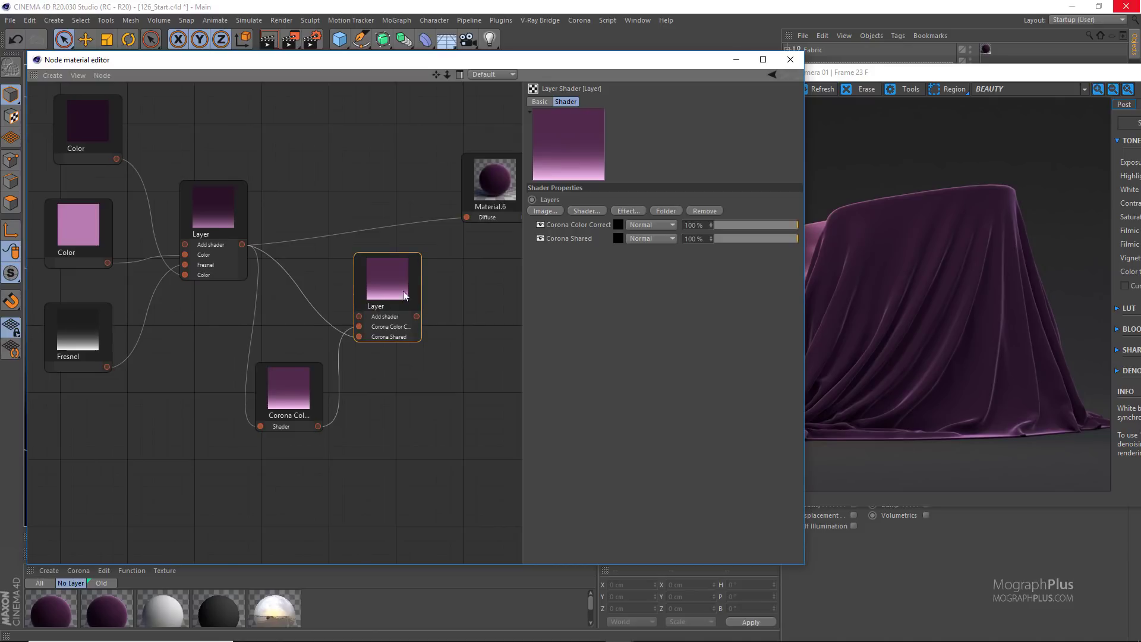
pyautogui.moveTo(383, 436); pyautogui.dragTo(277, 436)
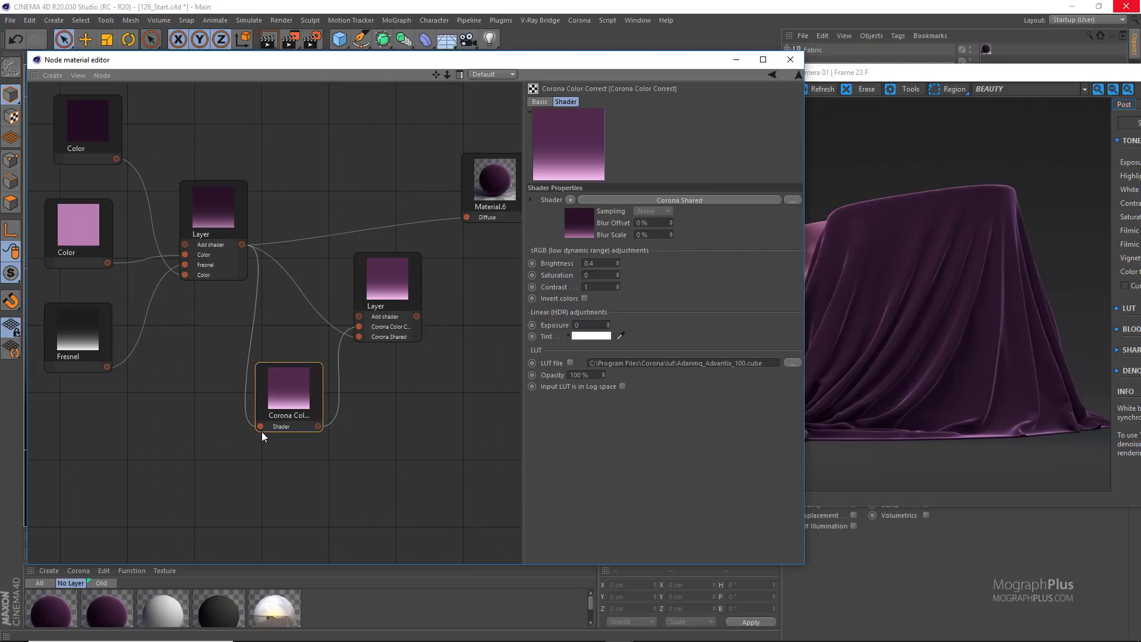
pyautogui.moveTo(903, 70); pyautogui.dragTo(946, 79)
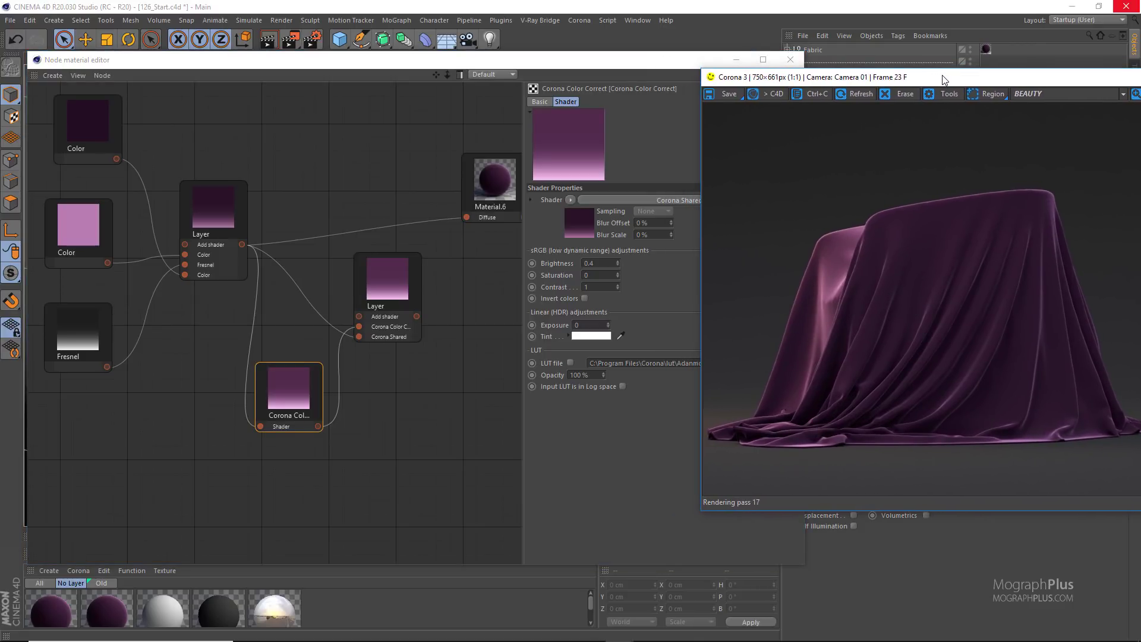
# Add a Noise shader below the Corona Color Correct node and connect its output to Material.6's Diffuse input.
pyautogui.rightClick(275, 473)
pyautogui.moveTo(315, 495)
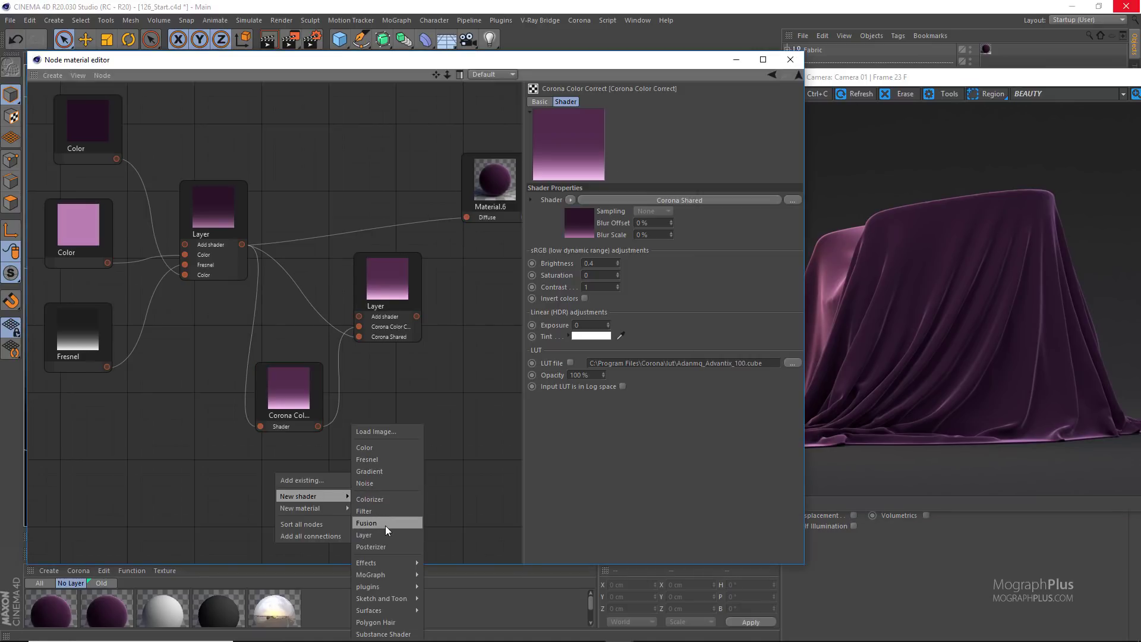
pyautogui.click(391, 483)
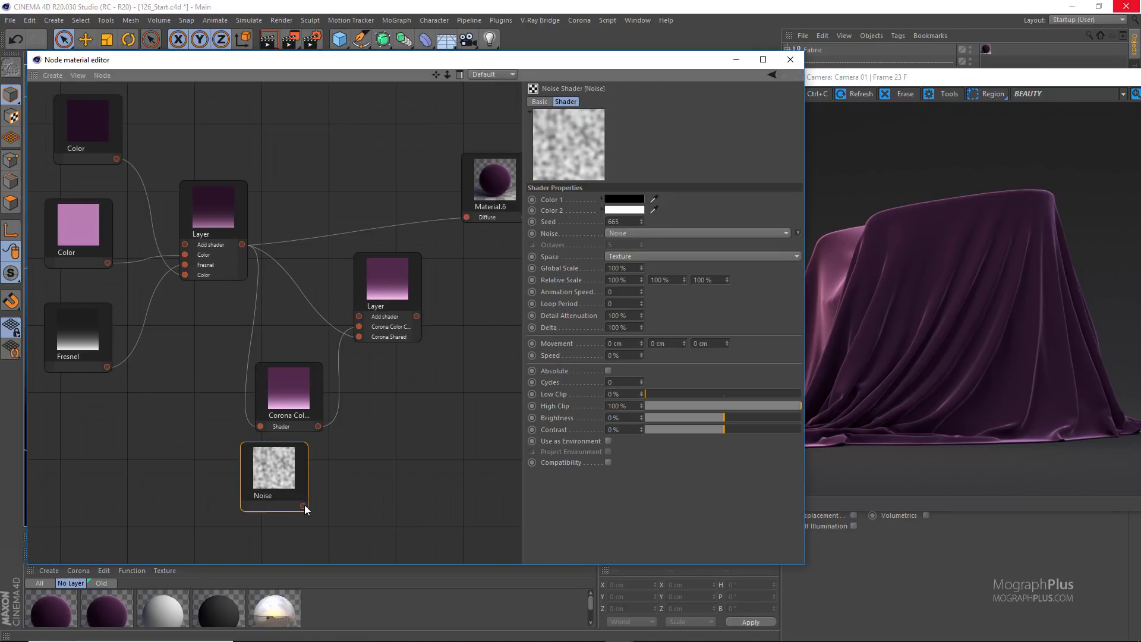
pyautogui.moveTo(303, 506); pyautogui.dragTo(492, 343)
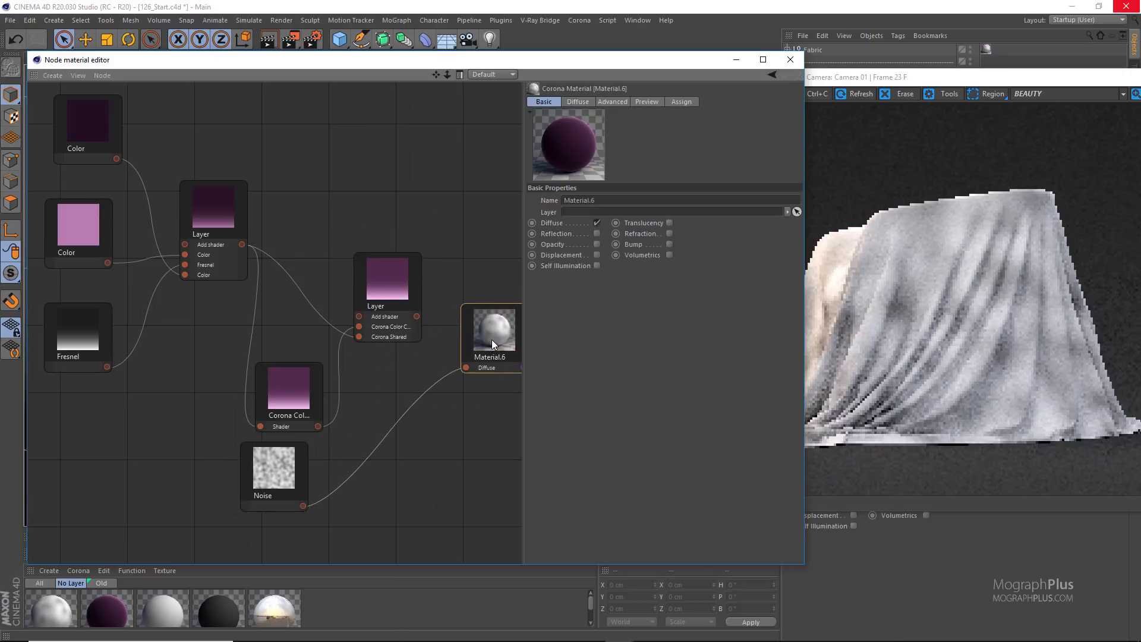
# Change the Noise shader's type to Voronoi 1 and set its global scale to 1%.
pyautogui.moveTo(351, 534); pyautogui.dragTo(257, 475)
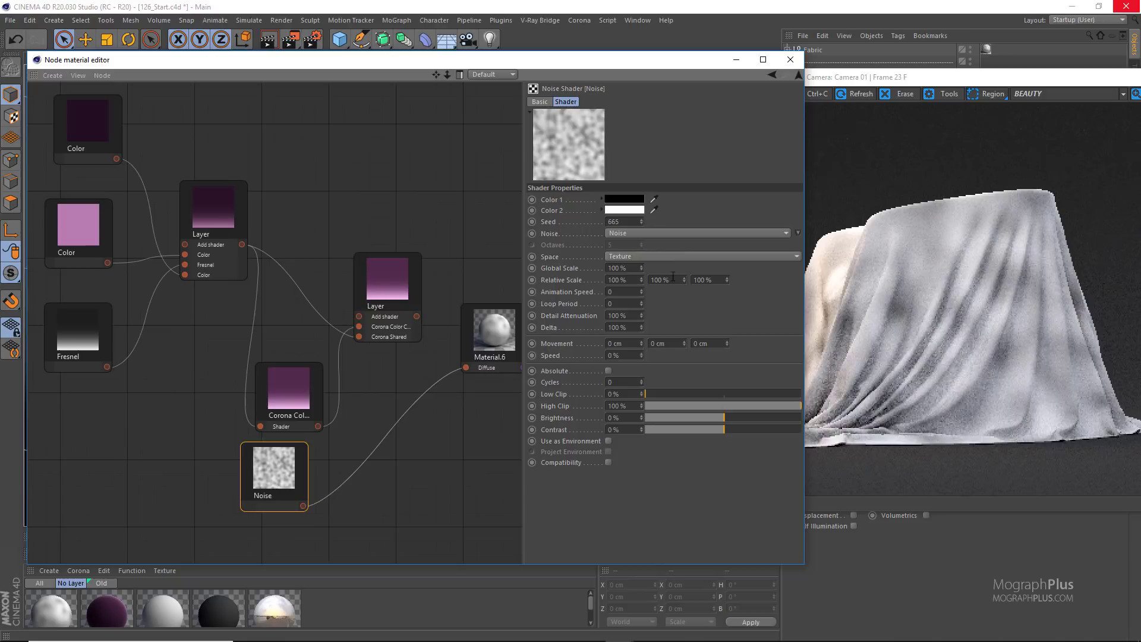
pyautogui.click(665, 231)
pyautogui.click(681, 578)
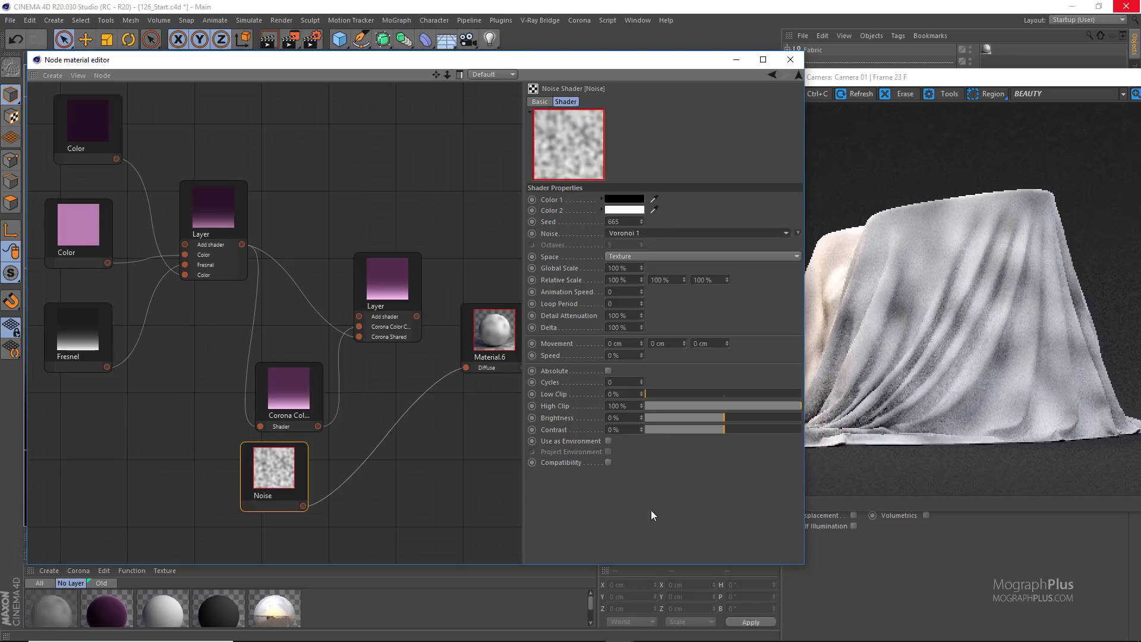
pyautogui.click(629, 268)
pyautogui.write('1')
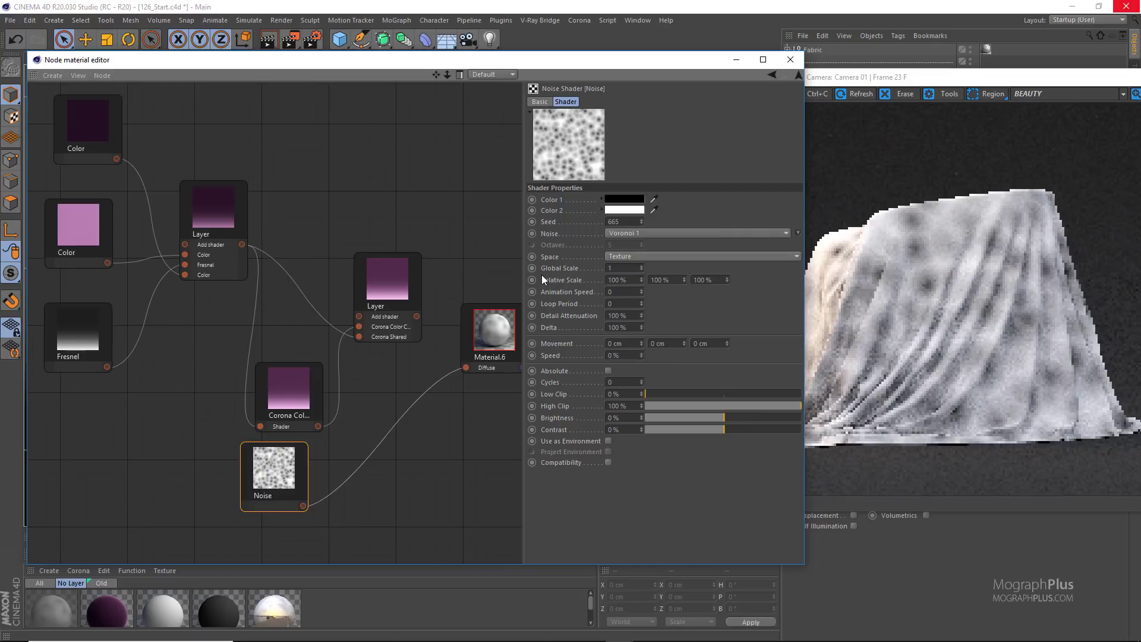
pyautogui.press('Return')
# Move the Noise node clear of the other nodes, and add a second Corona Color Correct shader fed by the Noise output.
pyautogui.moveTo(615, 63); pyautogui.dragTo(564, 57)
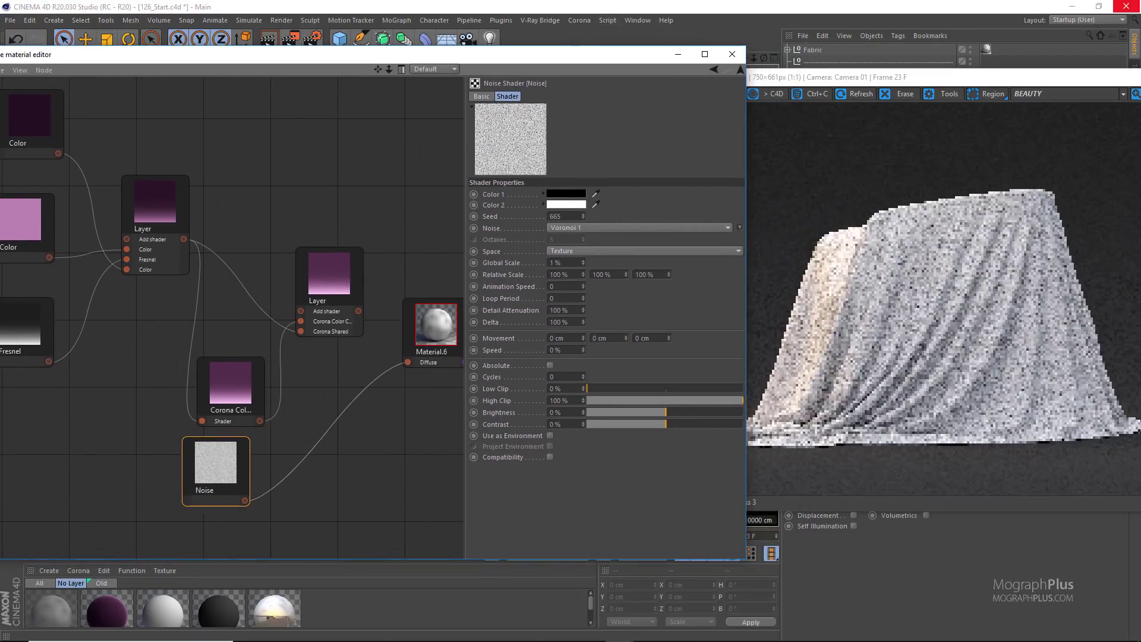
pyautogui.moveTo(304, 316); pyautogui.dragTo(279, 245, button='middle')
pyautogui.moveTo(191, 400); pyautogui.dragTo(158, 419)
pyautogui.click(234, 390)
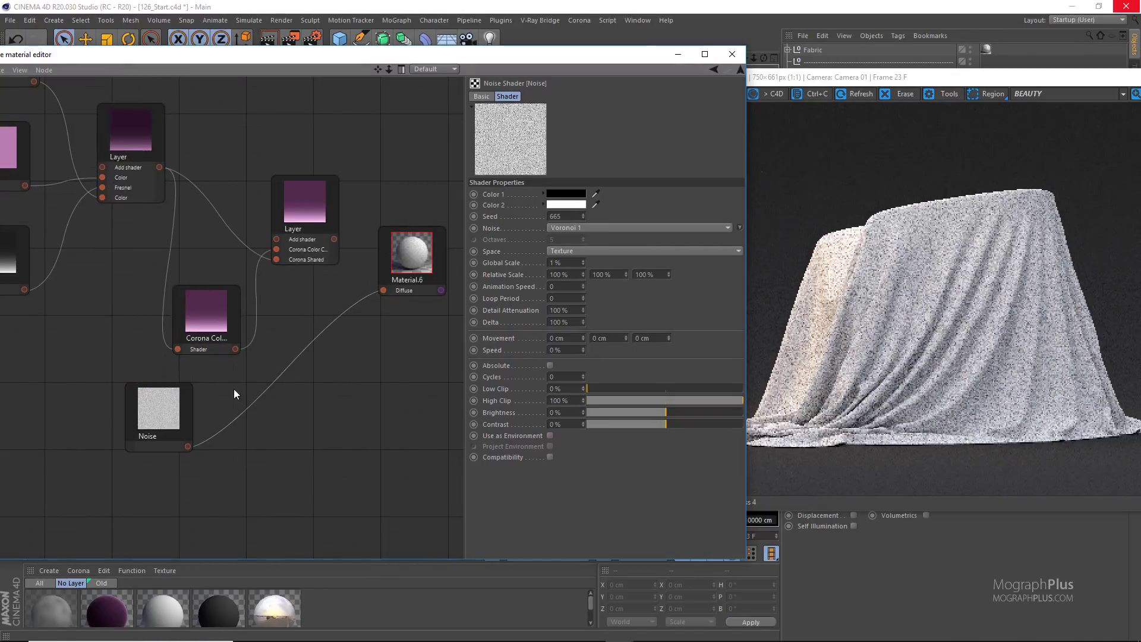
pyautogui.rightClick(234, 392)
pyautogui.moveTo(277, 414)
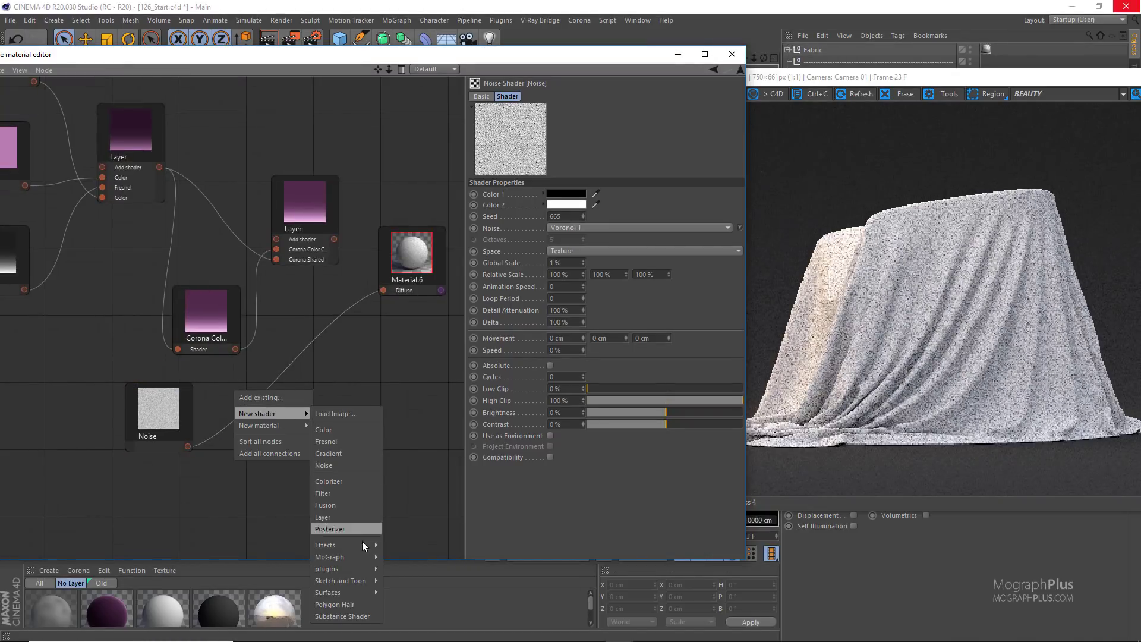
pyautogui.moveTo(362, 568)
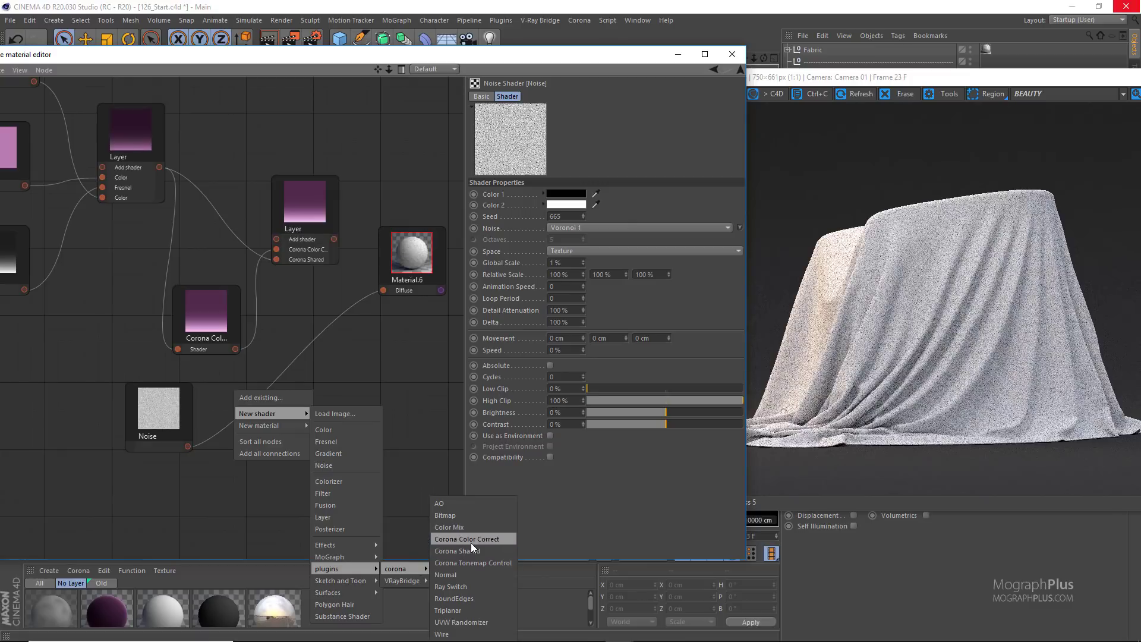
pyautogui.click(471, 540)
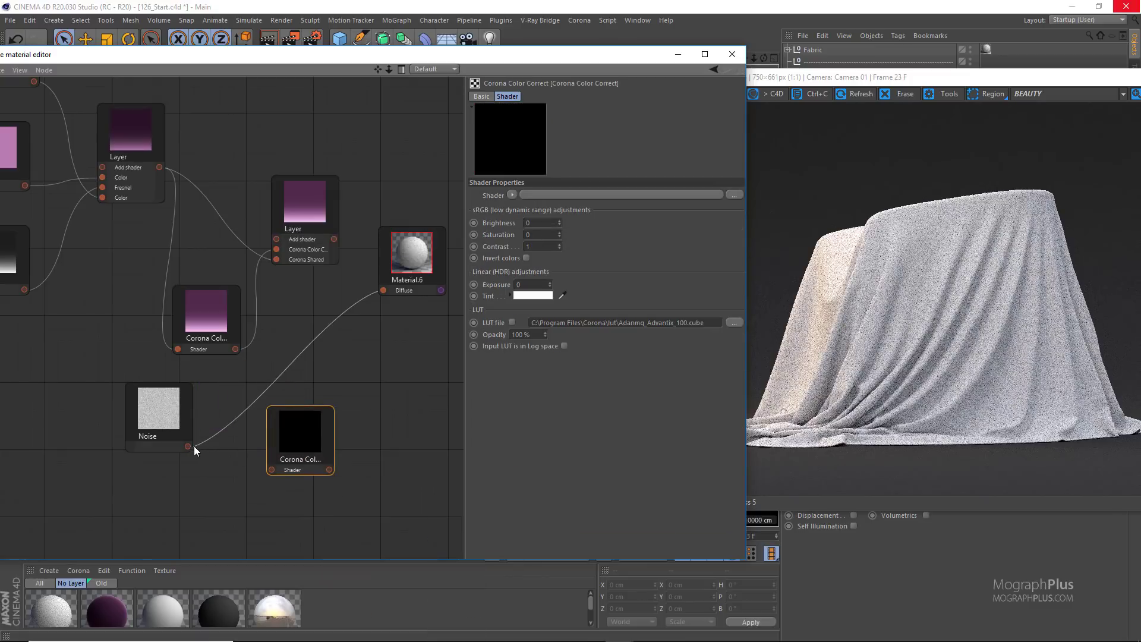
pyautogui.moveTo(192, 446); pyautogui.dragTo(272, 471)
# Invert the colors in the noise's Corona Color Correct shader, and rearrange it and the Noise node.
pyautogui.moveTo(361, 500); pyautogui.dragTo(284, 426)
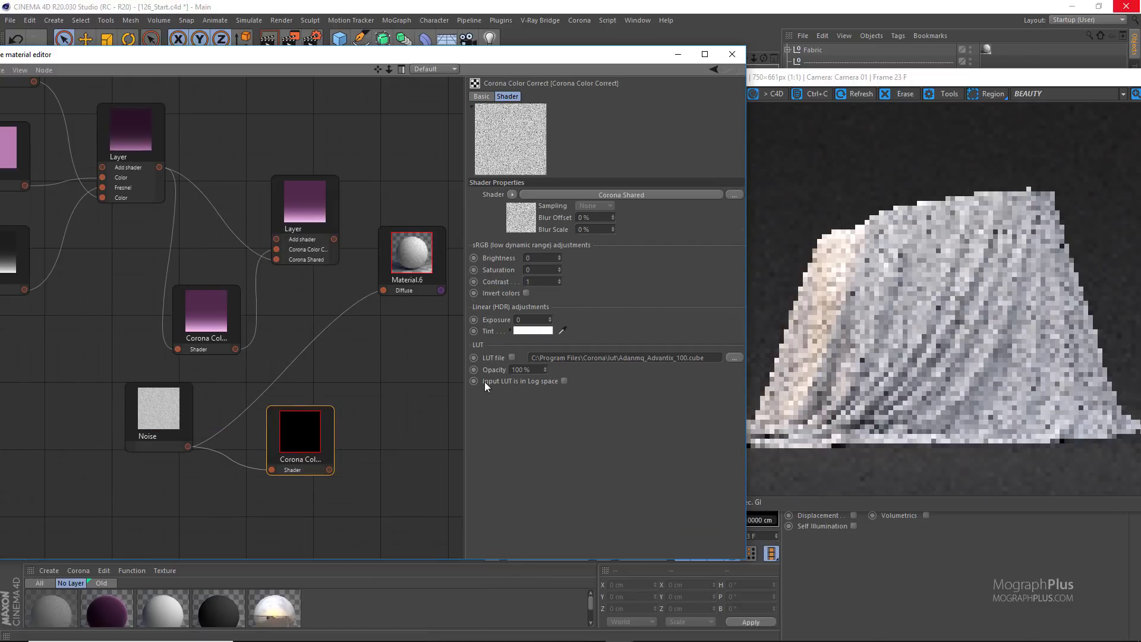
pyautogui.click(527, 292)
pyautogui.moveTo(319, 437); pyautogui.dragTo(313, 419)
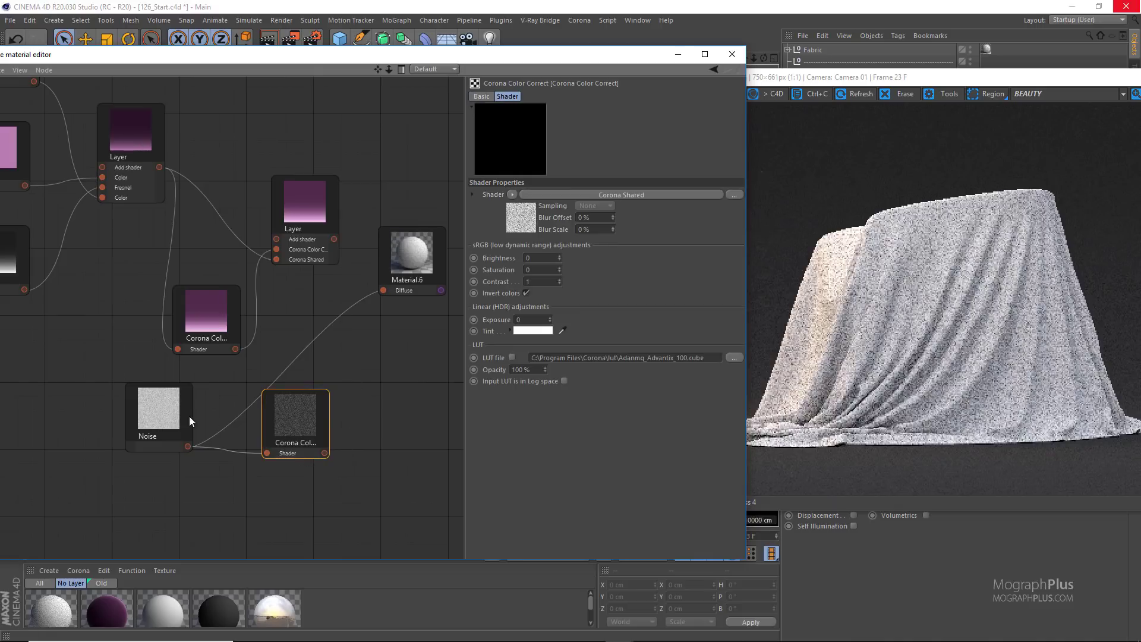
pyautogui.moveTo(170, 414); pyautogui.dragTo(163, 441)
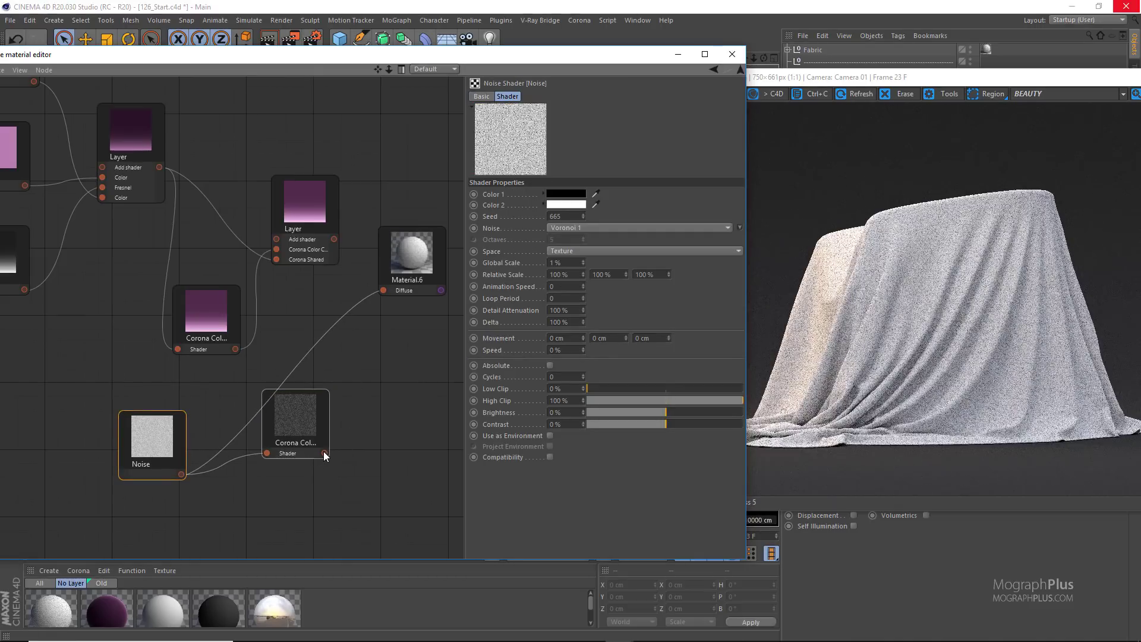
# Add the inverted noise to the second Layer shader, place it beneath the brightened color layer, and set its blend mode to Layer Mask.
pyautogui.moveTo(324, 451); pyautogui.dragTo(276, 243)
pyautogui.click(326, 236)
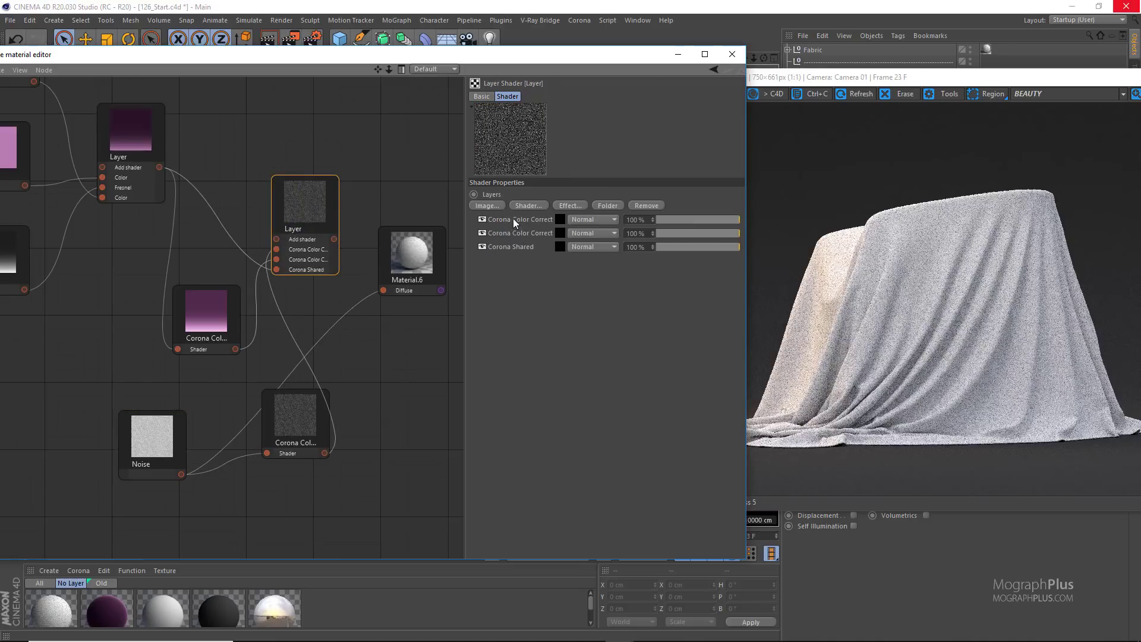
pyautogui.click(513, 234)
pyautogui.click(574, 234)
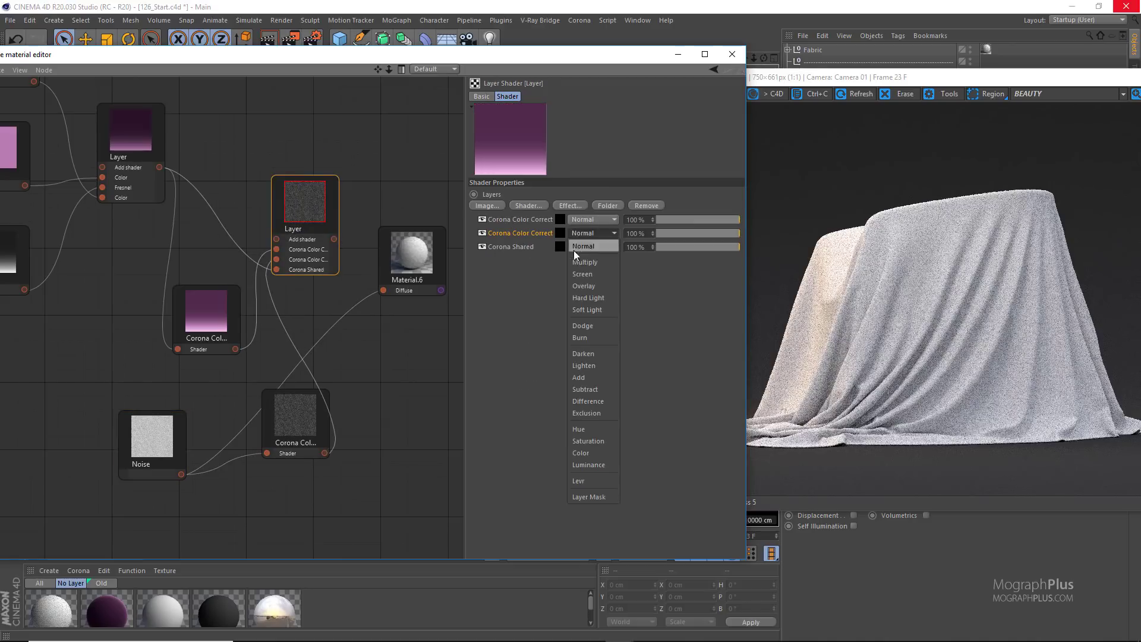
pyautogui.click(603, 496)
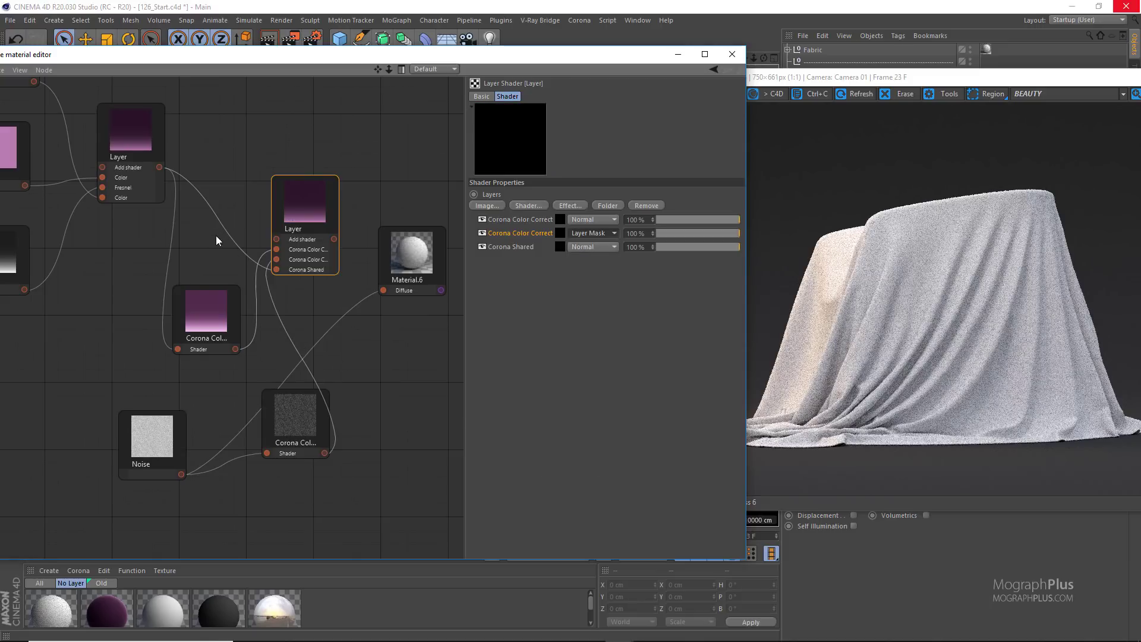
# Connect the second Layer's output to Material.6's Diffuse input in place of the Noise shader.
pyautogui.moveTo(216, 235); pyautogui.dragTo(157, 241, button='middle')
pyautogui.click(356, 256)
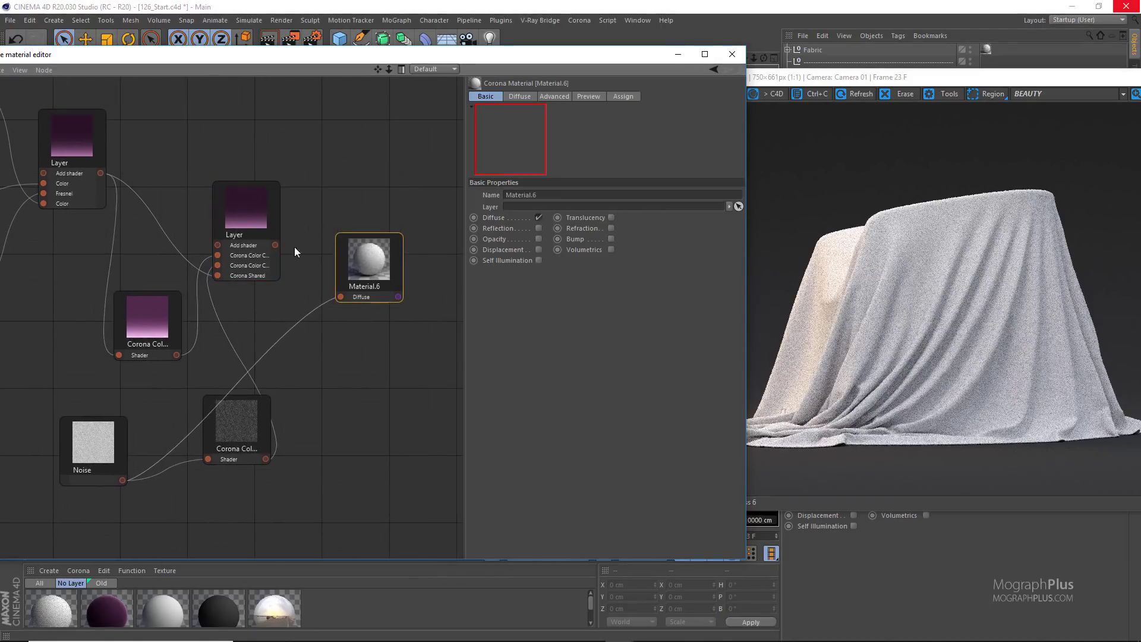
pyautogui.moveTo(255, 220); pyautogui.dragTo(339, 297)
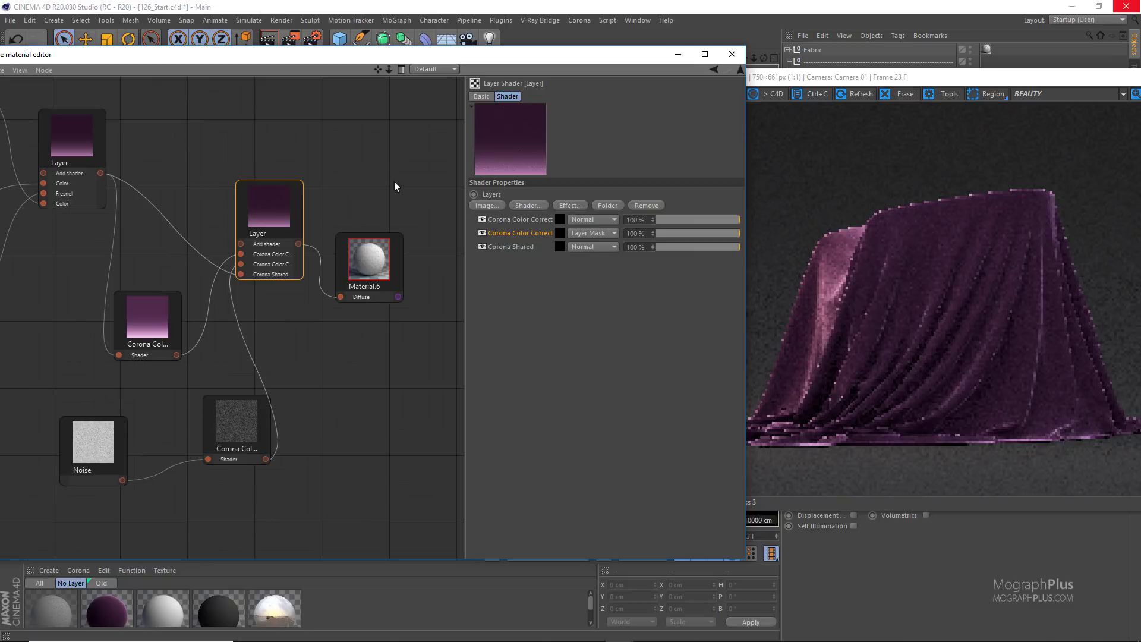
pyautogui.click(358, 298)
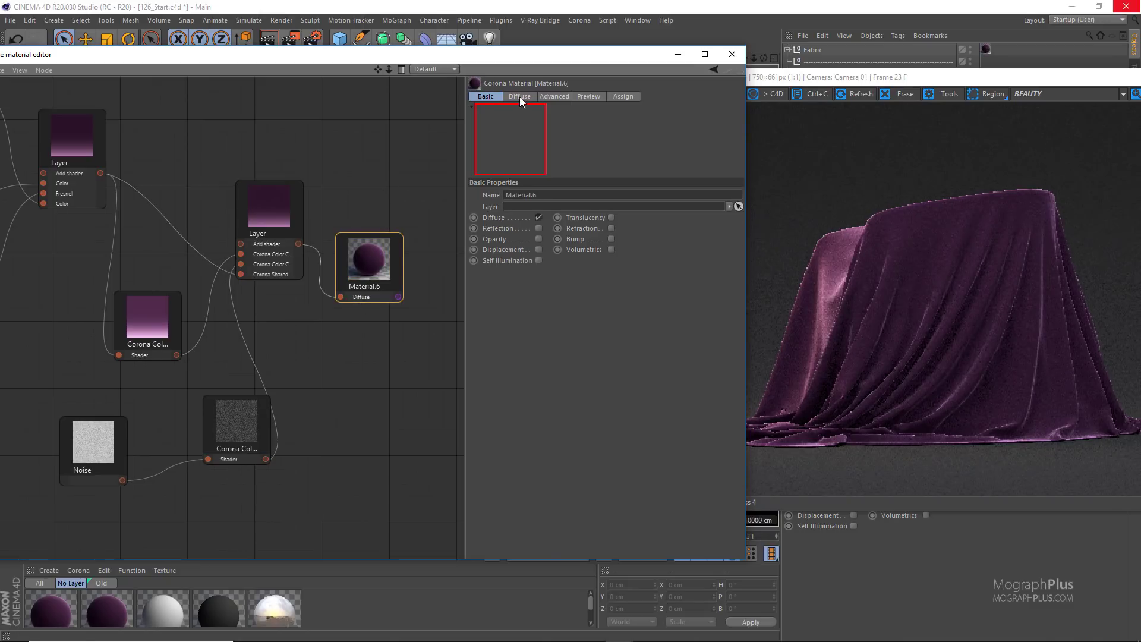
pyautogui.click(519, 97)
pyautogui.click(493, 96)
# Bring the whole render window into view and set its tone mapping exposure to 1.30.
pyautogui.moveTo(830, 79); pyautogui.dragTo(730, 77)
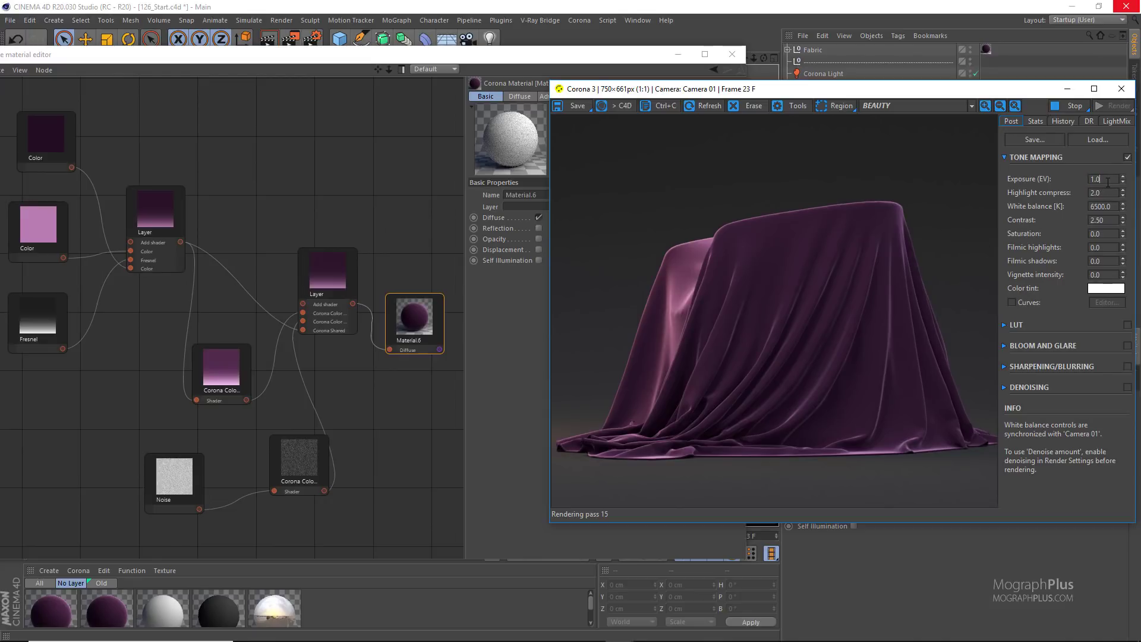
pyautogui.press('Return')
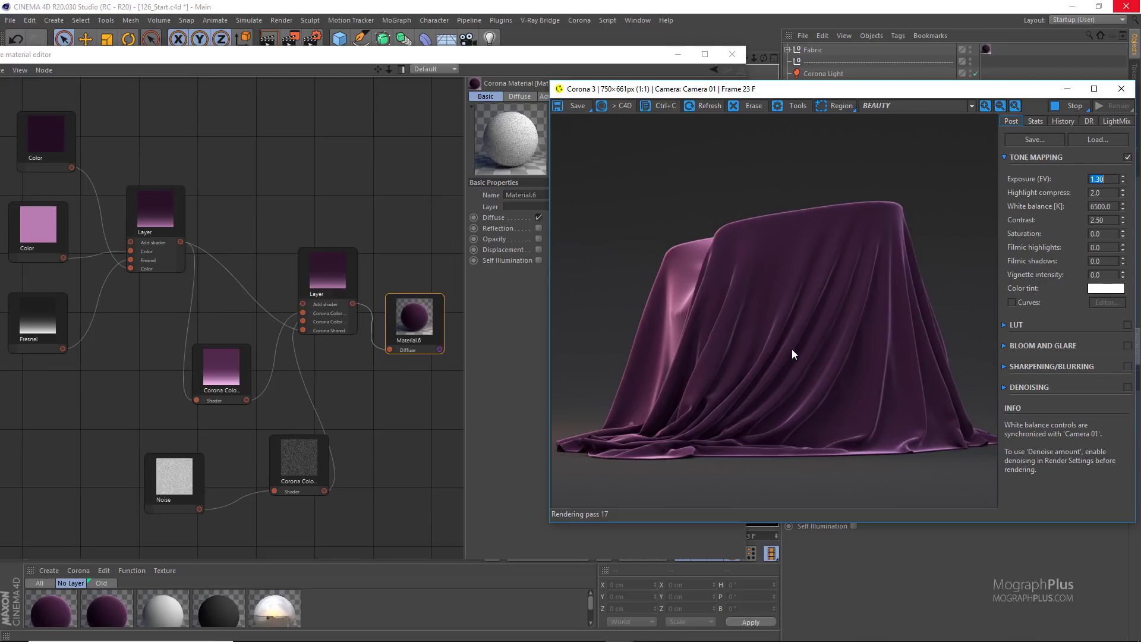
pyautogui.scroll(1, 792, 350)
pyautogui.scroll(-1, 791, 348)
# Add a Hue / Sat / Lightness effect to the second Layer shader and set its hue to -134°.
pyautogui.moveTo(393, 319); pyautogui.dragTo(410, 285)
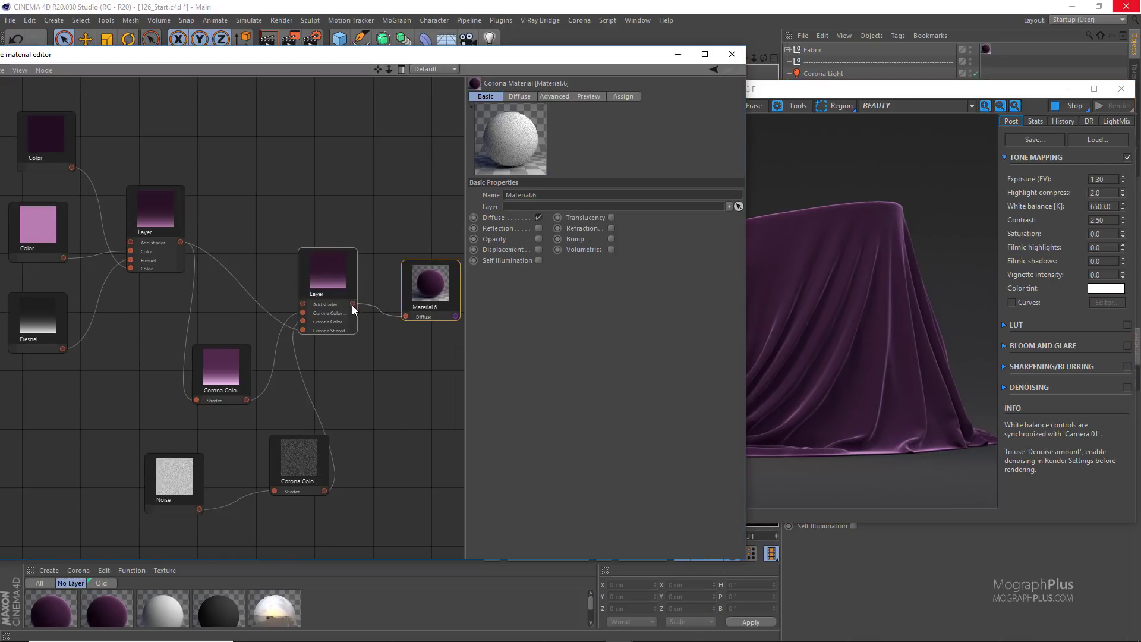
pyautogui.moveTo(340, 223); pyautogui.dragTo(313, 304)
pyautogui.click(571, 205)
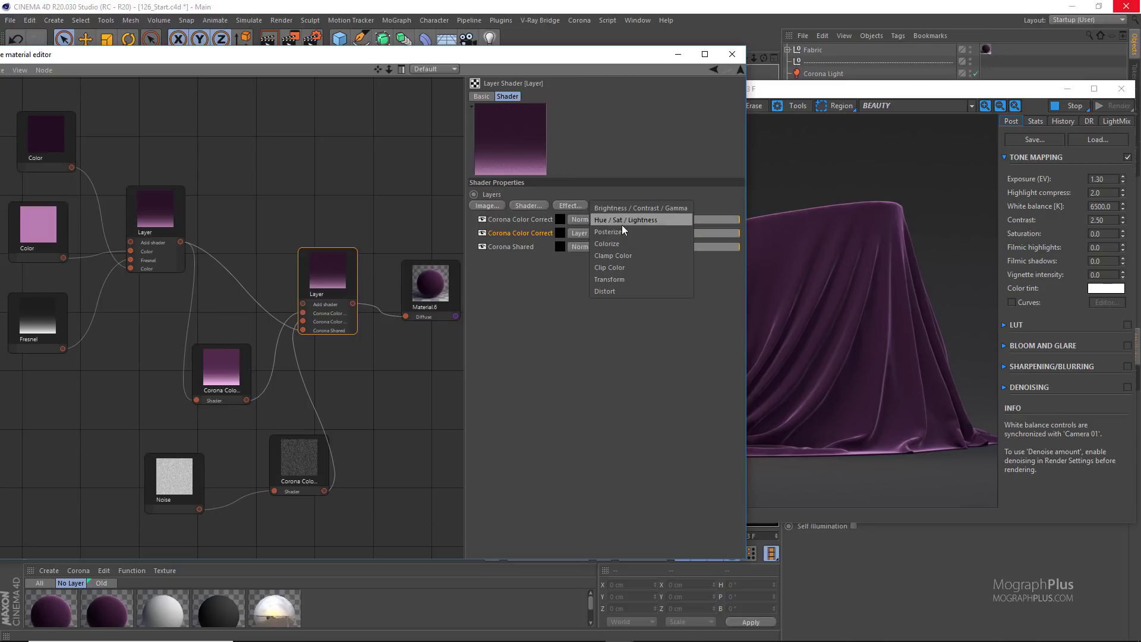
pyautogui.click(647, 224)
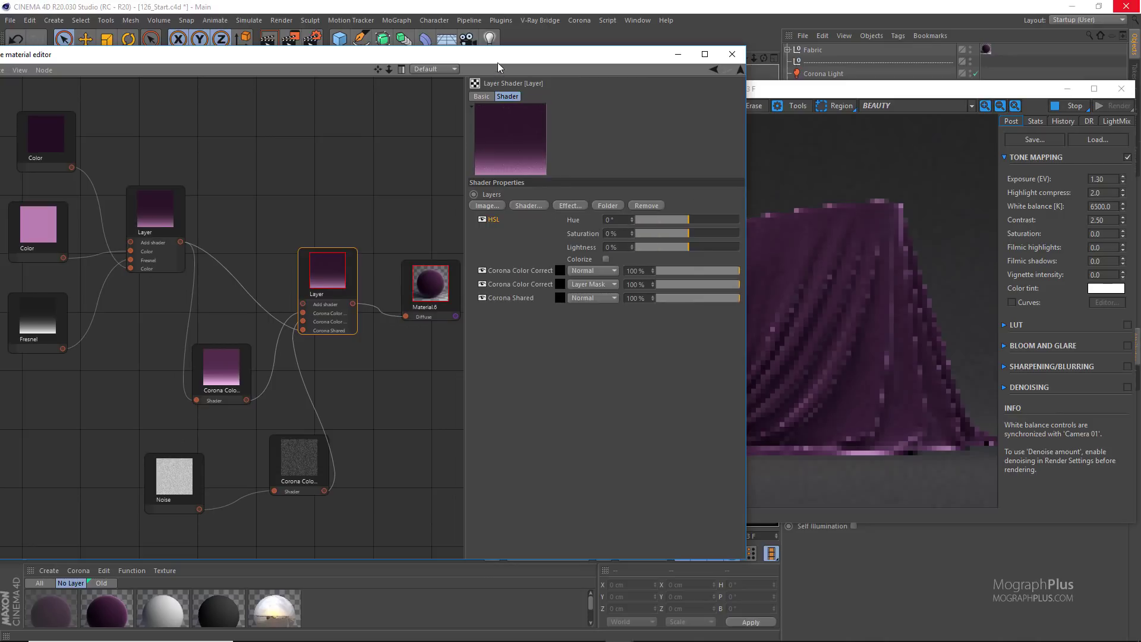
pyautogui.moveTo(498, 62); pyautogui.dragTo(350, 69)
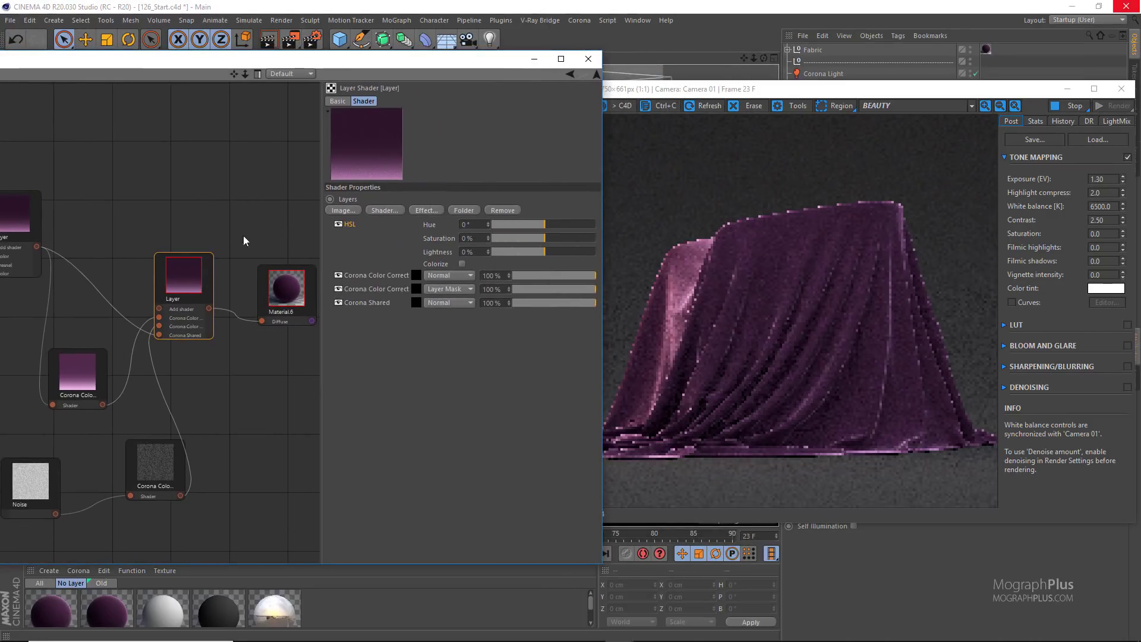
pyautogui.click(505, 226)
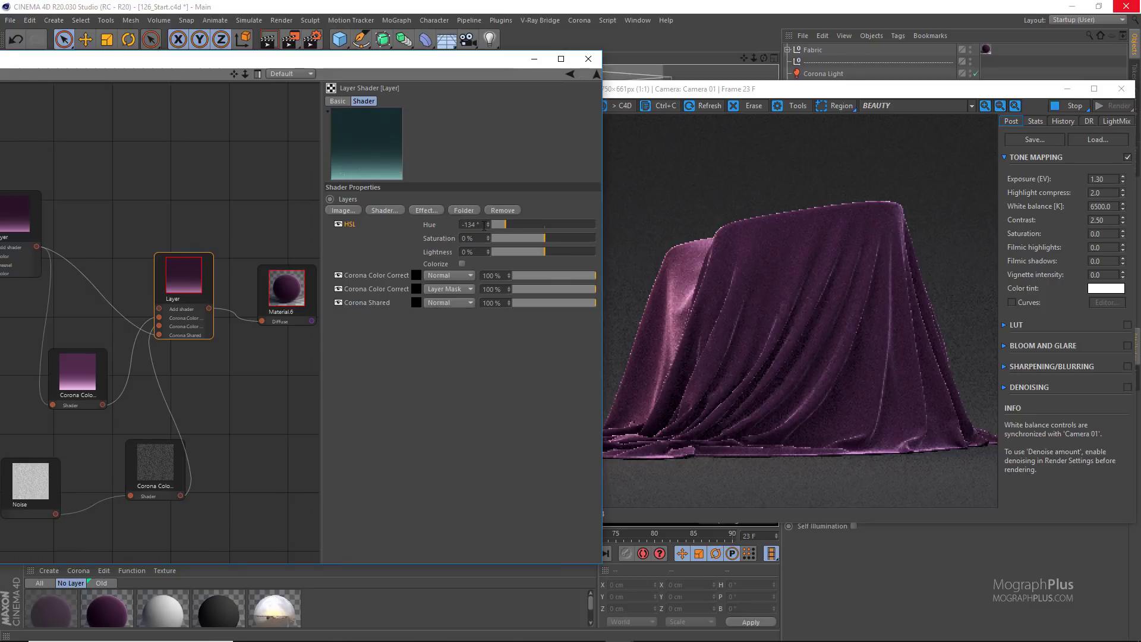
# Set the second Layer's HSL effect to a hue of -127° and a saturation of 15%.
pyautogui.click(483, 225)
pyautogui.write('-12')
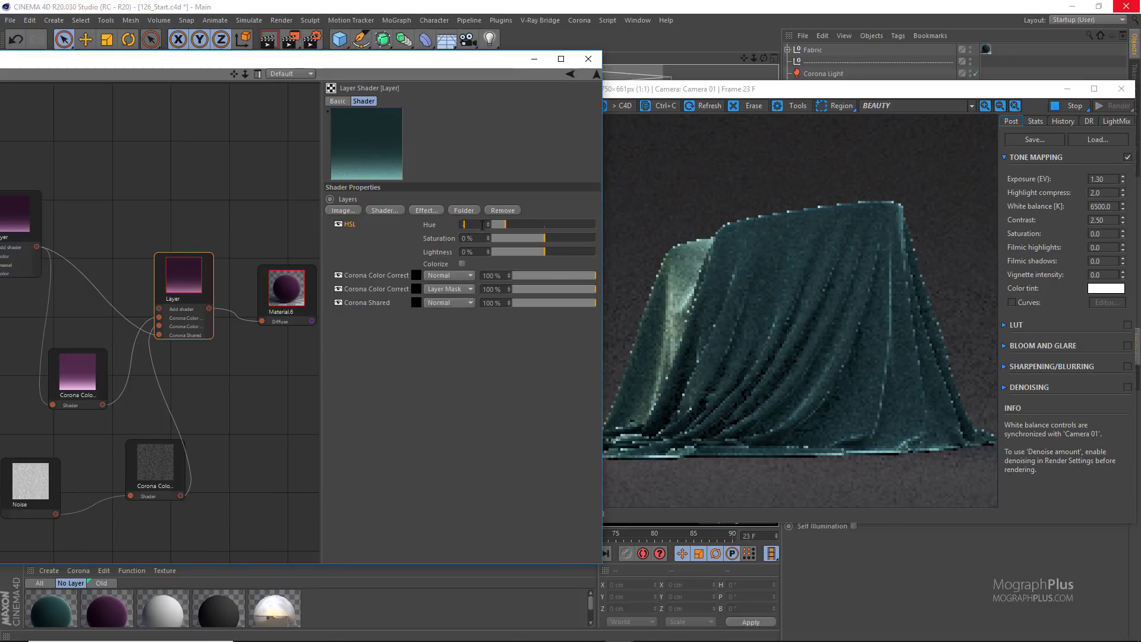
pyautogui.write('7')
pyautogui.press('Return')
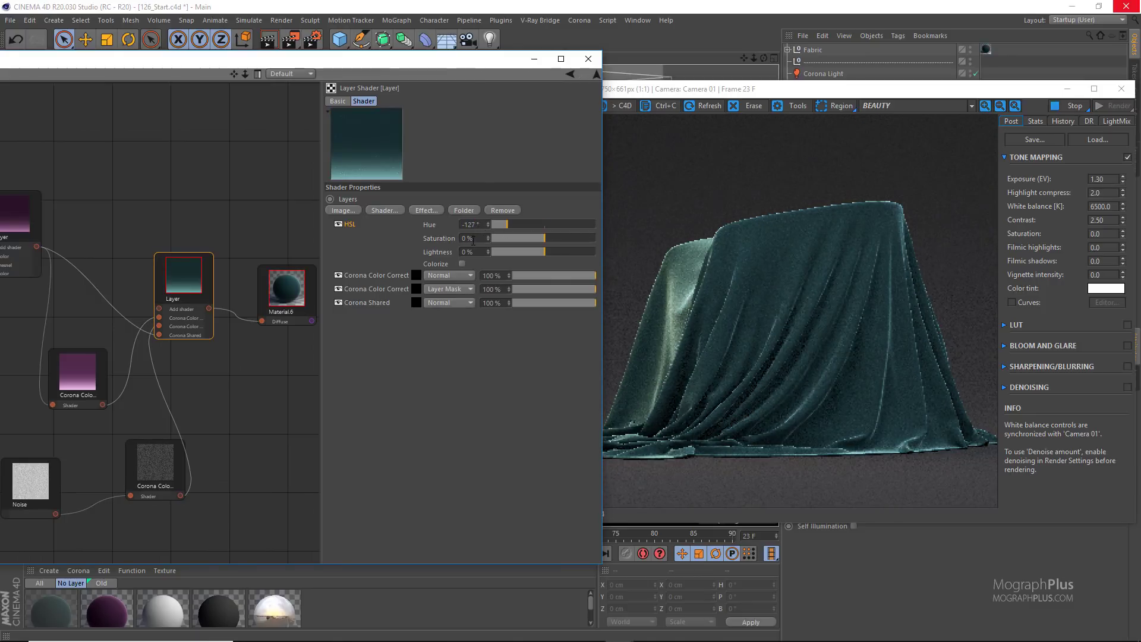
pyautogui.press('Tab')
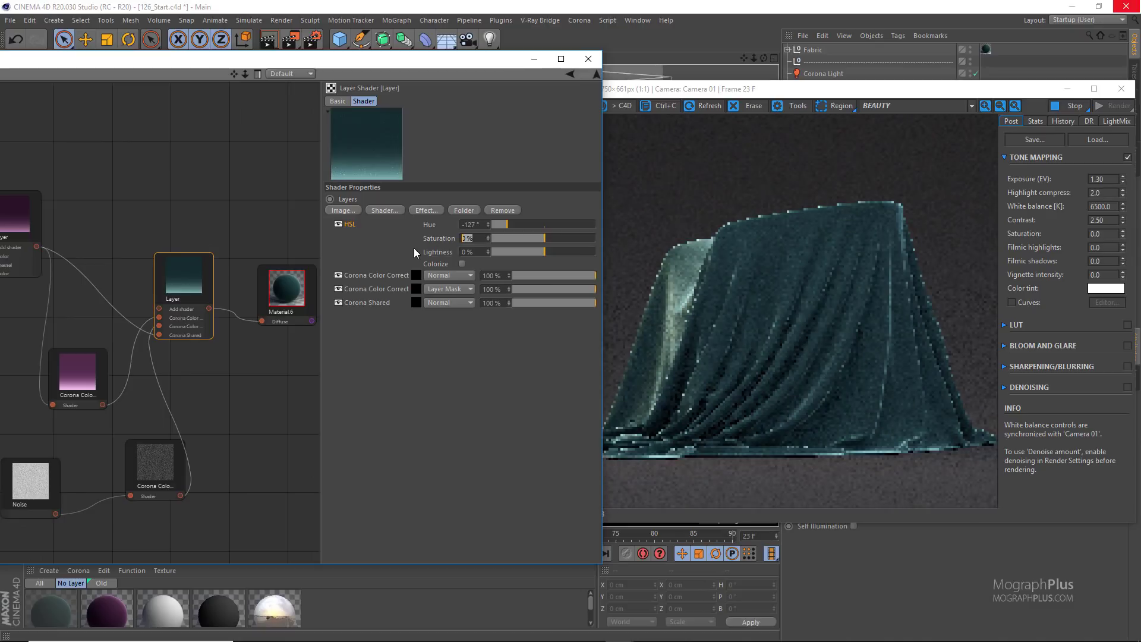
pyautogui.write('15')
pyautogui.press('Return')
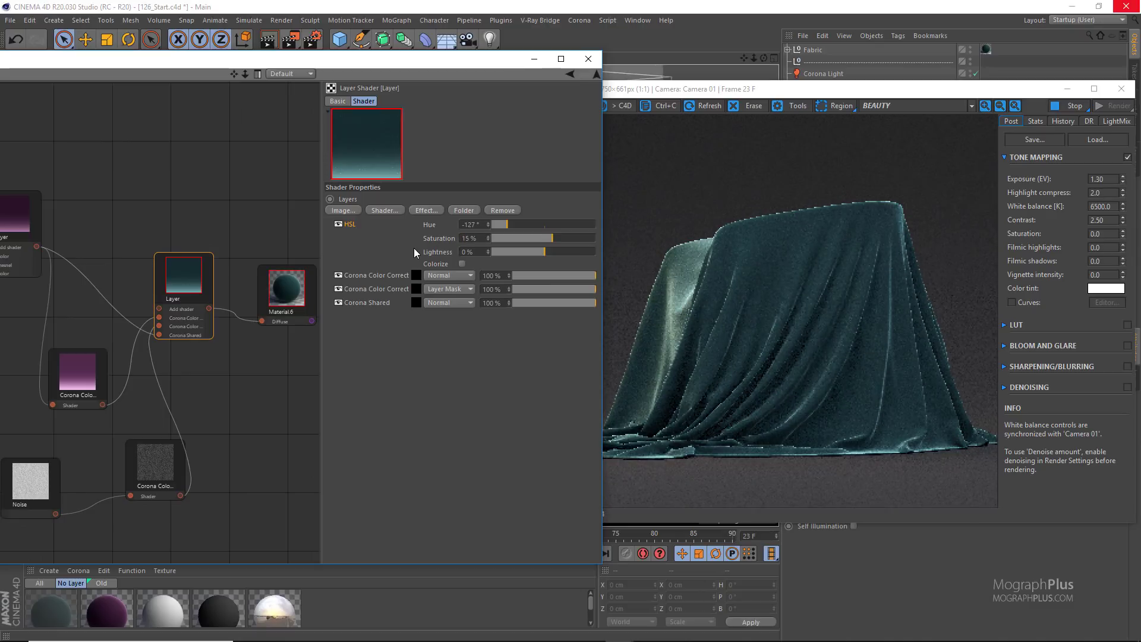
# Rearrange the node editor and render windows, stop the render, and turn off the second Layer shader's HSL effect.
pyautogui.moveTo(498, 59); pyautogui.dragTo(654, 44)
pyautogui.moveTo(872, 94); pyautogui.dragTo(963, 98)
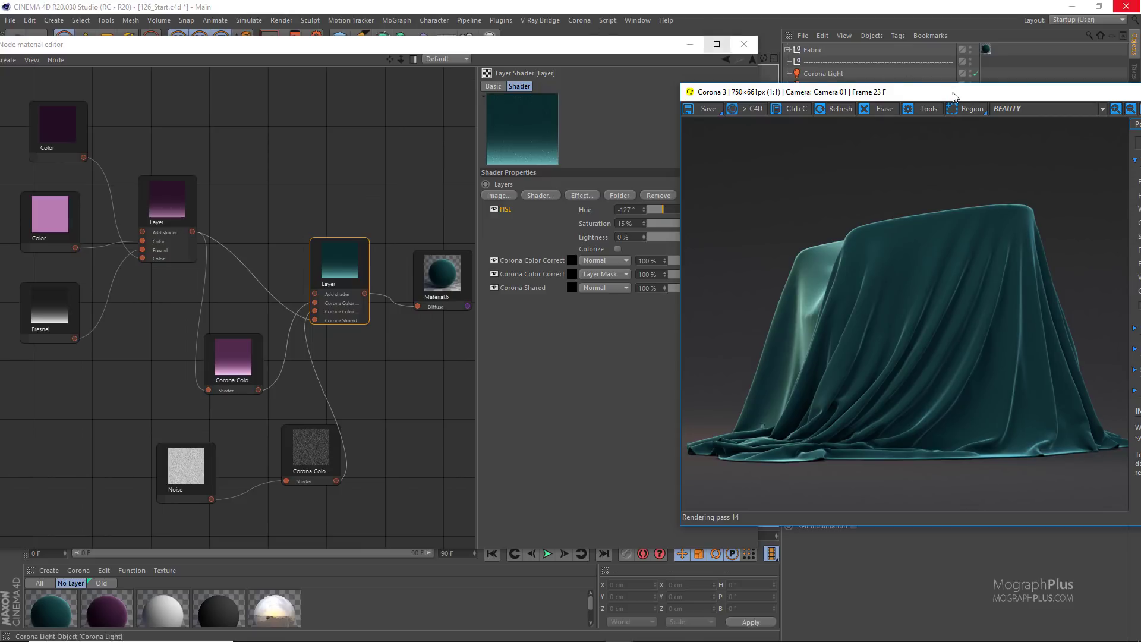
pyautogui.moveTo(939, 95); pyautogui.dragTo(839, 102)
pyautogui.click(1102, 113)
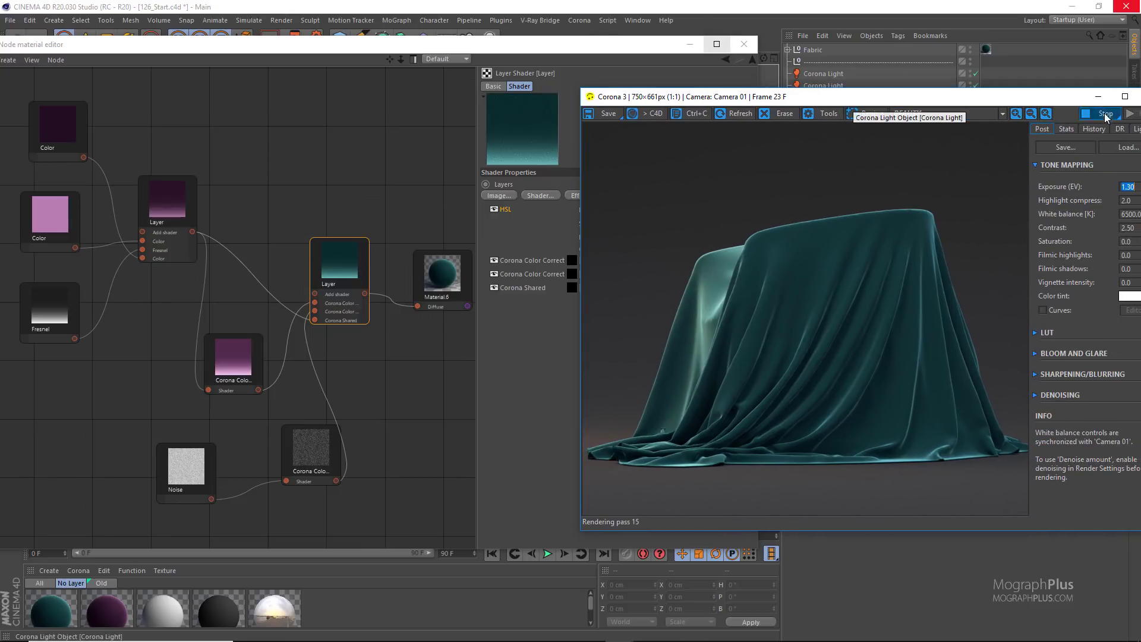
pyautogui.click(376, 255)
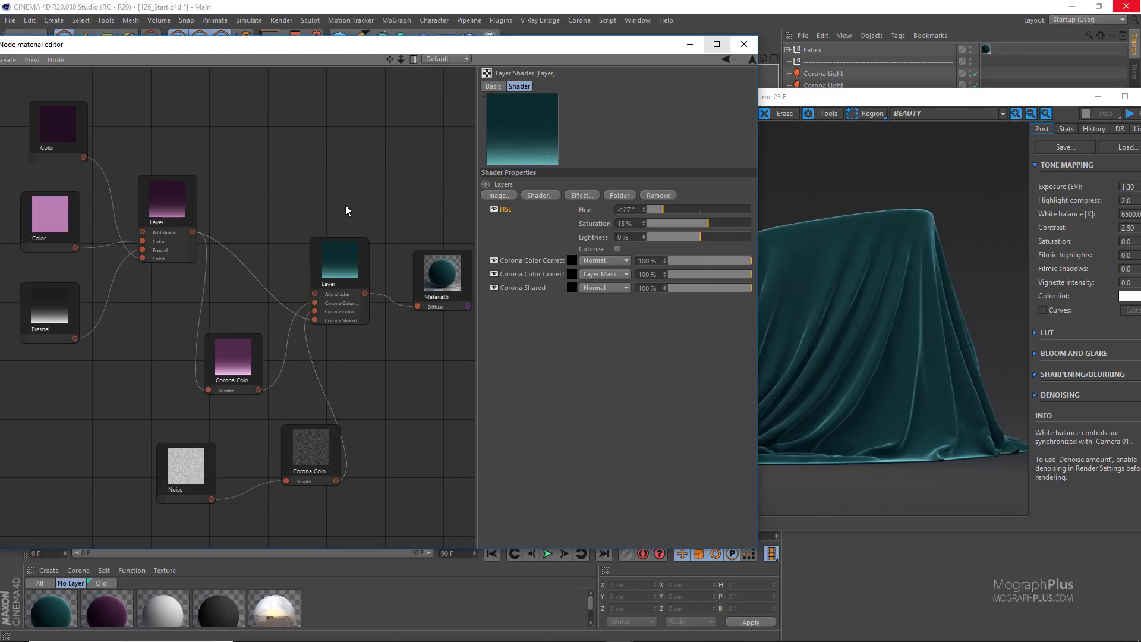
pyautogui.click(492, 210)
# Switch to the Photos app and examine the orange velvet reference photo IMG_7727-angle.JPG up close.
pyautogui.scroll(-4, 286, 214)
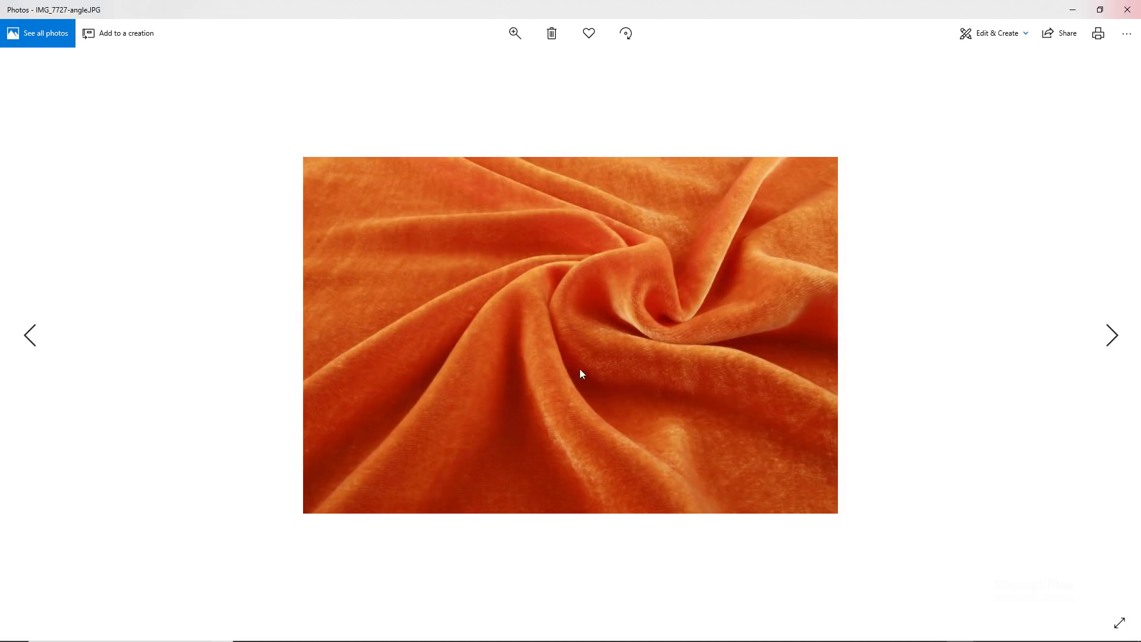
pyautogui.doubleClick(587, 380)
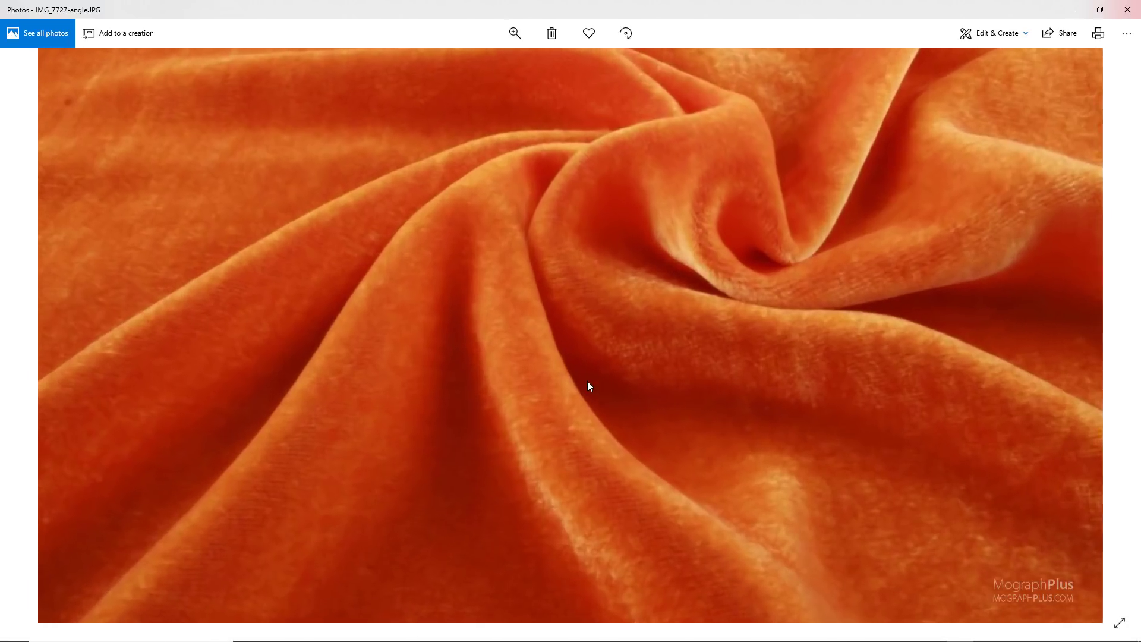
pyautogui.moveTo(629, 431); pyautogui.dragTo(644, 458)
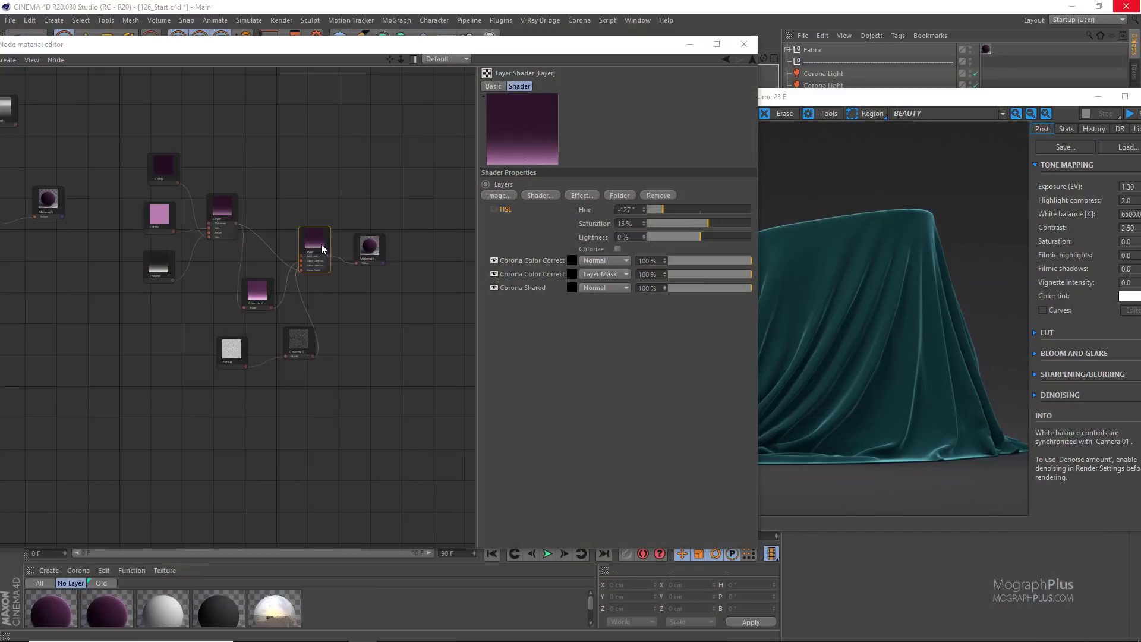
# Duplicate Material.6 with its whole shader network and place the copy in empty space beside the original.
pyautogui.scroll(-4, 233, 273)
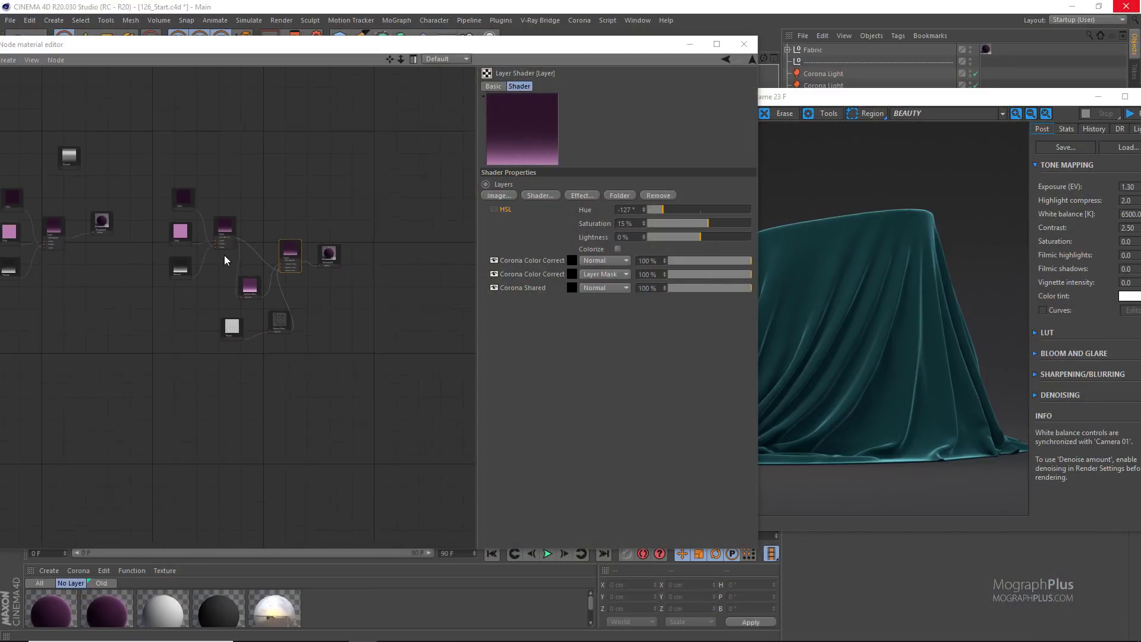
pyautogui.moveTo(159, 179); pyautogui.dragTo(143, 169, button='middle')
pyautogui.moveTo(333, 341); pyautogui.dragTo(143, 177)
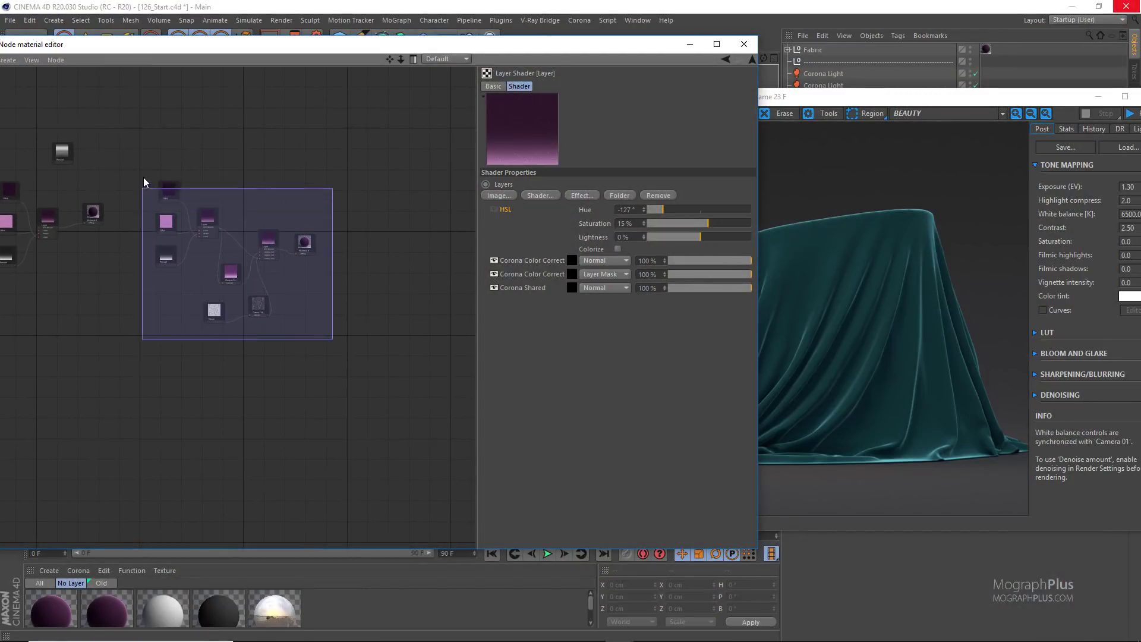
pyautogui.moveTo(335, 278); pyautogui.dragTo(214, 269, button='middle')
pyautogui.keyDown('ctrl'); pyautogui.moveTo(194, 233); pyautogui.dragTo(440, 235); pyautogui.keyUp('ctrl')
pyautogui.moveTo(468, 292); pyautogui.dragTo(295, 317, button='middle')
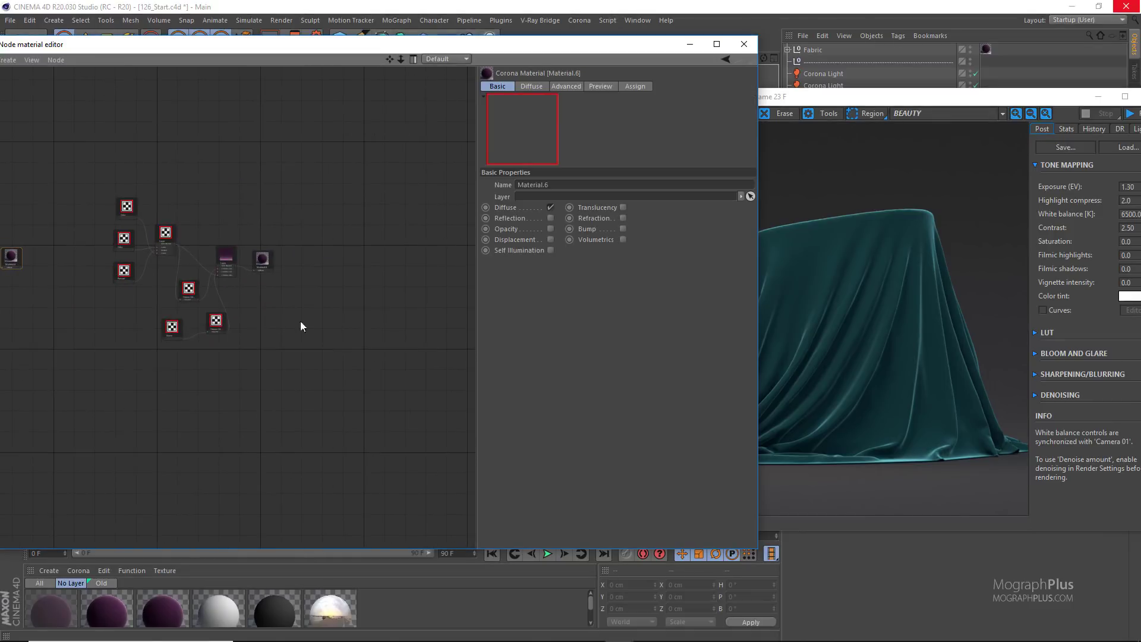
# Add a Bitmap shader with the FabPattern image below the duplicated network's noise shaders.
pyautogui.scroll(2, 301, 321)
pyautogui.moveTo(238, 276); pyautogui.dragTo(295, 282, button='middle')
pyautogui.scroll(2, 295, 282)
pyautogui.moveTo(351, 202); pyautogui.dragTo(340, 271)
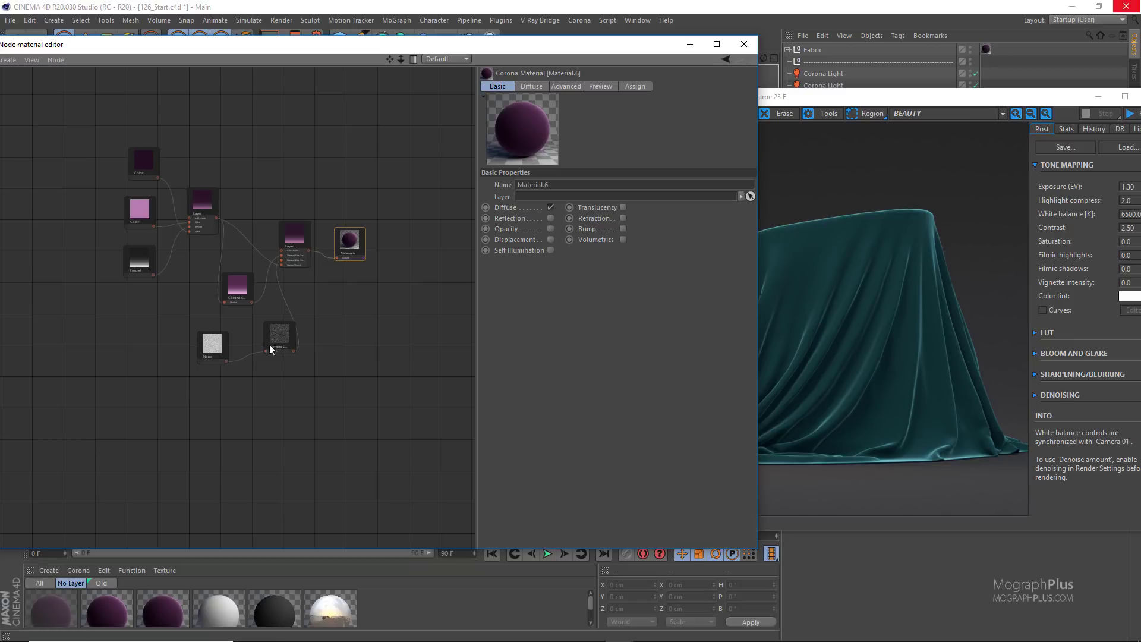
pyautogui.scroll(2, 248, 380)
pyautogui.rightClick(236, 390)
pyautogui.moveTo(275, 416)
pyautogui.click(335, 415)
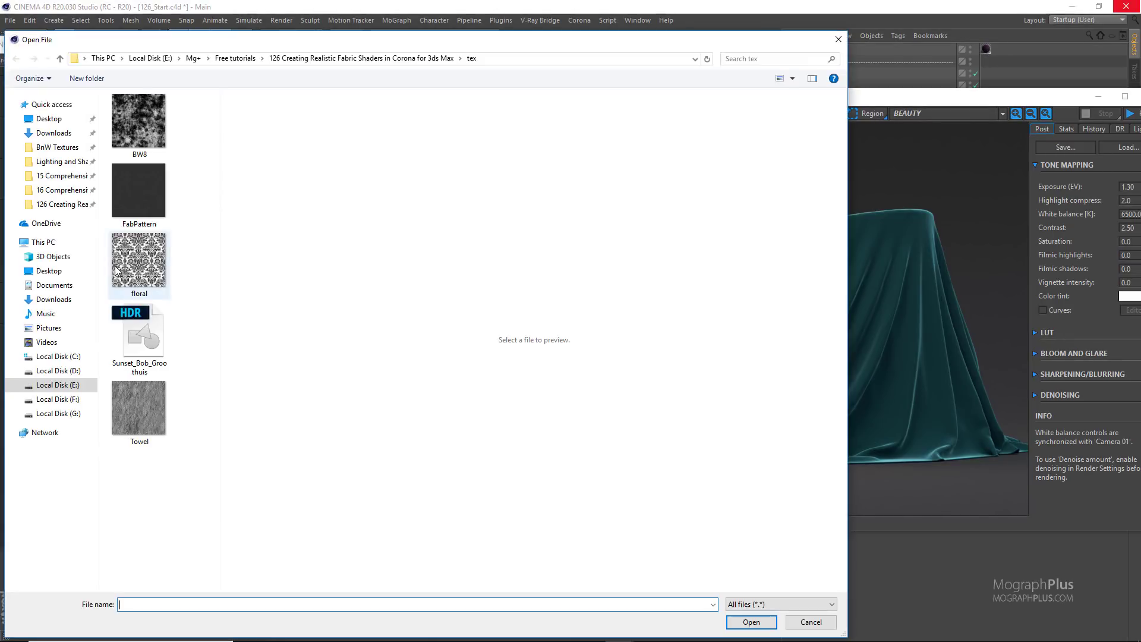
pyautogui.click(160, 188)
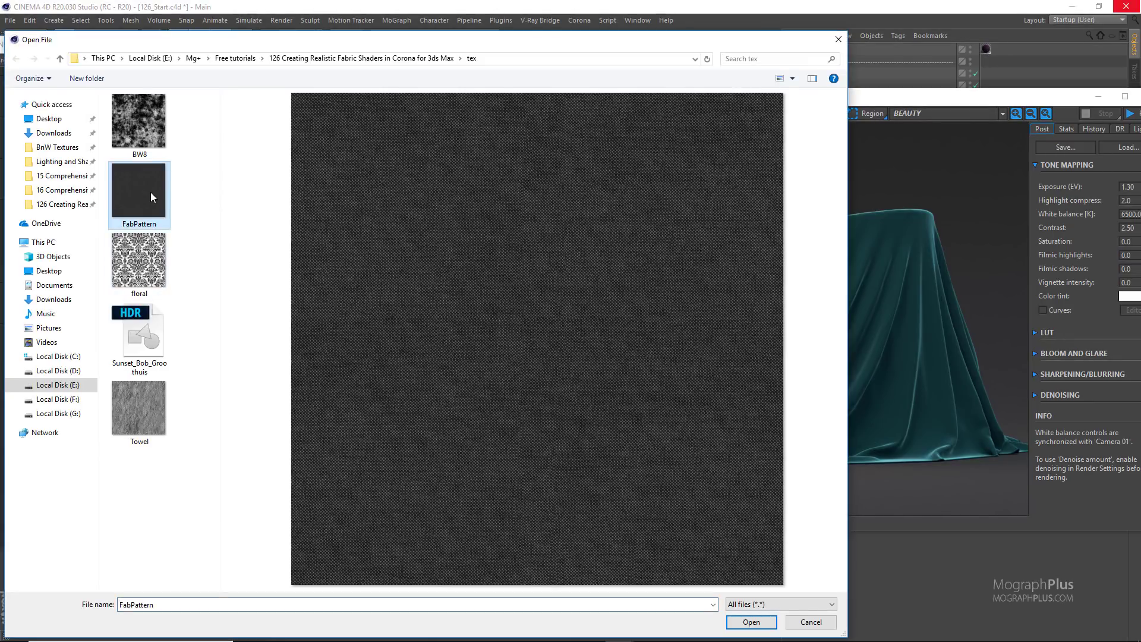
pyautogui.doubleClick(151, 192)
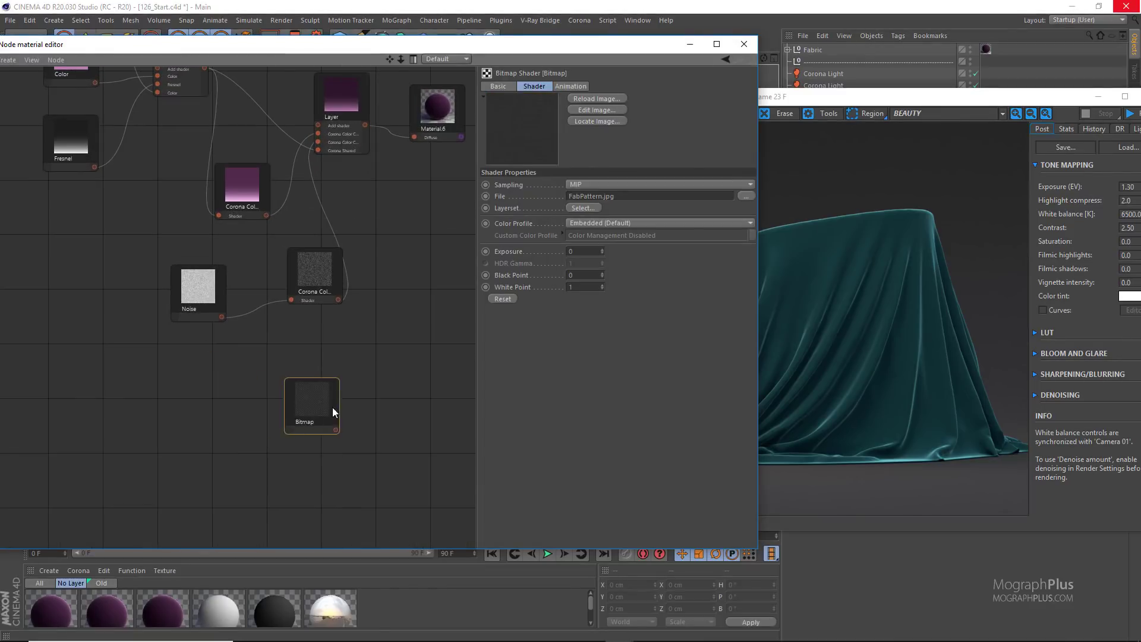
# Enable the Bump channel on the duplicated Material.6 and connect the FabPattern bitmap to its Bump input.
pyautogui.moveTo(402, 252); pyautogui.dragTo(320, 291, button='middle')
pyautogui.moveTo(359, 130); pyautogui.dragTo(408, 251)
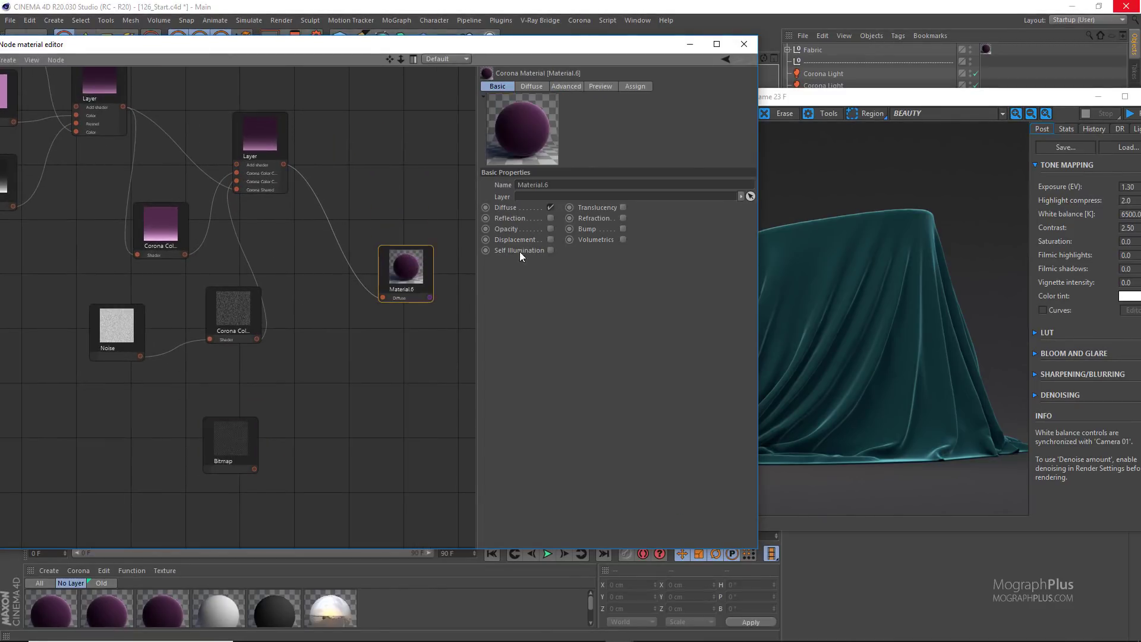
pyautogui.click(623, 229)
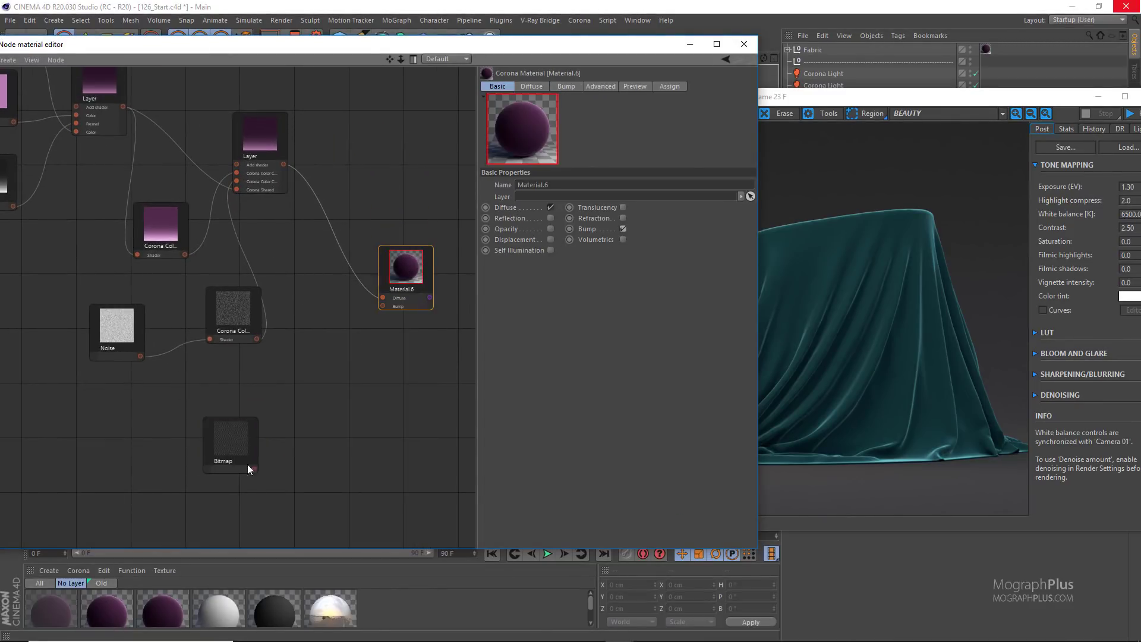
pyautogui.moveTo(255, 469); pyautogui.dragTo(383, 306)
pyautogui.scroll(1, 404, 361)
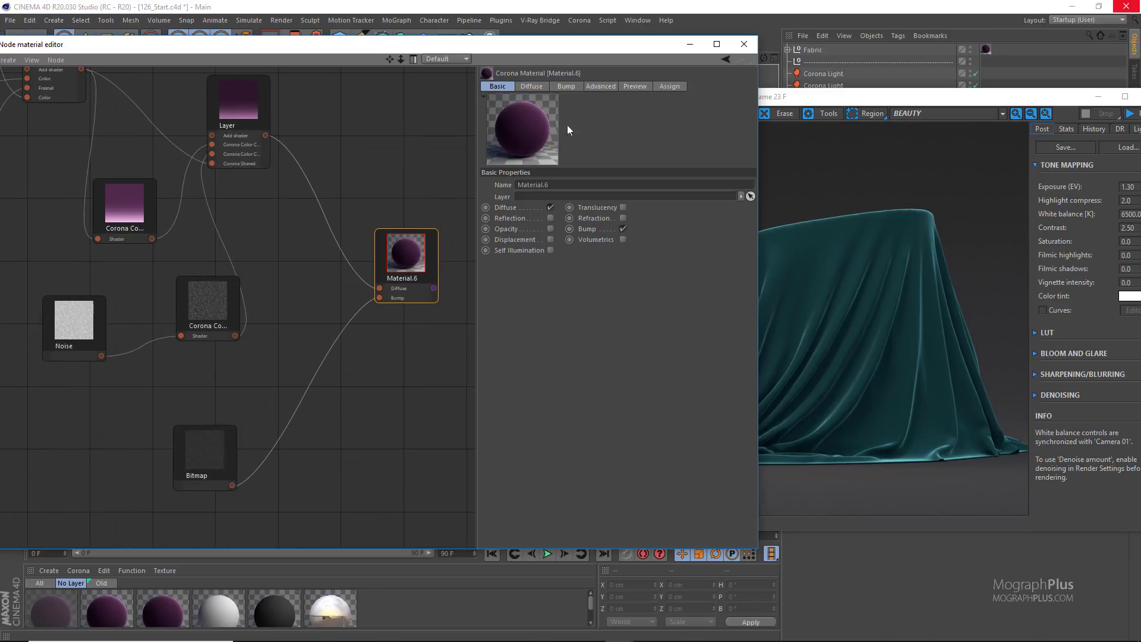
# Set the duplicated material's bump strength to 25%.
pyautogui.click(553, 86)
pyautogui.moveTo(543, 185); pyautogui.dragTo(525, 187)
pyautogui.write('25')
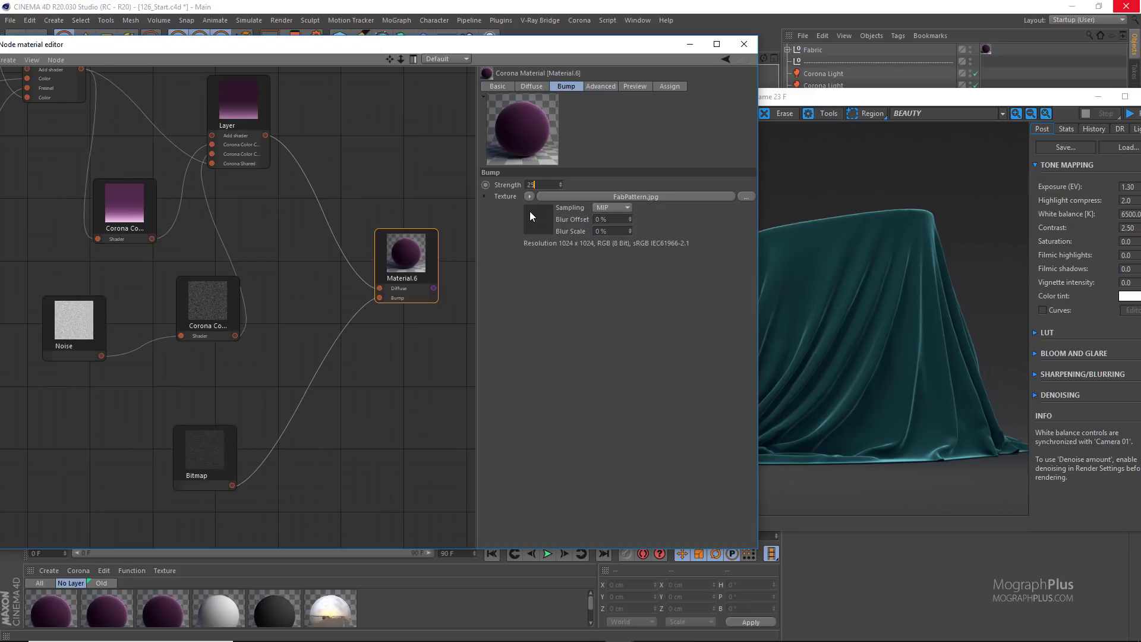
pyautogui.press('Return')
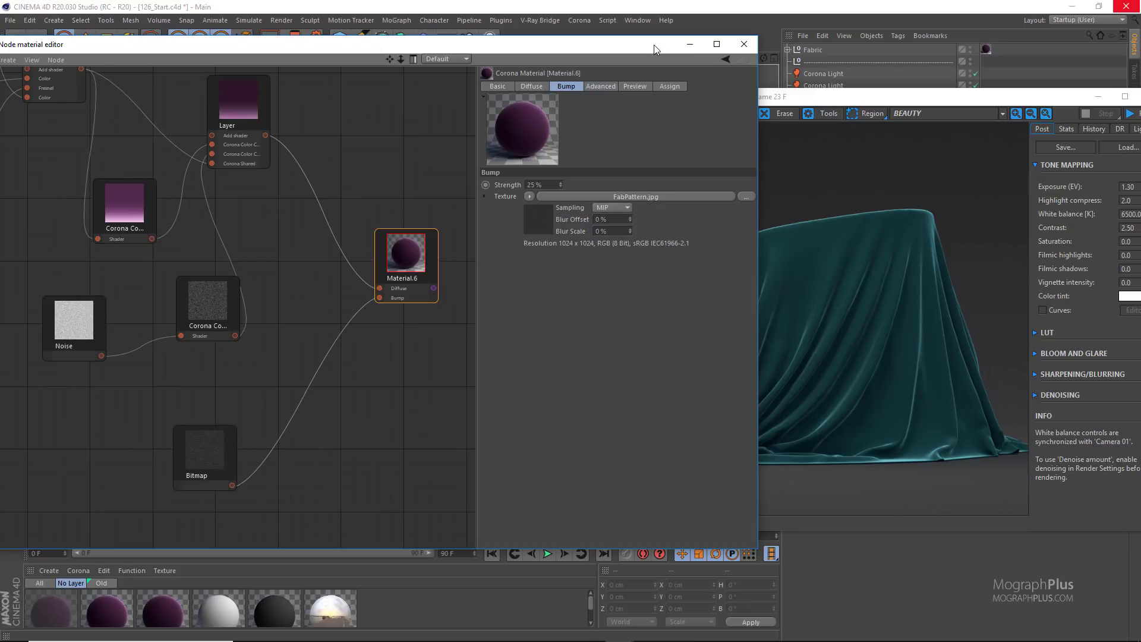
# Set the Fabric object's texture tag to 0.2 tiles in both U and V, and bring the render window back into view.
pyautogui.moveTo(654, 45); pyautogui.dragTo(611, 39)
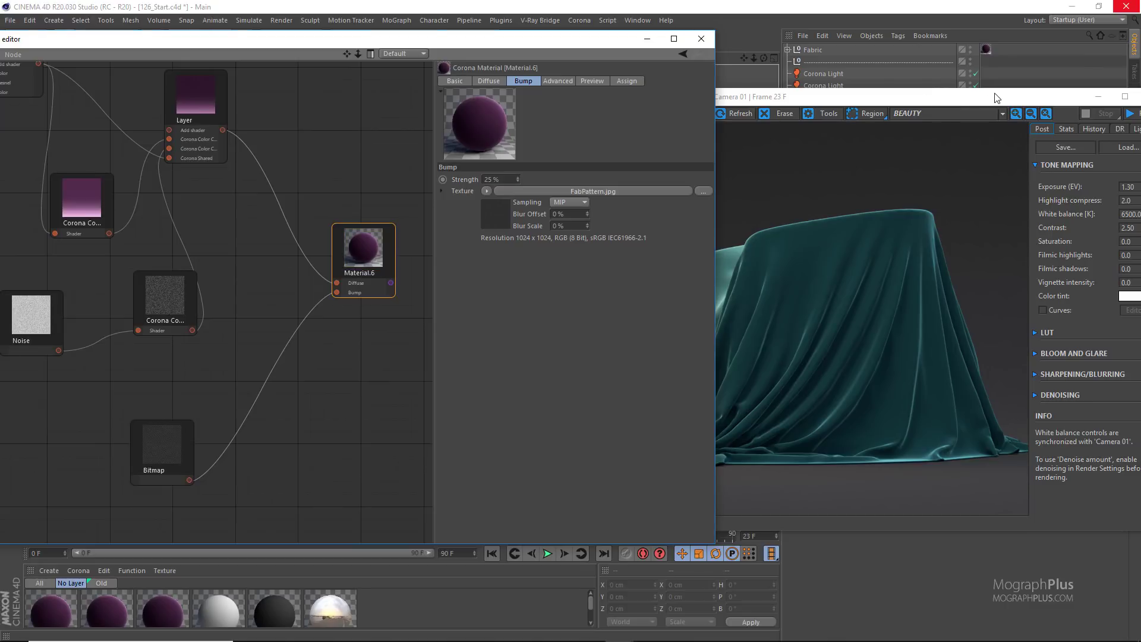
pyautogui.moveTo(991, 103); pyautogui.dragTo(594, 375)
pyautogui.click(986, 50)
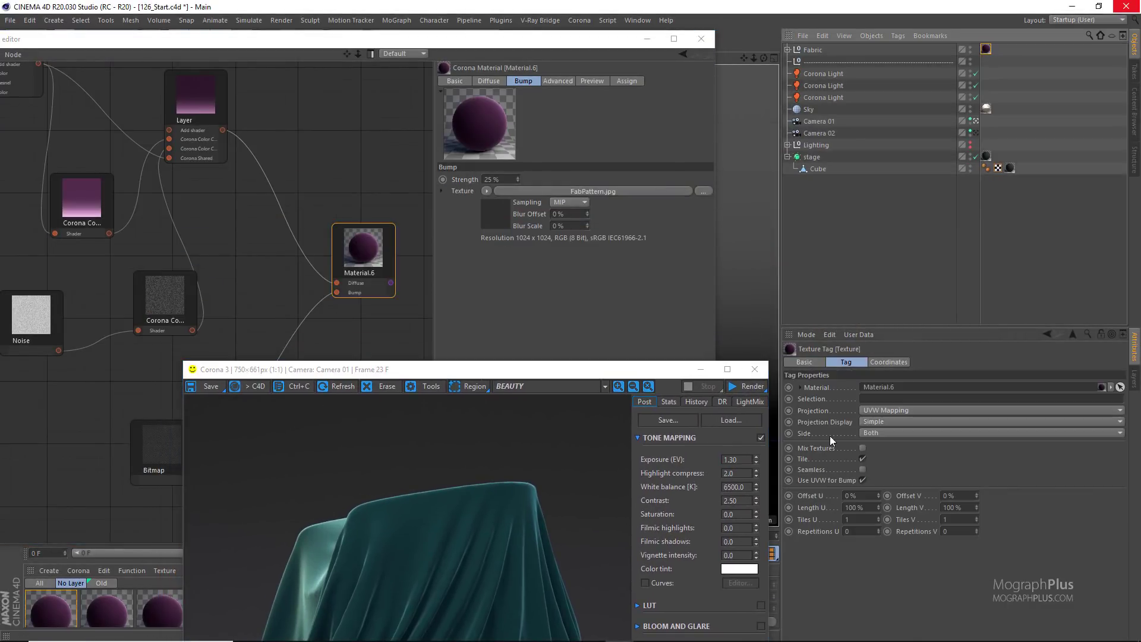
pyautogui.click(862, 508)
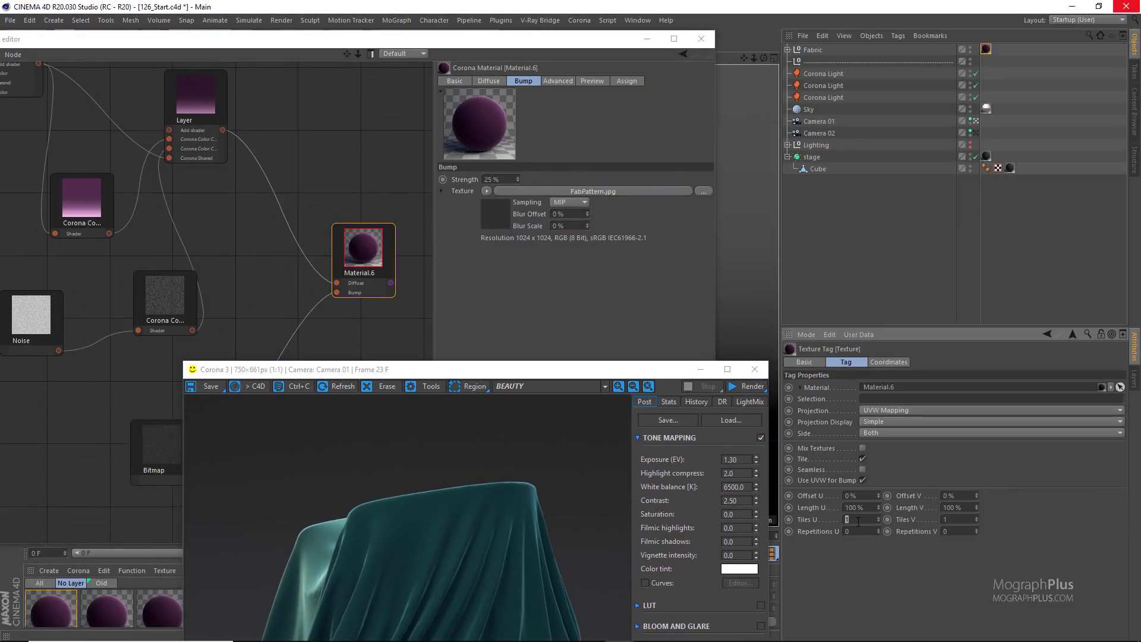
pyautogui.write('2')
pyautogui.moveTo(519, 376); pyautogui.dragTo(881, 93)
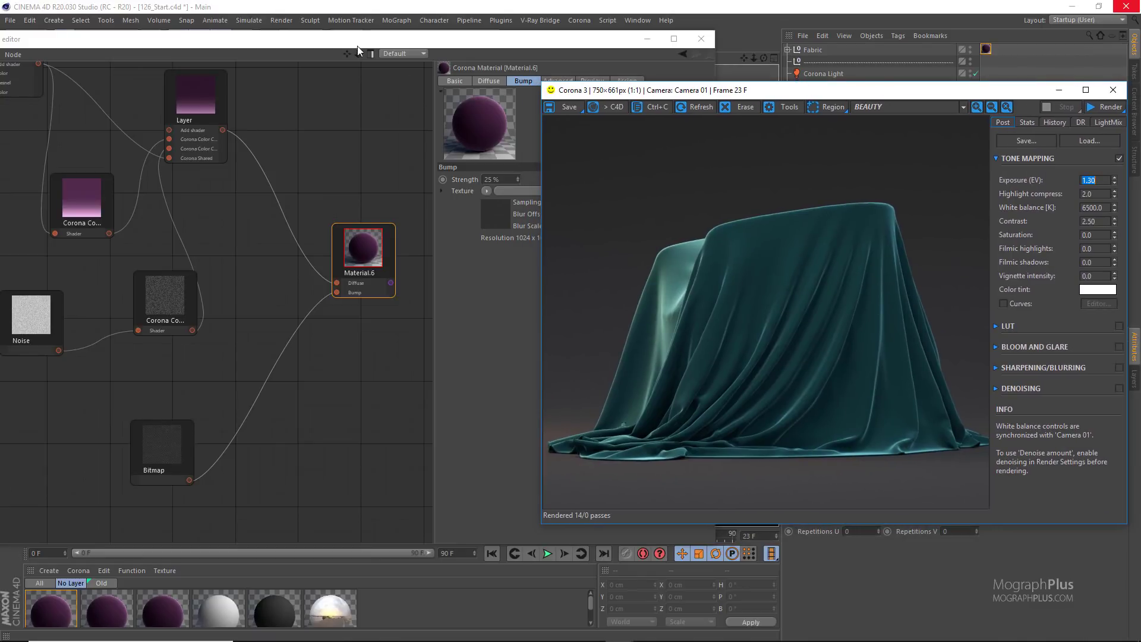
# Set the render output width to 1200 pixels with the aspect ratio locked.
pyautogui.moveTo(345, 38); pyautogui.dragTo(341, 63)
pyautogui.click(312, 40)
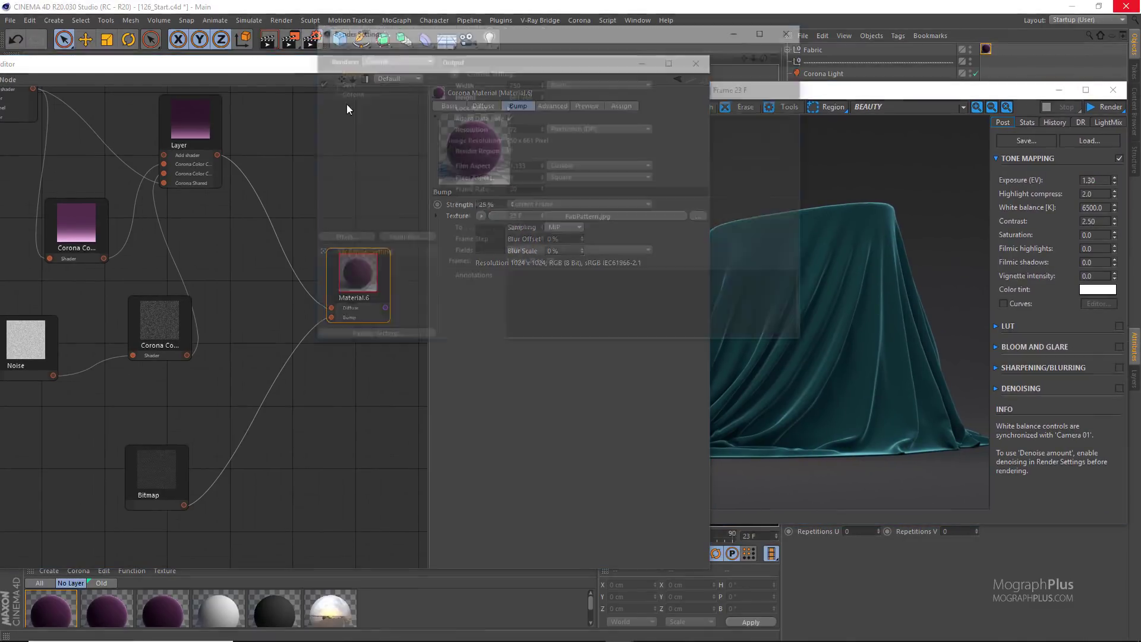
pyautogui.doubleClick(521, 82)
pyautogui.write('12')
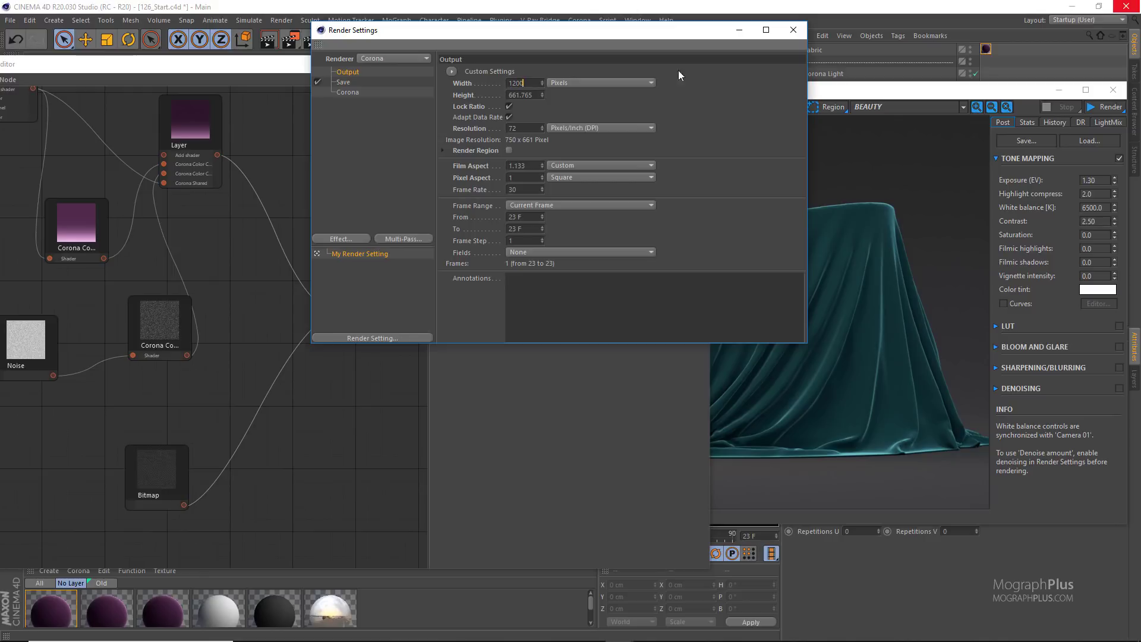
pyautogui.write('00')
pyautogui.press('Return')
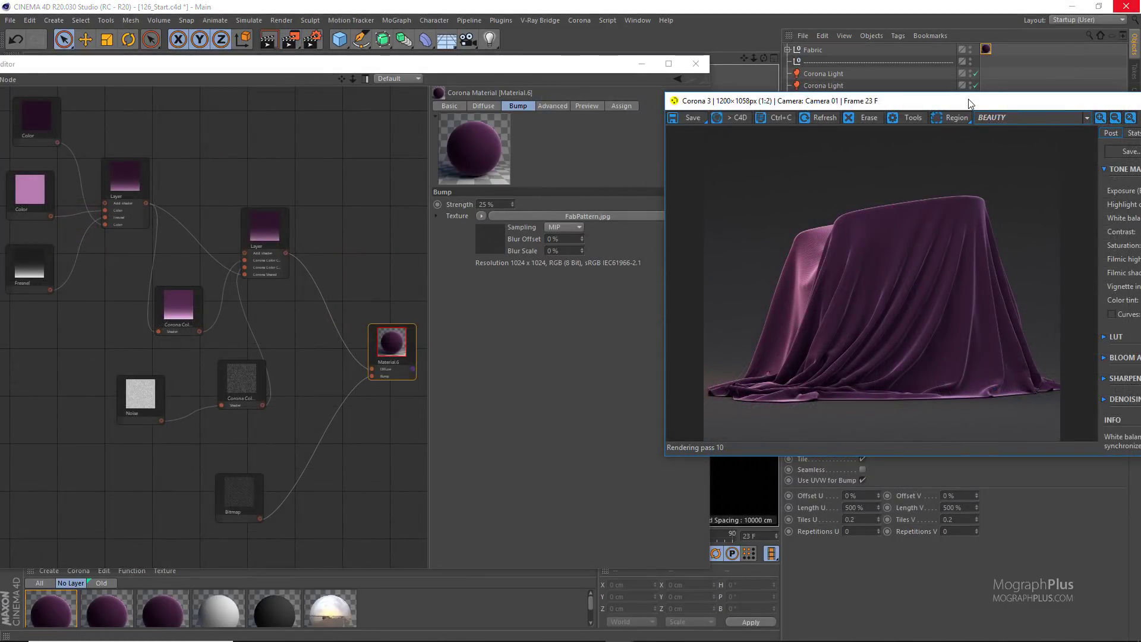
# Examine the fabric's bump pattern up close in the maximized render window, then restore the window's size.
pyautogui.moveTo(970, 104); pyautogui.dragTo(773, 126)
pyautogui.doubleClick(772, 126)
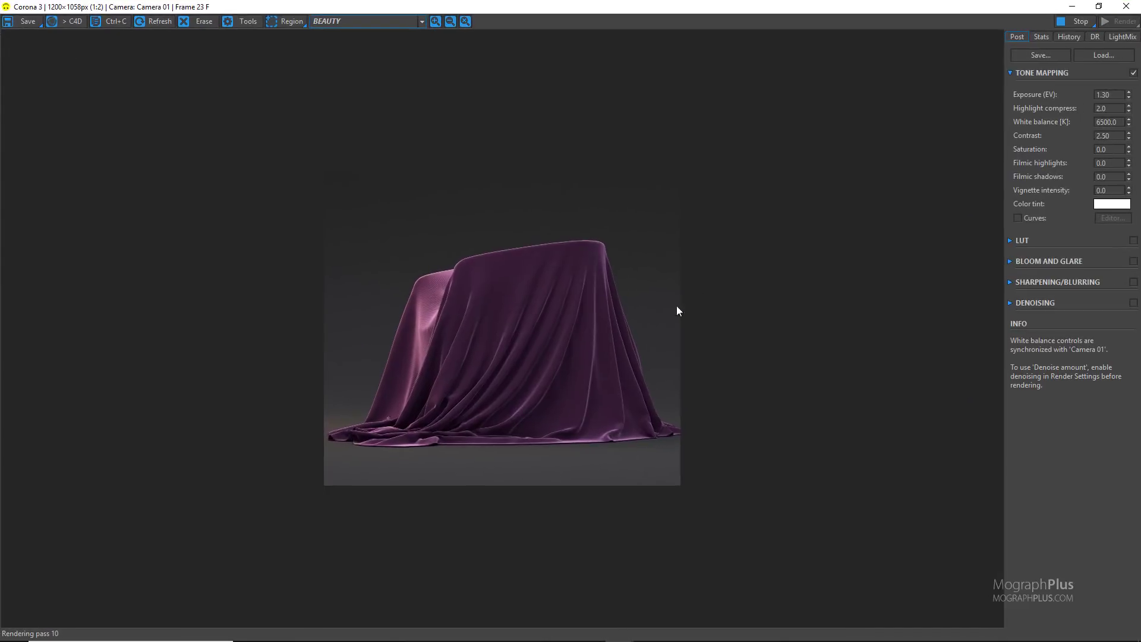
pyautogui.scroll(1, 634, 320)
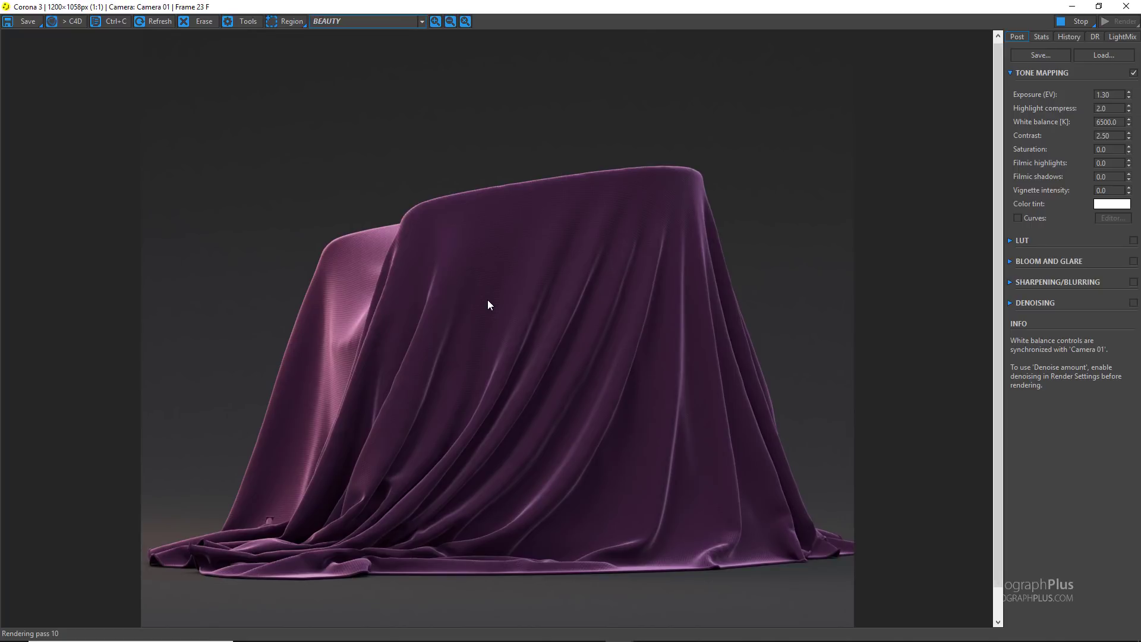
pyautogui.scroll(2, 493, 347)
pyautogui.scroll(-2, 493, 347)
pyautogui.scroll(1, 493, 351)
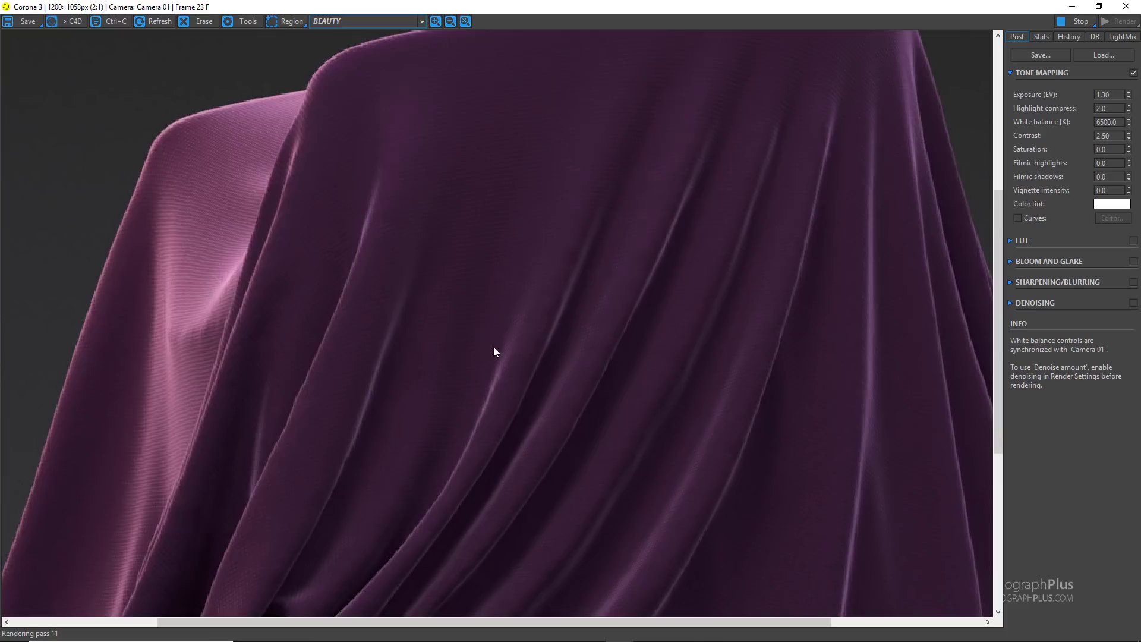
pyautogui.scroll(-1, 494, 351)
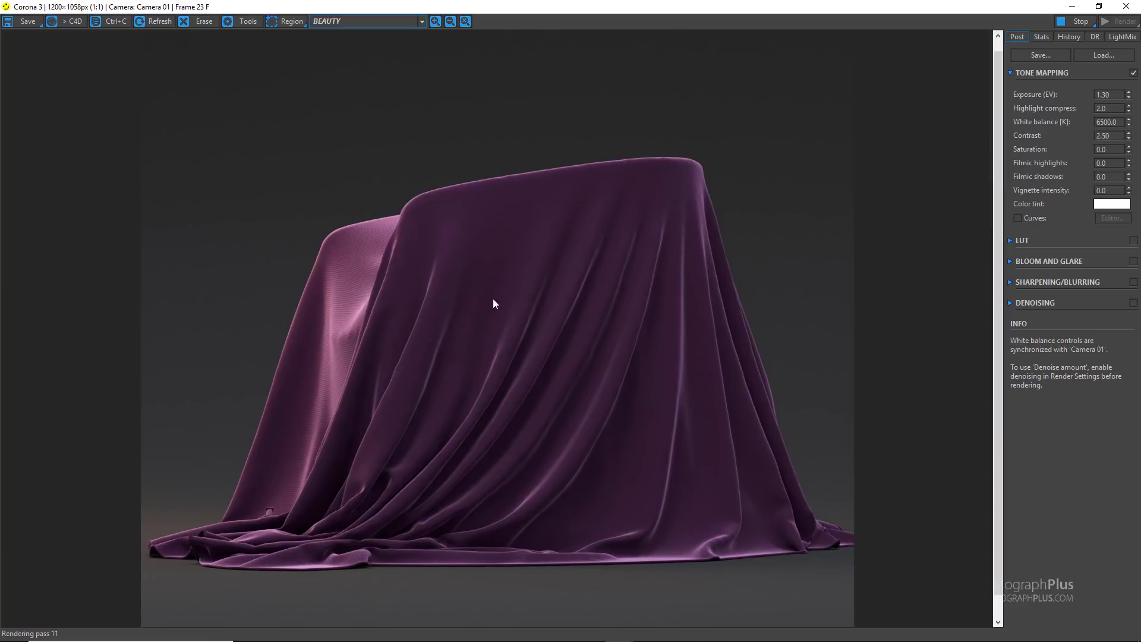
pyautogui.doubleClick(613, 1)
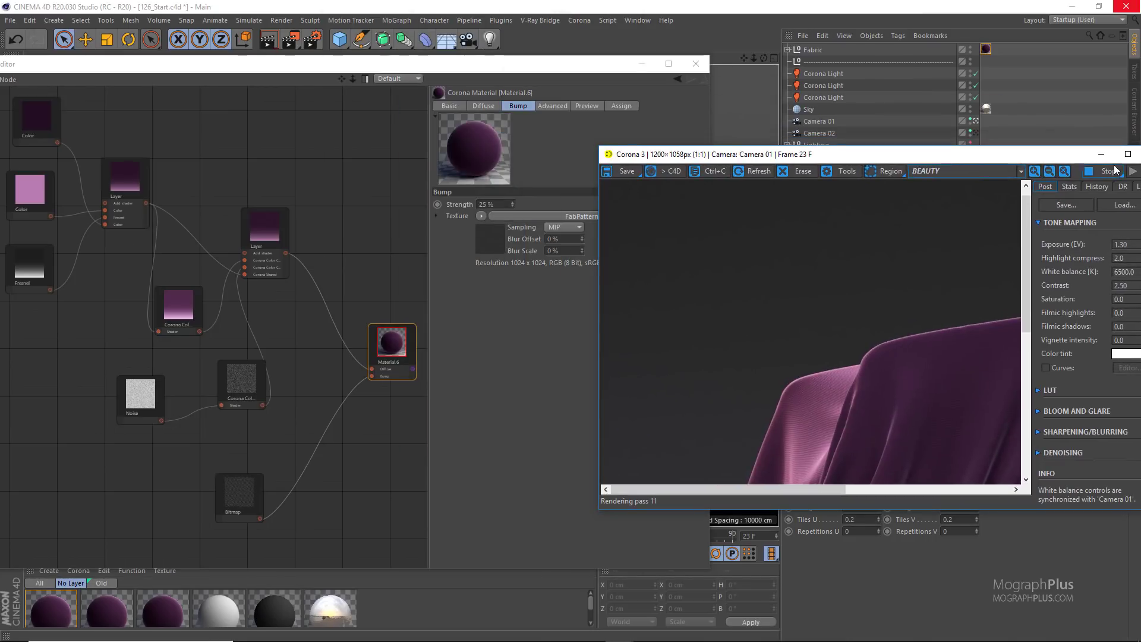
# Stop the interactive render and set the render output width to 750 pixels with the aspect ratio locked.
pyautogui.click(1100, 172)
pyautogui.click(312, 39)
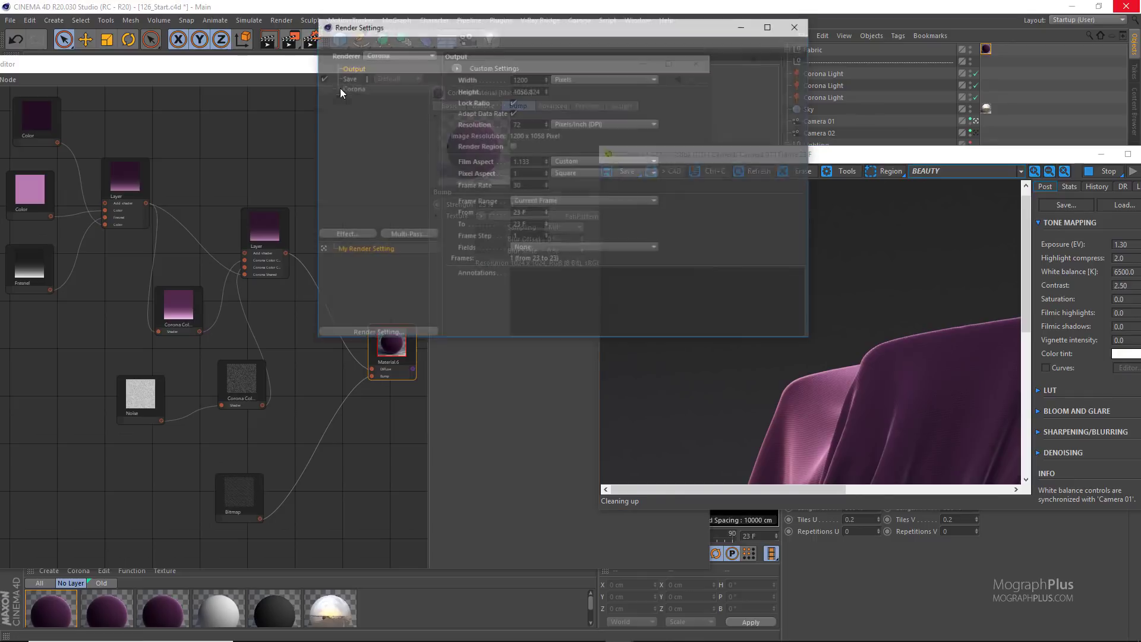
pyautogui.doubleClick(526, 79)
pyautogui.write('750')
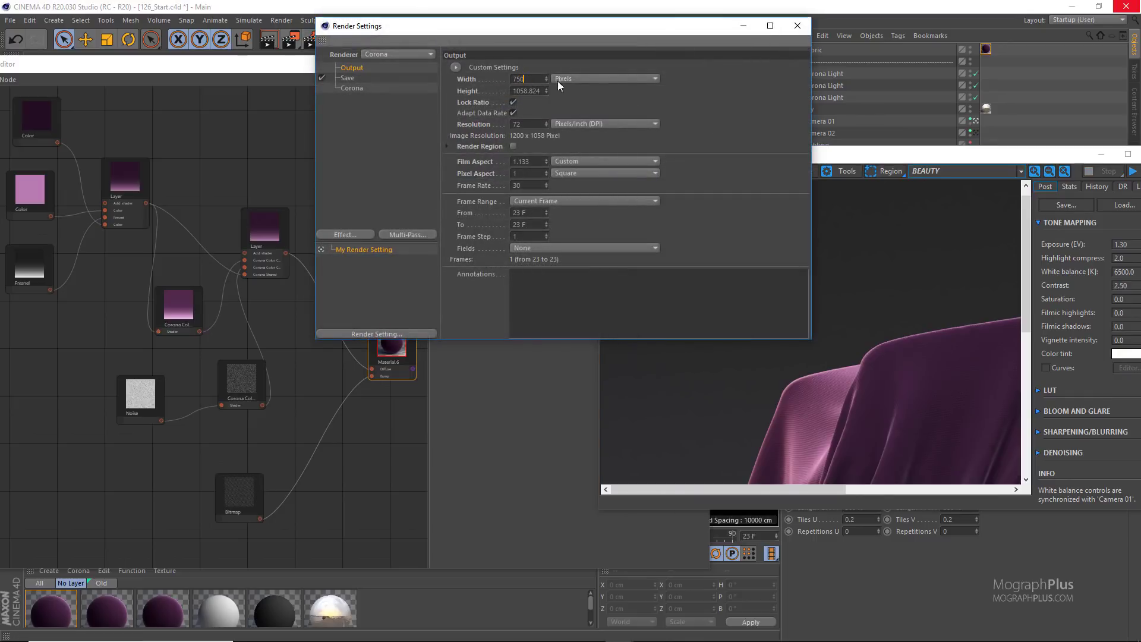
pyautogui.press('Return')
pyautogui.click(797, 26)
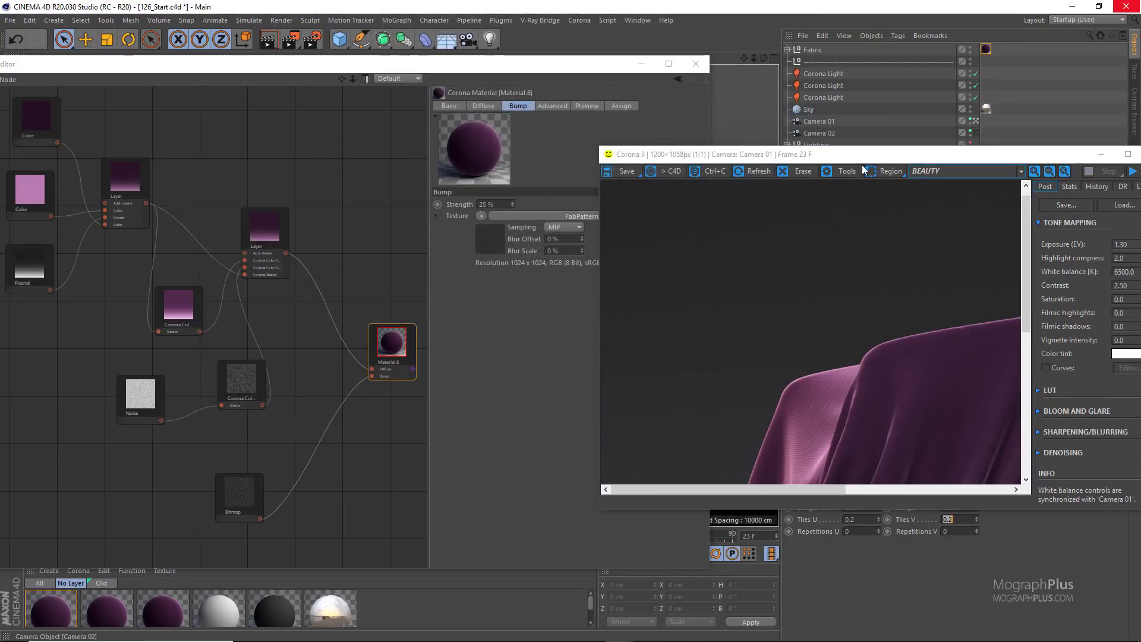
# Fit the whole draped cloth in the render window, move that window aside, and close the velvet dress reference photo.
pyautogui.scroll(-3, 872, 241)
pyautogui.moveTo(839, 155); pyautogui.dragTo(949, 130)
pyautogui.scroll(-1, 247, 266)
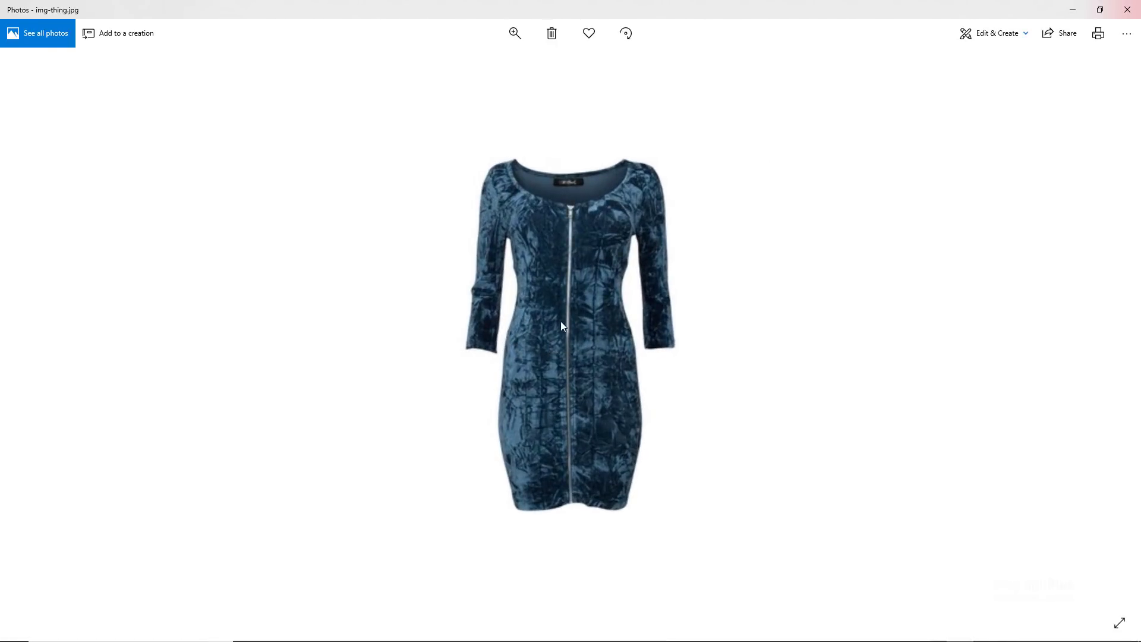
pyautogui.click(1130, 9)
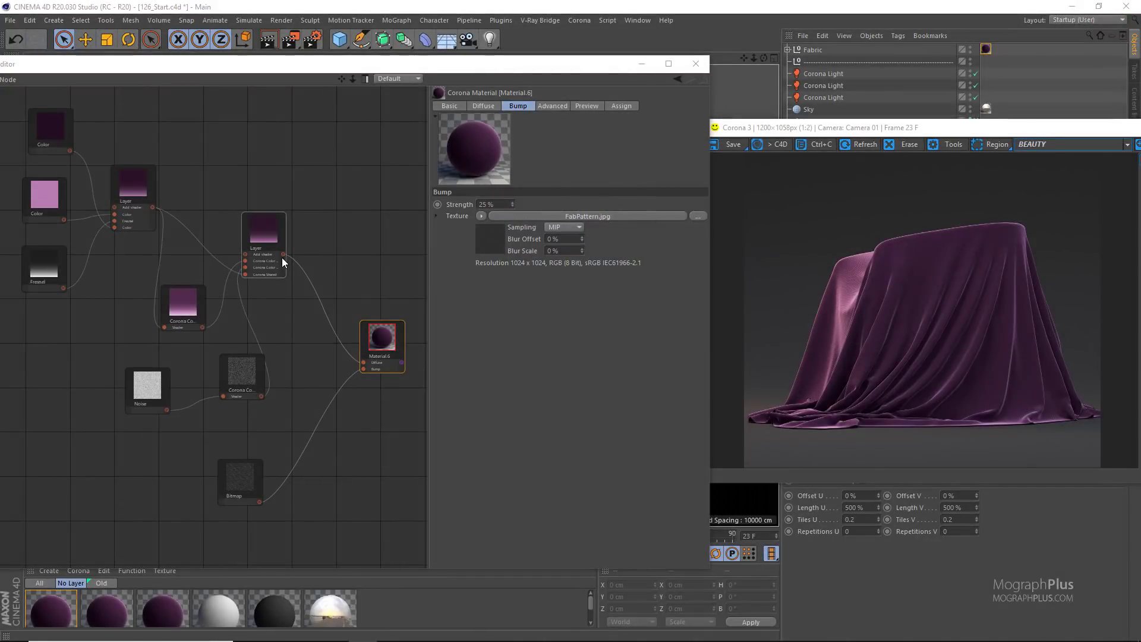
# Duplicate the noise-masked velvet node network that has no bump bitmap into the empty area beyond the bump version.
pyautogui.scroll(-3, 244, 260)
pyautogui.moveTo(236, 258); pyautogui.dragTo(402, 284, button='middle')
pyautogui.scroll(-2, 155, 237)
pyautogui.scroll(-2, 177, 201)
pyautogui.moveTo(177, 201); pyautogui.dragTo(199, 205, button='middle')
pyautogui.scroll(-1, 202, 197)
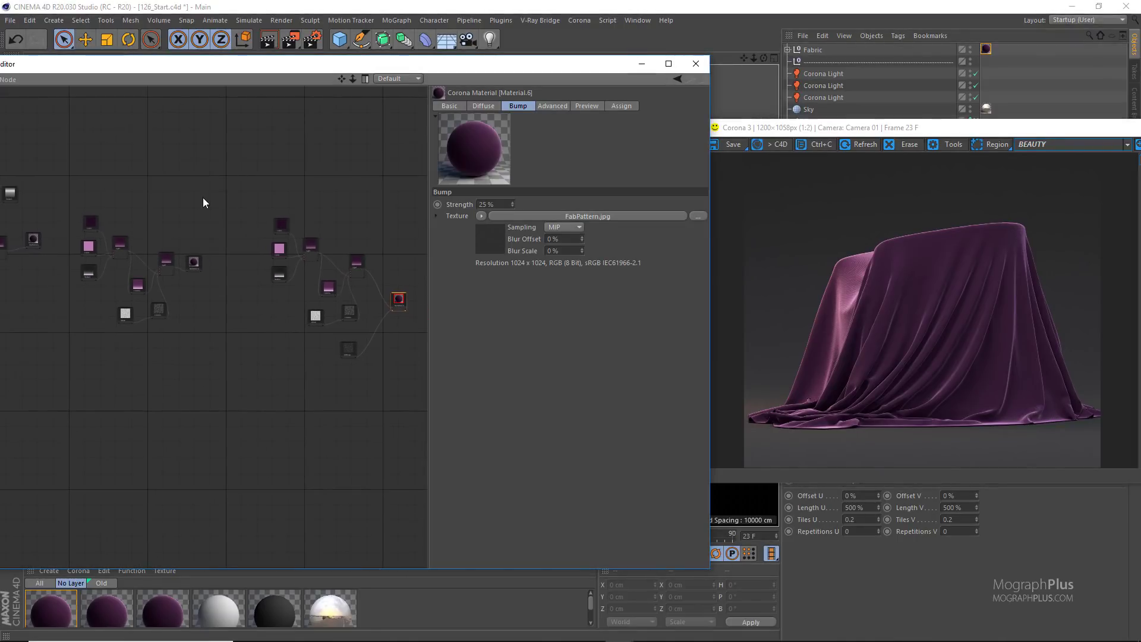
pyautogui.moveTo(208, 196); pyautogui.dragTo(76, 342)
pyautogui.moveTo(235, 289); pyautogui.dragTo(73, 264, button='middle')
pyautogui.scroll(-1, 123, 272)
pyautogui.keyDown('ctrl'); pyautogui.moveTo(54, 255); pyautogui.dragTo(372, 262); pyautogui.keyUp('ctrl')
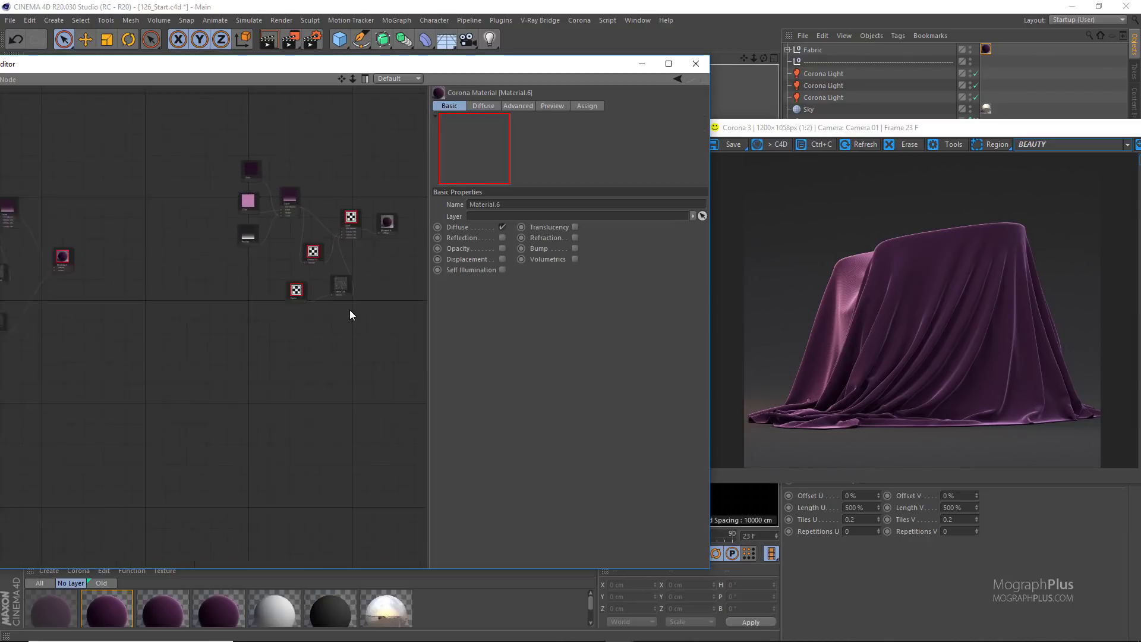
pyautogui.press('s')
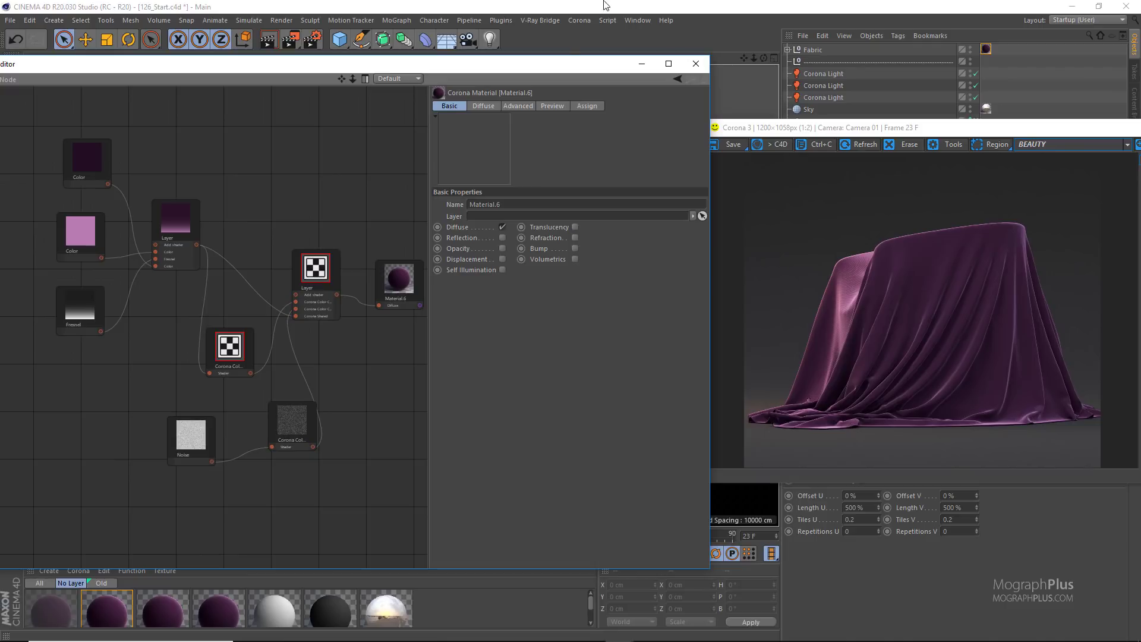
# Move the node editor window fully into view and examine the connections feeding the duplicated network's final Layer node.
pyautogui.moveTo(547, 71); pyautogui.dragTo(663, 64)
pyautogui.moveTo(525, 289); pyautogui.dragTo(469, 288, button='middle')
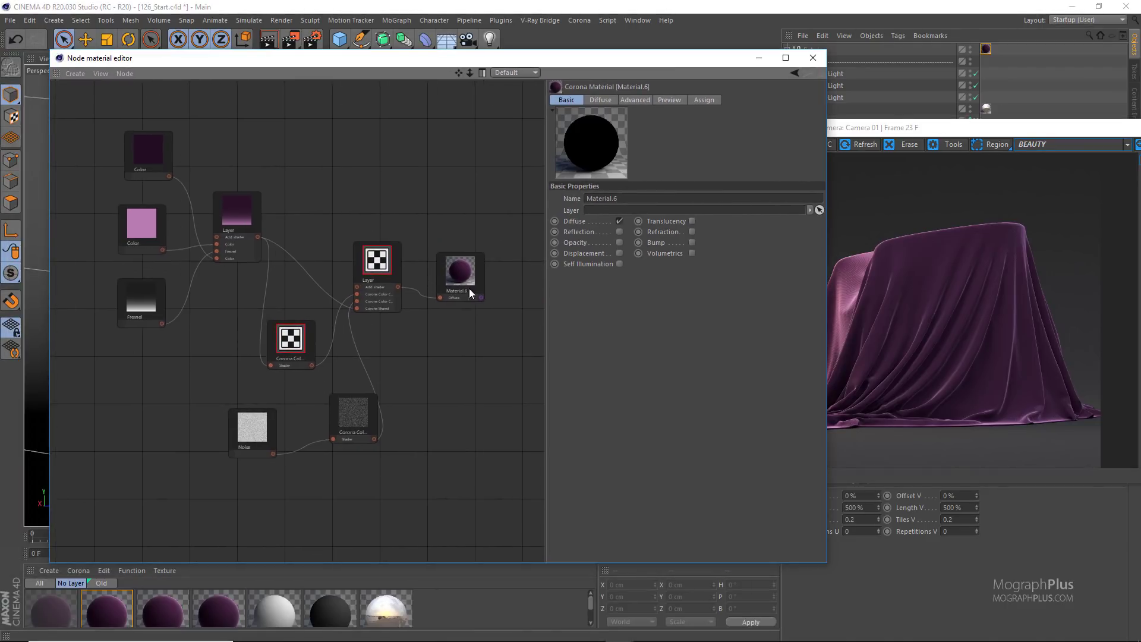
pyautogui.scroll(1, 452, 298)
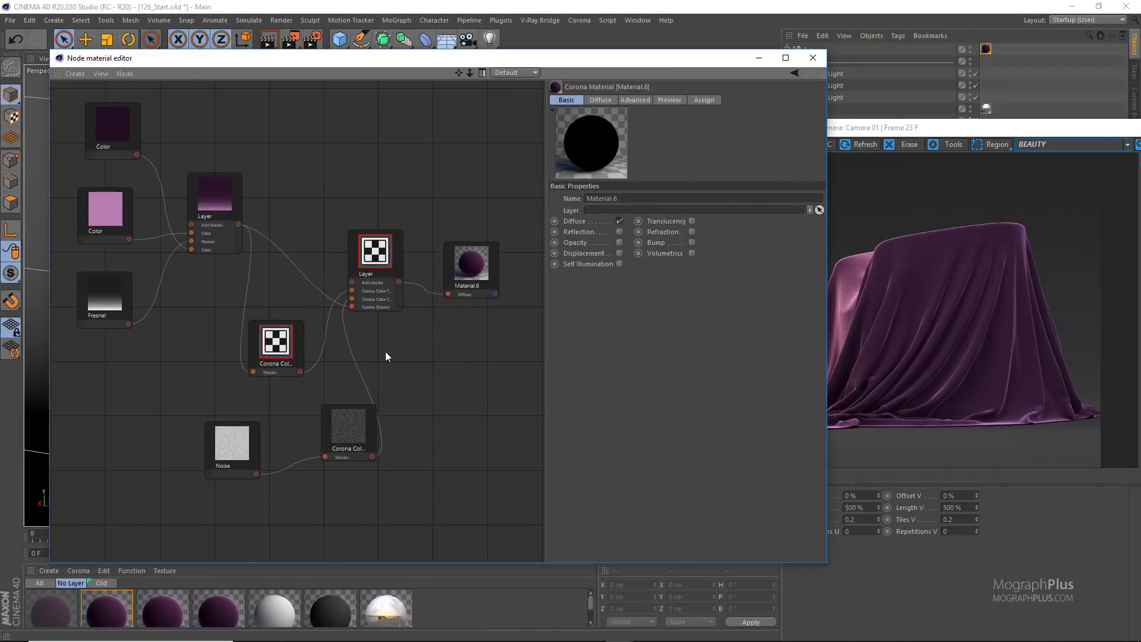
pyautogui.scroll(2, 329, 329)
pyautogui.scroll(1, 354, 293)
pyautogui.moveTo(356, 290)
pyautogui.mouseDown()
pyautogui.moveTo(323, 297)
pyautogui.moveTo(158, 148)
pyautogui.moveTo(354, 289)
pyautogui.mouseUp()
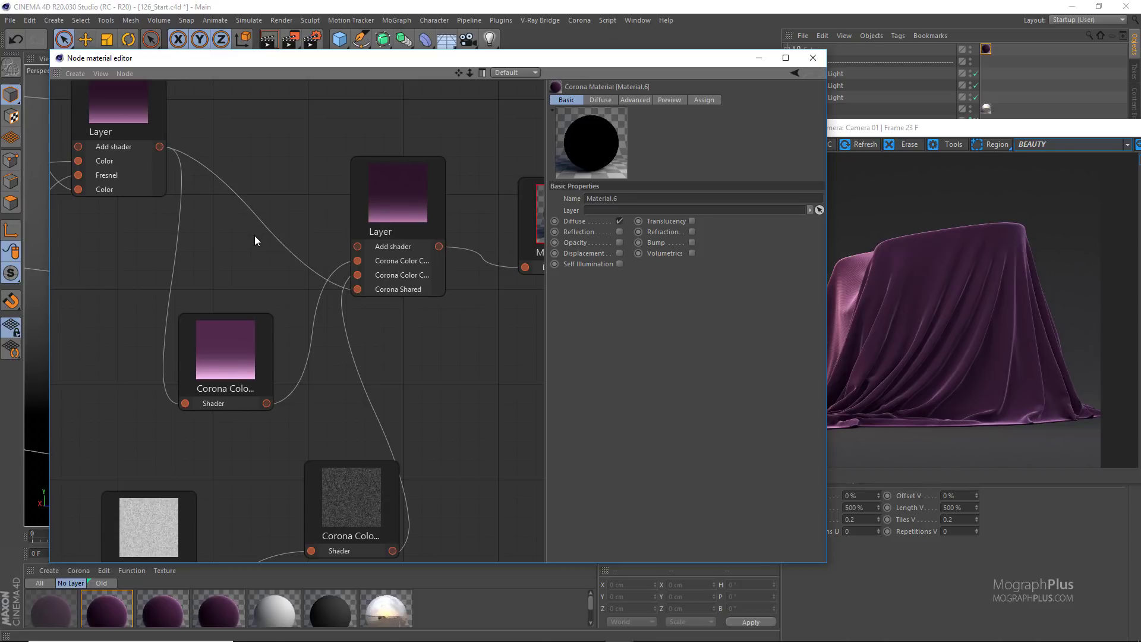
pyautogui.scroll(-2, 279, 269)
pyautogui.scroll(-3, 219, 233)
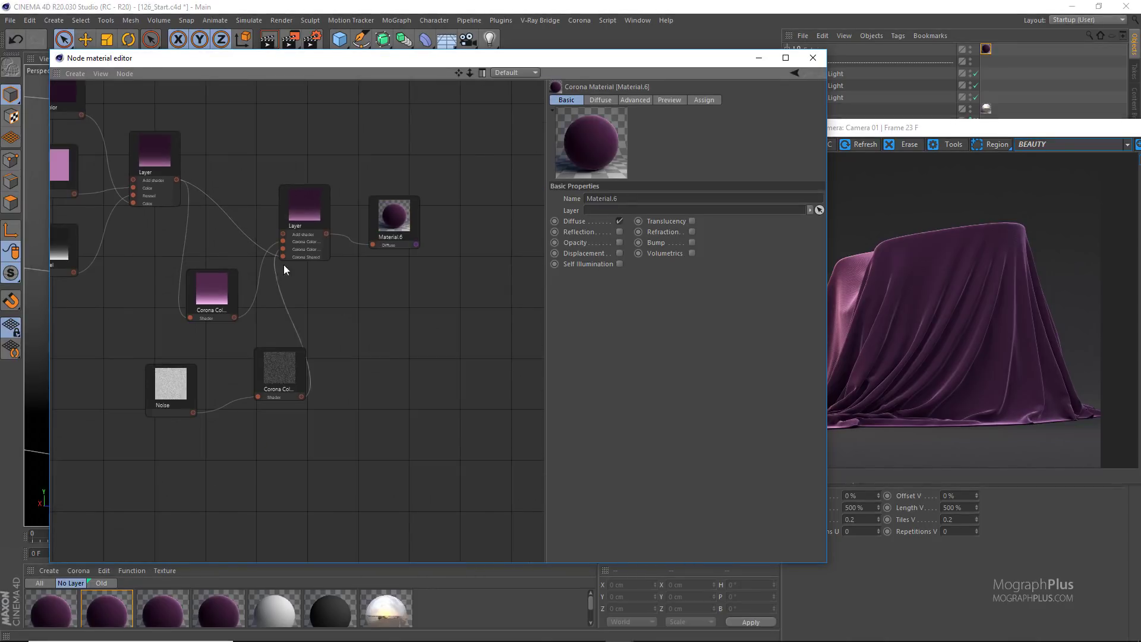
# Add a new Layer shader node below the material node, moving the Noise and its Corona Color Correct node away to make room.
pyautogui.scroll(3, 351, 261)
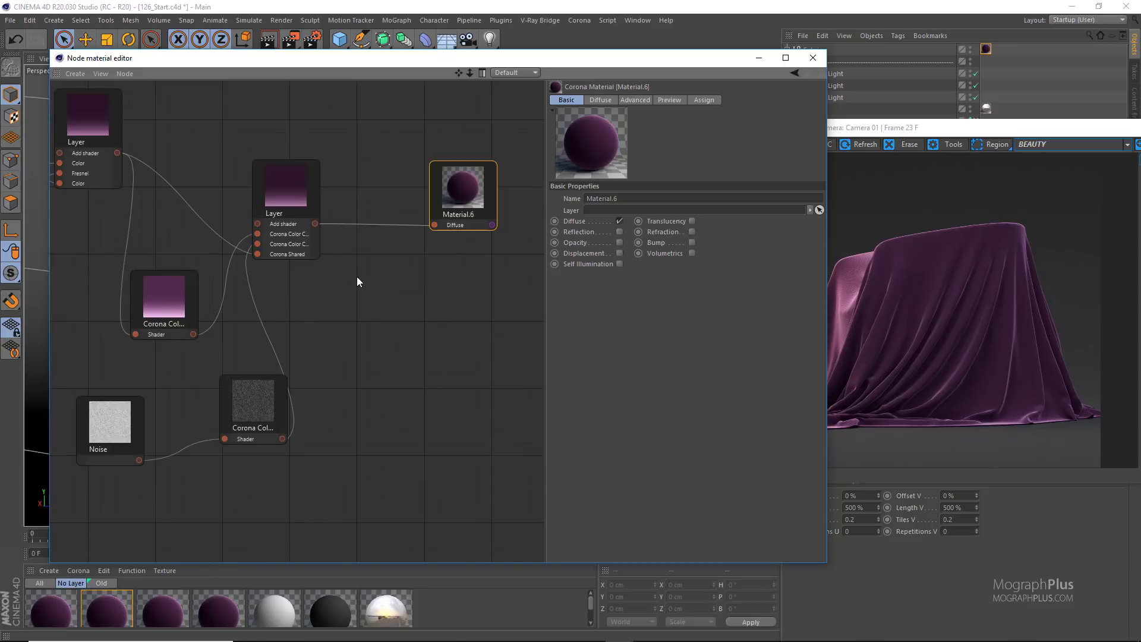
pyautogui.rightClick(369, 279)
pyautogui.moveTo(437, 301)
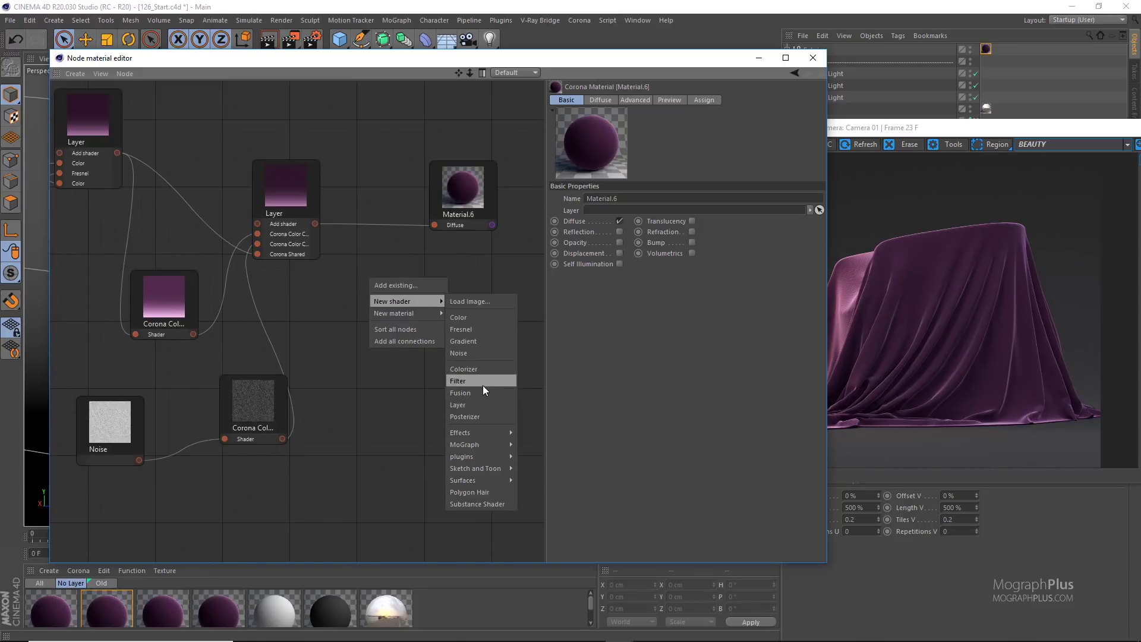
pyautogui.click(482, 402)
pyautogui.moveTo(367, 319); pyautogui.dragTo(429, 305)
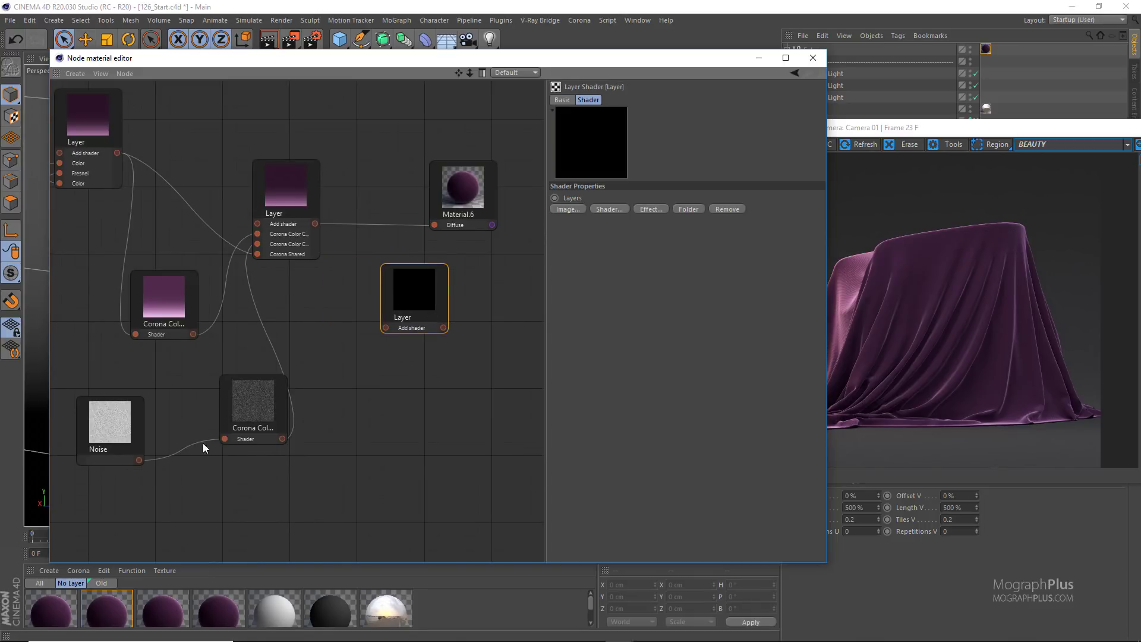
pyautogui.click(110, 423)
pyautogui.moveTo(110, 423); pyautogui.dragTo(61, 485)
pyautogui.click(249, 415)
pyautogui.moveTo(248, 415); pyautogui.dragTo(183, 426)
pyautogui.scroll(1, 379, 292)
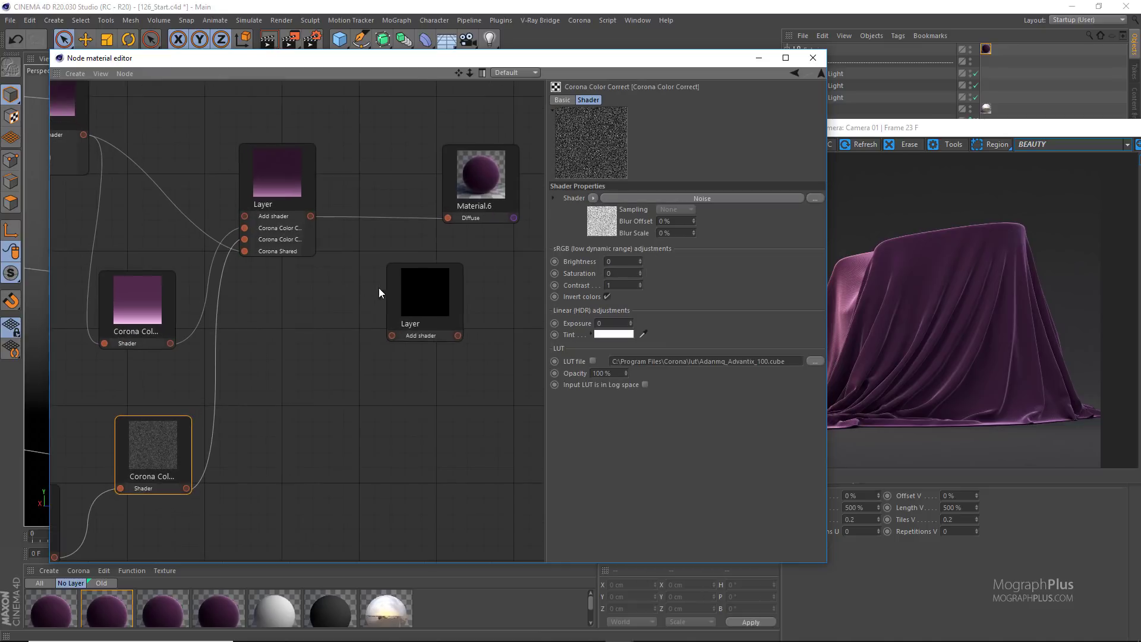
# Feed the noise-masked Layer's output into the new Layer node, and assign the duplicated material to the Fabric object's texture tag.
pyautogui.moveTo(310, 215); pyautogui.dragTo(391, 335)
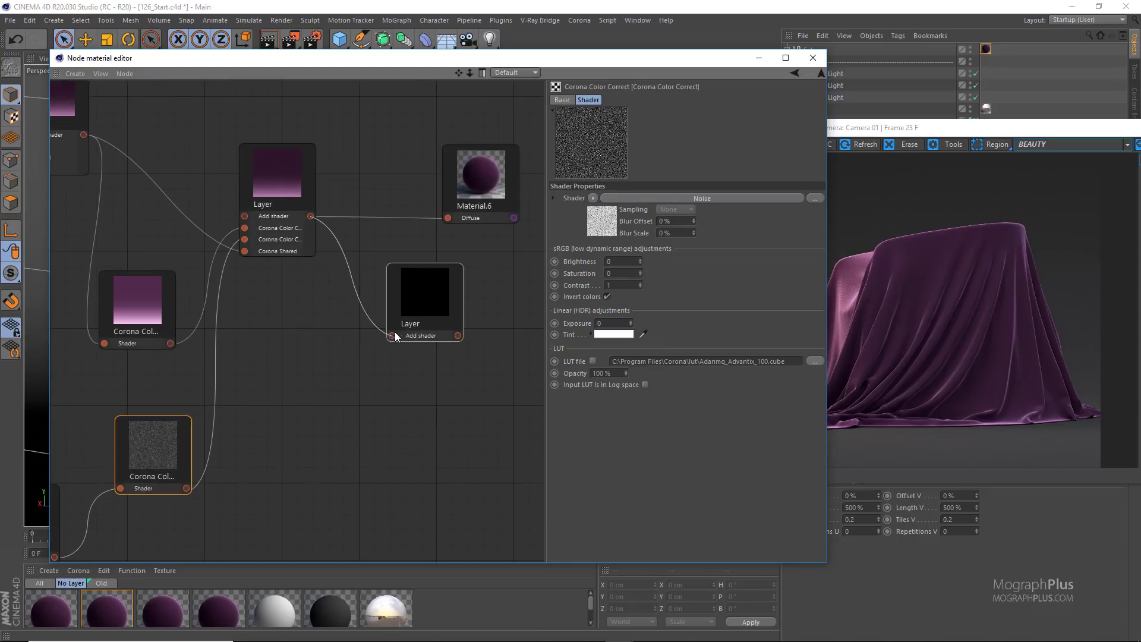
pyautogui.moveTo(433, 291); pyautogui.dragTo(415, 307)
pyautogui.moveTo(480, 180); pyautogui.dragTo(490, 170)
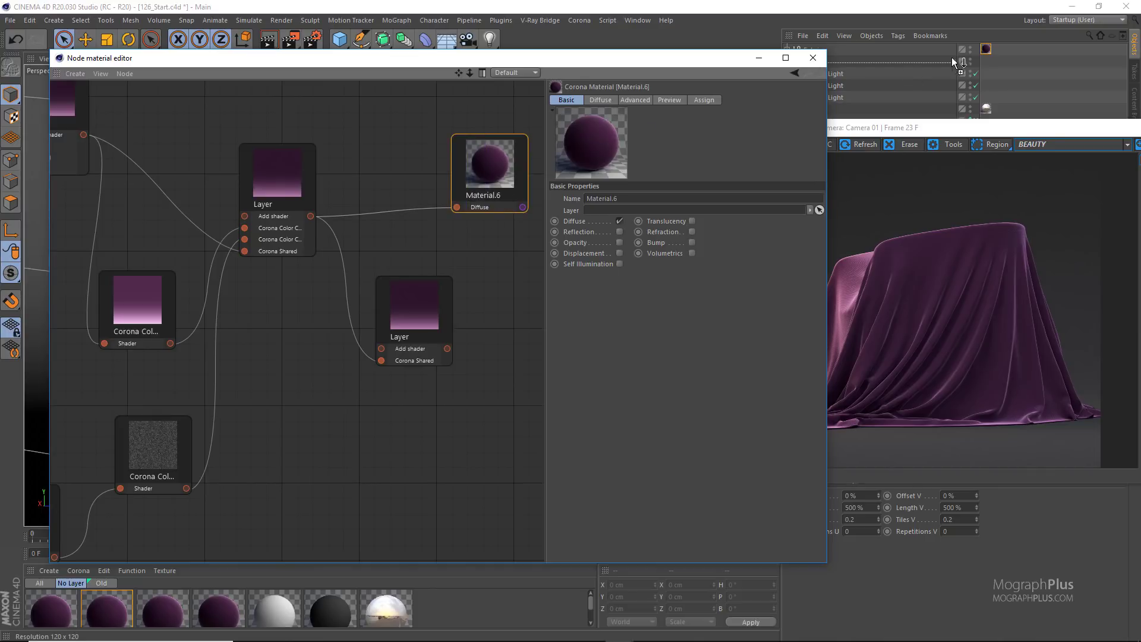
pyautogui.moveTo(953, 62); pyautogui.dragTo(983, 53)
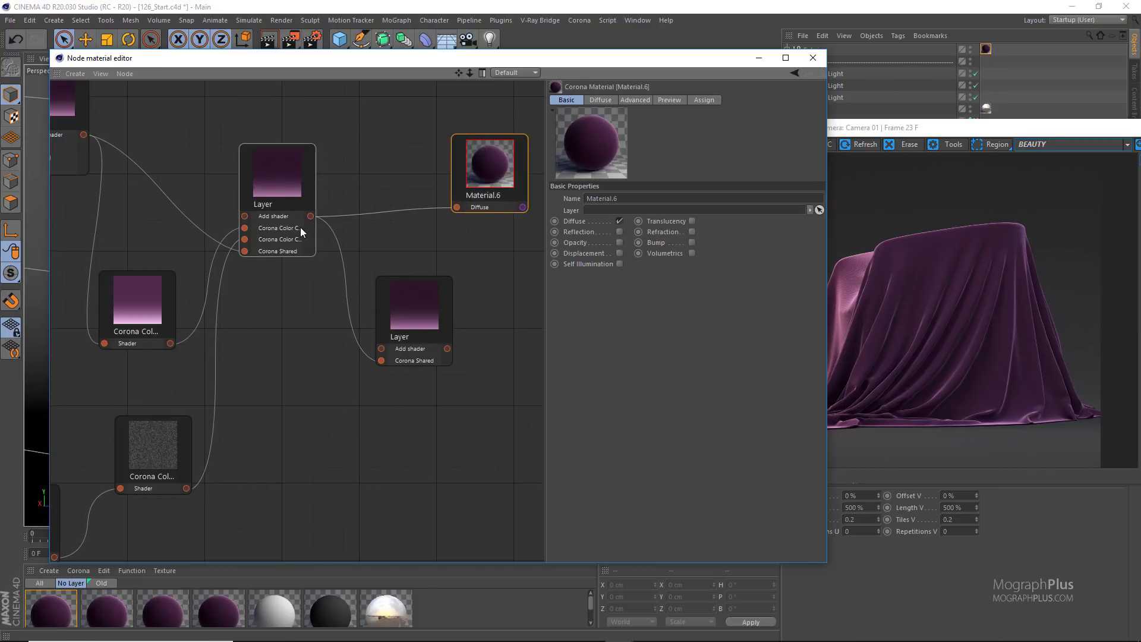
# Add a Corona Color Correct node below the new Layer and connect the noise-masked Layer's output to its Shader input.
pyautogui.rightClick(329, 416)
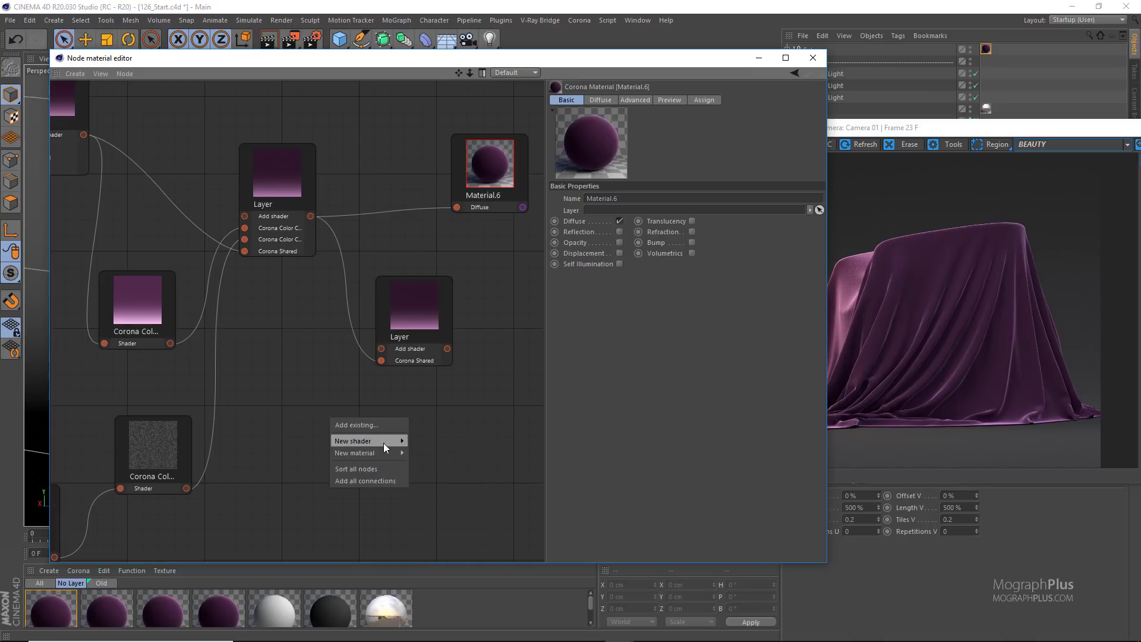
pyautogui.moveTo(383, 443)
pyautogui.moveTo(450, 585)
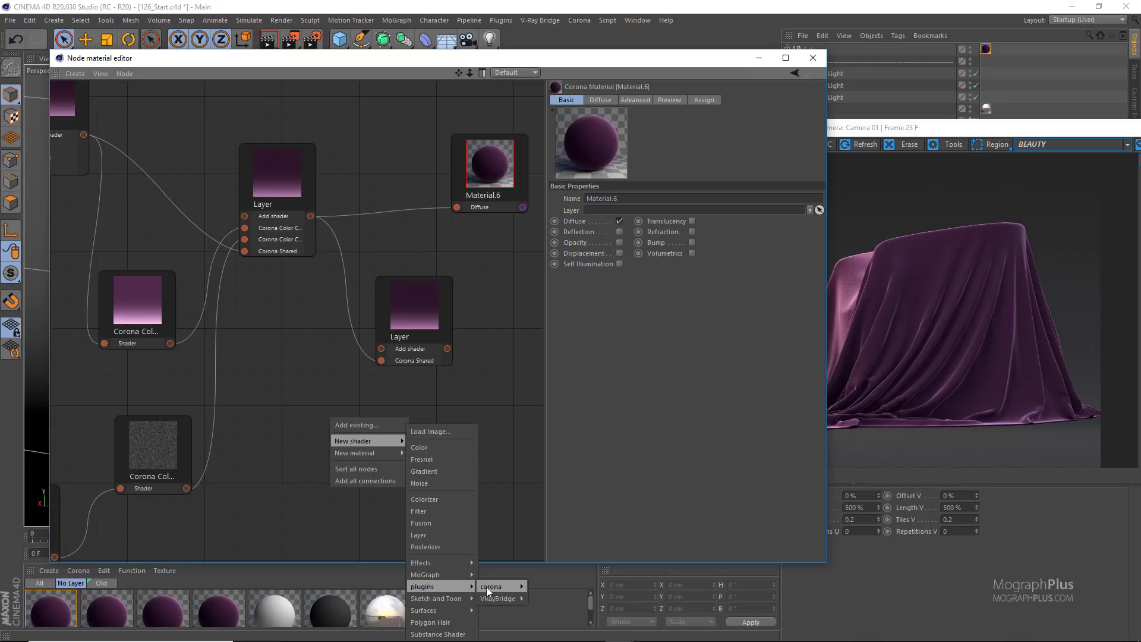
pyautogui.moveTo(486, 586)
pyautogui.click(601, 537)
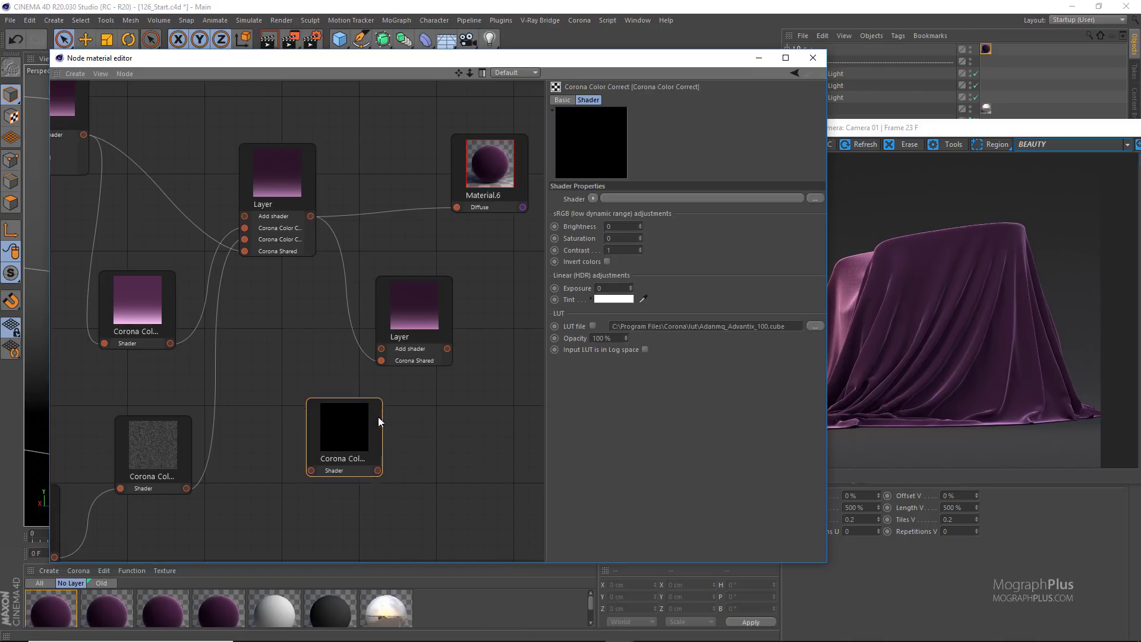
pyautogui.moveTo(378, 422); pyautogui.dragTo(398, 440)
pyautogui.moveTo(394, 320); pyautogui.dragTo(435, 303)
pyautogui.moveTo(310, 215); pyautogui.dragTo(331, 487)
pyautogui.moveTo(436, 429); pyautogui.dragTo(321, 493)
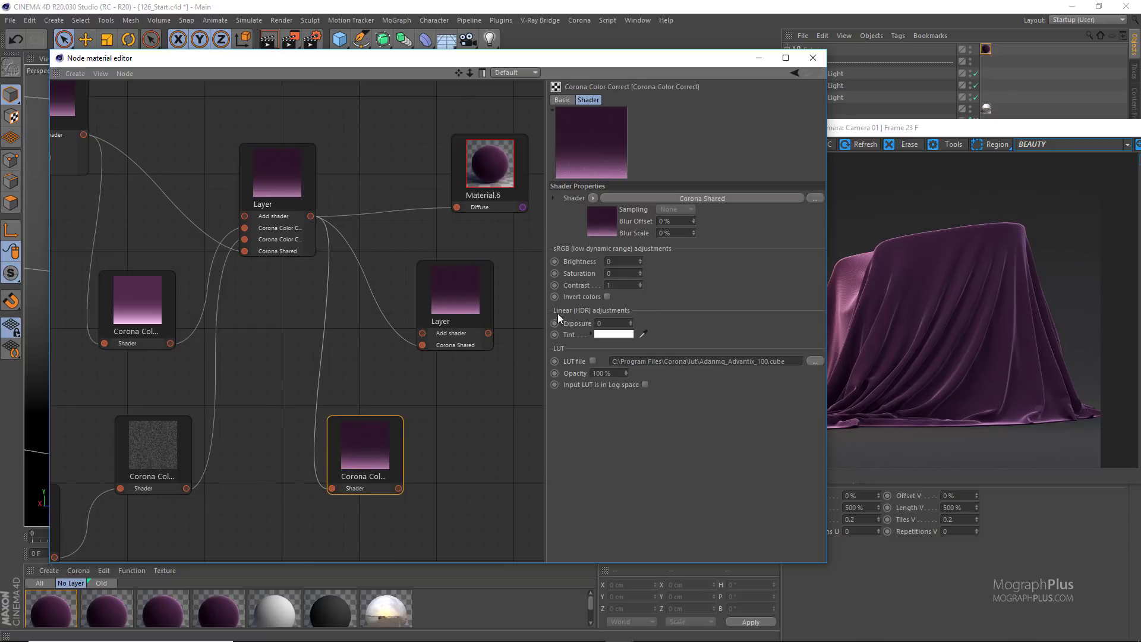
# Set the new Corona Color Correct node's brightness to 0.35.
pyautogui.click(631, 266)
pyautogui.write('0.35')
pyautogui.press('Return')
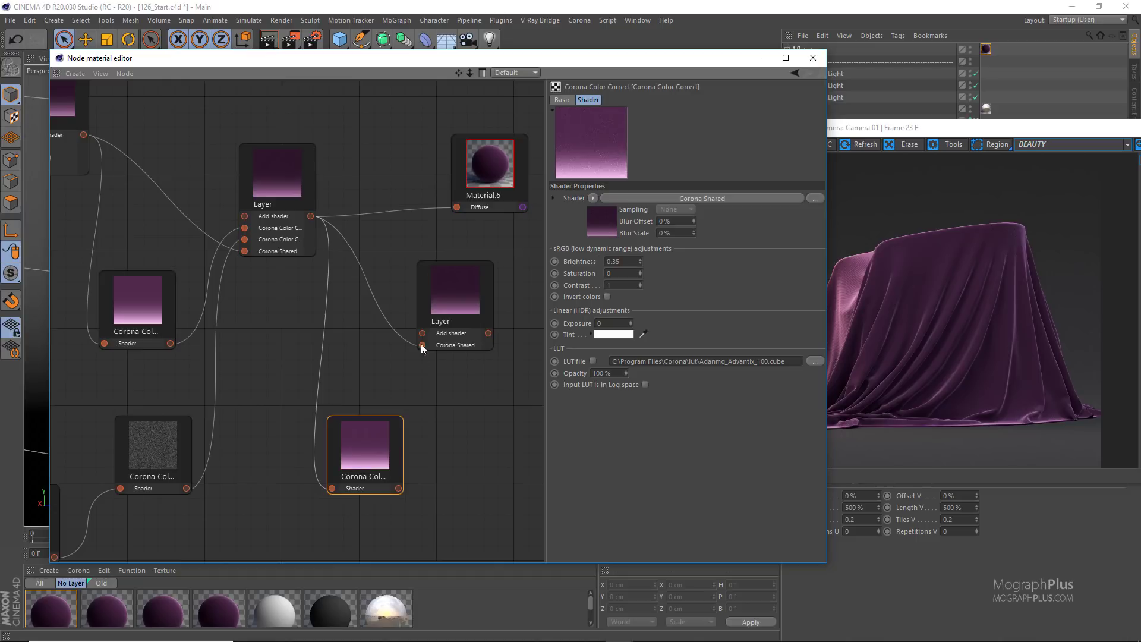
# Connect the brightened Corona Color Correct node to the new Layer node as a layer above Corona Shared.
pyautogui.scroll(1, 412, 448)
pyautogui.moveTo(412, 447); pyautogui.dragTo(339, 396, button='middle')
pyautogui.click(419, 229)
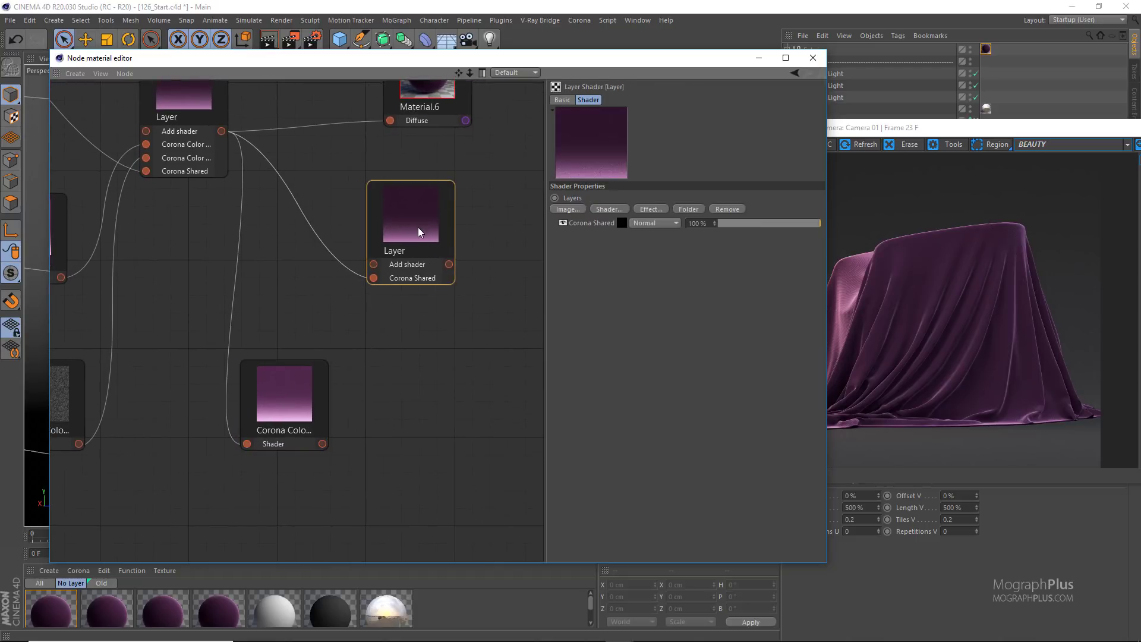
pyautogui.moveTo(322, 443); pyautogui.dragTo(374, 261)
pyautogui.scroll(-1, 355, 344)
pyautogui.scroll(-2, 355, 354)
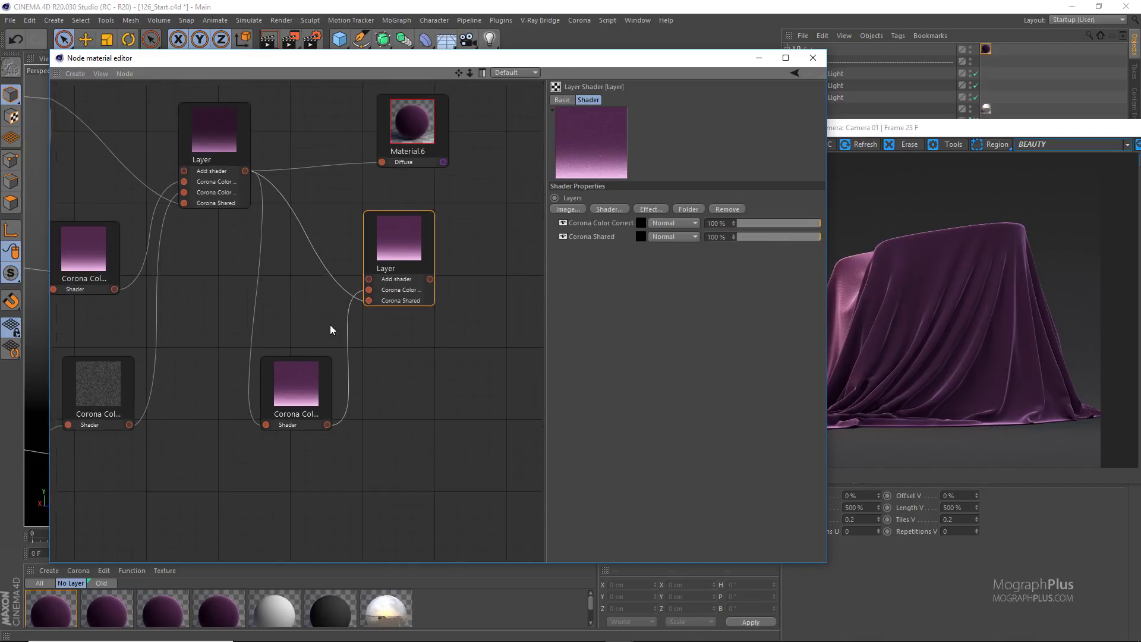
# Space out the material and new Layer nodes, and load the BW8 image from the tex folder as a Bitmap node.
pyautogui.click(440, 162)
pyautogui.scroll(-3, 398, 266)
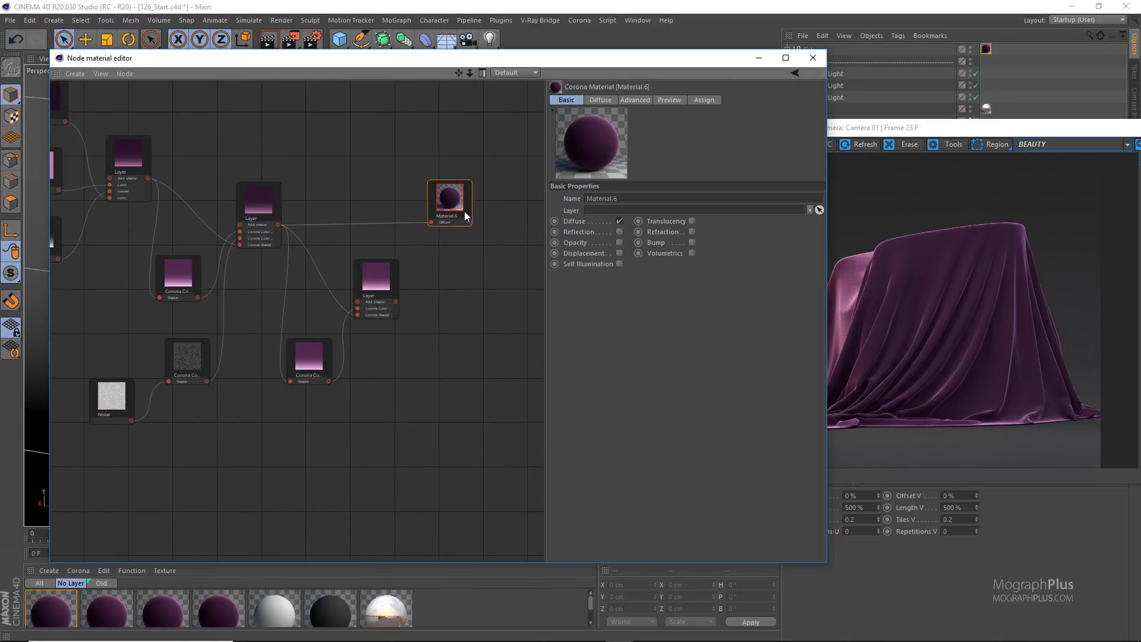
pyautogui.moveTo(464, 211); pyautogui.dragTo(481, 225)
pyautogui.moveTo(379, 283); pyautogui.dragTo(395, 273)
pyautogui.rightClick(382, 403)
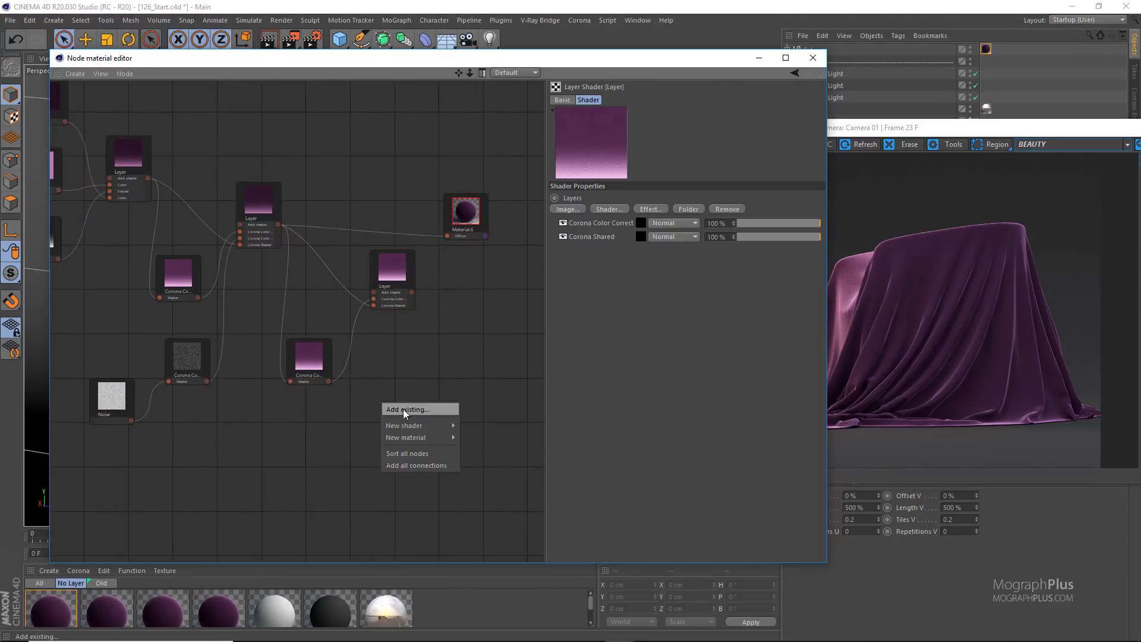
pyautogui.moveTo(435, 424)
pyautogui.click(484, 422)
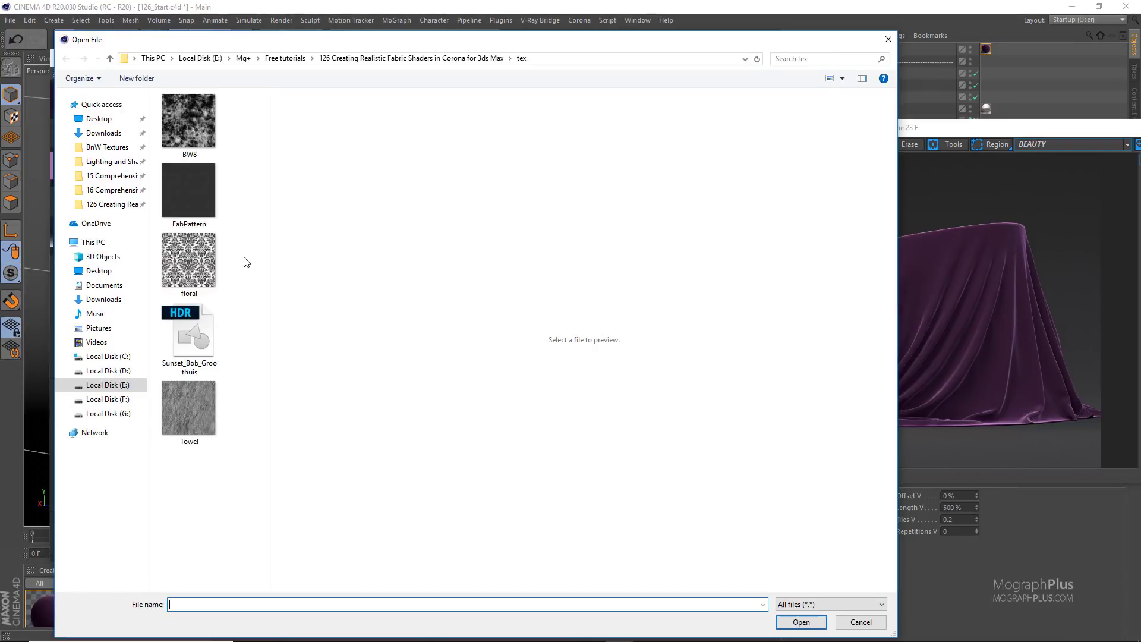
pyautogui.doubleClick(195, 127)
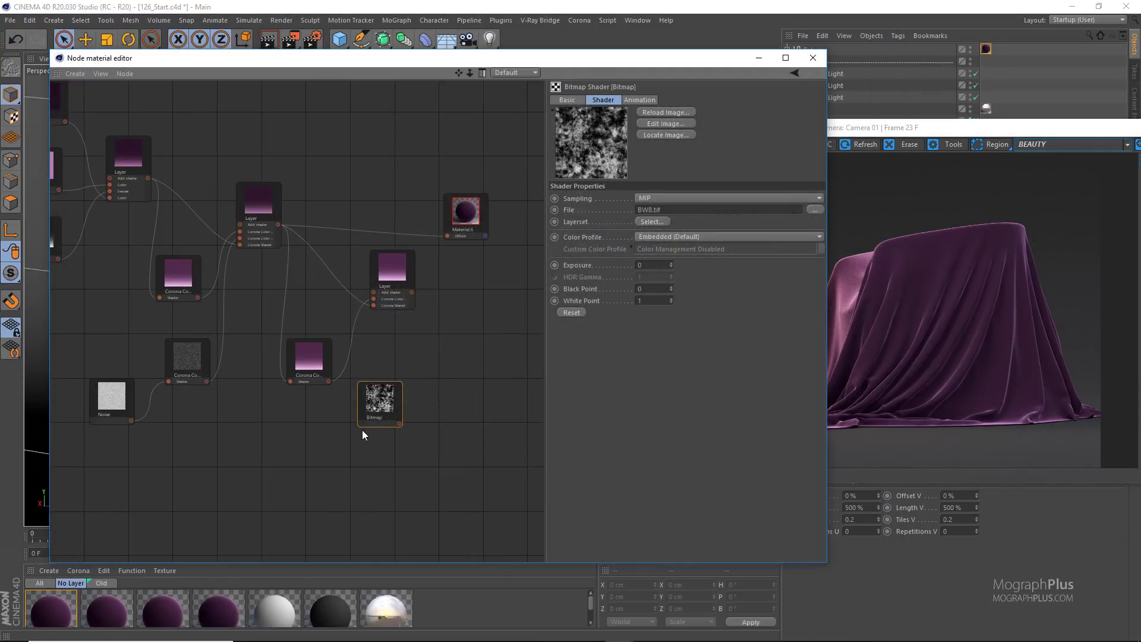
# Connect the BW8 bitmap to the new Layer and place it between Corona Color Correct and Corona Shared in Layer Mask mode.
pyautogui.scroll(1, 364, 435)
pyautogui.click(392, 282)
pyautogui.scroll(1, 401, 425)
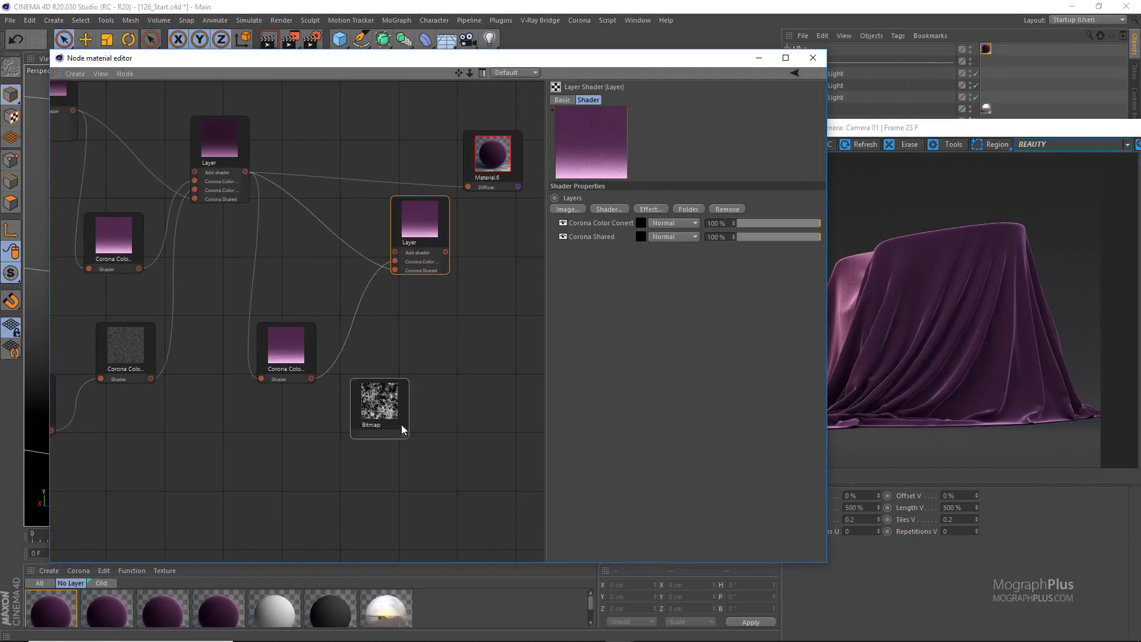
pyautogui.moveTo(405, 434); pyautogui.dragTo(392, 251)
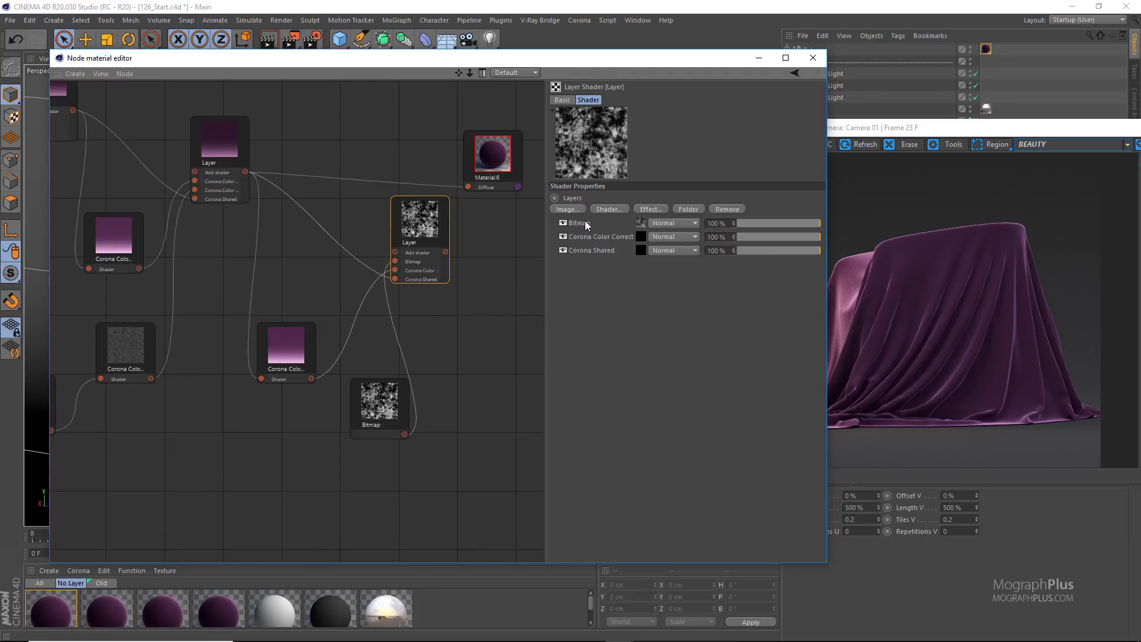
pyautogui.moveTo(586, 224); pyautogui.dragTo(581, 238)
pyautogui.click(674, 237)
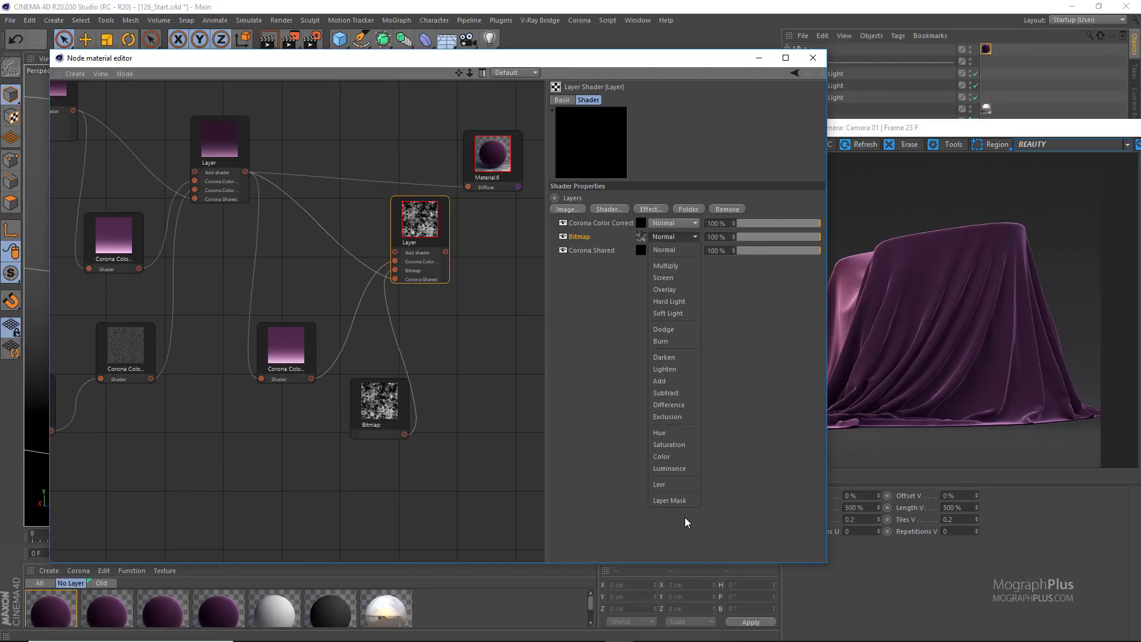
pyautogui.click(683, 500)
pyautogui.moveTo(376, 412); pyautogui.dragTo(311, 448)
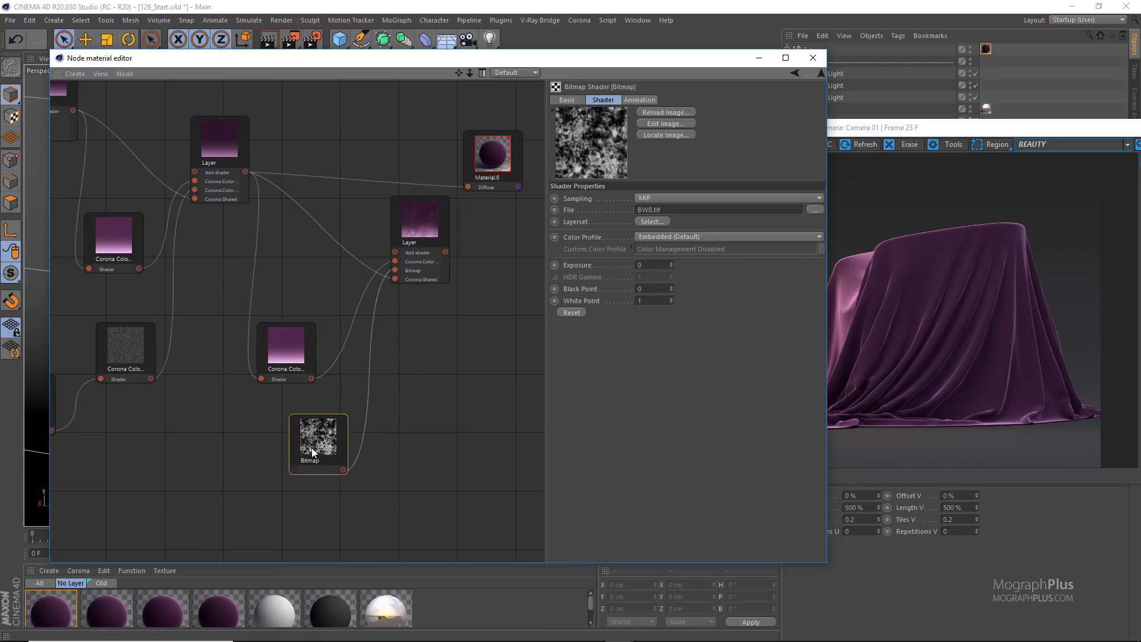
pyautogui.scroll(2, 418, 268)
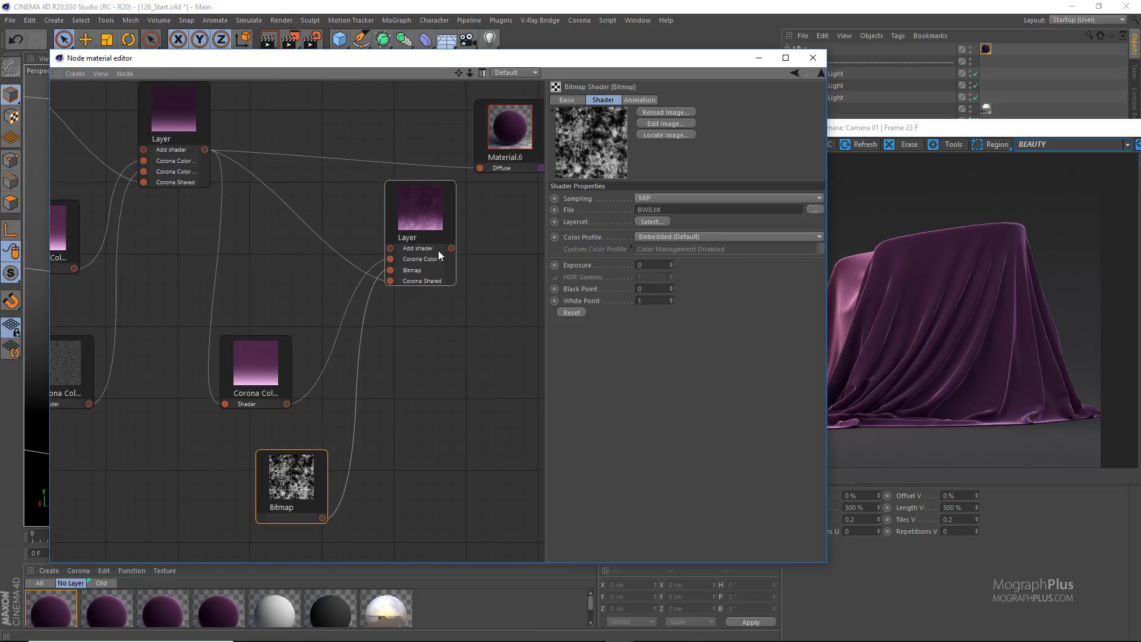
# Connect the new Layer node's output to the Diffuse input of Material.6.
pyautogui.moveTo(452, 248); pyautogui.dragTo(479, 169)
pyautogui.scroll(-1, 462, 272)
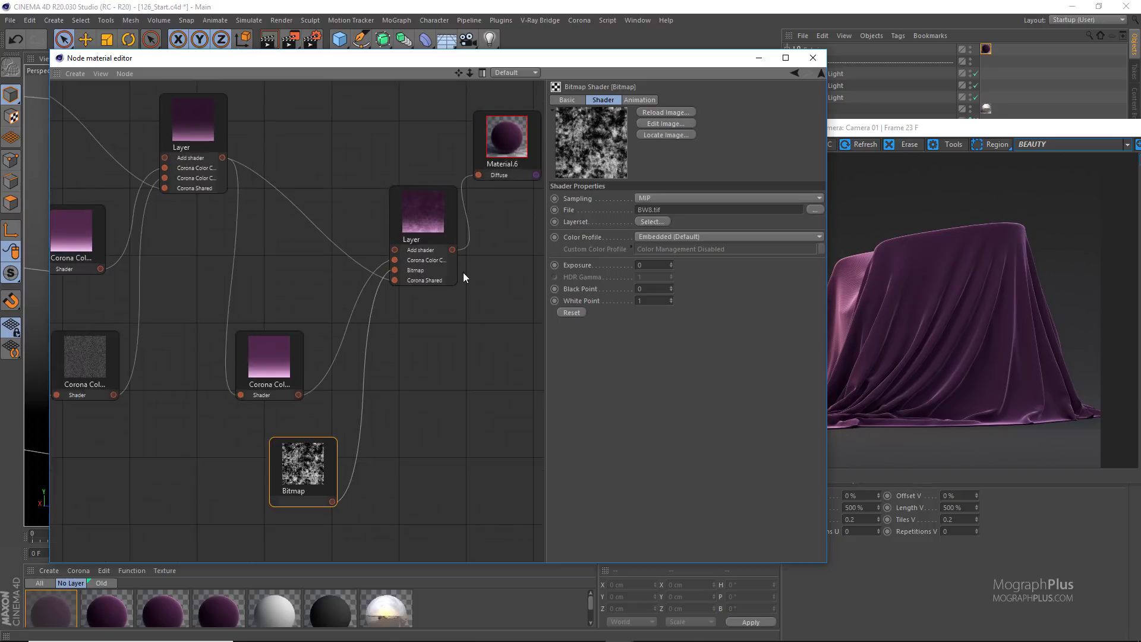
pyautogui.scroll(1, 479, 318)
pyautogui.scroll(1, 472, 249)
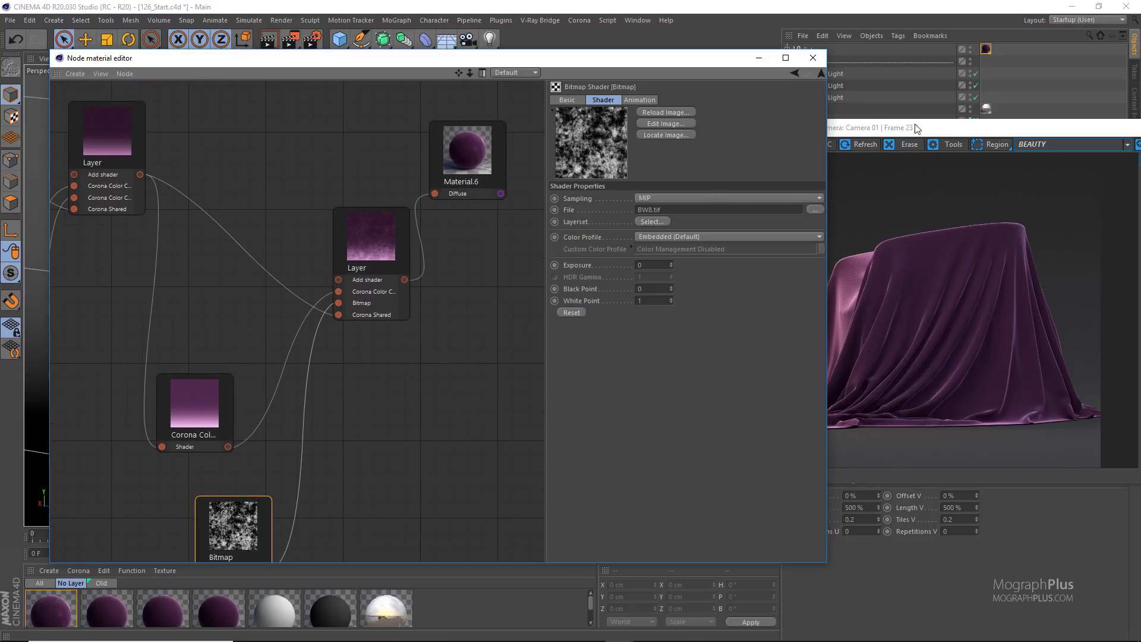
# Reposition the render window and the node material editor so the fabric render and the nodes can be seen side by side.
pyautogui.moveTo(999, 126); pyautogui.dragTo(436, 133)
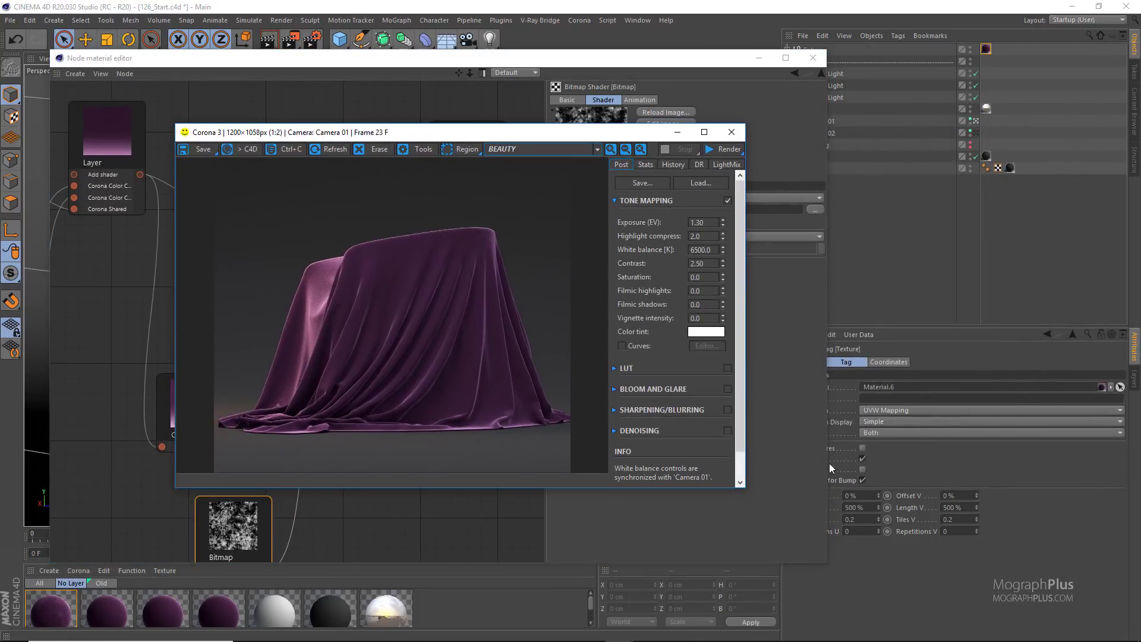
pyautogui.click(868, 517)
pyautogui.click(597, 148)
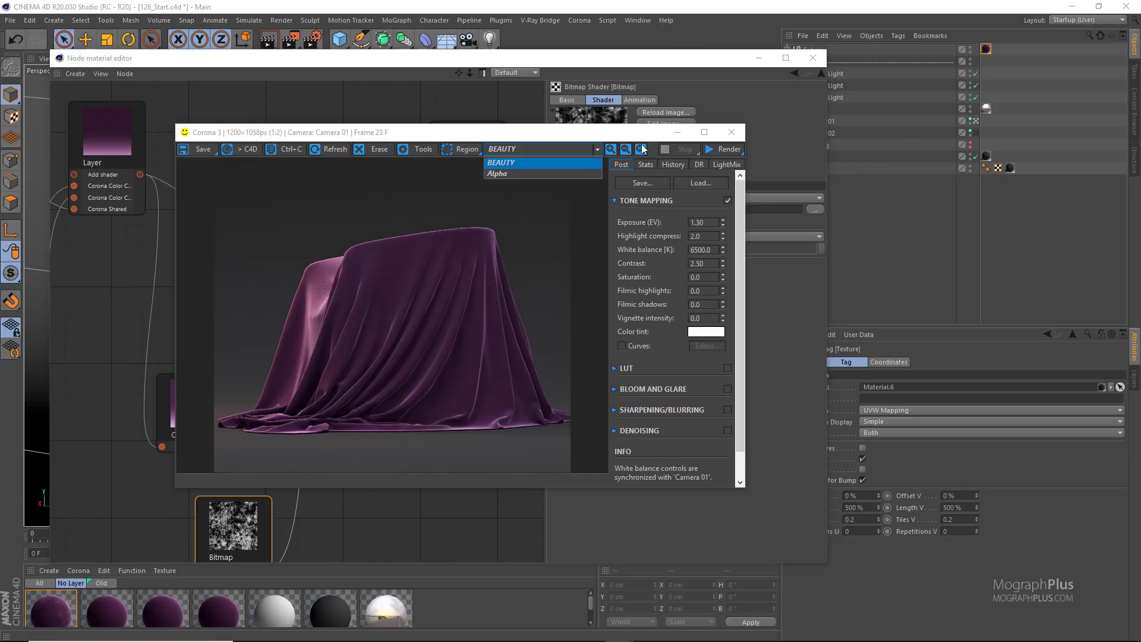
pyautogui.moveTo(606, 137); pyautogui.dragTo(987, 150)
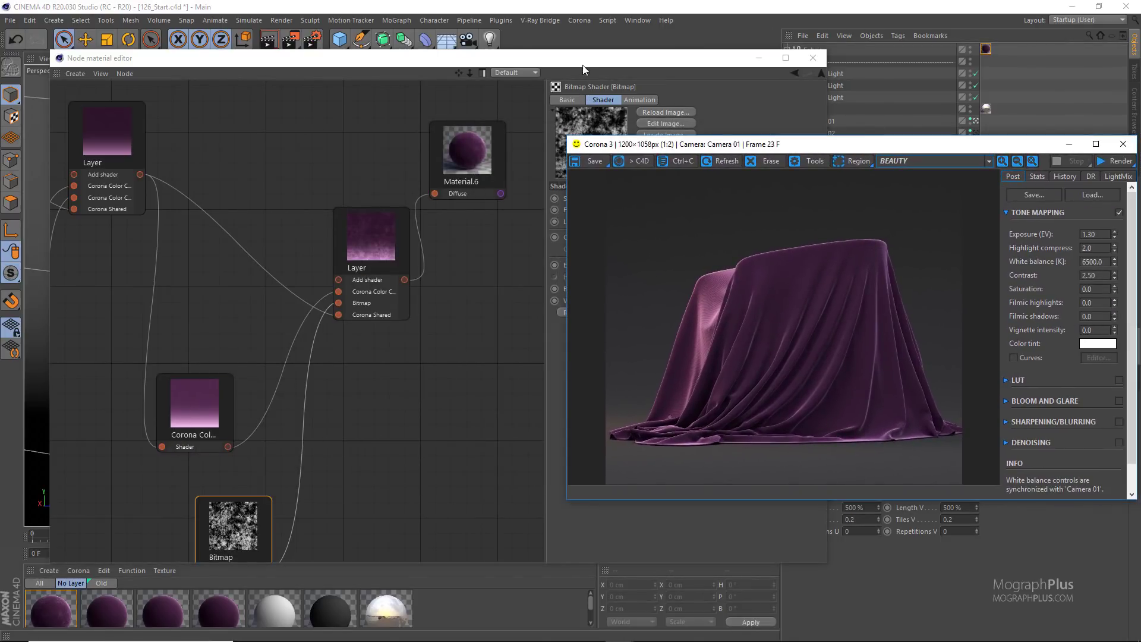
pyautogui.moveTo(583, 66); pyautogui.dragTo(459, 49)
# Review the whole node network, select Material.6 and start rendering the crushed velvet fabric.
pyautogui.scroll(-5, 241, 301)
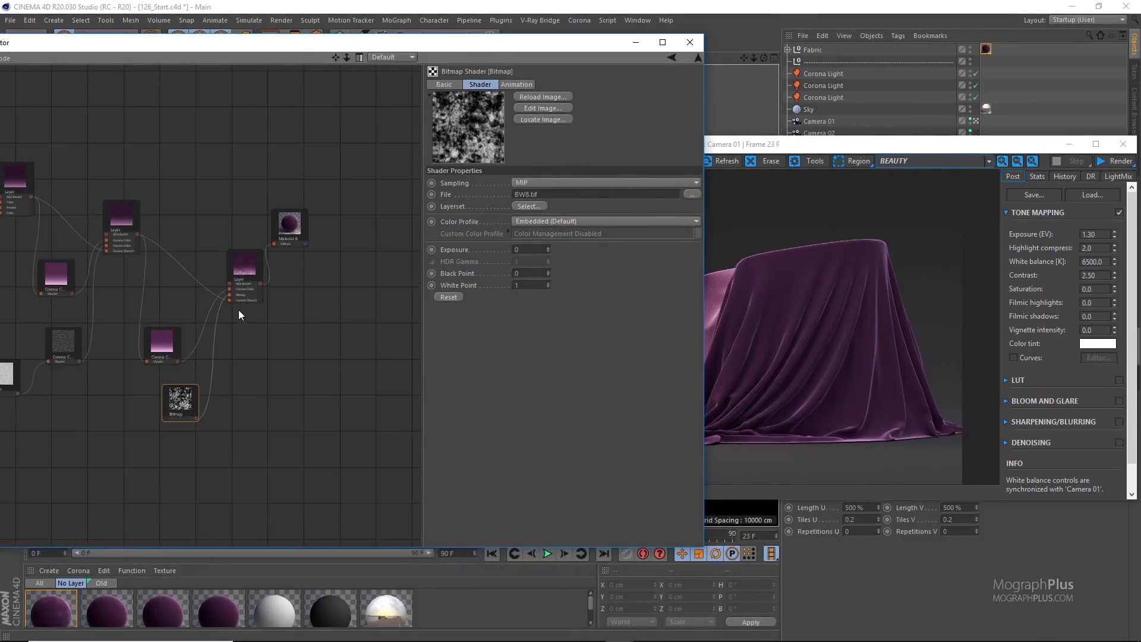
pyautogui.moveTo(112, 369); pyautogui.dragTo(212, 371, button='middle')
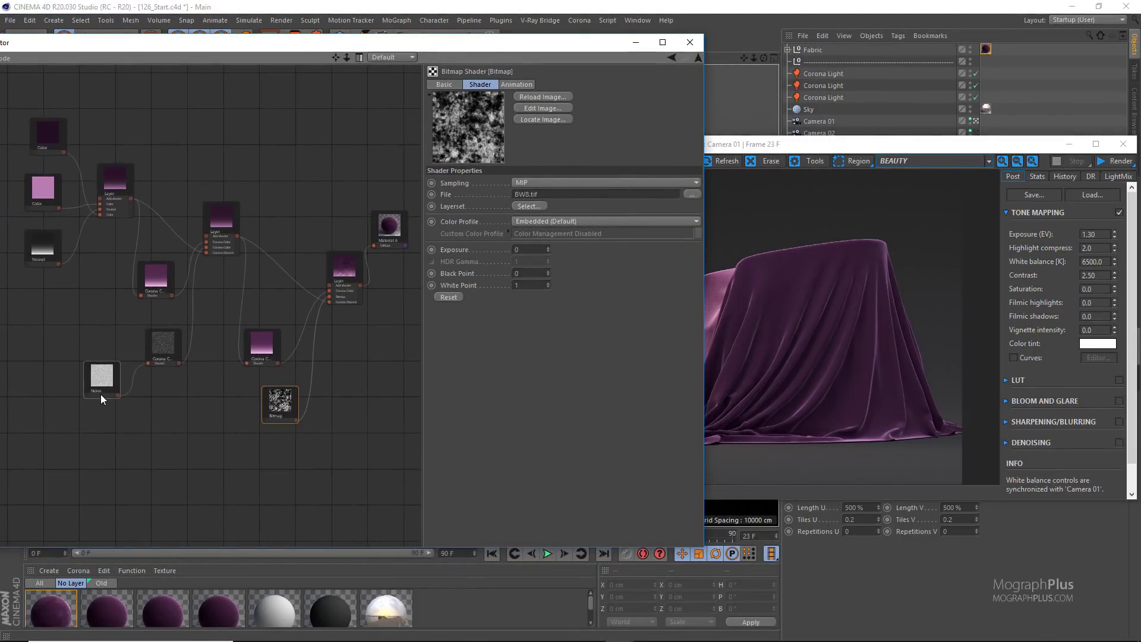
pyautogui.scroll(1, 95, 394)
pyautogui.moveTo(94, 394); pyautogui.dragTo(77, 411, button='middle')
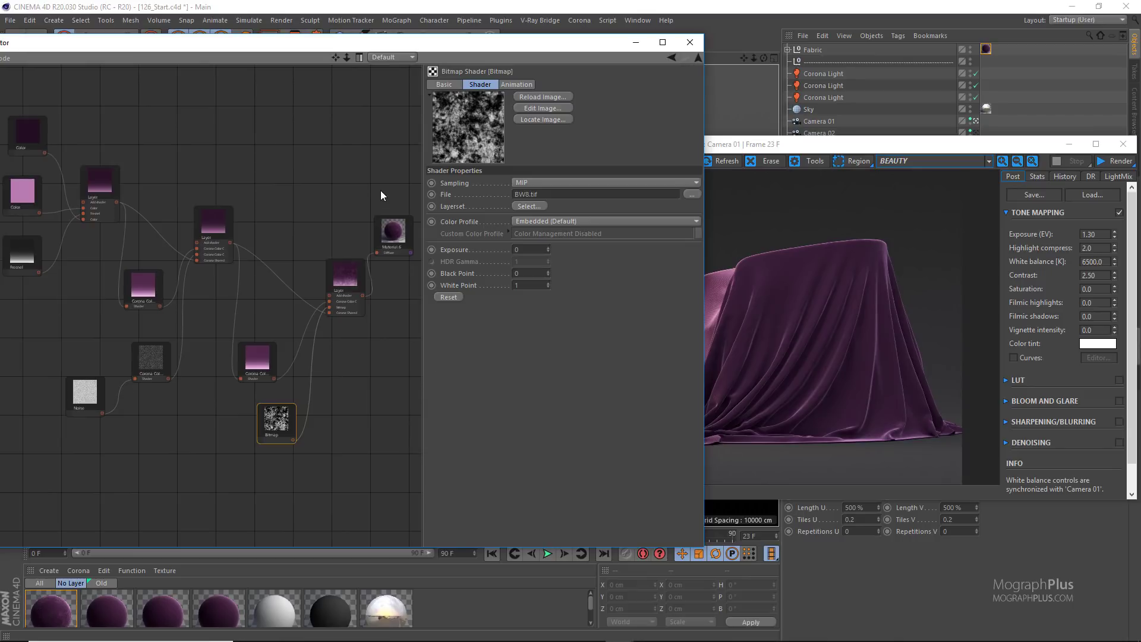
pyautogui.scroll(2, 374, 294)
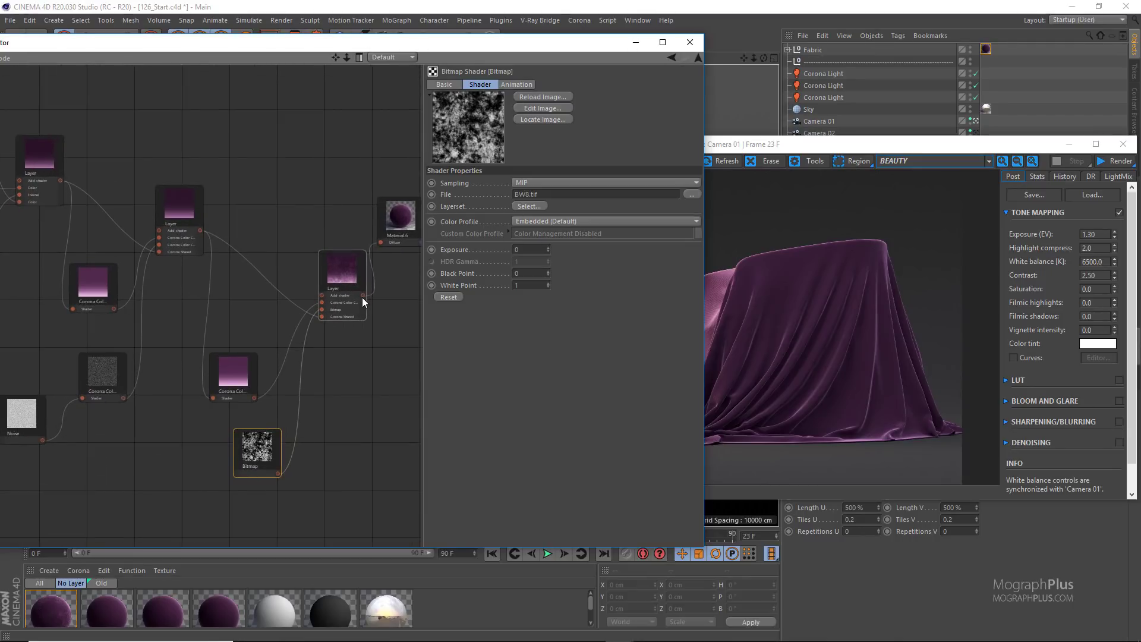
pyautogui.moveTo(398, 281); pyautogui.dragTo(390, 200)
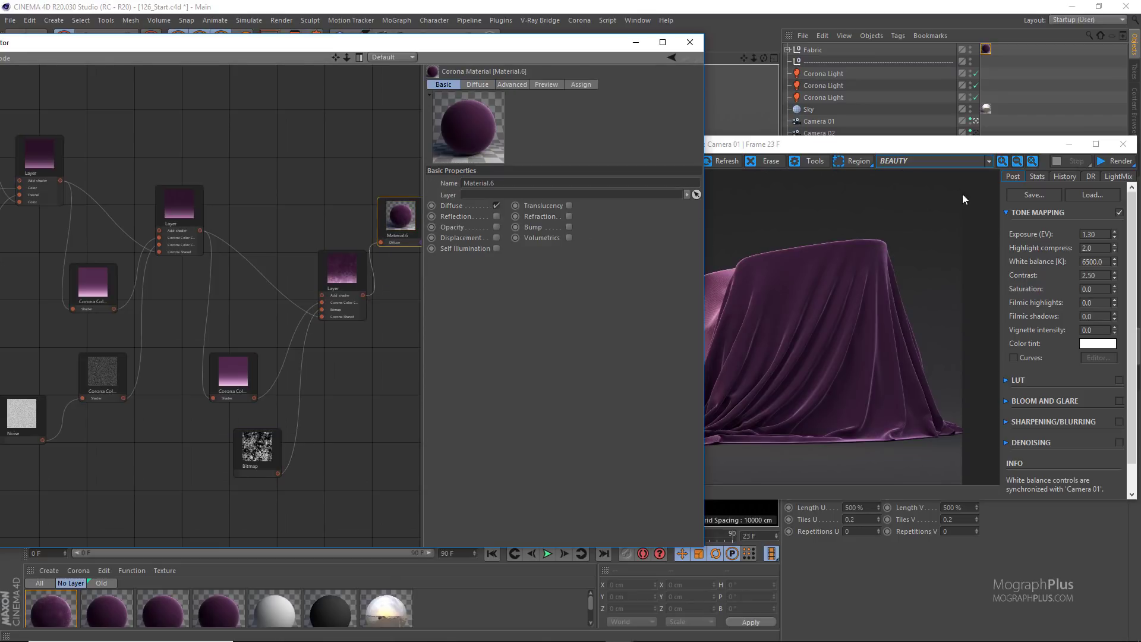
pyautogui.click(1116, 162)
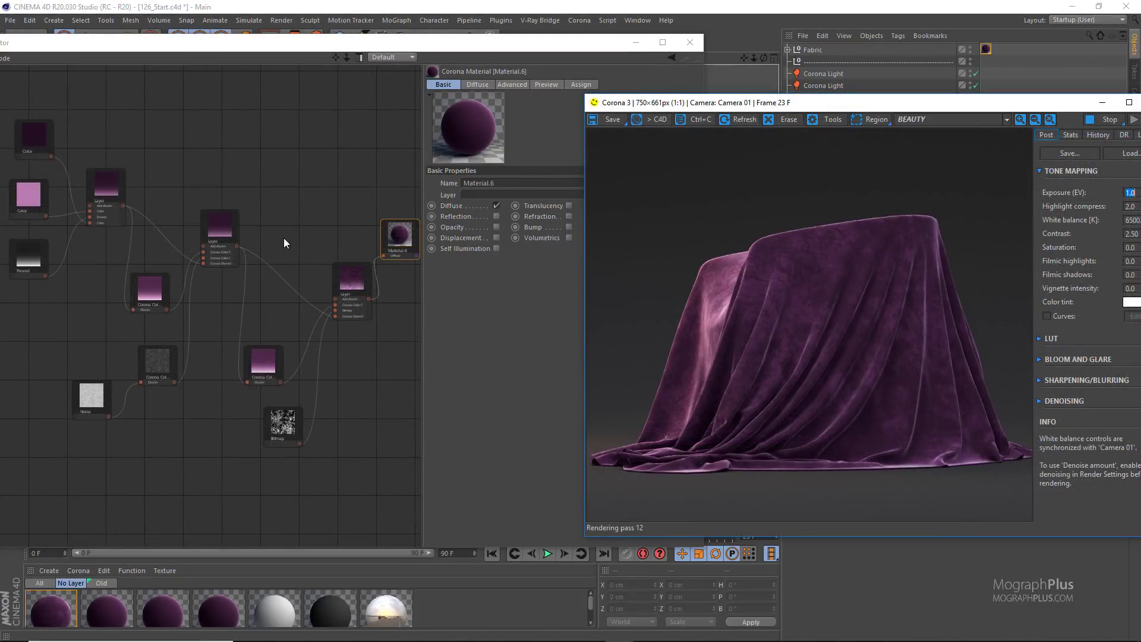
# Space Material.6 away from the final Layer node and select that Layer to show its shader layers.
pyautogui.scroll(1, 832, 377)
pyautogui.scroll(-1, 777, 337)
pyautogui.moveTo(344, 338); pyautogui.dragTo(218, 344, button='middle')
pyautogui.scroll(1, 304, 332)
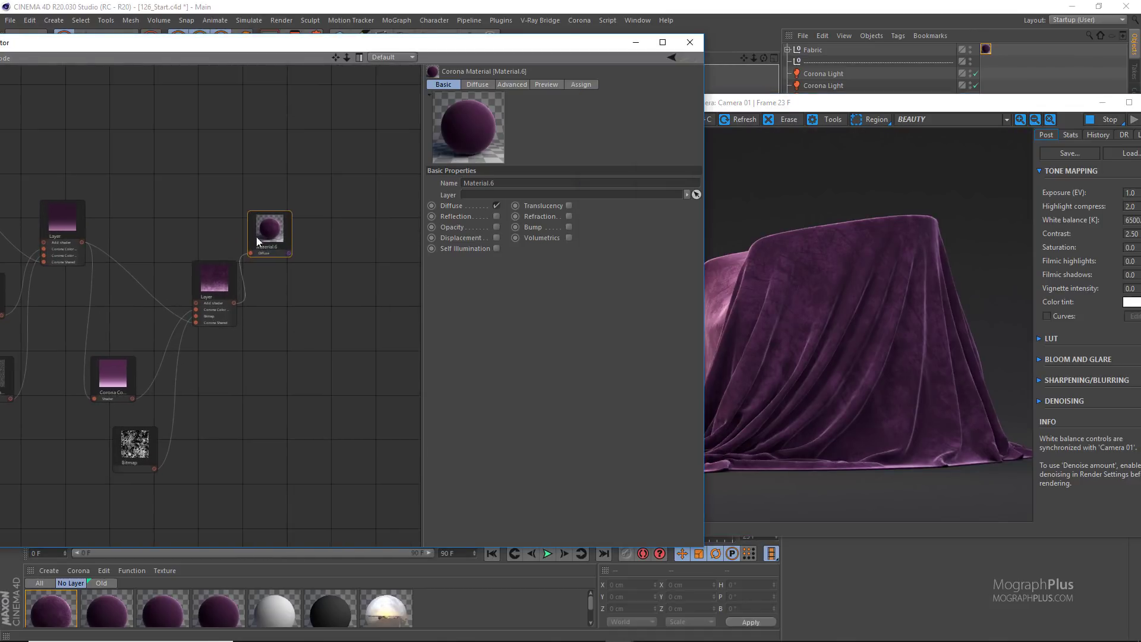
pyautogui.moveTo(280, 225); pyautogui.dragTo(337, 259)
pyautogui.scroll(6, 261, 319)
pyautogui.moveTo(205, 379); pyautogui.dragTo(146, 240)
pyautogui.scroll(-3, 203, 356)
pyautogui.moveTo(116, 384); pyautogui.dragTo(204, 363, button='middle')
pyautogui.scroll(-2, 205, 362)
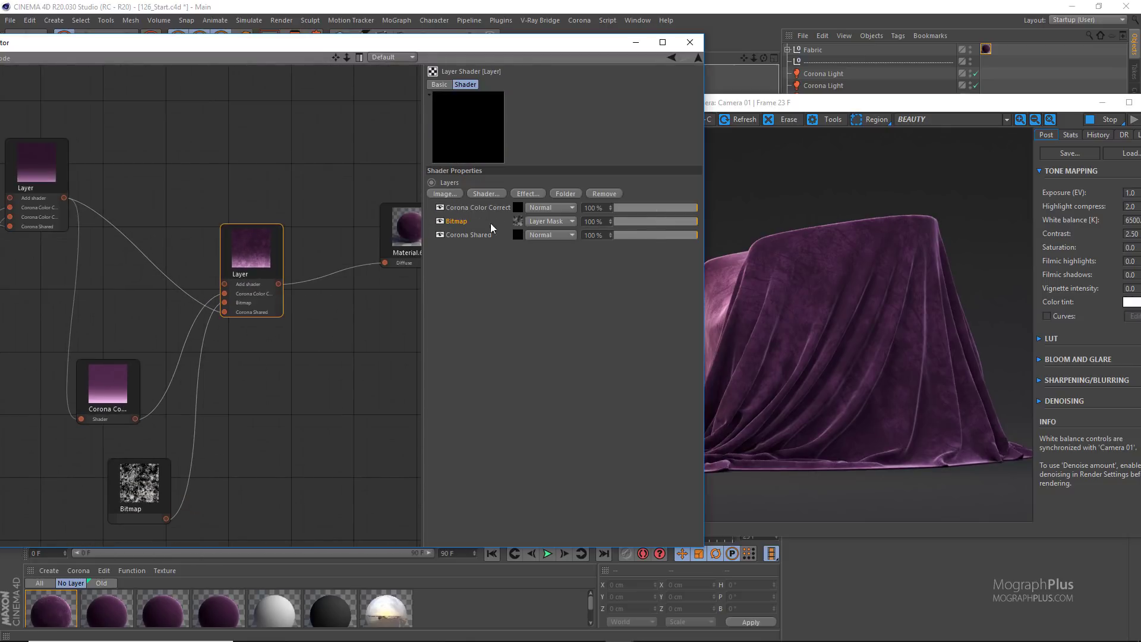
# Add an HSL effect on top of the final Layer's stack with Hue -127° and Saturation 15%.
pyautogui.click(530, 191)
pyautogui.click(606, 208)
pyautogui.moveTo(612, 208); pyautogui.dragTo(606, 208)
pyautogui.click(576, 208)
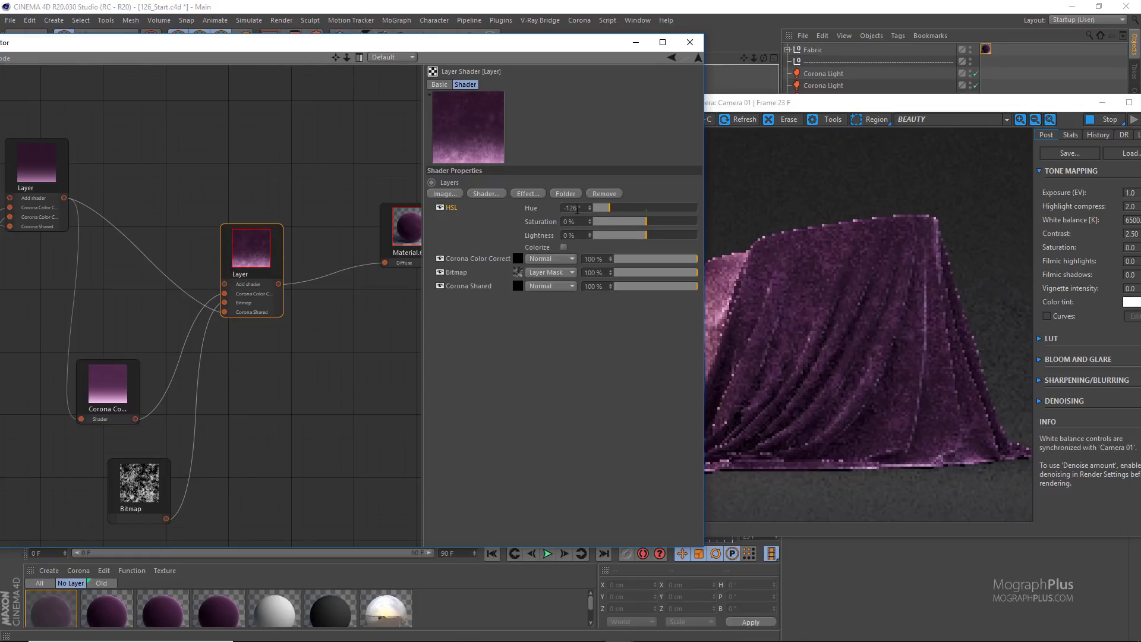
pyautogui.scroll(4, 577, 209)
pyautogui.scroll(-2, 585, 209)
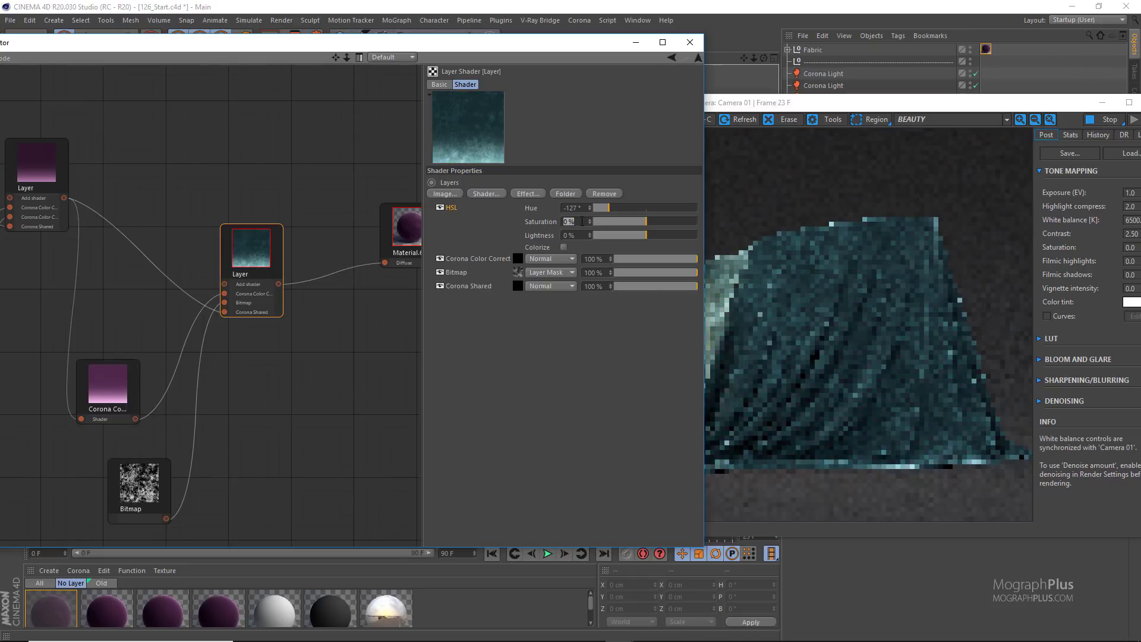
pyautogui.write('15')
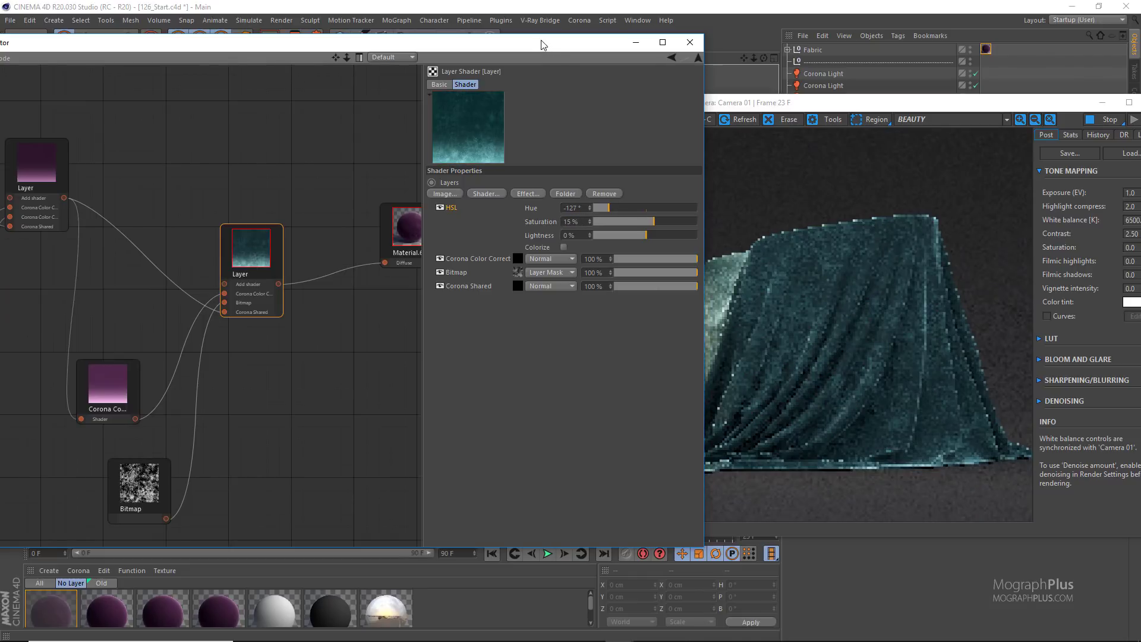
pyautogui.moveTo(525, 46); pyautogui.dragTo(432, 46)
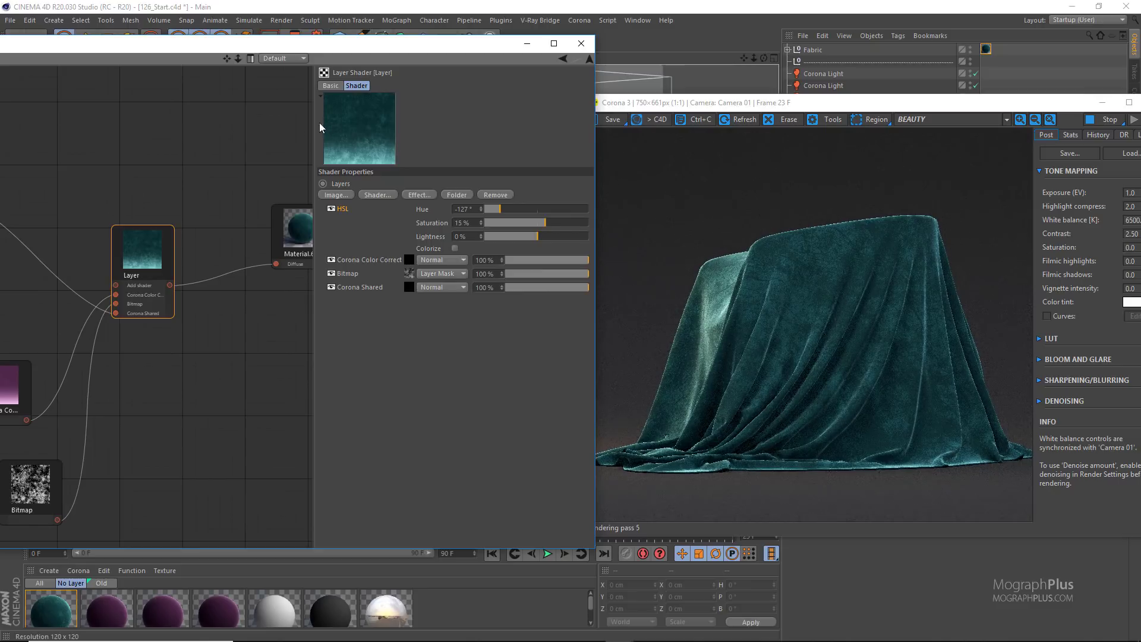
# Try routing the final Layer through a new Filter shader to Material.6, and delete the Filter node.
pyautogui.rightClick(224, 349)
pyautogui.moveTo(266, 373)
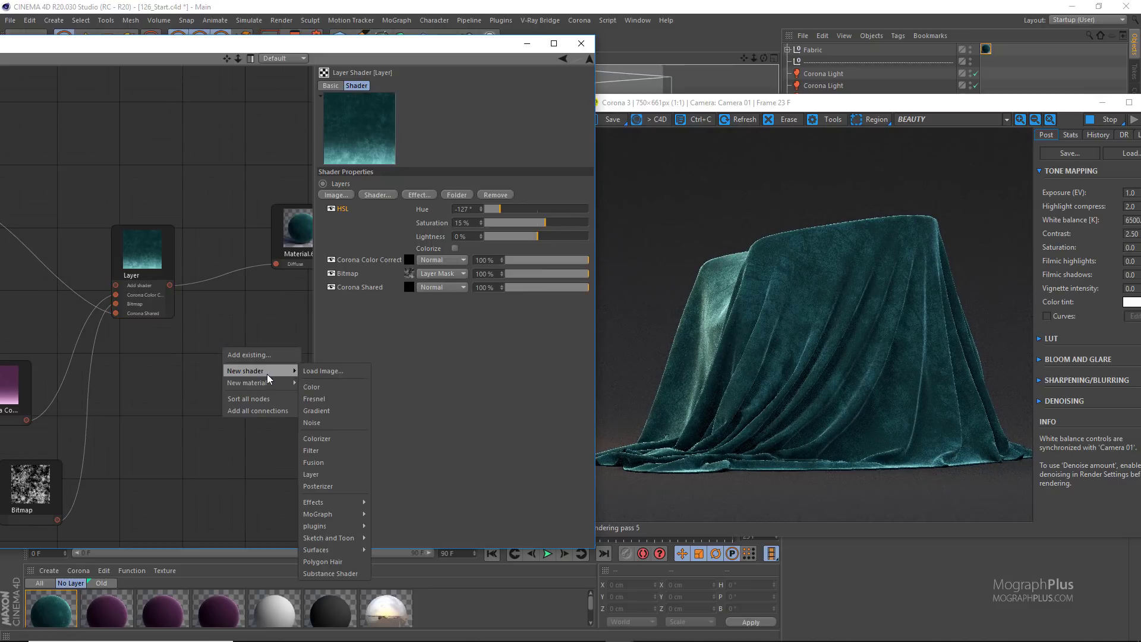
pyautogui.click(351, 451)
pyautogui.moveTo(231, 351); pyautogui.dragTo(251, 394)
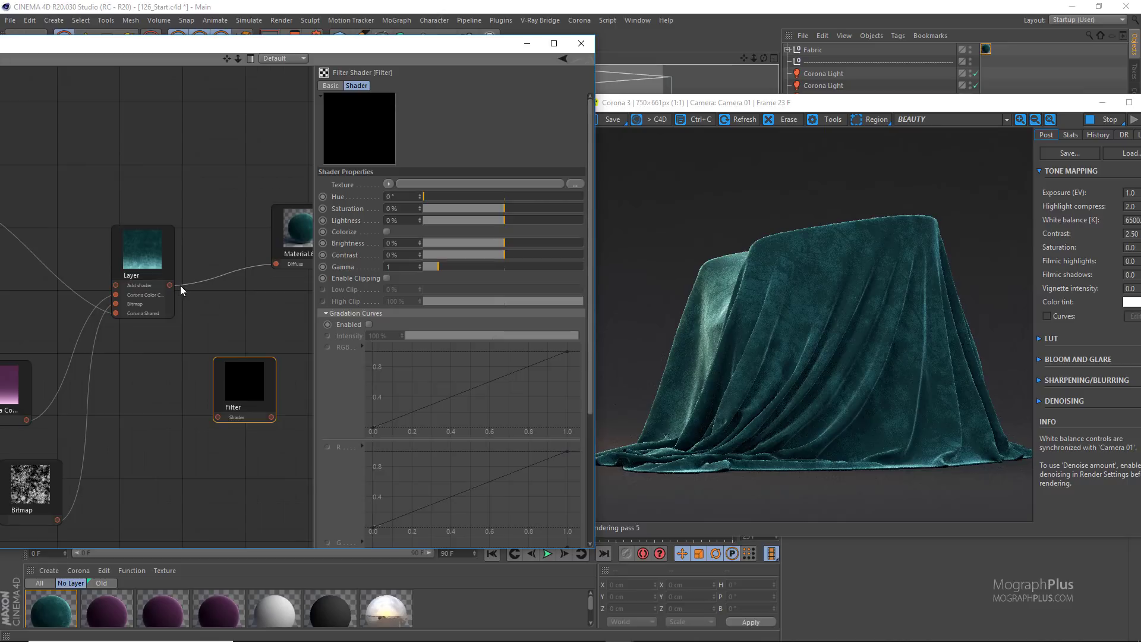
pyautogui.moveTo(169, 284); pyautogui.dragTo(218, 416)
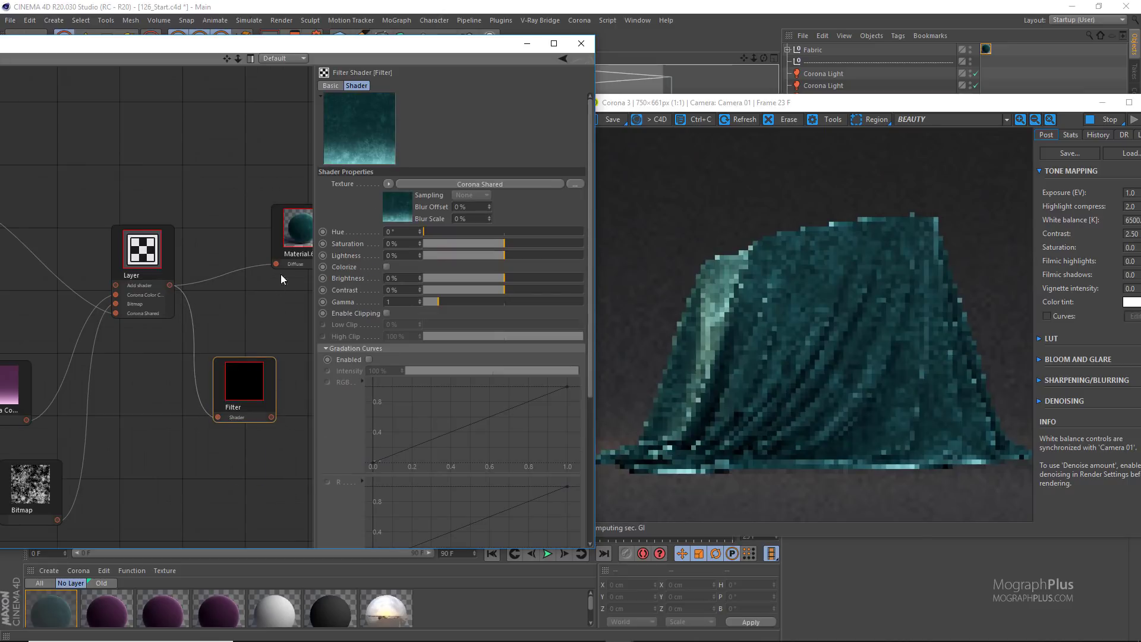
pyautogui.moveTo(271, 417); pyautogui.dragTo(276, 264)
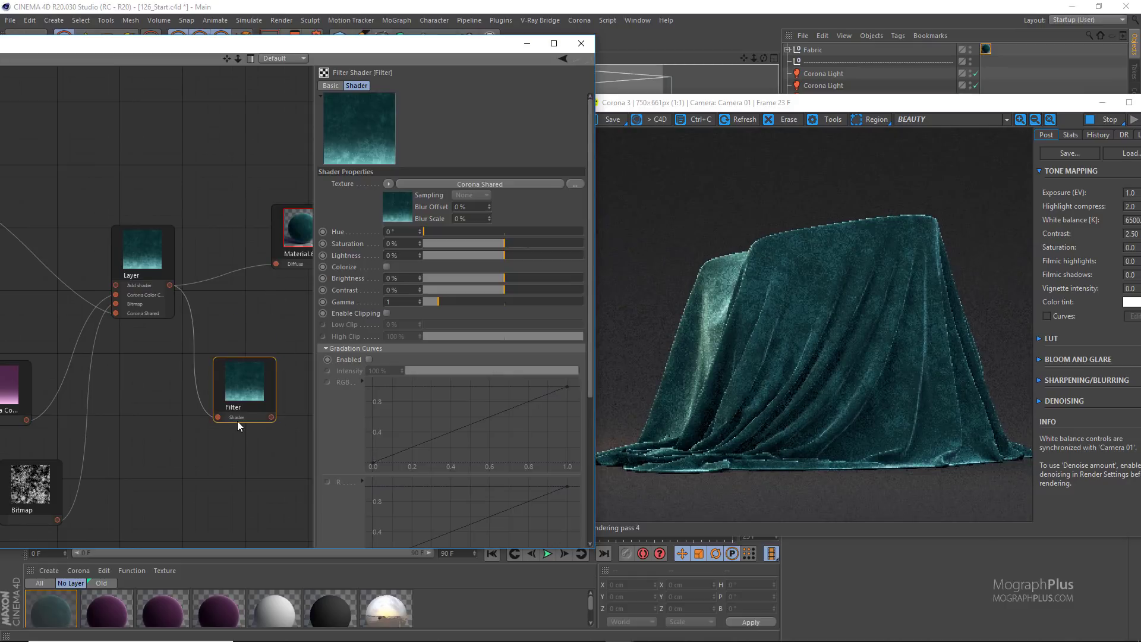
pyautogui.press('Delete')
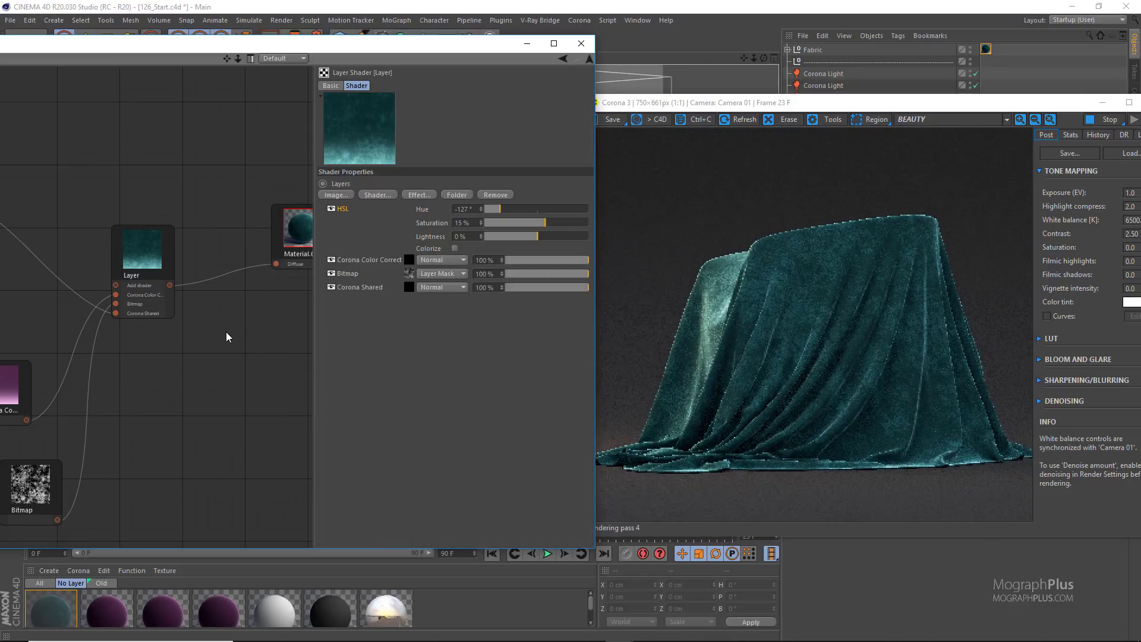
# Create a new Corona material in an empty area of the node view and assign it to the Fabric object.
pyautogui.scroll(-2, 226, 333)
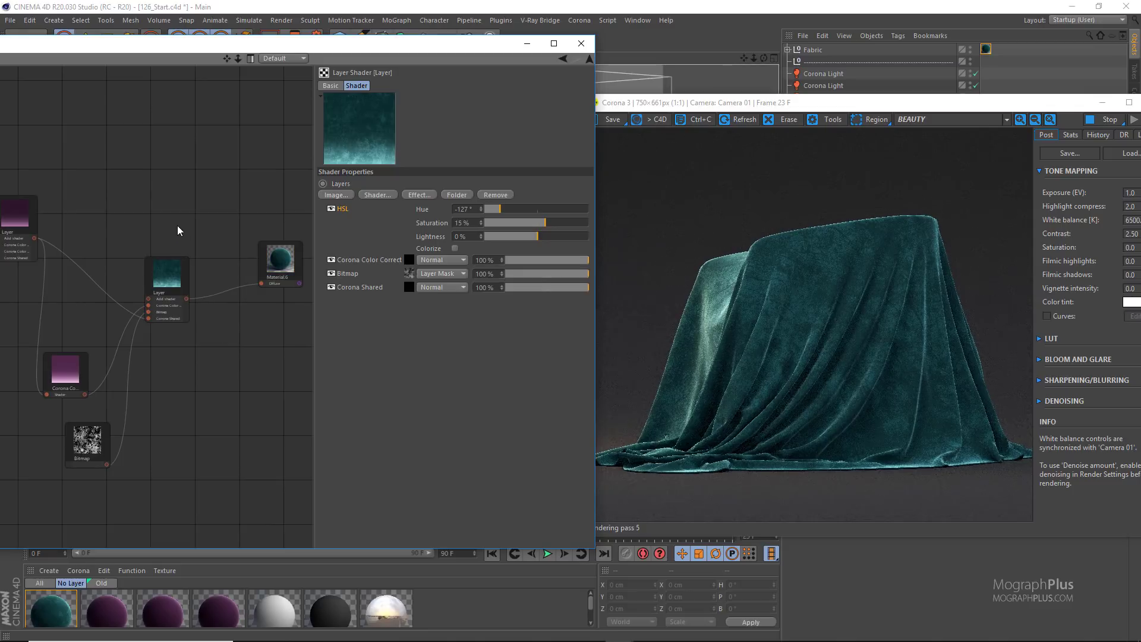
pyautogui.scroll(-3, 178, 228)
pyautogui.moveTo(212, 325); pyautogui.dragTo(2, 325, button='middle')
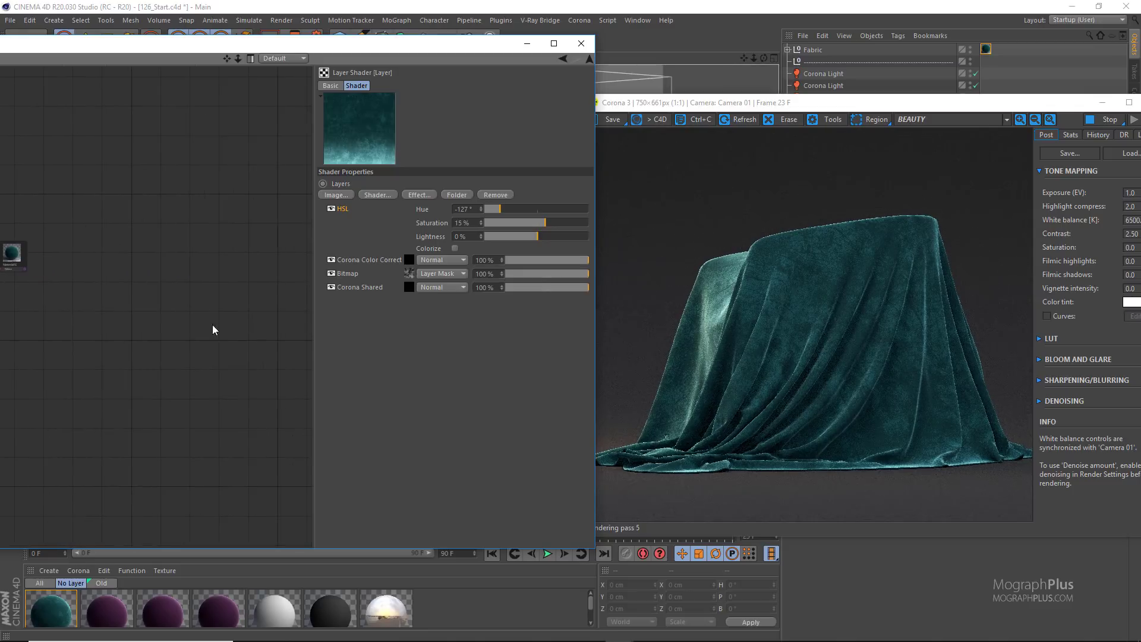
pyautogui.rightClick(180, 245)
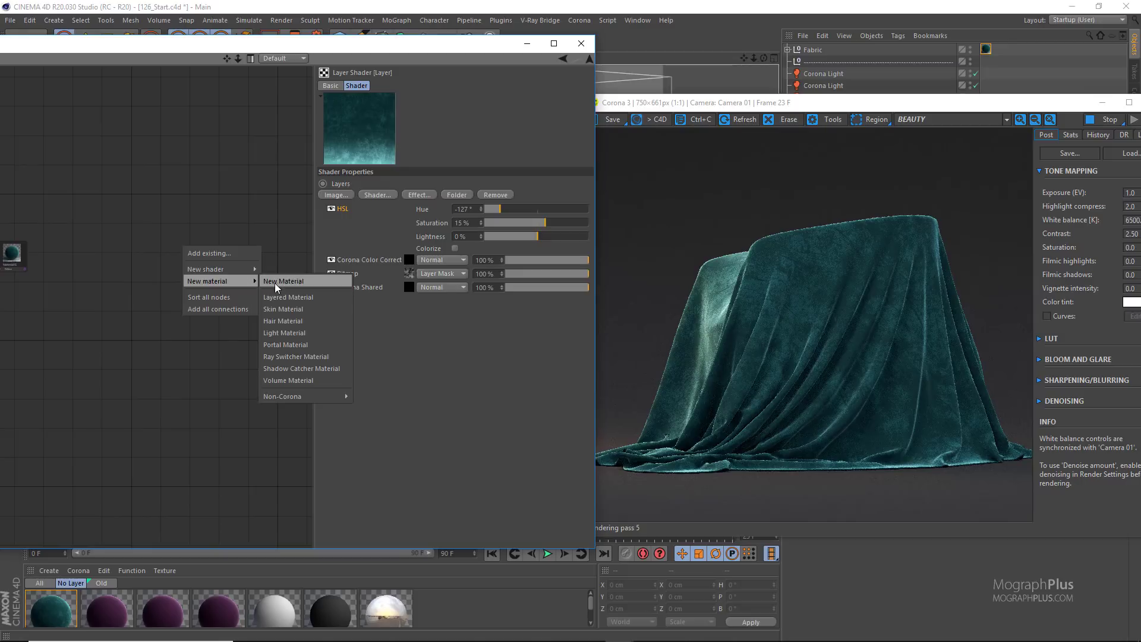
pyautogui.click(275, 285)
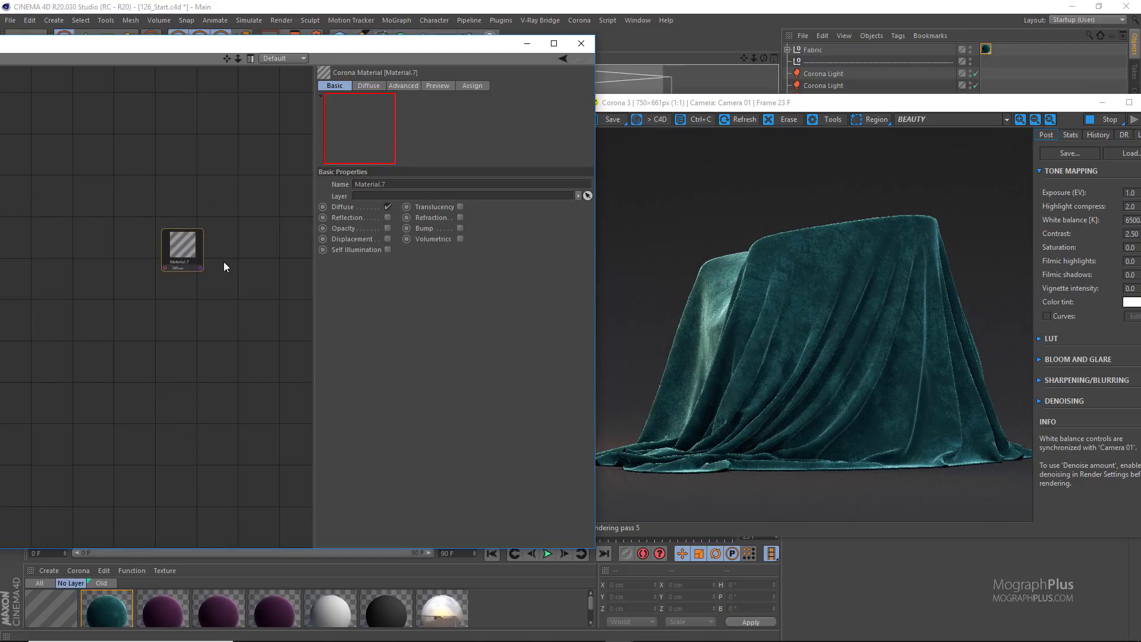
pyautogui.moveTo(192, 240); pyautogui.dragTo(268, 261)
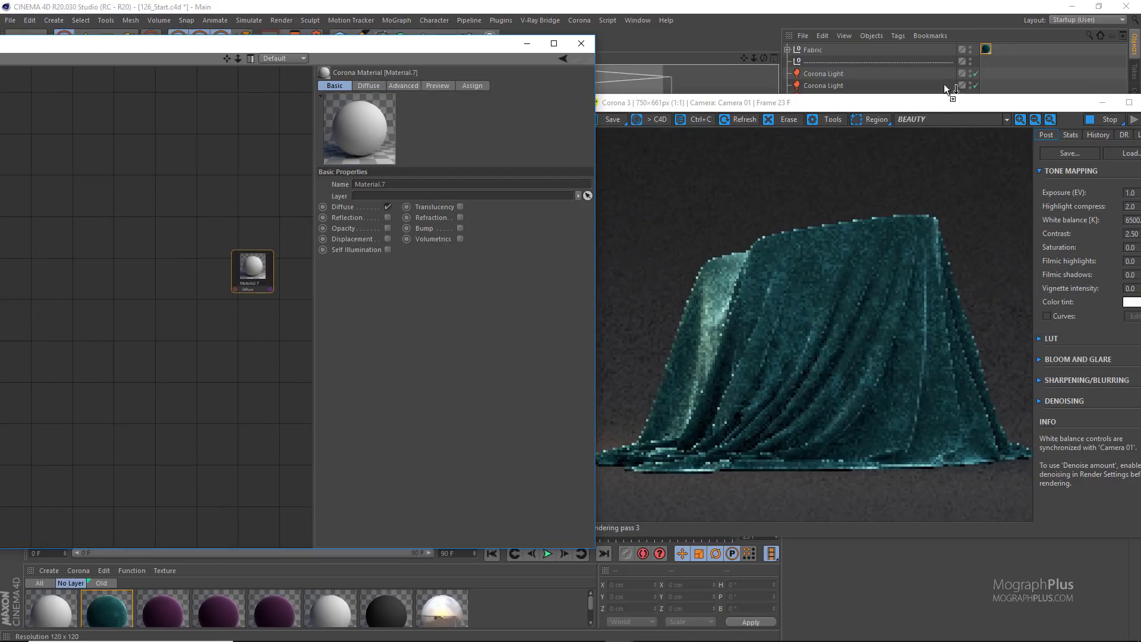
pyautogui.moveTo(982, 49); pyautogui.dragTo(983, 49)
# Load the FabPattern image from the tex folder as a Bitmap node for the new material, and make room beside the render.
pyautogui.rightClick(112, 292)
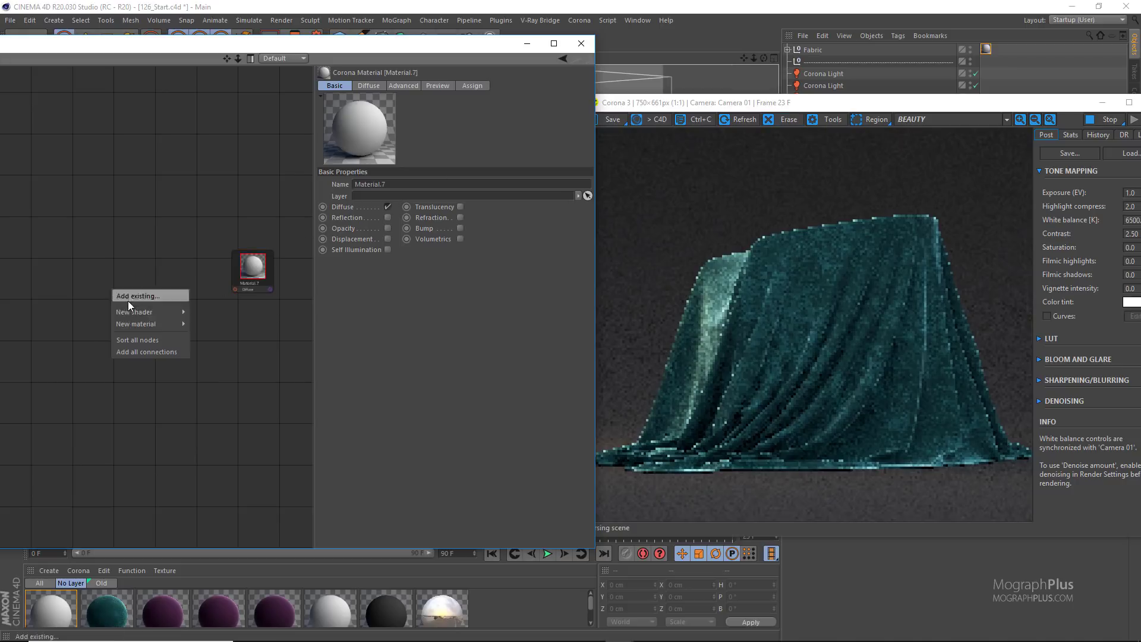
pyautogui.moveTo(158, 315)
pyautogui.click(205, 312)
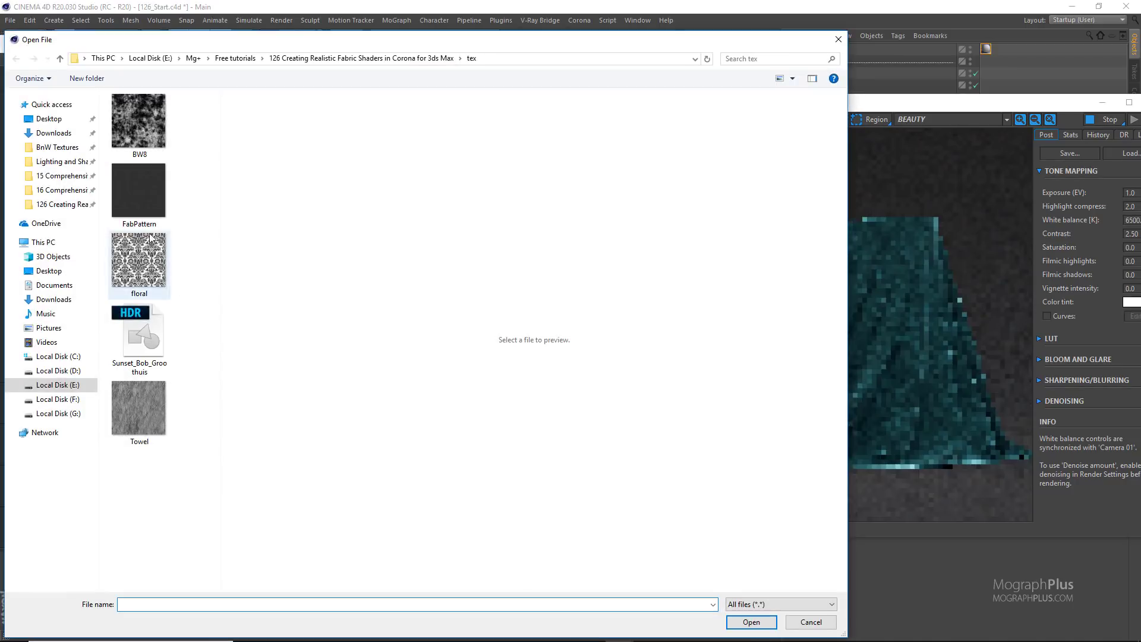
pyautogui.click(132, 196)
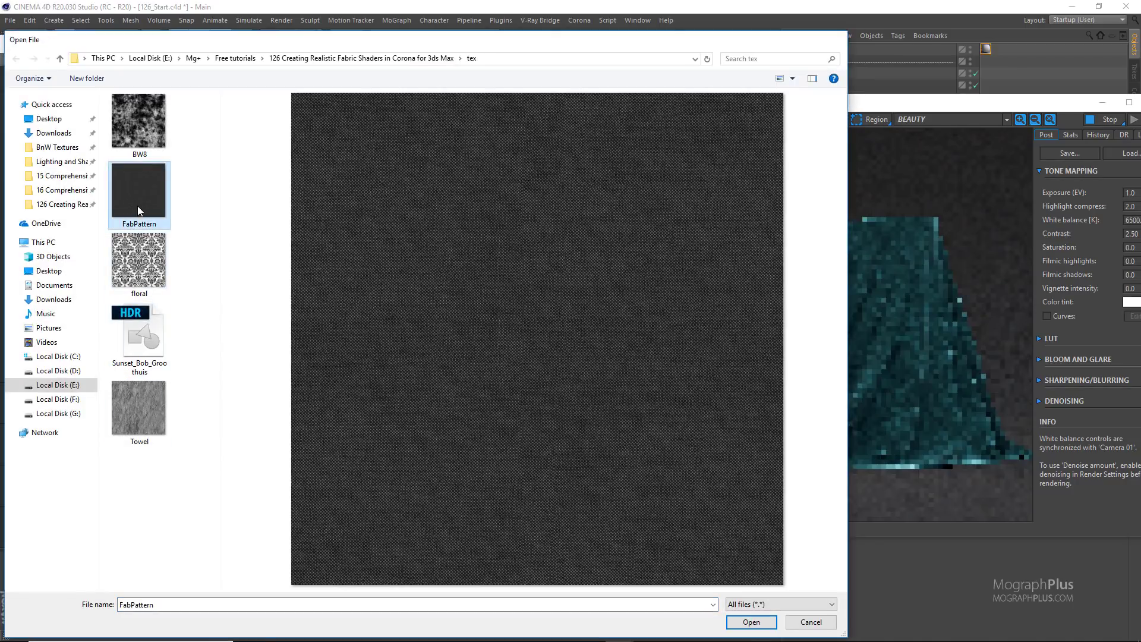
pyautogui.doubleClick(137, 206)
pyautogui.scroll(1, 143, 317)
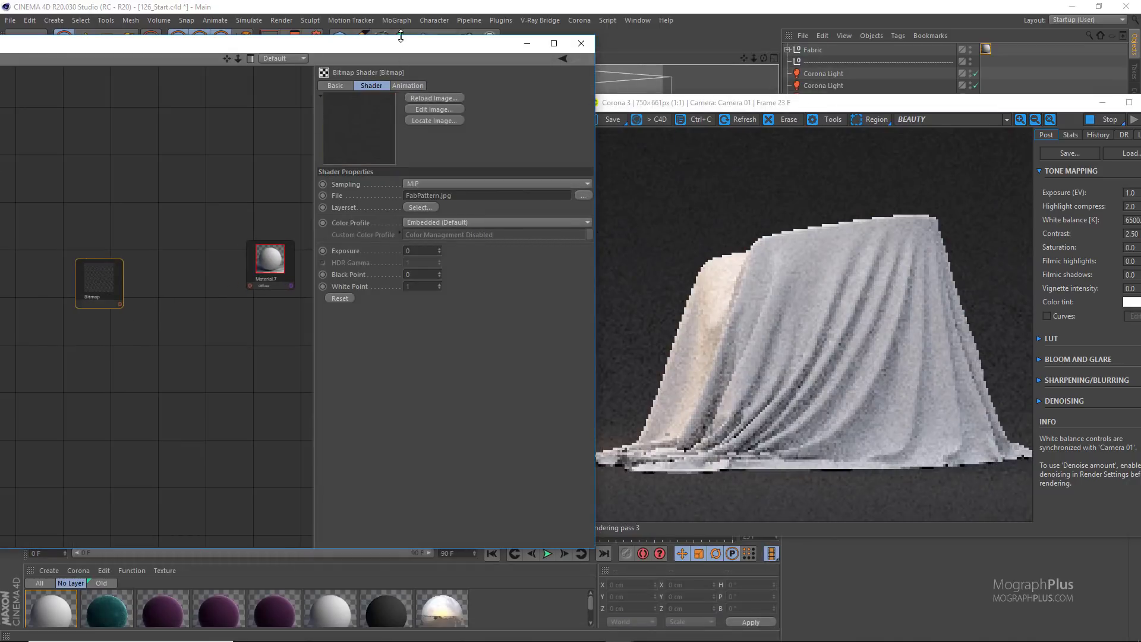
pyautogui.moveTo(414, 47); pyautogui.dragTo(501, 58)
pyautogui.moveTo(823, 107); pyautogui.dragTo(935, 99)
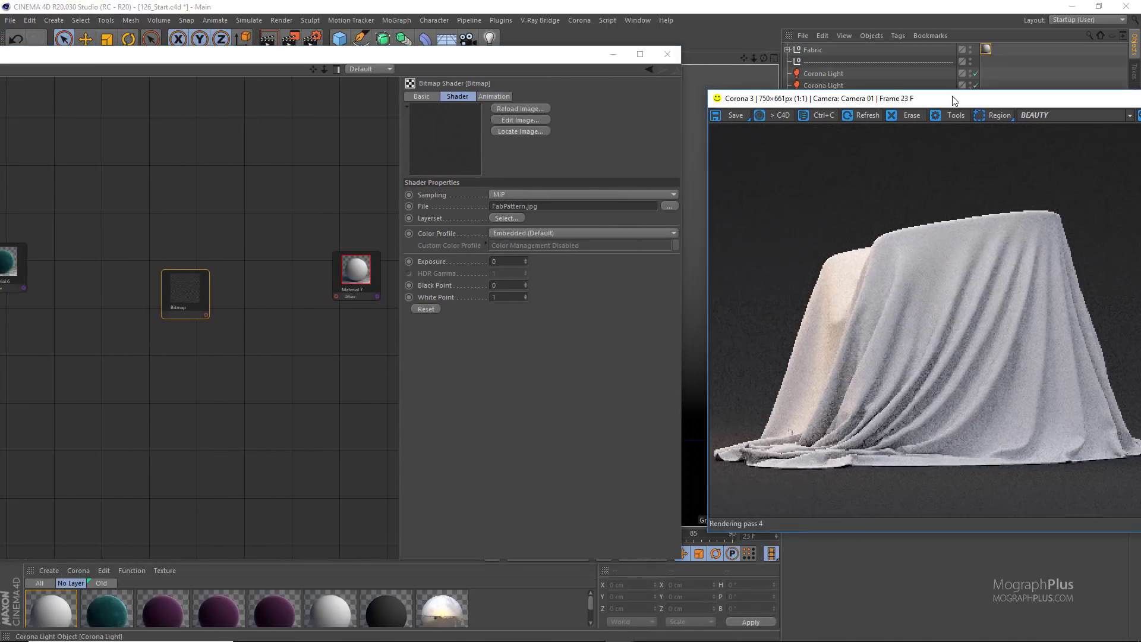
# Add a Fresnel shader node below the FabPattern bitmap and move Material.7 closer to both.
pyautogui.scroll(2, 211, 324)
pyautogui.moveTo(269, 319); pyautogui.dragTo(220, 299, button='middle')
pyautogui.rightClick(187, 365)
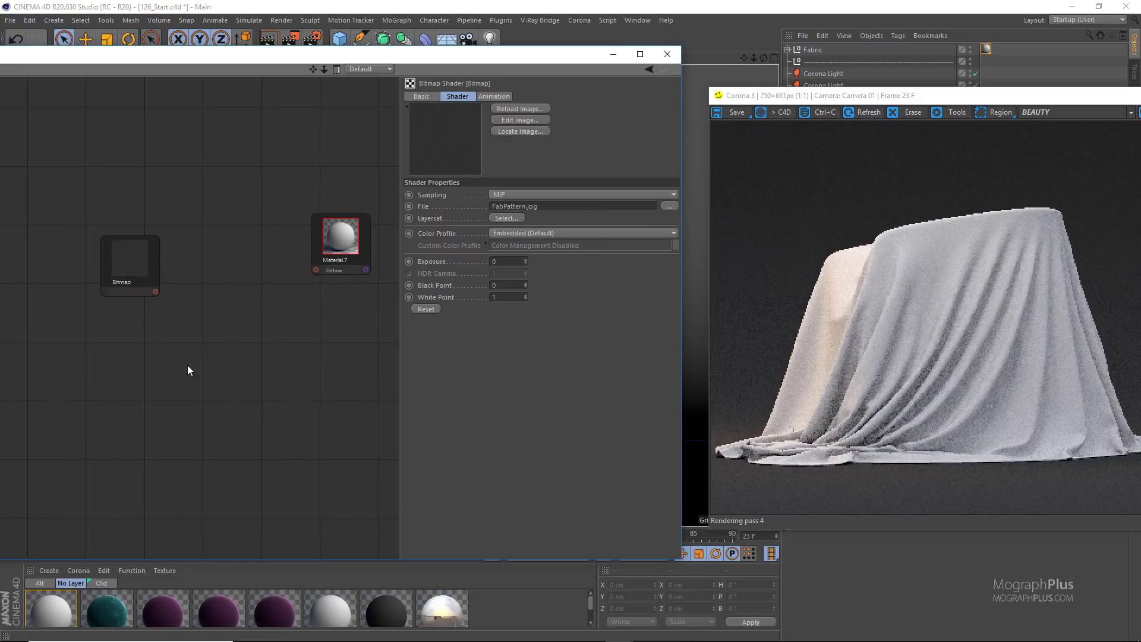
pyautogui.moveTo(231, 390)
pyautogui.click(315, 422)
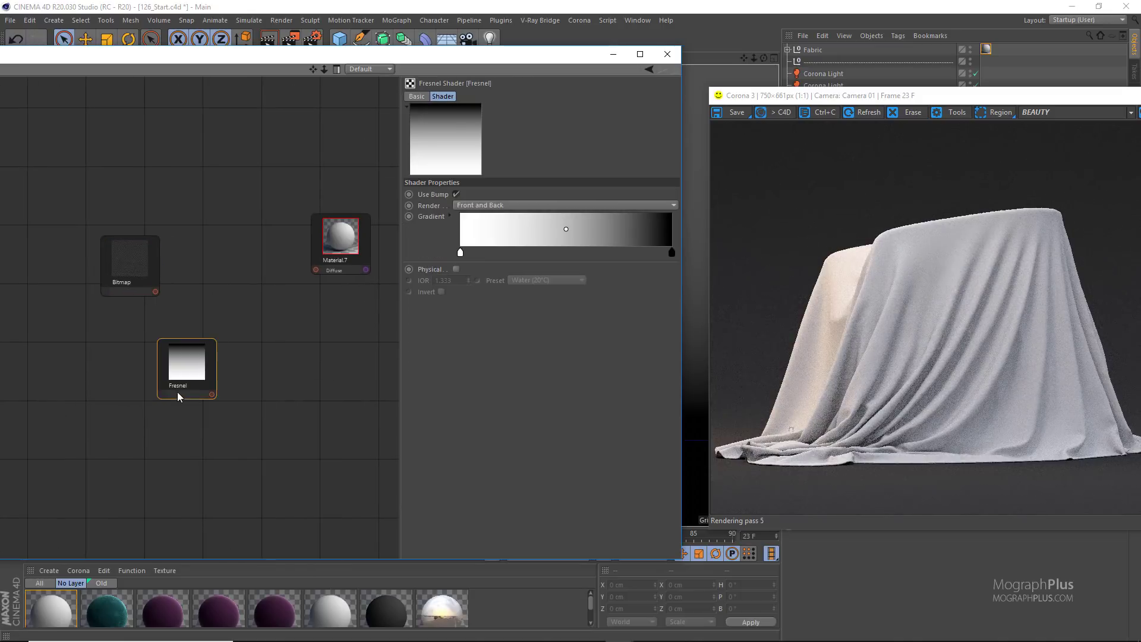
pyautogui.scroll(3, 177, 391)
pyautogui.moveTo(359, 207); pyautogui.dragTo(308, 232)
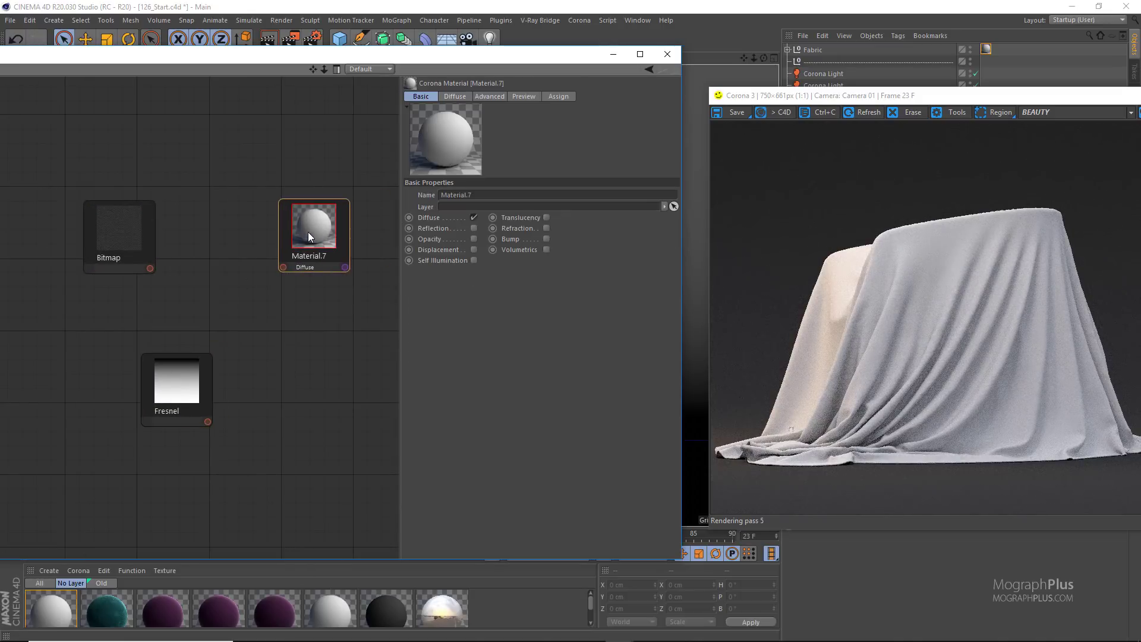
# Turn on the Physical option of the Fresnel shader and set its IOR to 1.25.
pyautogui.moveTo(262, 355); pyautogui.dragTo(187, 425)
pyautogui.click(456, 269)
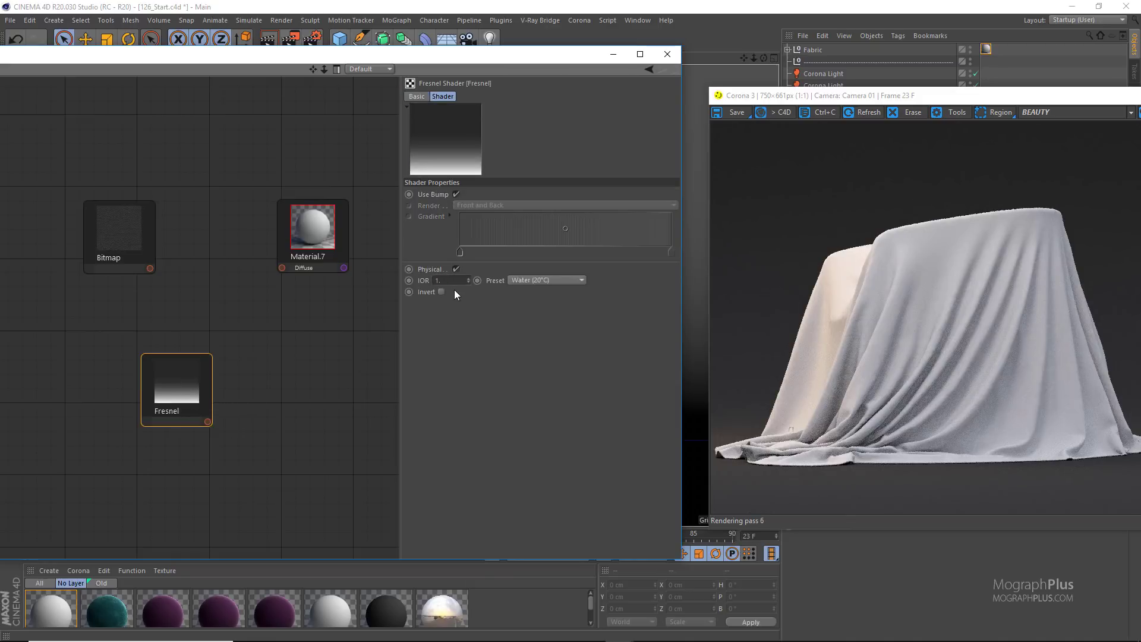
pyautogui.write('1.25')
pyautogui.press('Return')
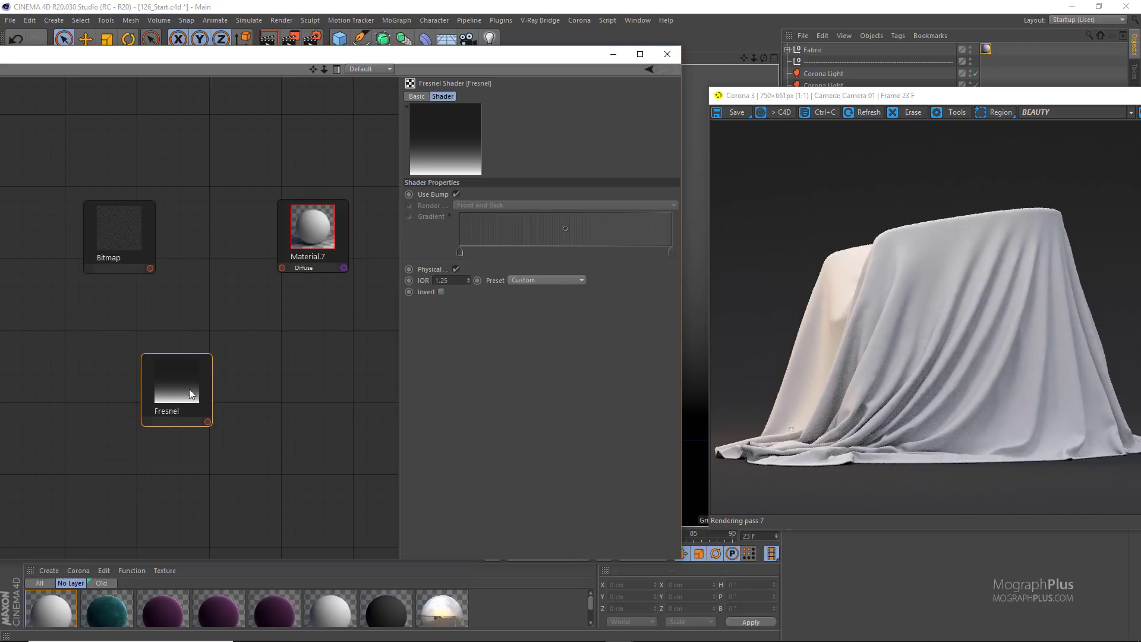
# Add a Layer shader node between the textures and Material.7, and connect the FabPattern Bitmap to it.
pyautogui.moveTo(189, 388); pyautogui.dragTo(133, 450)
pyautogui.rightClick(195, 298)
pyautogui.moveTo(223, 322)
pyautogui.click(299, 425)
pyautogui.moveTo(187, 311); pyautogui.dragTo(209, 326)
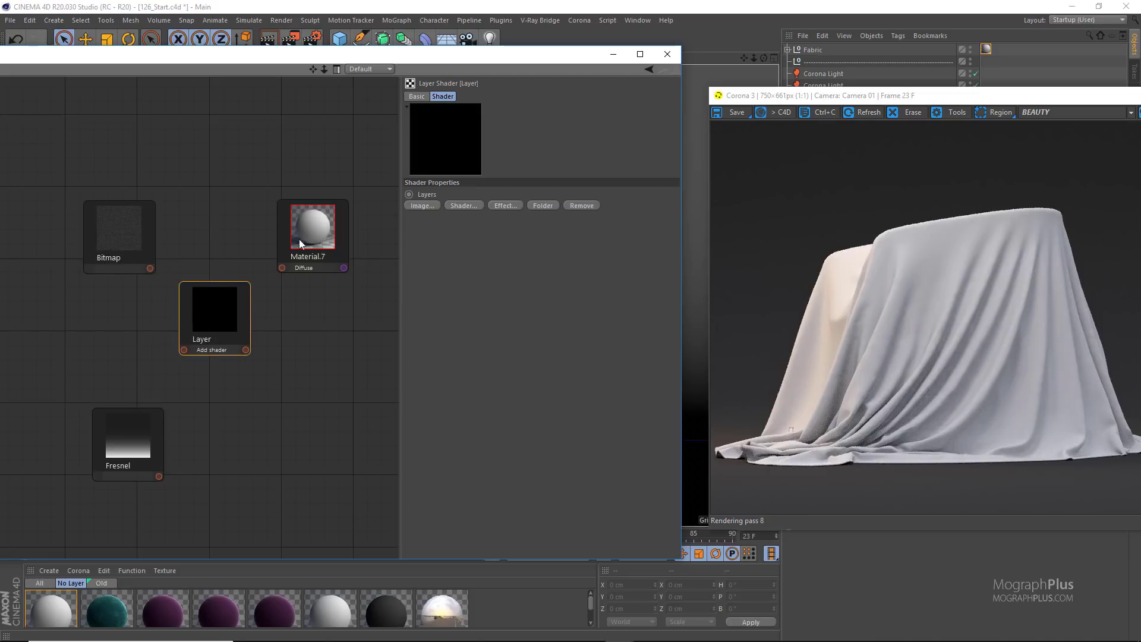
pyautogui.moveTo(299, 242); pyautogui.dragTo(334, 261)
pyautogui.moveTo(132, 249); pyautogui.dragTo(184, 350)
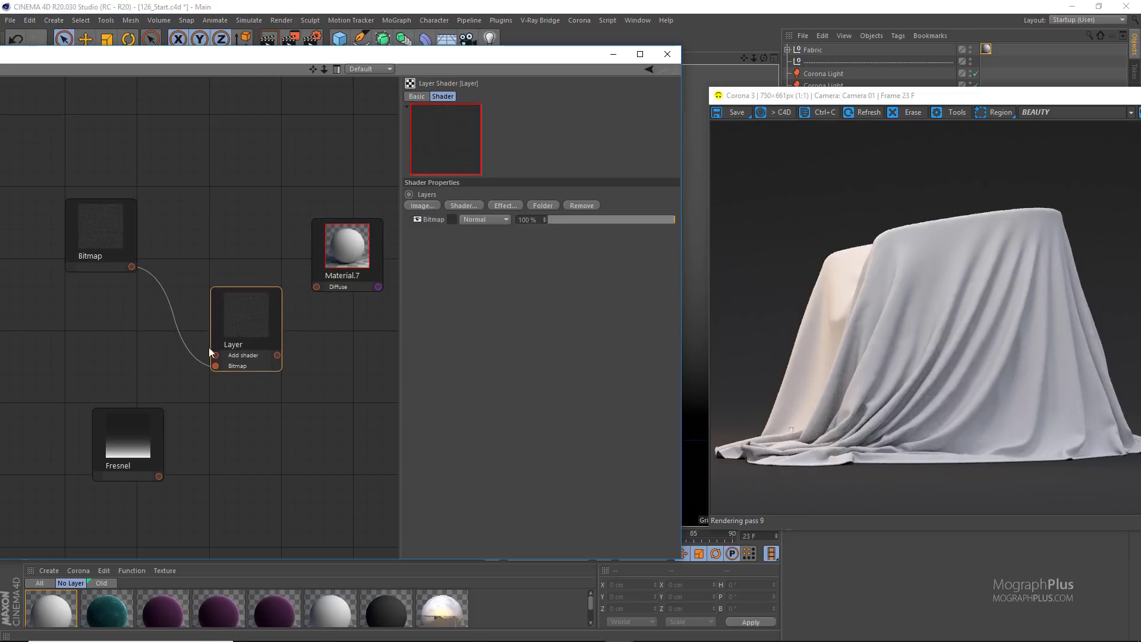
# Add a Corona Color Correct node above Fresnel, feed it the FabPattern Bitmap, and set its Brightness to 1.
pyautogui.moveTo(129, 428); pyautogui.dragTo(97, 455)
pyautogui.rightClick(118, 377)
pyautogui.moveTo(155, 404)
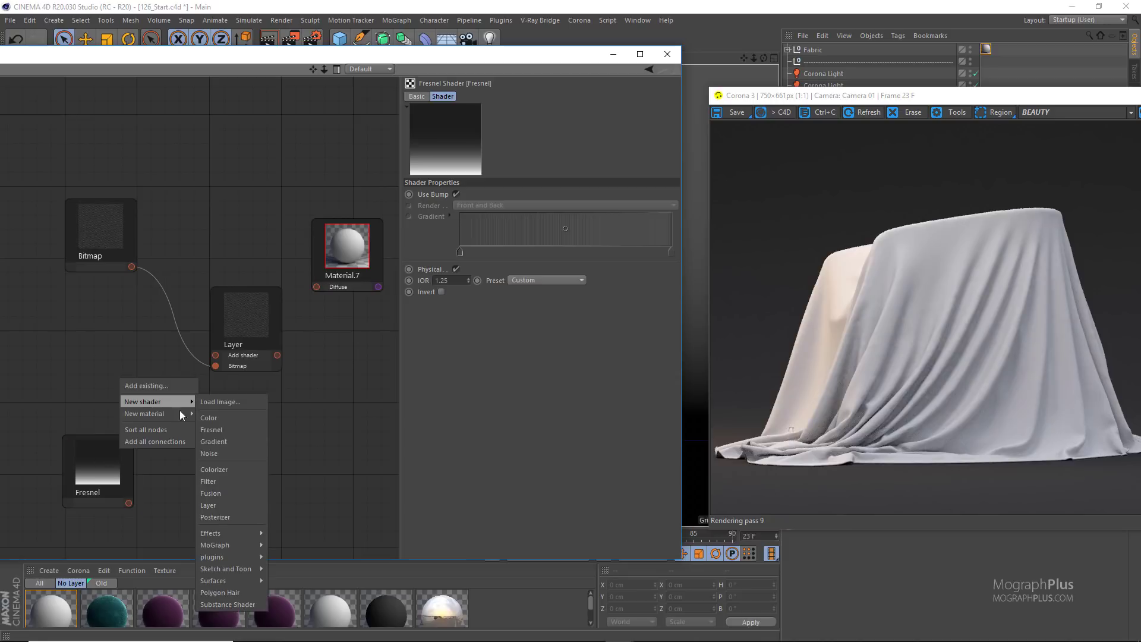
pyautogui.moveTo(262, 557)
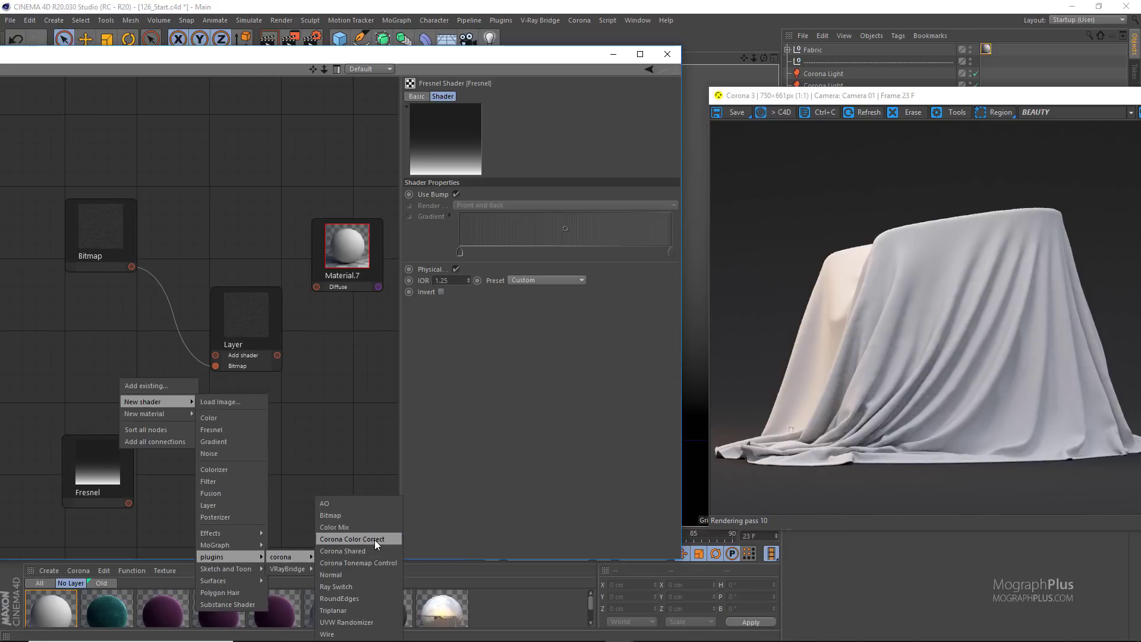
pyautogui.click(375, 539)
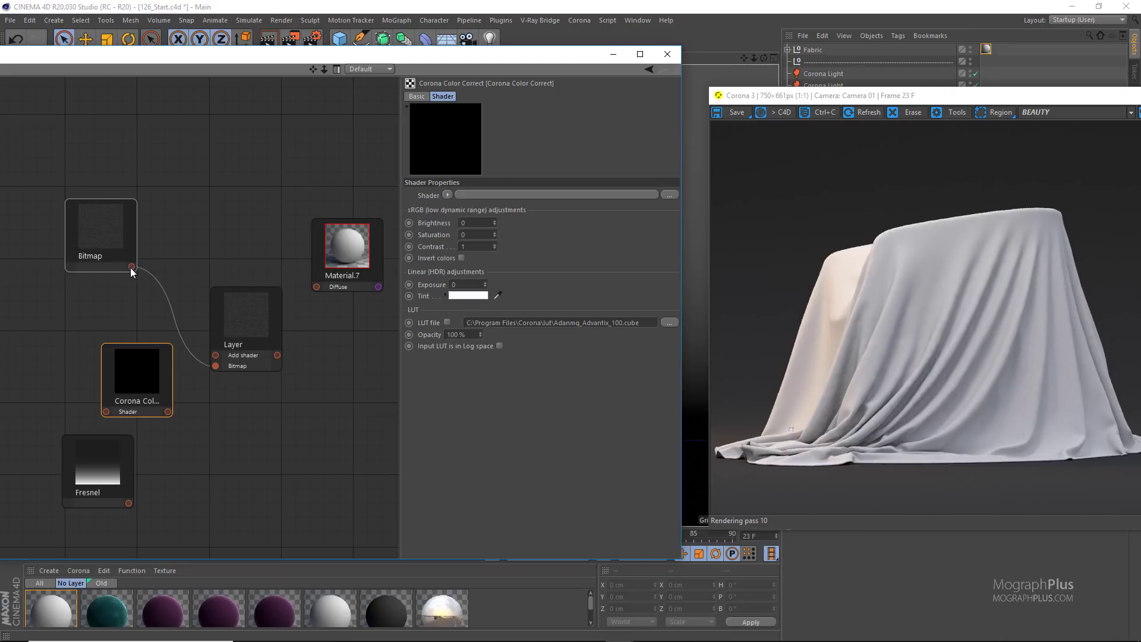
pyautogui.moveTo(131, 266); pyautogui.dragTo(105, 411)
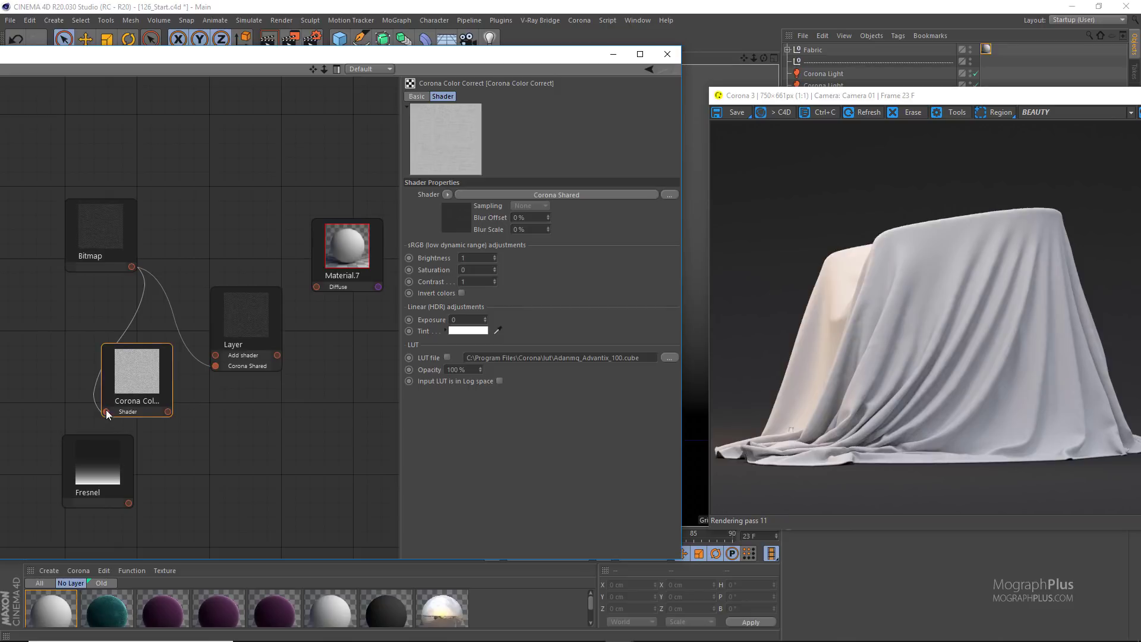
pyautogui.scroll(3, 109, 406)
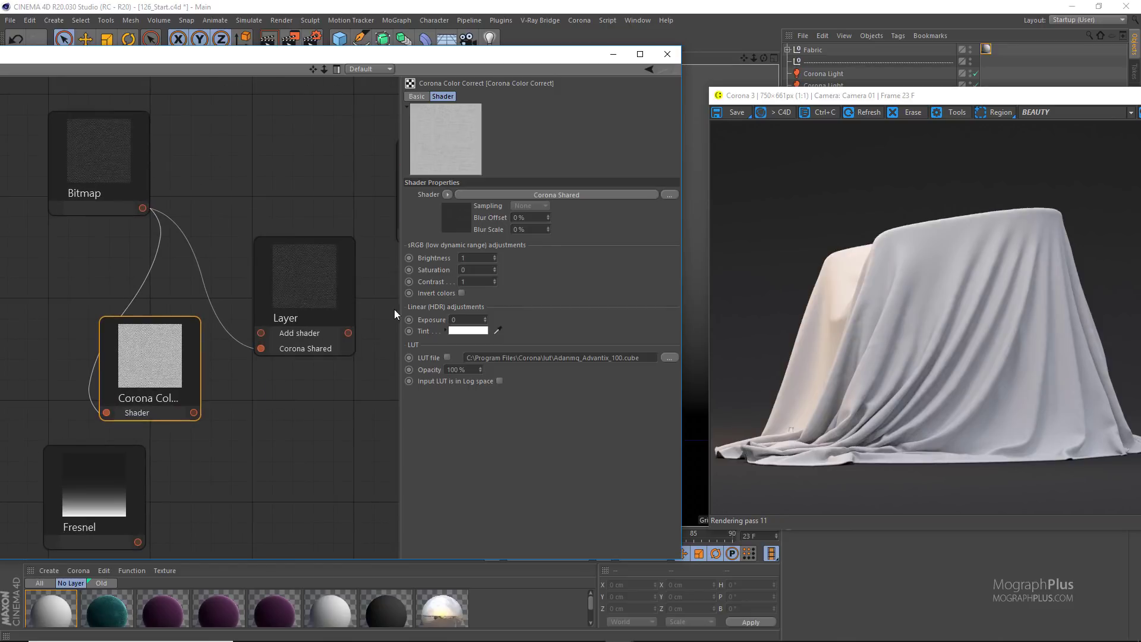
# Connect the Corona Color Correct and Fresnel nodes to the Layer shader as additional layers.
pyautogui.moveTo(198, 411); pyautogui.dragTo(292, 279)
pyautogui.scroll(-2, 249, 248)
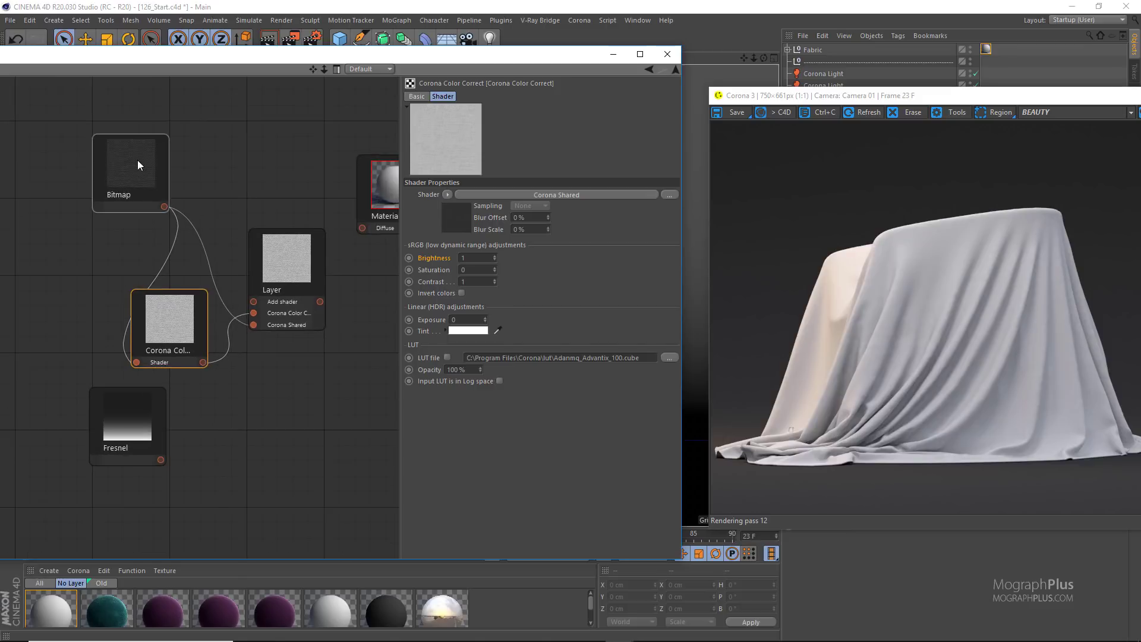
pyautogui.moveTo(138, 159); pyautogui.dragTo(94, 142)
pyautogui.moveTo(165, 428); pyautogui.dragTo(255, 305)
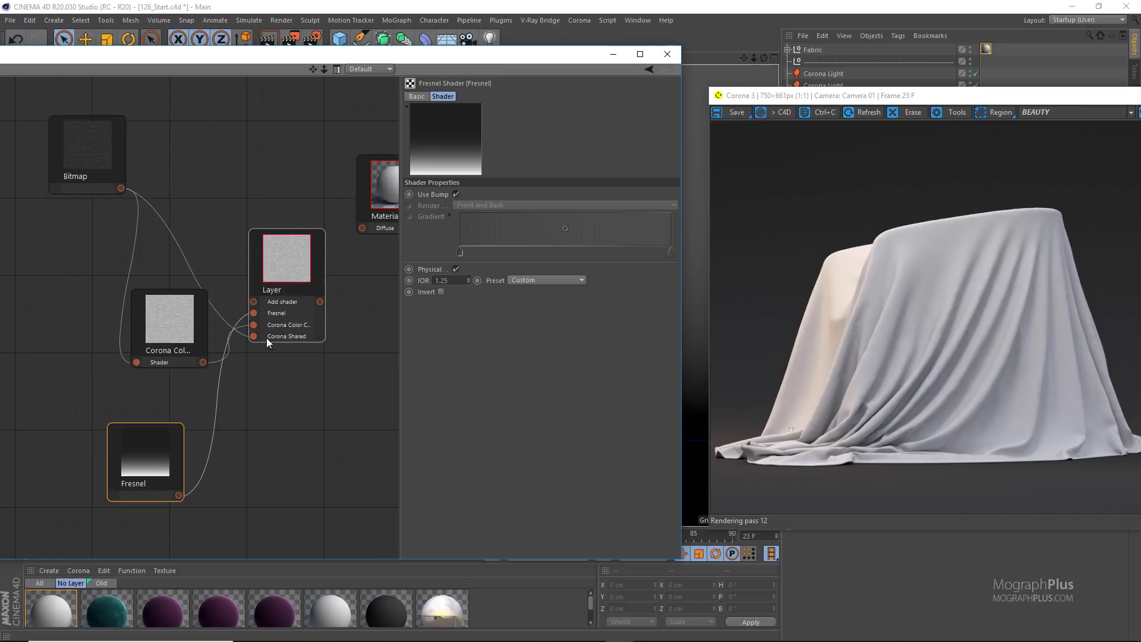
# In the Layer shader, place Fresnel directly beneath Corona Color Correct and set its blend mode to Layer Mask.
pyautogui.click(267, 336)
pyautogui.moveTo(431, 219); pyautogui.dragTo(437, 237)
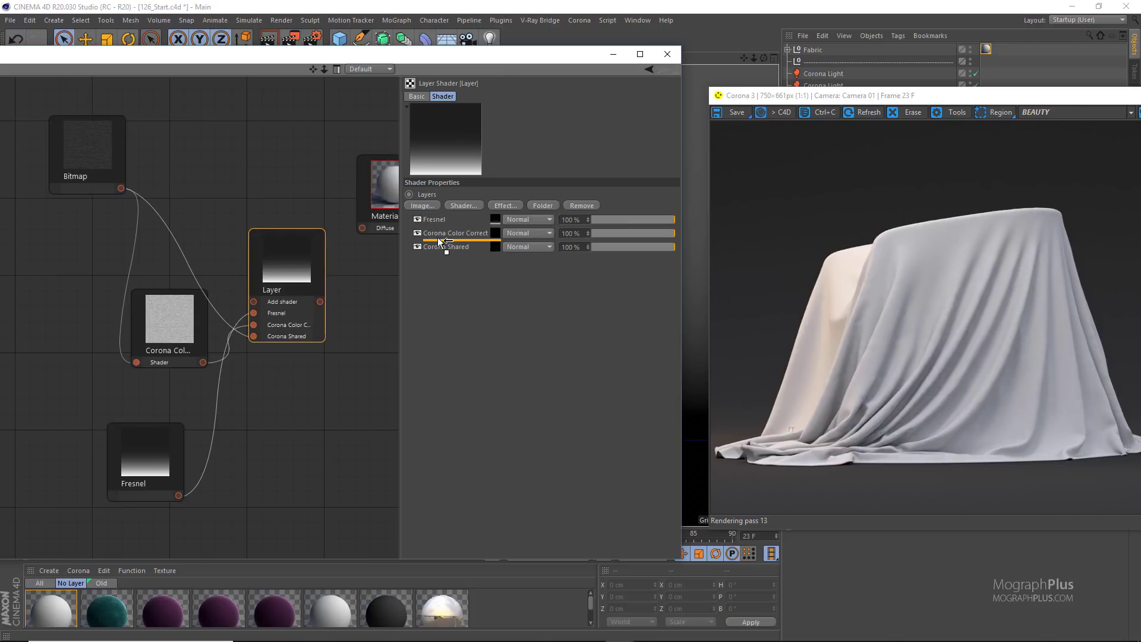
pyautogui.click(514, 233)
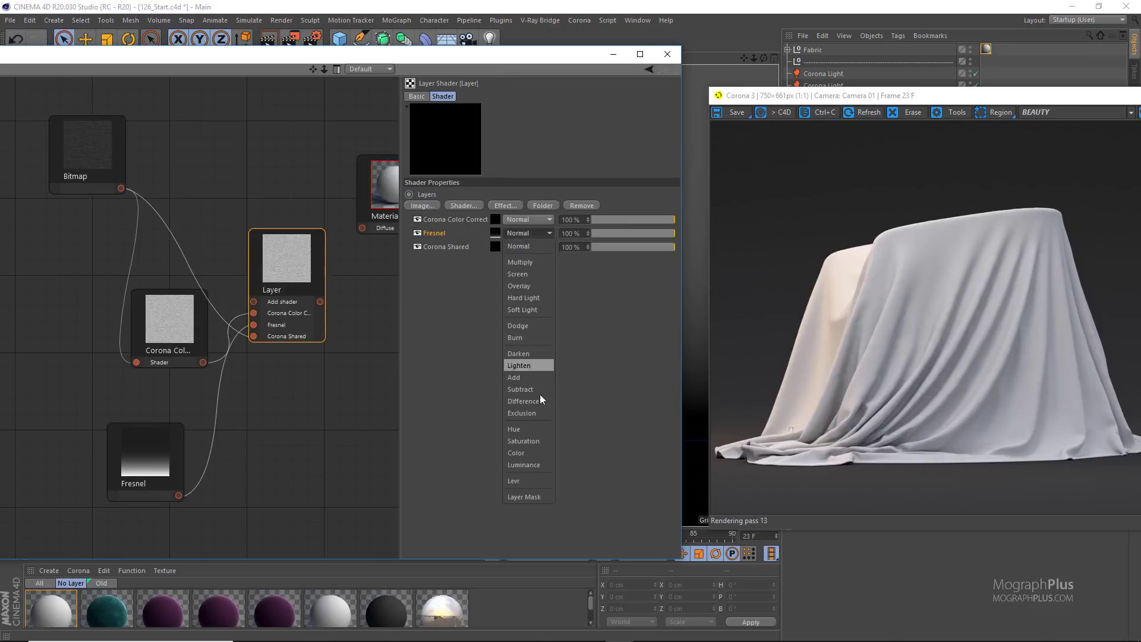
pyautogui.click(538, 498)
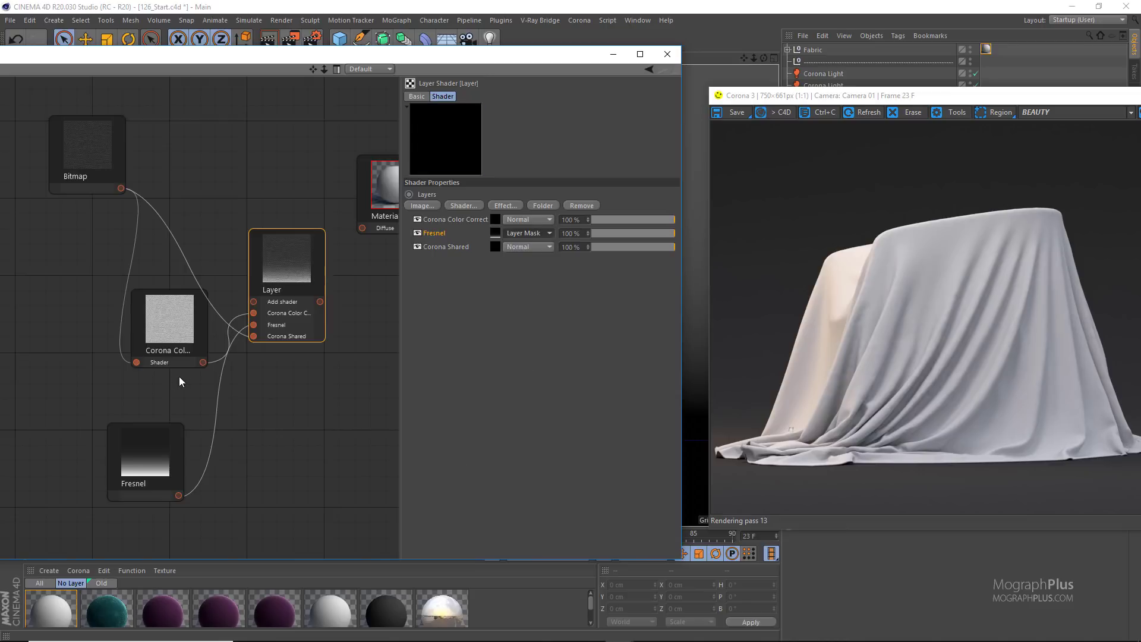
# Connect the Layer output to the Diffuse channel of Material.7 and move the material node slightly away.
pyautogui.moveTo(322, 352); pyautogui.dragTo(256, 353, button='middle')
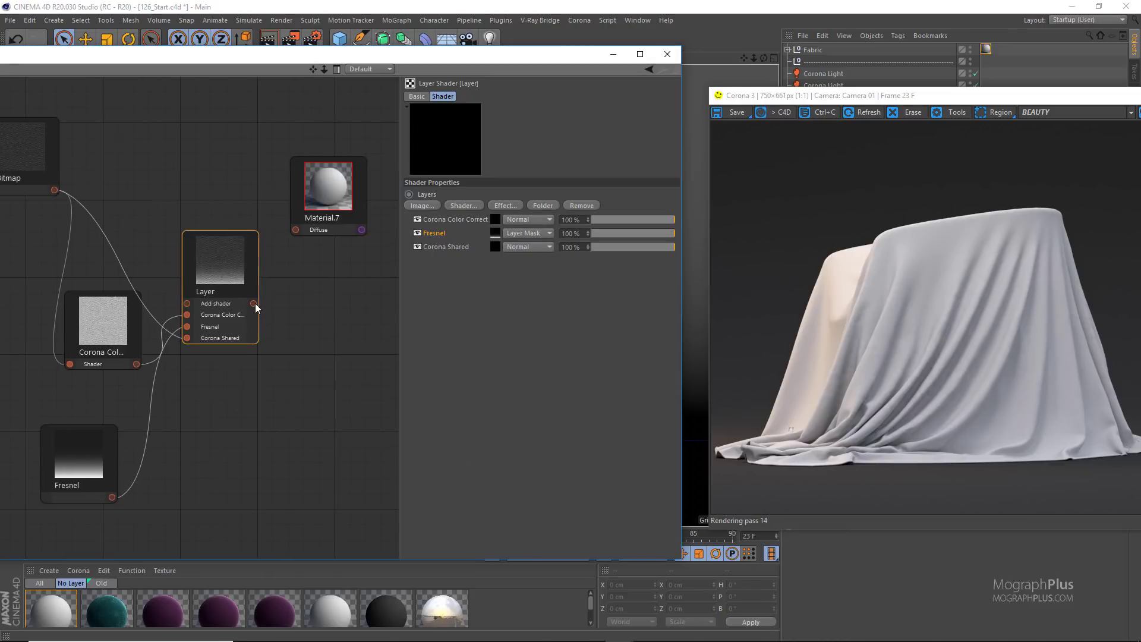
pyautogui.moveTo(255, 303); pyautogui.dragTo(297, 233)
pyautogui.moveTo(318, 173); pyautogui.dragTo(344, 227)
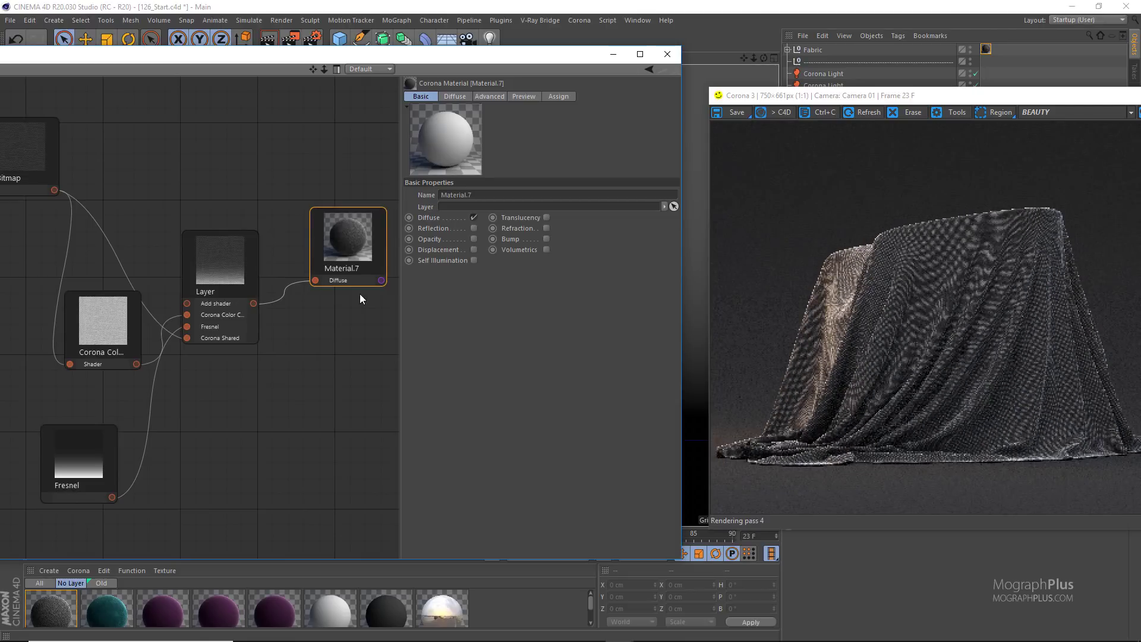
# Enable Bump on Material.7, drive it with the FabPattern Bitmap at 50% strength, and examine the weave close up in the render.
pyautogui.moveTo(172, 365); pyautogui.dragTo(172, 362, button='middle')
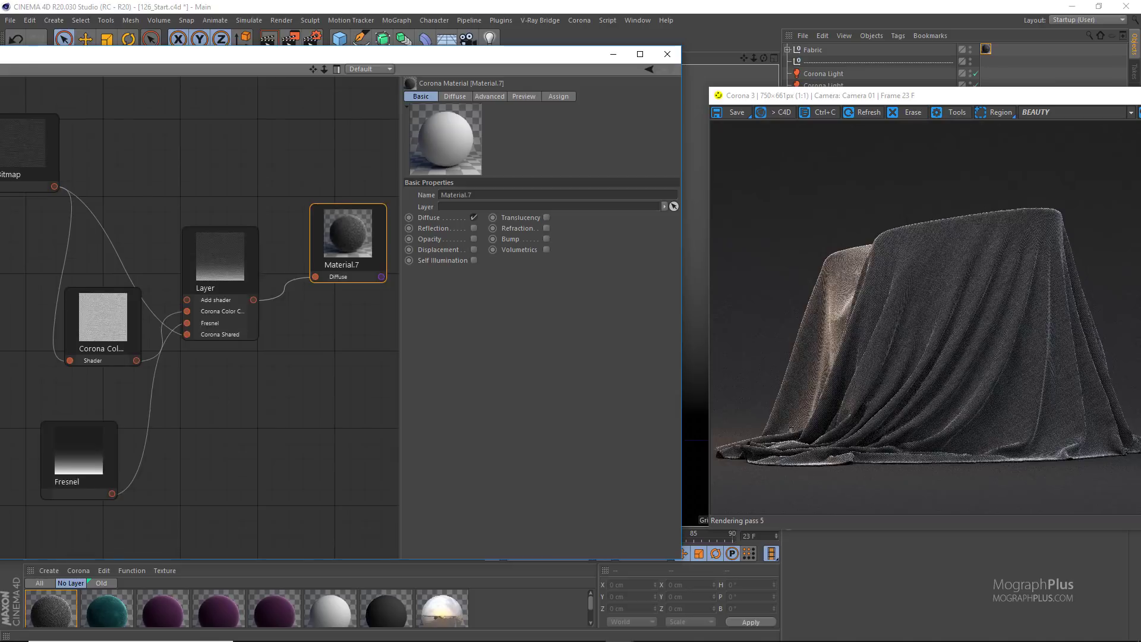
pyautogui.scroll(-1, 182, 354)
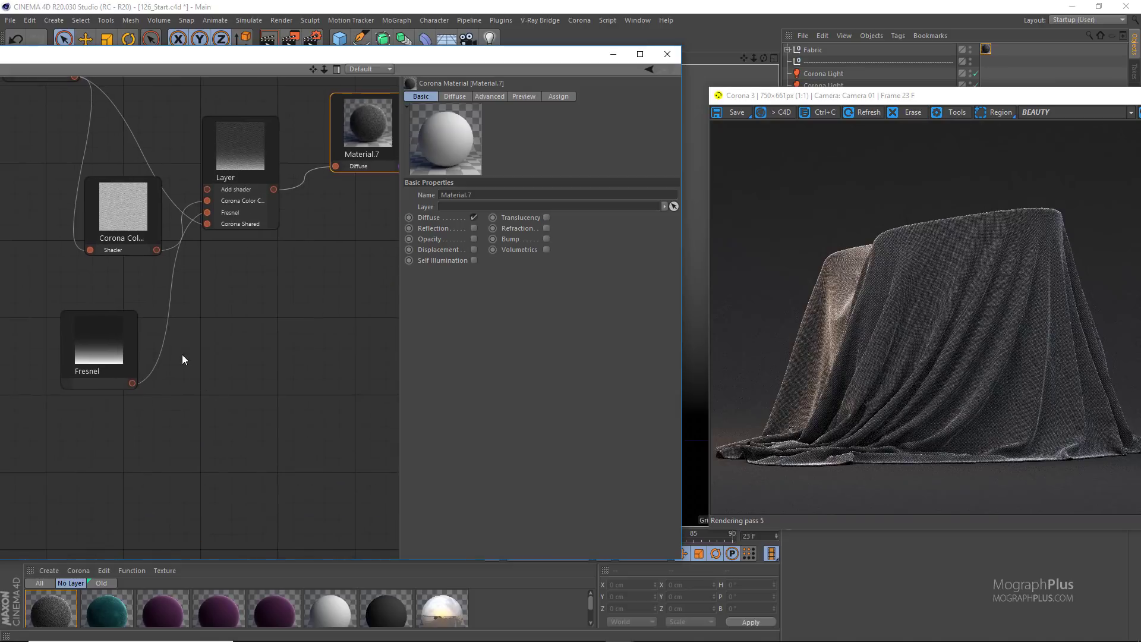
pyautogui.click(546, 238)
pyautogui.scroll(1, 191, 281)
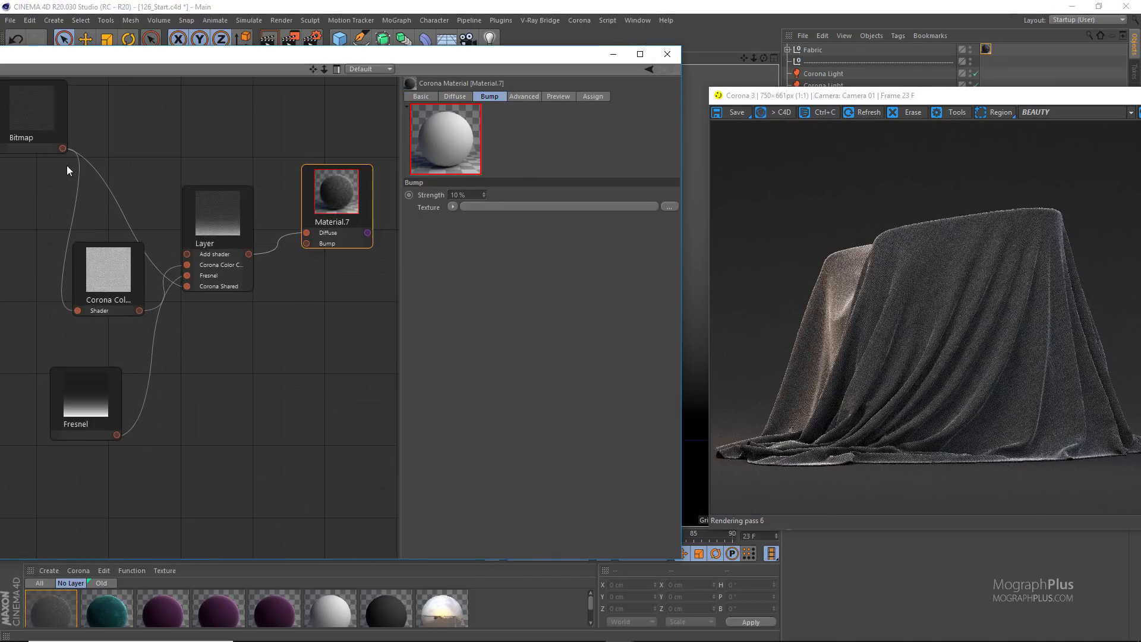
pyautogui.moveTo(62, 149); pyautogui.dragTo(305, 243)
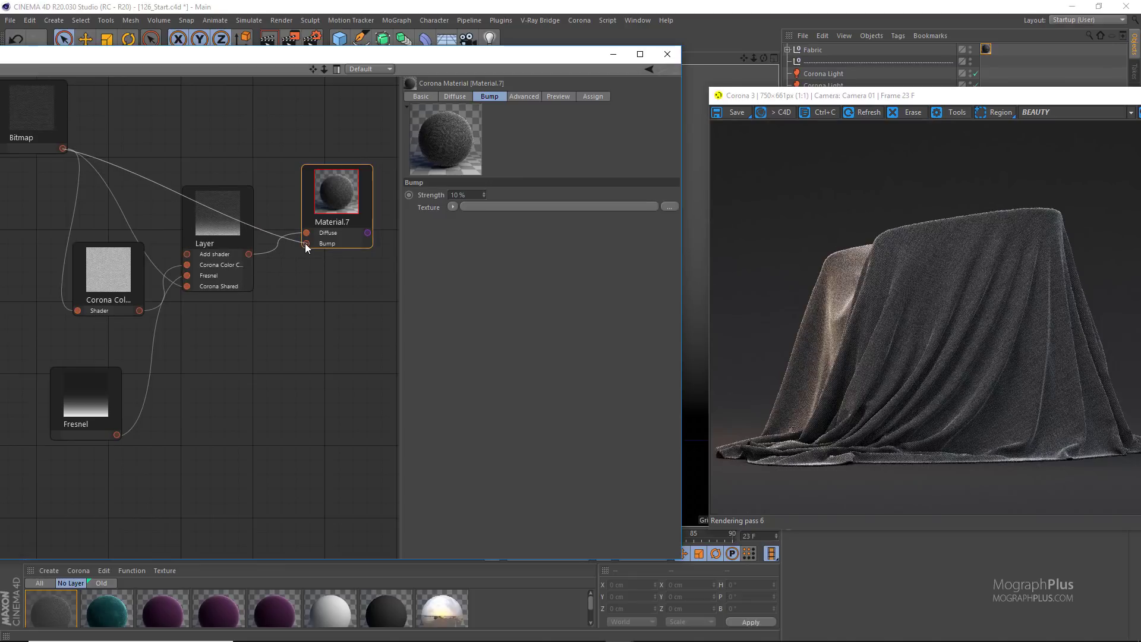
pyautogui.doubleClick(473, 194)
pyautogui.write('50')
pyautogui.press('Return')
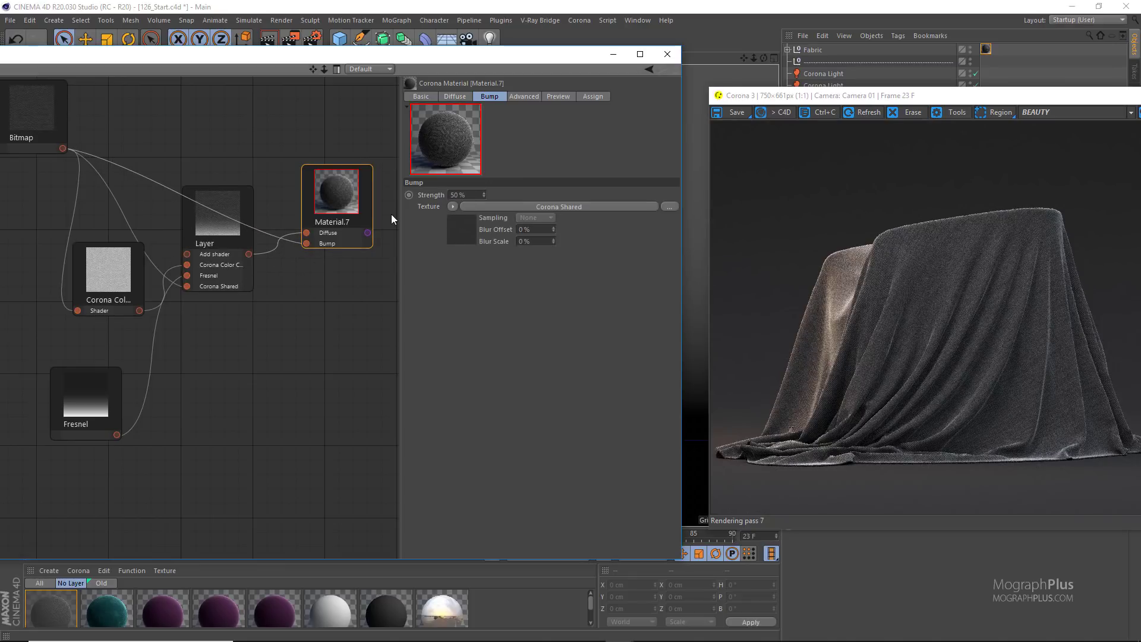
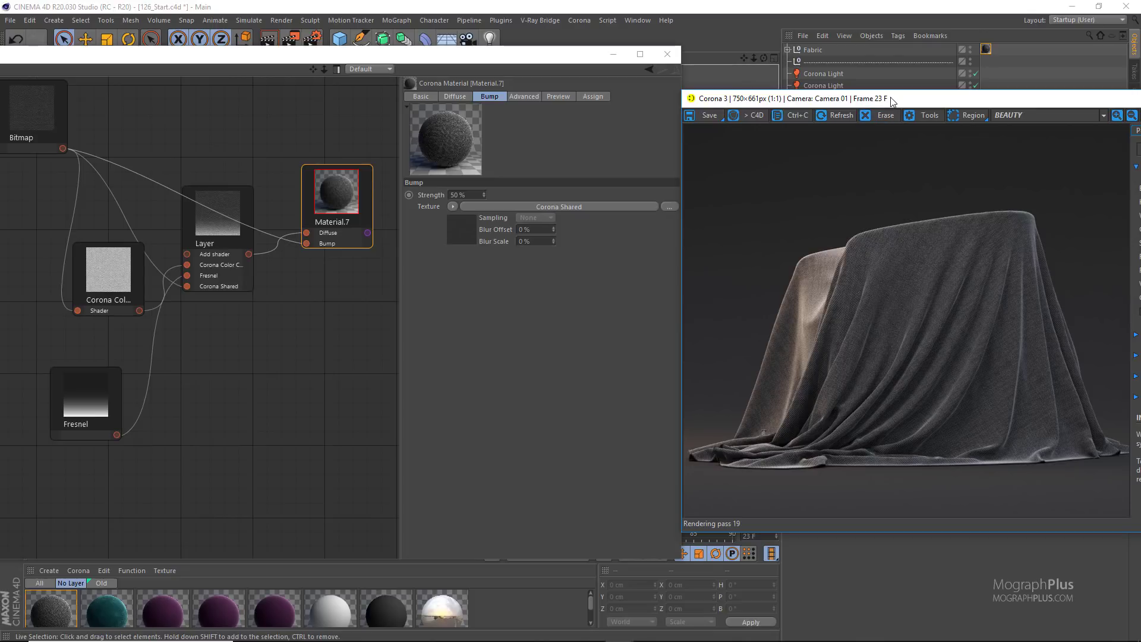
pyautogui.moveTo(891, 101); pyautogui.dragTo(737, 98)
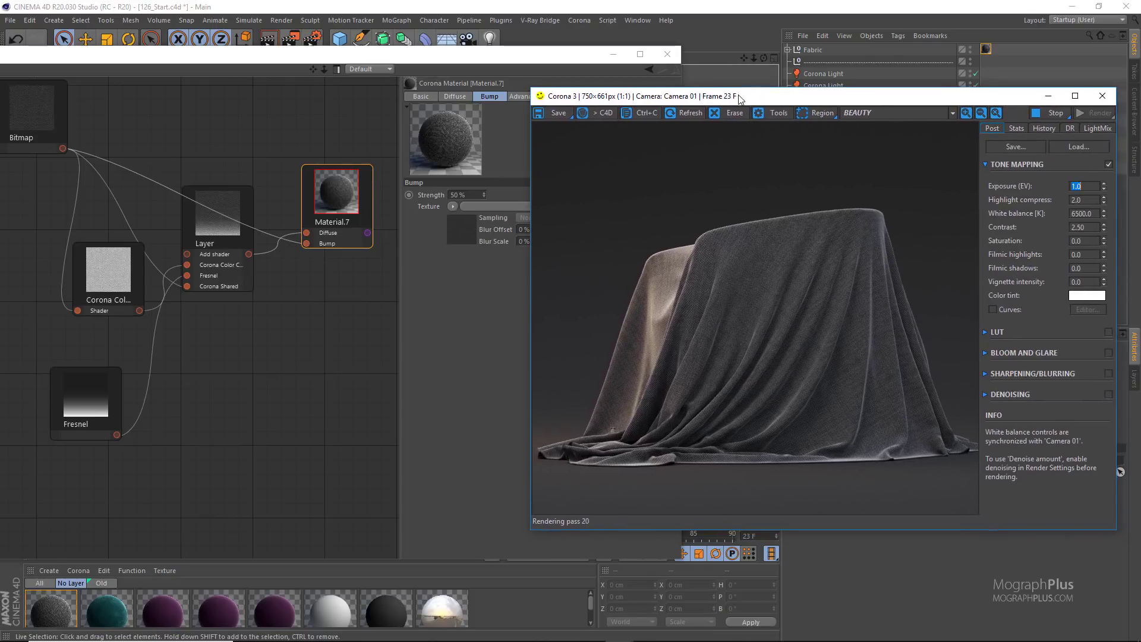
pyautogui.scroll(1, 768, 354)
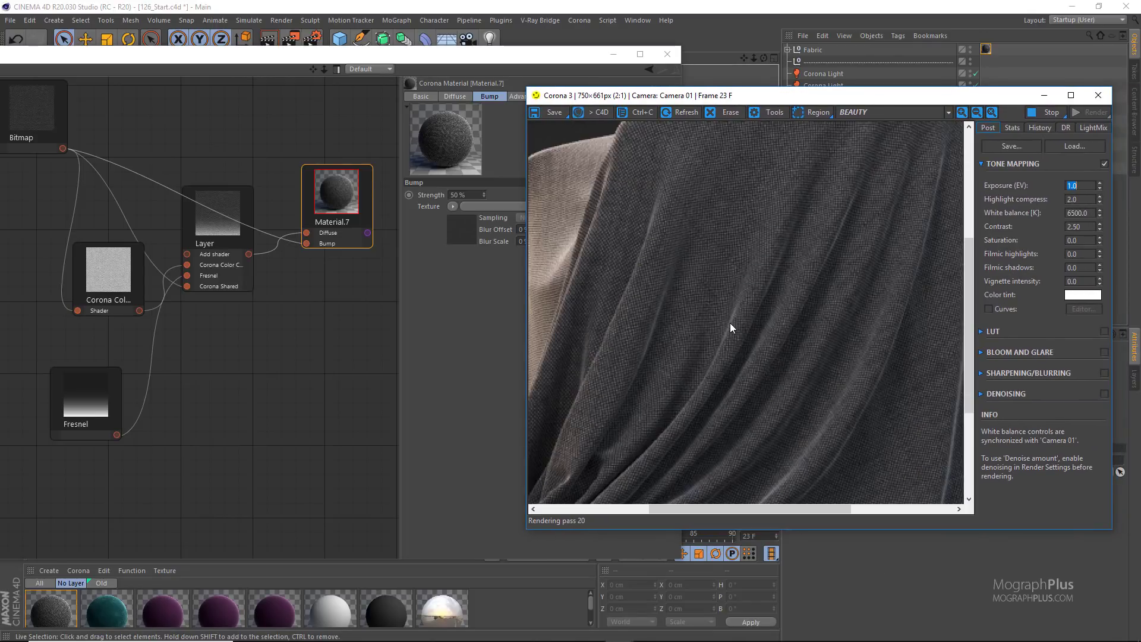
pyautogui.scroll(-1, 729, 322)
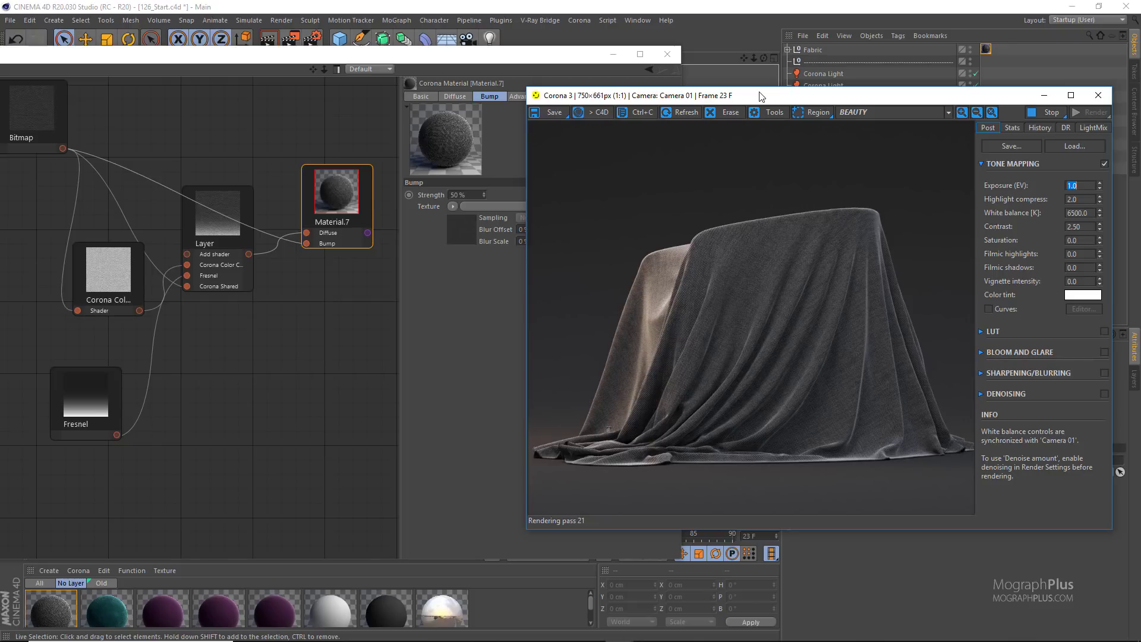
pyautogui.moveTo(761, 97); pyautogui.dragTo(892, 80)
# Spread the Bitmap, Layer and Material.7 nodes farther apart so the connections are easier to read.
pyautogui.click(233, 376)
pyautogui.scroll(-2, 231, 369)
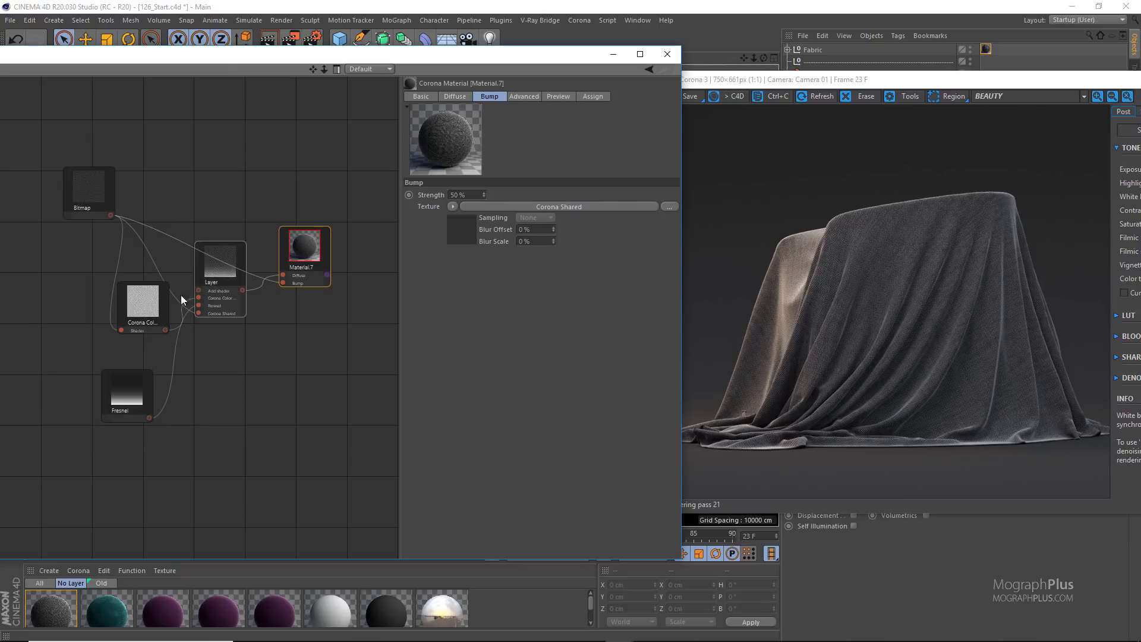
pyautogui.moveTo(112, 215); pyautogui.dragTo(60, 162)
pyautogui.moveTo(220, 276); pyautogui.dragTo(234, 273)
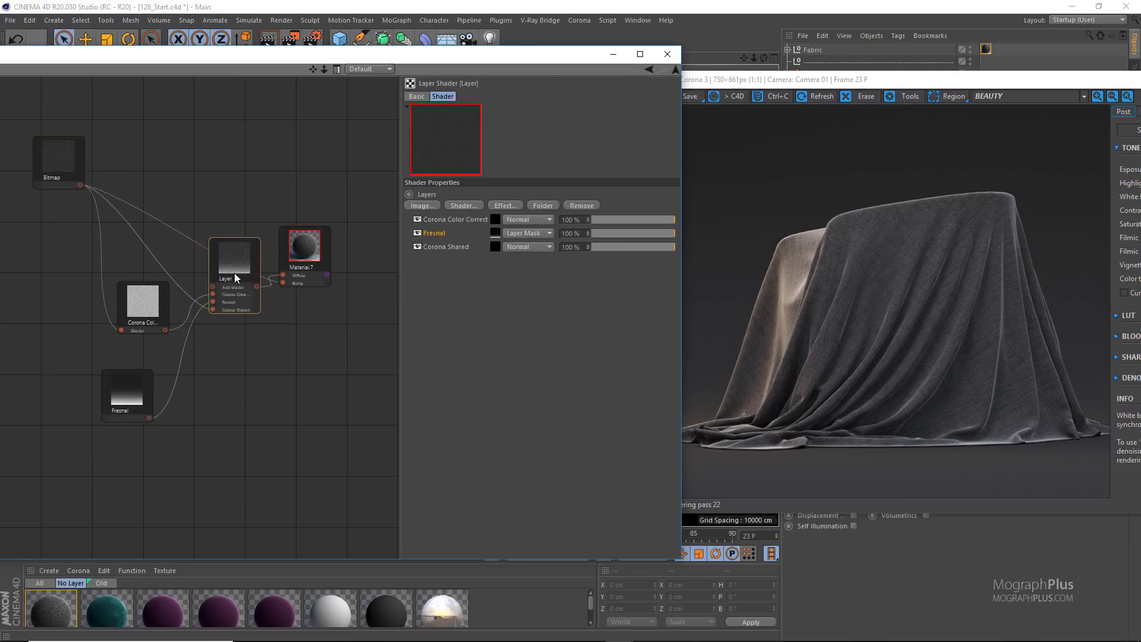
pyautogui.moveTo(319, 252); pyautogui.dragTo(357, 268)
pyautogui.scroll(1, 248, 345)
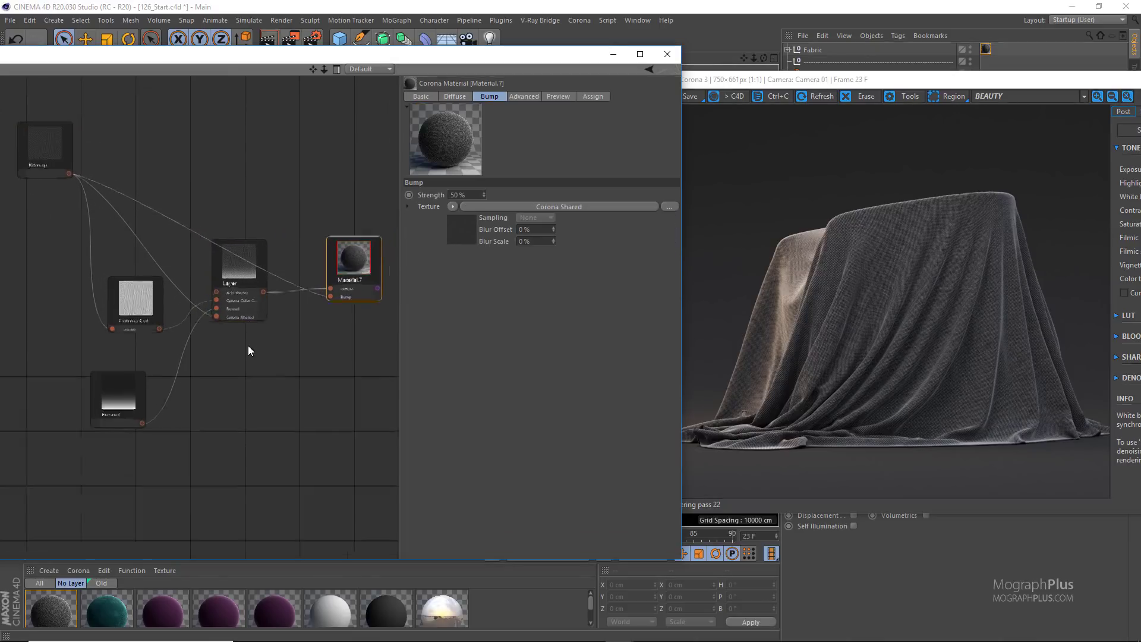
pyautogui.scroll(1, 248, 345)
# Add a Color shader to the Layer shader's stack.
pyautogui.click(239, 262)
pyautogui.click(434, 233)
pyautogui.click(469, 205)
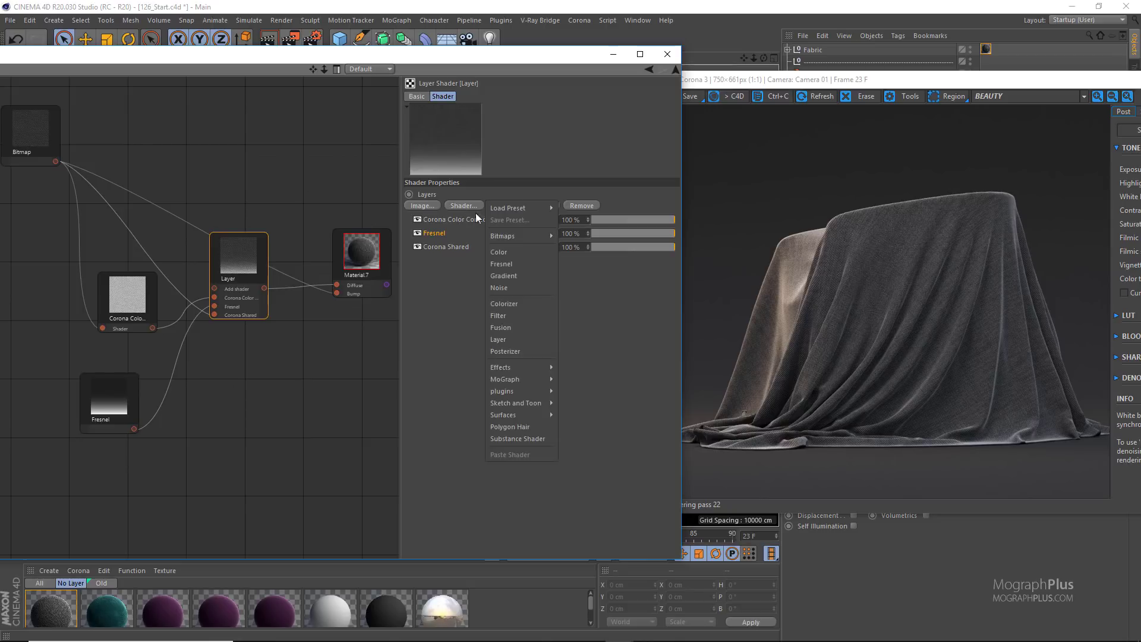
pyautogui.click(507, 246)
# Move the new Color node below Fresnel and give it a muted mauve from the saved colour swatches.
pyautogui.click(137, 159)
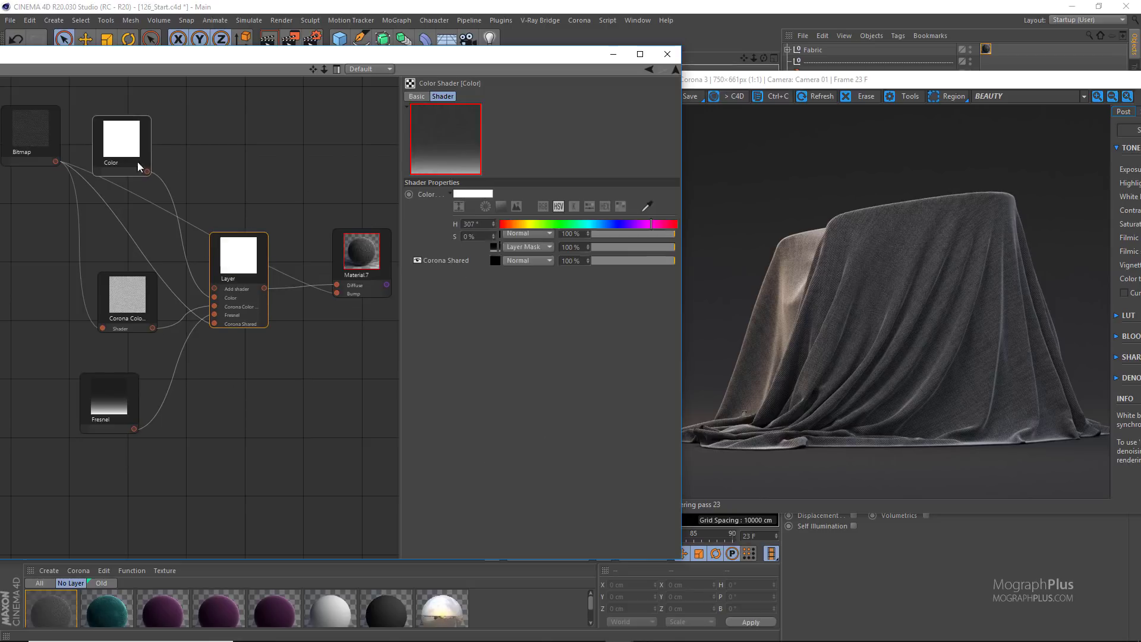
pyautogui.moveTo(138, 159); pyautogui.dragTo(133, 500)
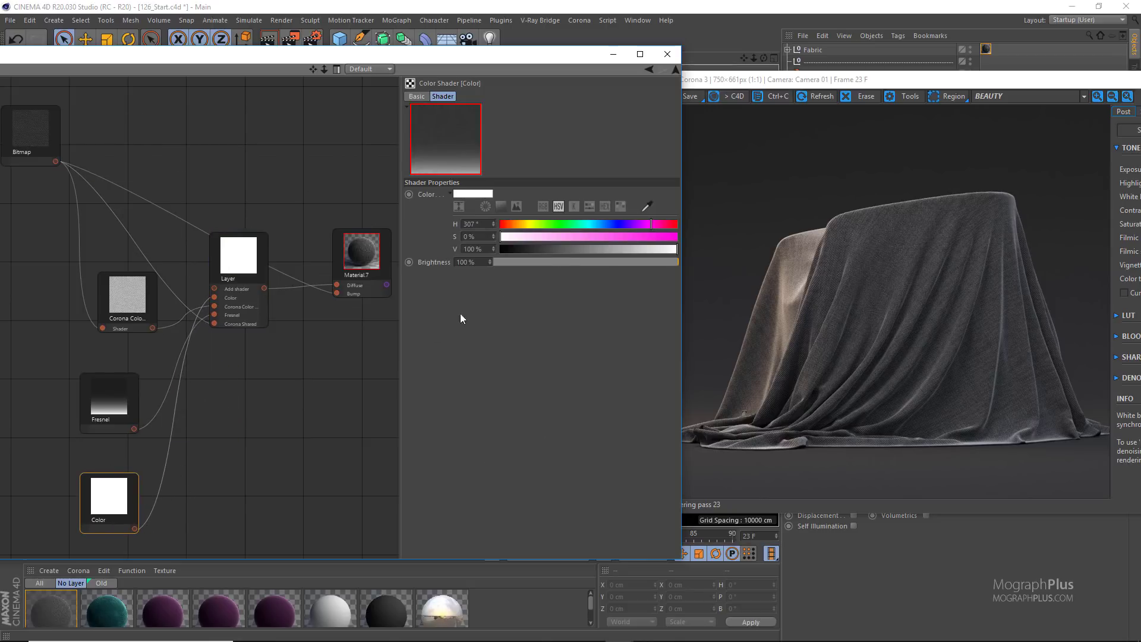
pyautogui.click(620, 206)
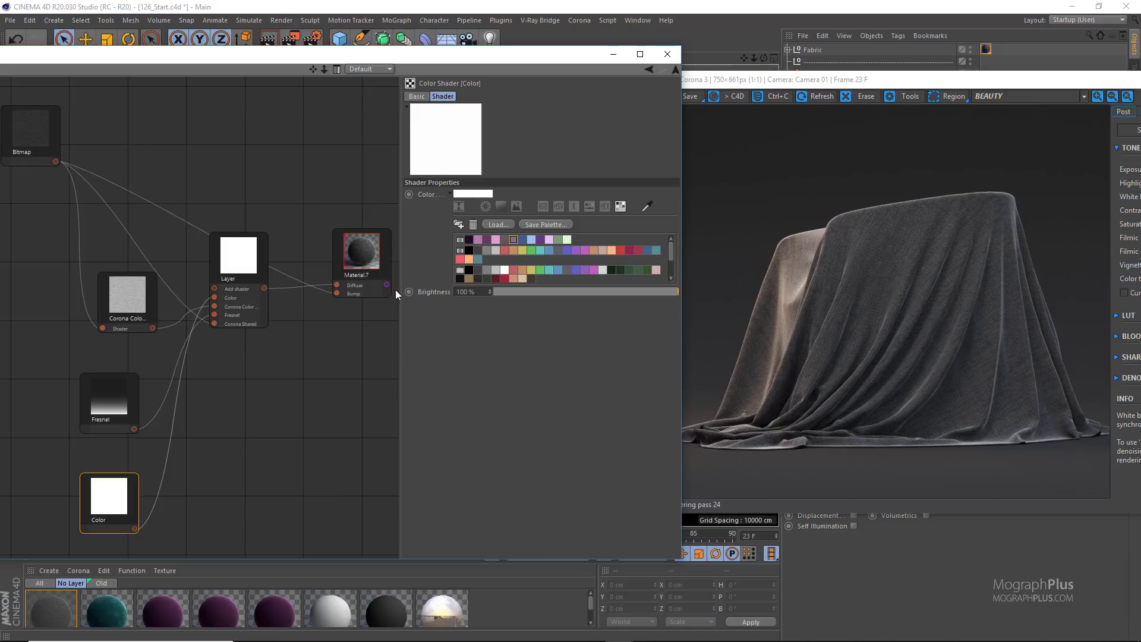
pyautogui.click(514, 250)
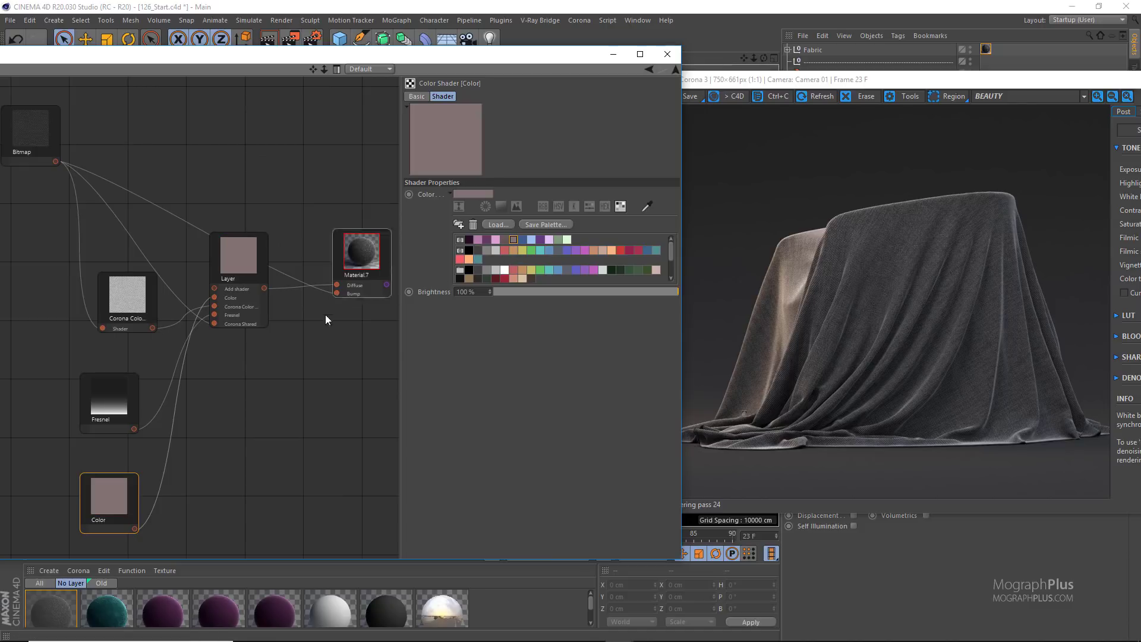
# Set the Color layer's blending mode to Screen in the Layer shader so it tints the cloth.
pyautogui.scroll(2, 297, 285)
pyautogui.moveTo(267, 179); pyautogui.dragTo(238, 252)
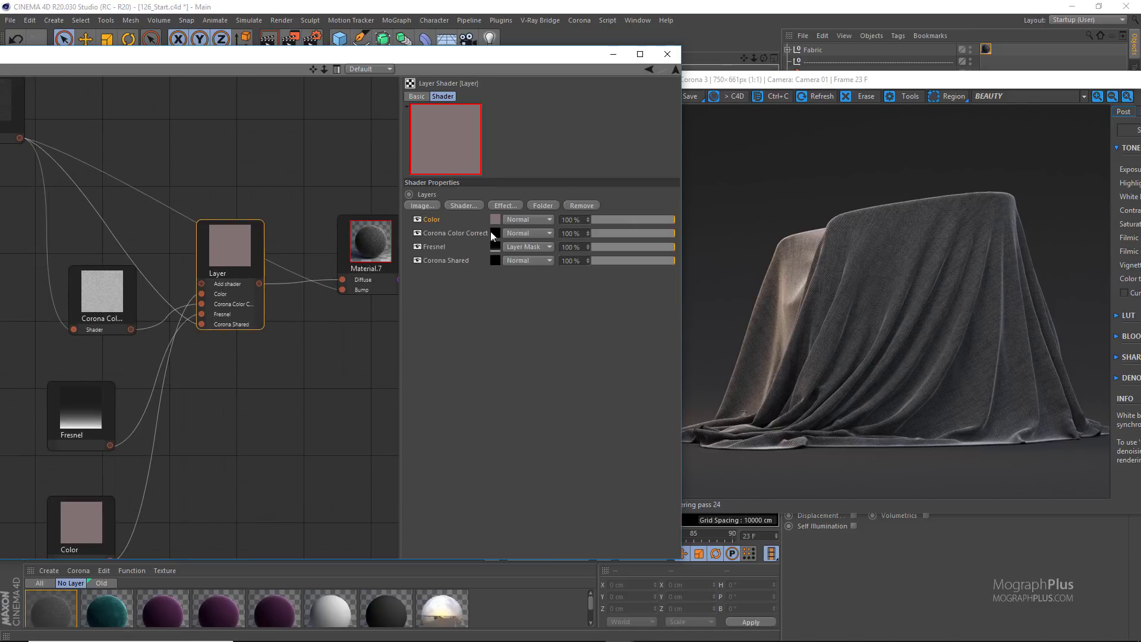
pyautogui.click(531, 220)
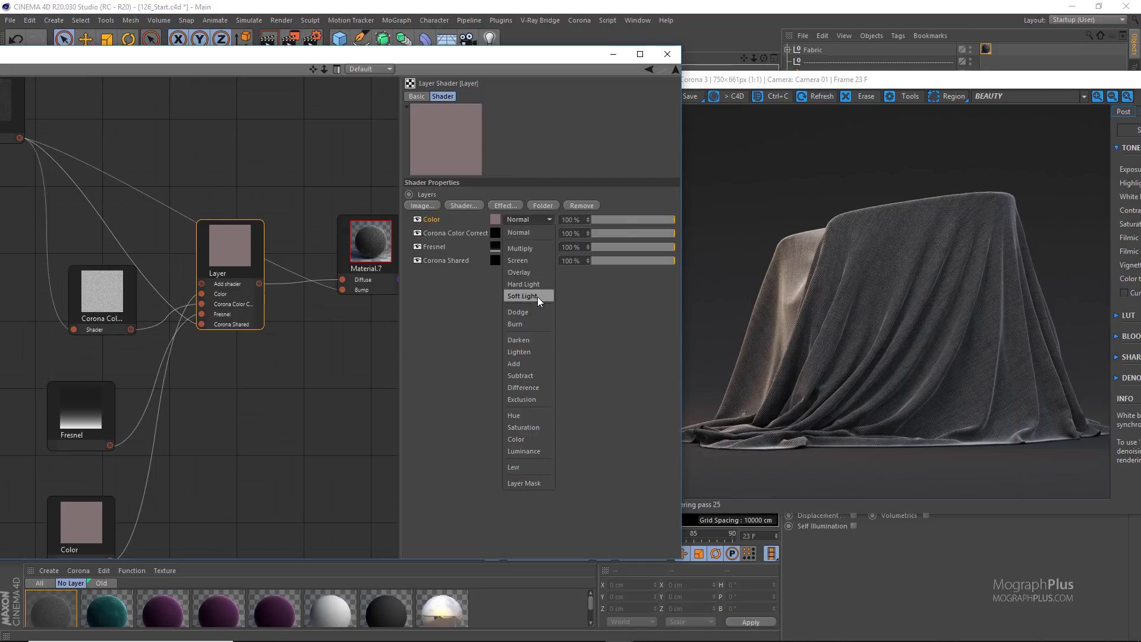
pyautogui.click(534, 261)
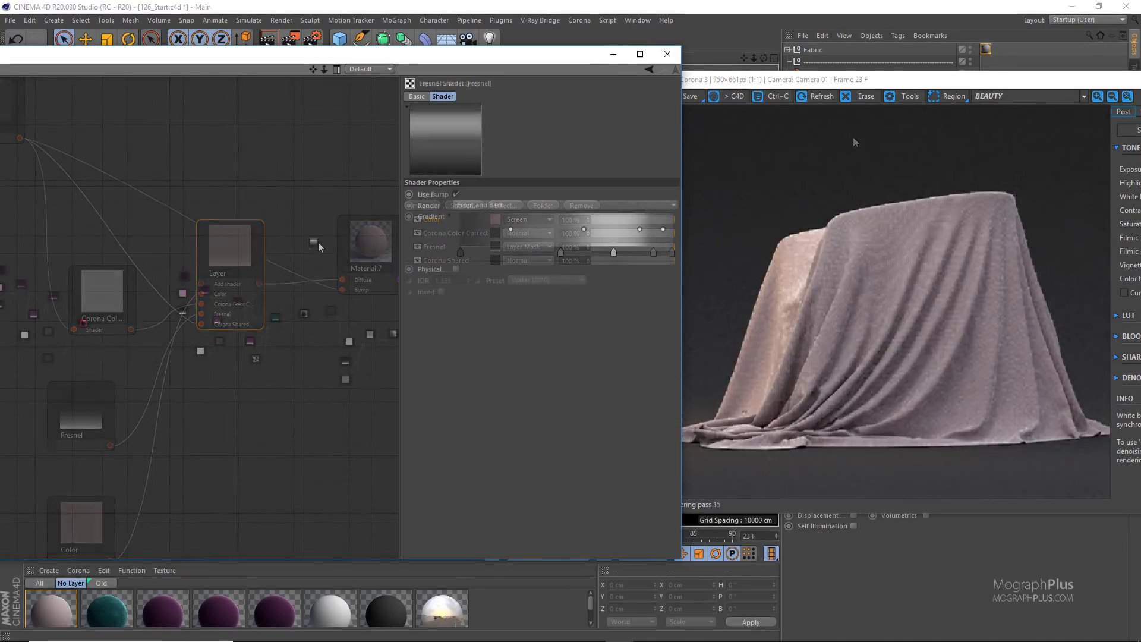
# Bring the render window's tone mapping settings into view and set the Exposure (EV) to 0.5.
pyautogui.scroll(-5, 350, 398)
pyautogui.scroll(2, 330, 406)
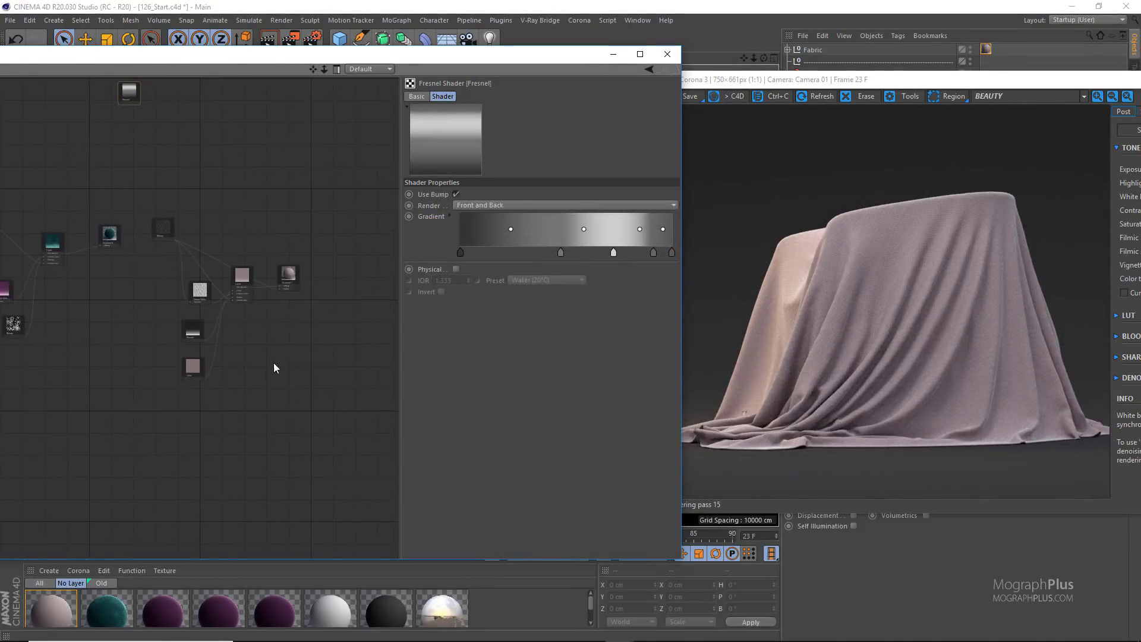
pyautogui.scroll(3, 277, 355)
pyautogui.scroll(4, 180, 295)
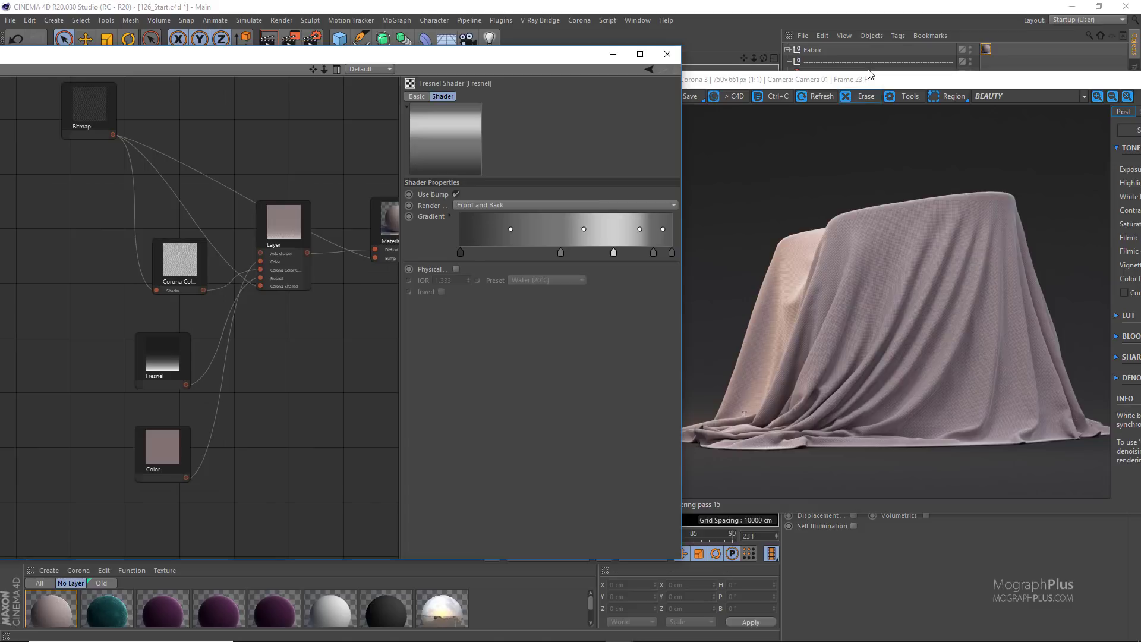
pyautogui.moveTo(868, 74); pyautogui.dragTo(707, 78)
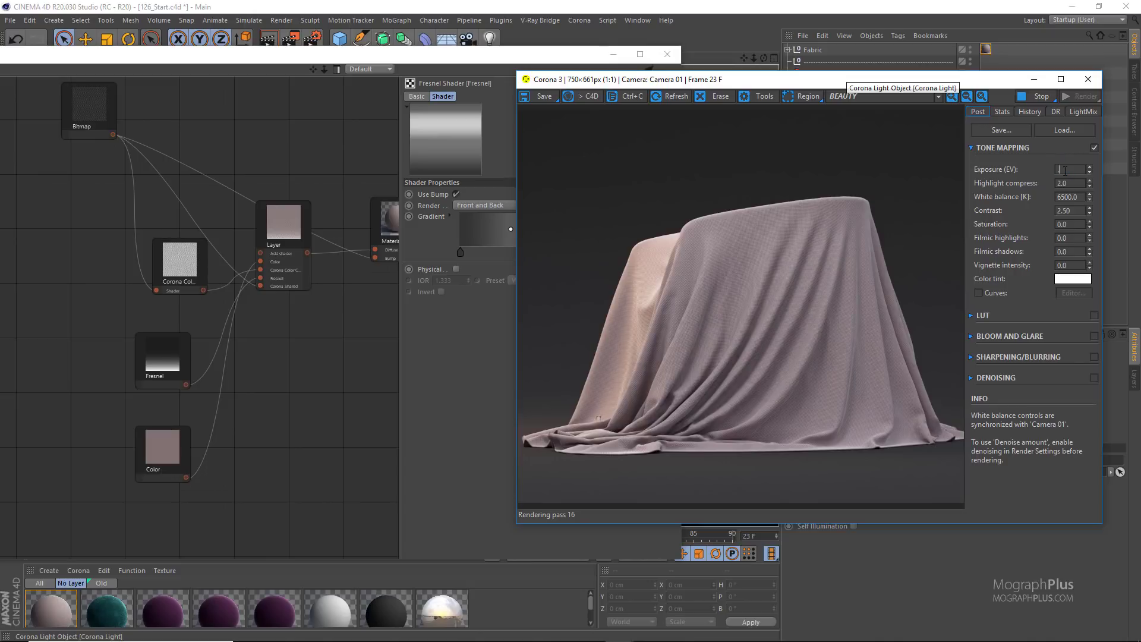
pyautogui.write('0.5')
pyautogui.press('Return')
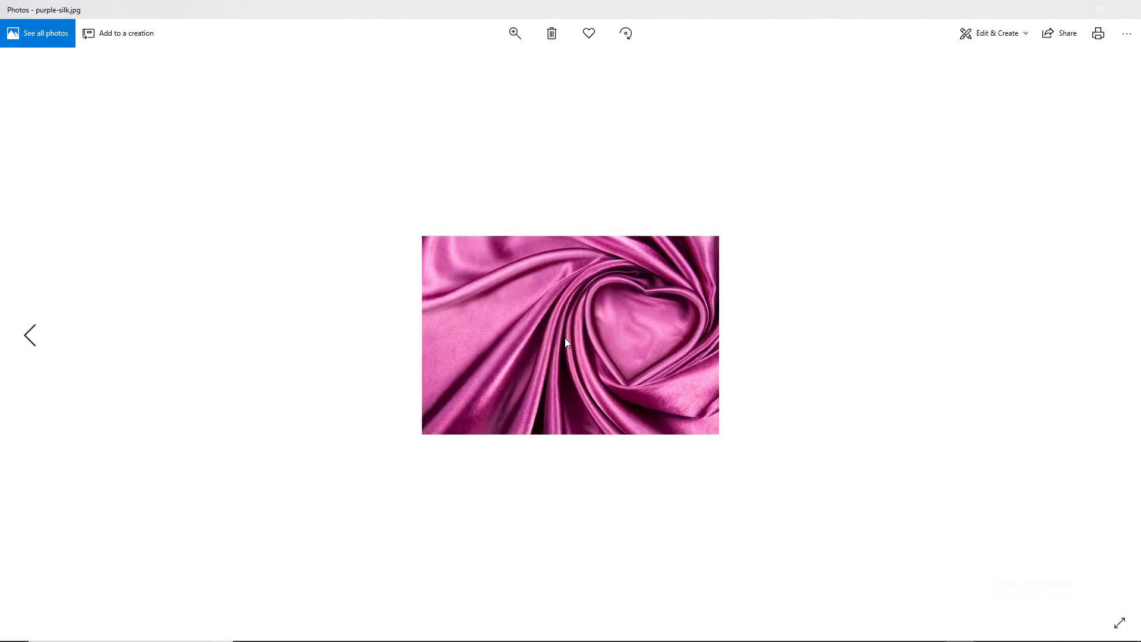
# Study the purple, white and multicoloured silk reference photos in the Photos viewer, then close it.
pyautogui.doubleClick(595, 351)
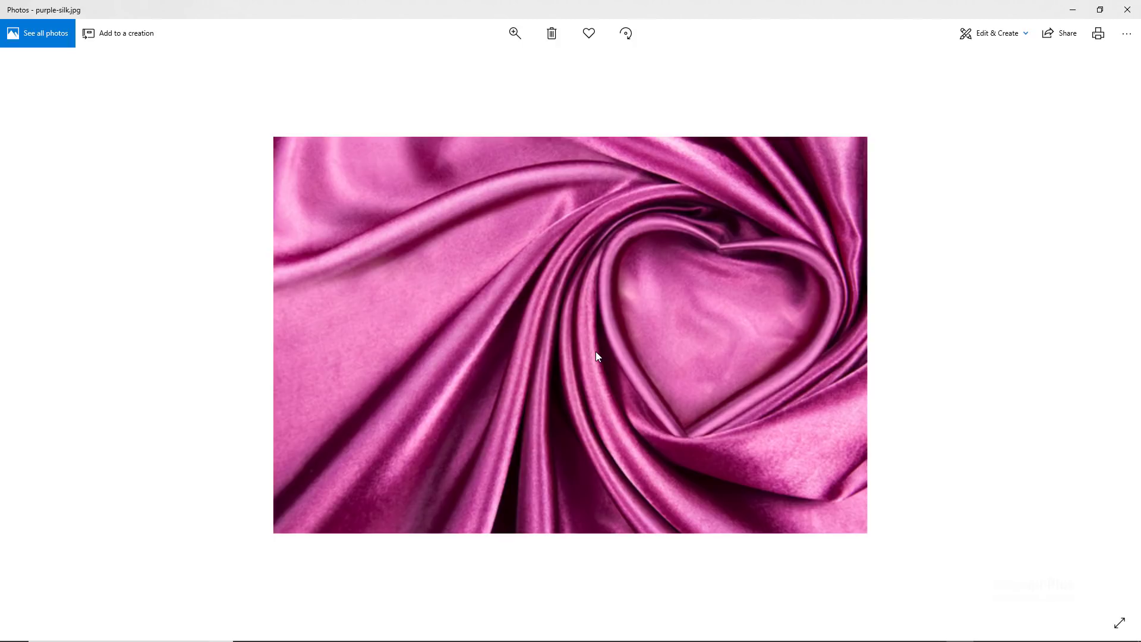
pyautogui.doubleClick(595, 351)
pyautogui.press('Left')
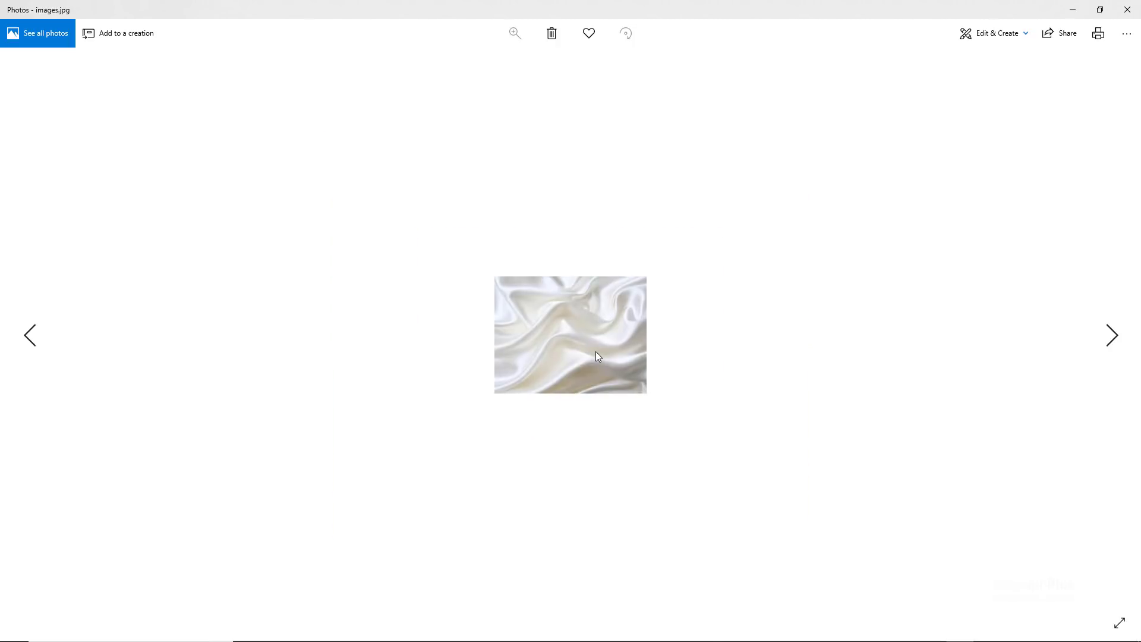
pyautogui.press('Left')
pyautogui.press('Right')
pyautogui.press('Right')
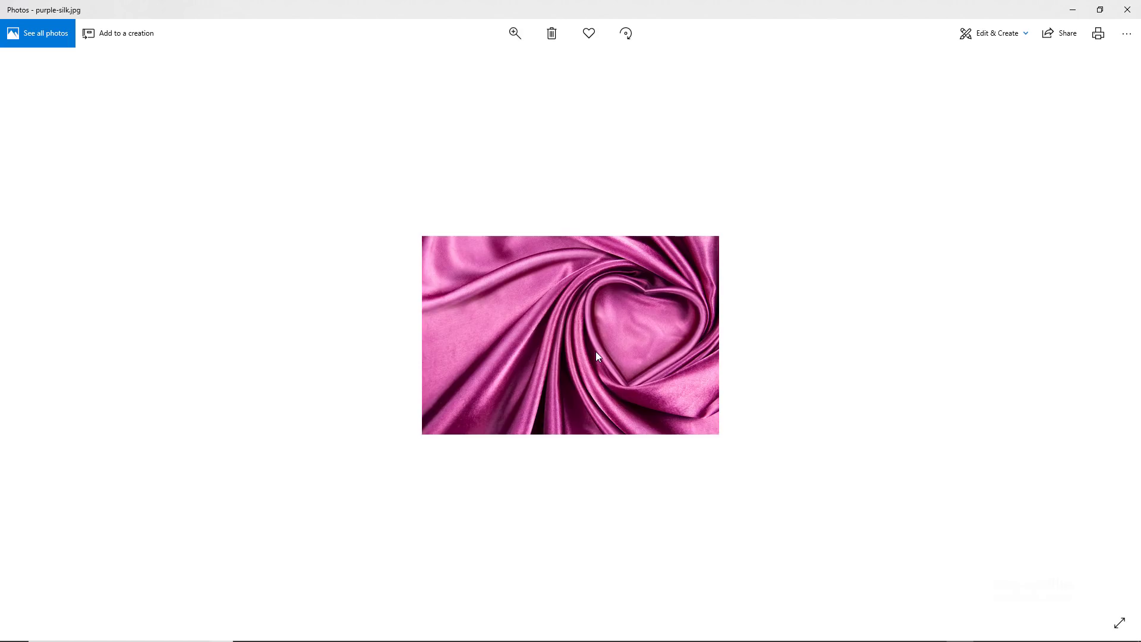
pyautogui.press('Left')
pyautogui.press('Left')
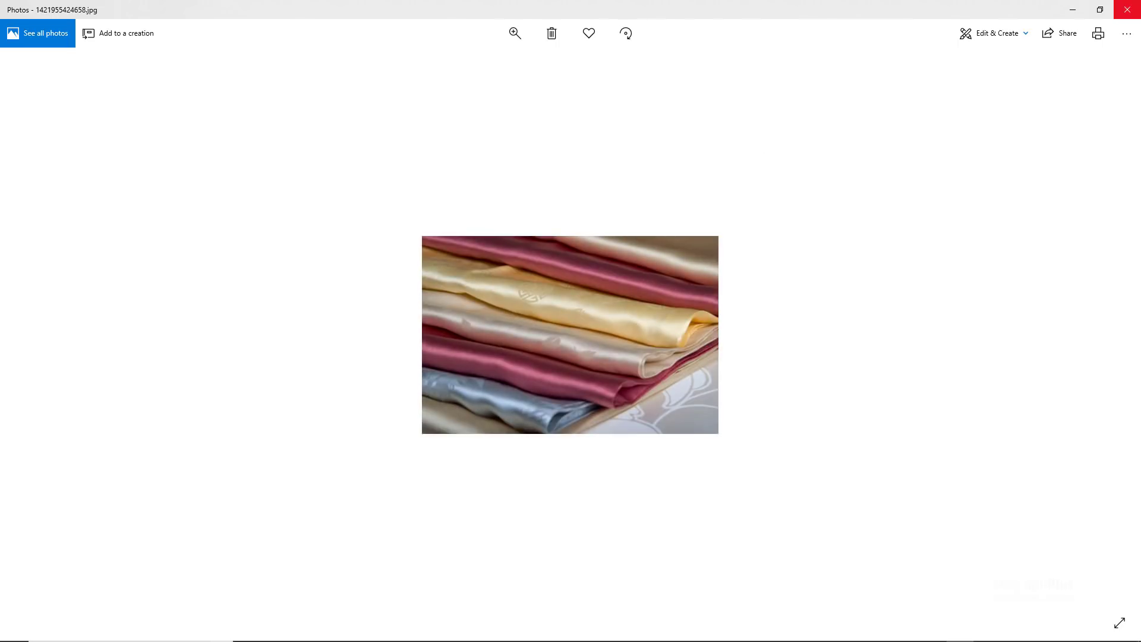
pyautogui.click(1131, 11)
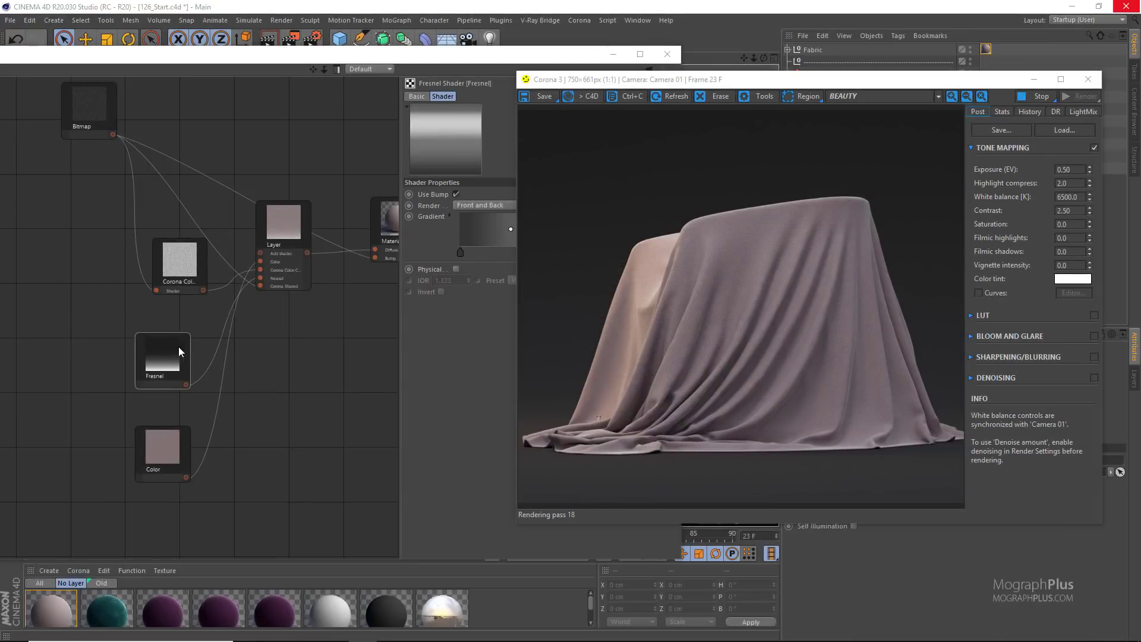
# Create a new Corona material in empty space beyond Material.7 and assign it to the Fabric object.
pyautogui.scroll(-2, 177, 348)
pyautogui.moveTo(173, 350); pyautogui.dragTo(53, 360, button='middle')
pyautogui.moveTo(258, 322); pyautogui.dragTo(196, 323, button='middle')
pyautogui.moveTo(254, 269); pyautogui.dragTo(177, 268, button='middle')
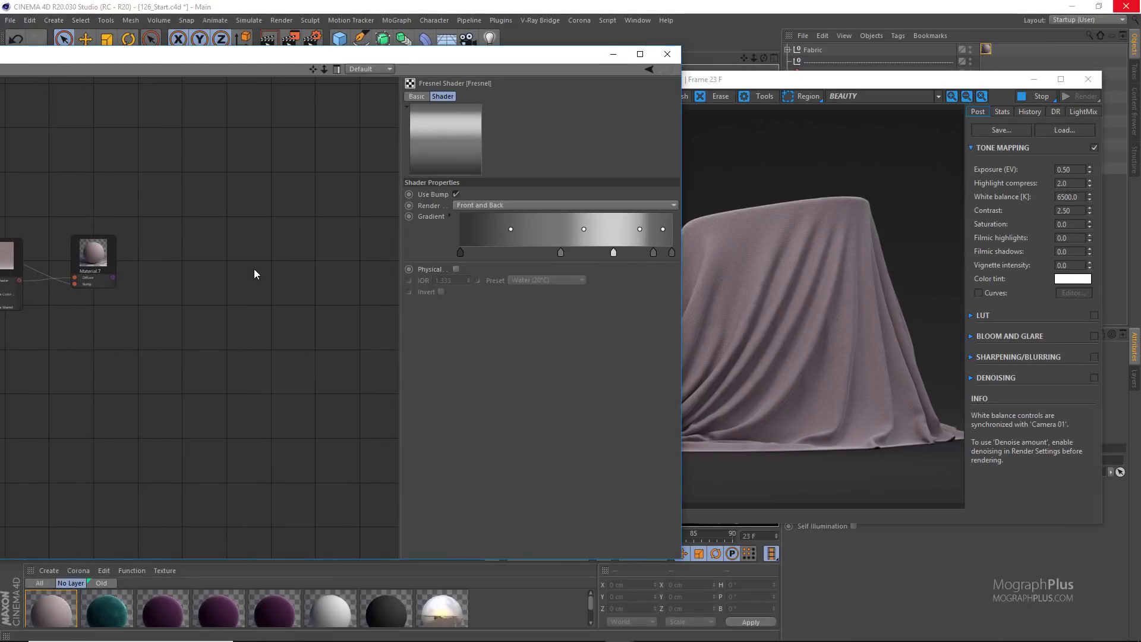
pyautogui.rightClick(254, 269)
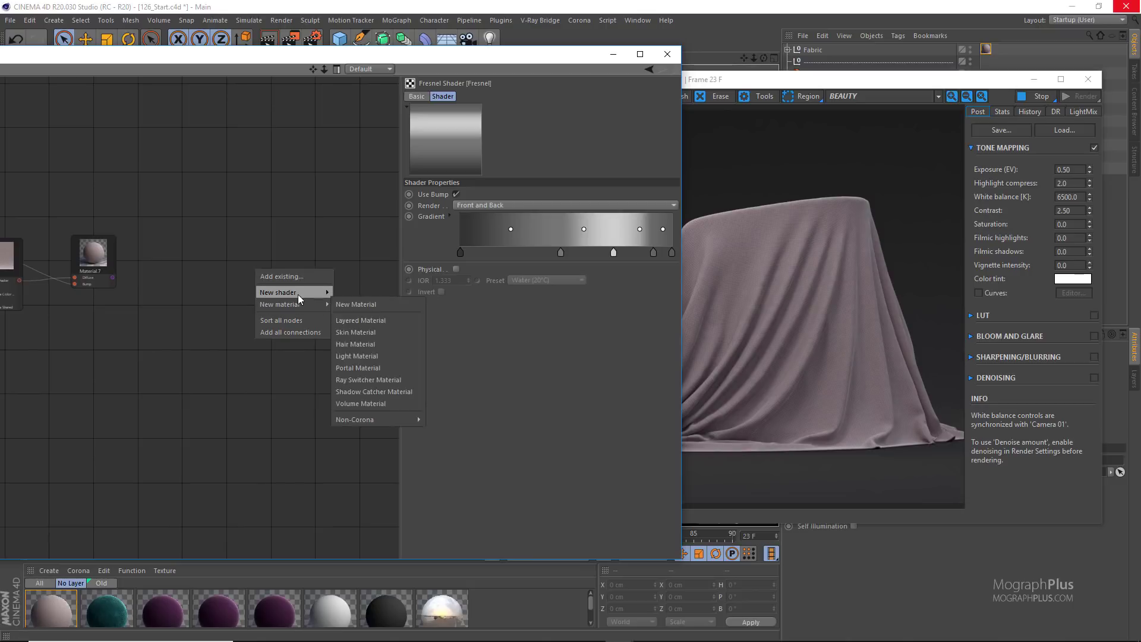
pyautogui.click(361, 305)
pyautogui.moveTo(269, 254); pyautogui.dragTo(310, 277)
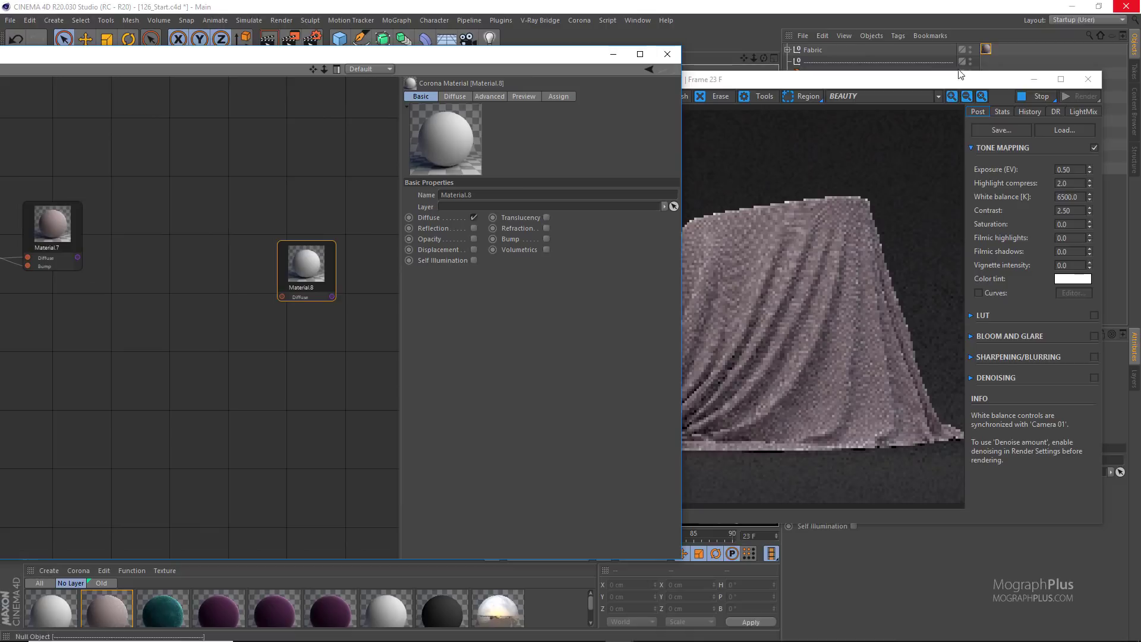
pyautogui.moveTo(451, 142); pyautogui.dragTo(986, 52)
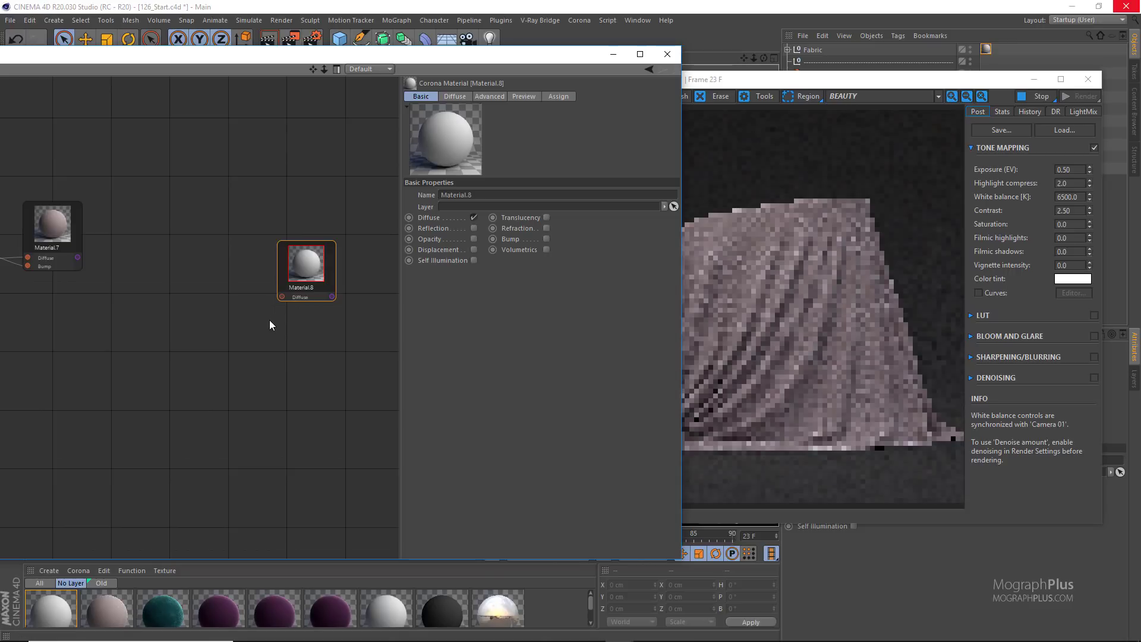
# Add a new Fresnel shader beside Material.8 and connect it to the material's Diffuse input.
pyautogui.moveTo(269, 320); pyautogui.dragTo(115, 312, button='middle')
pyautogui.moveTo(133, 255); pyautogui.dragTo(239, 240)
pyautogui.click(149, 294)
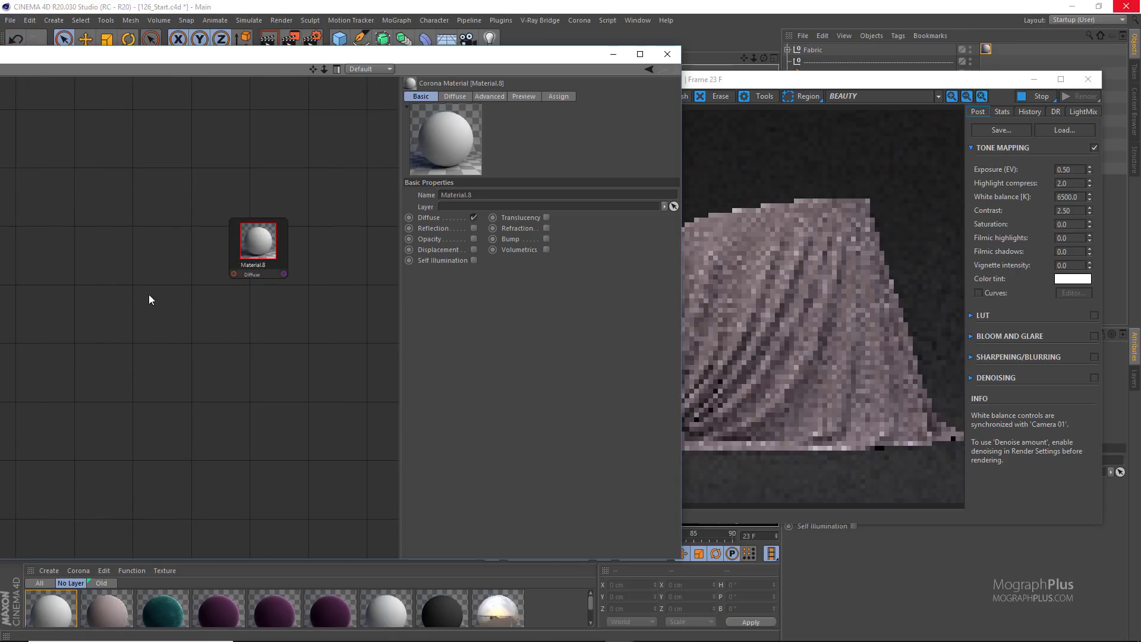
pyautogui.rightClick(149, 294)
pyautogui.press('Escape')
pyautogui.rightClick(132, 277)
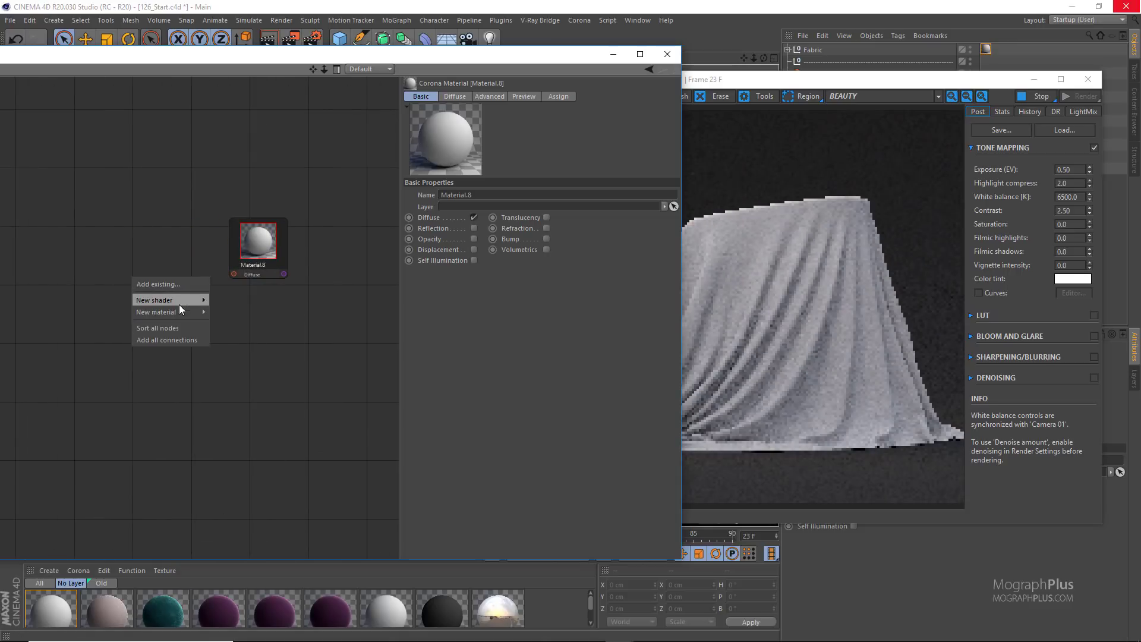
pyautogui.moveTo(179, 304)
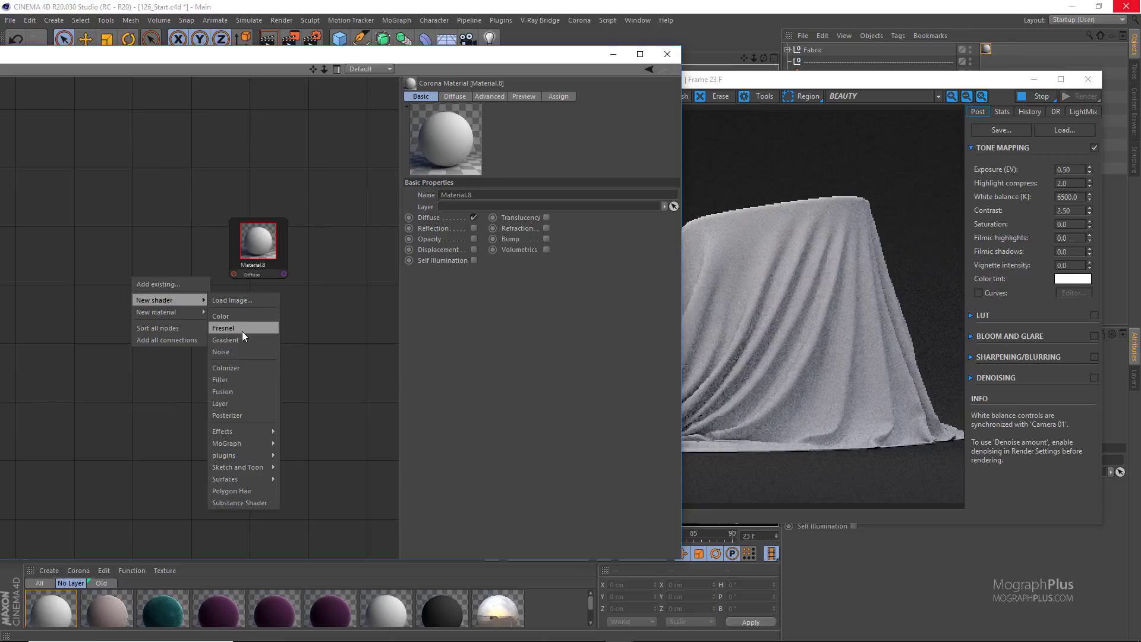
pyautogui.click(241, 331)
pyautogui.moveTo(156, 305); pyautogui.dragTo(232, 275)
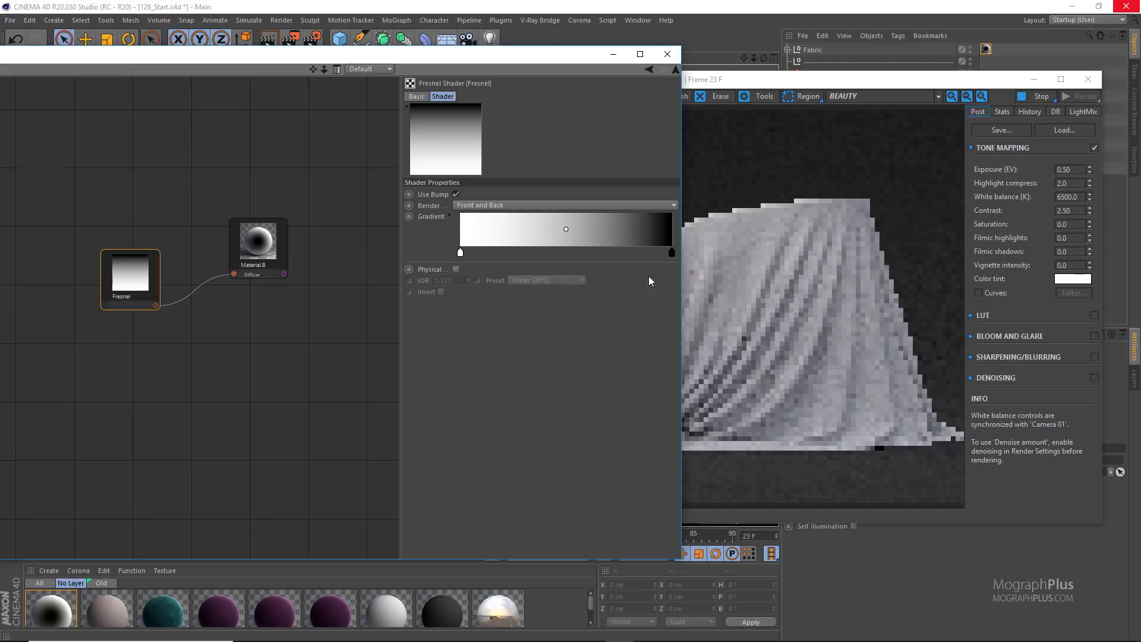
# Move the existing multi-knot Fresnel node next to Material.8 and connect it to Diffuse in place of the plain Fresnel.
pyautogui.moveTo(856, 84); pyautogui.dragTo(1031, 65)
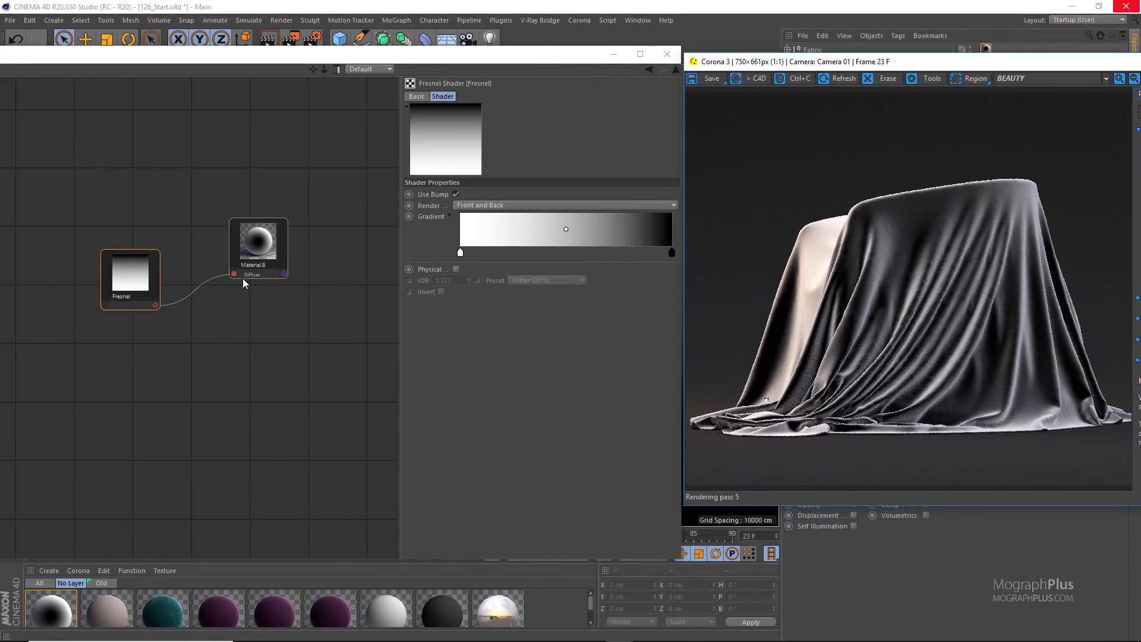
pyautogui.scroll(2, 244, 279)
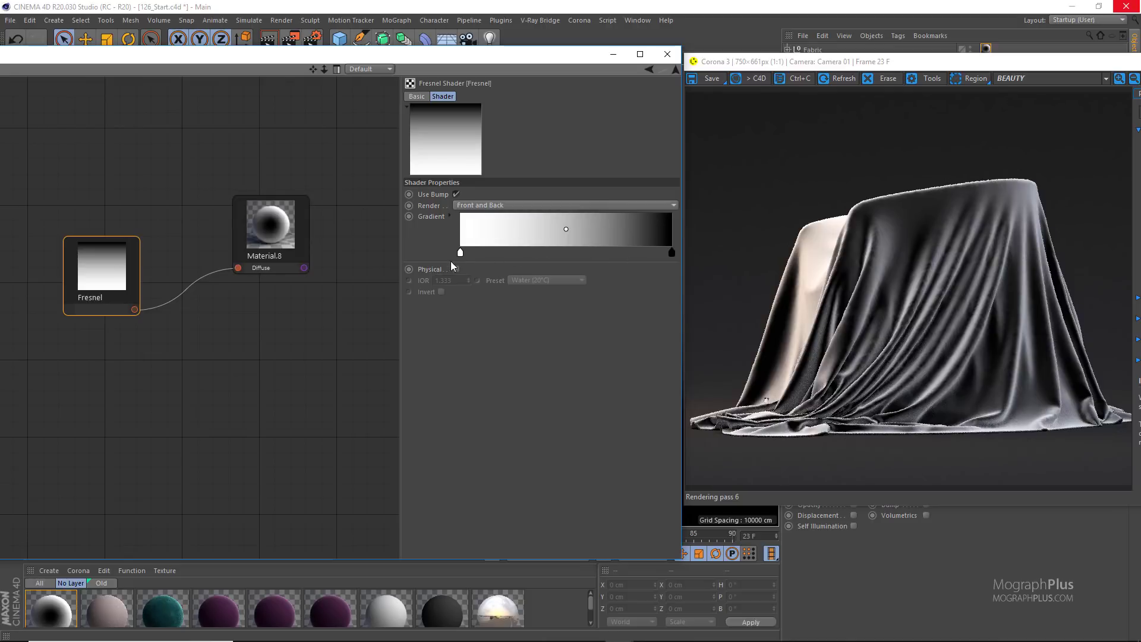
pyautogui.scroll(-4, 83, 372)
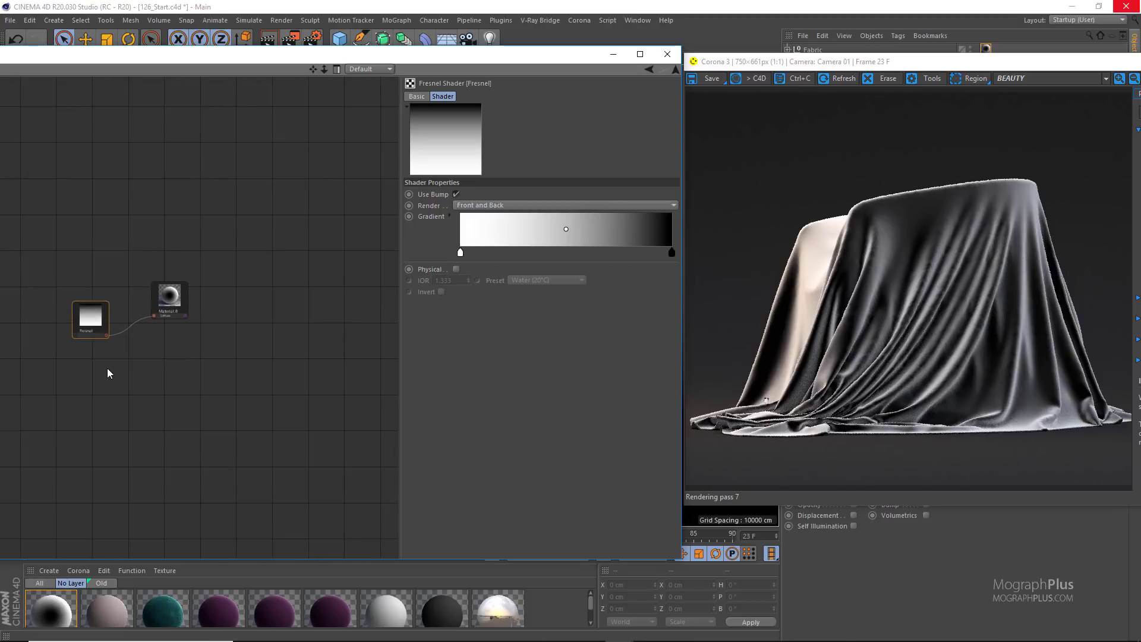
pyautogui.moveTo(110, 375); pyautogui.dragTo(285, 372, button='middle')
pyautogui.scroll(-2, 165, 361)
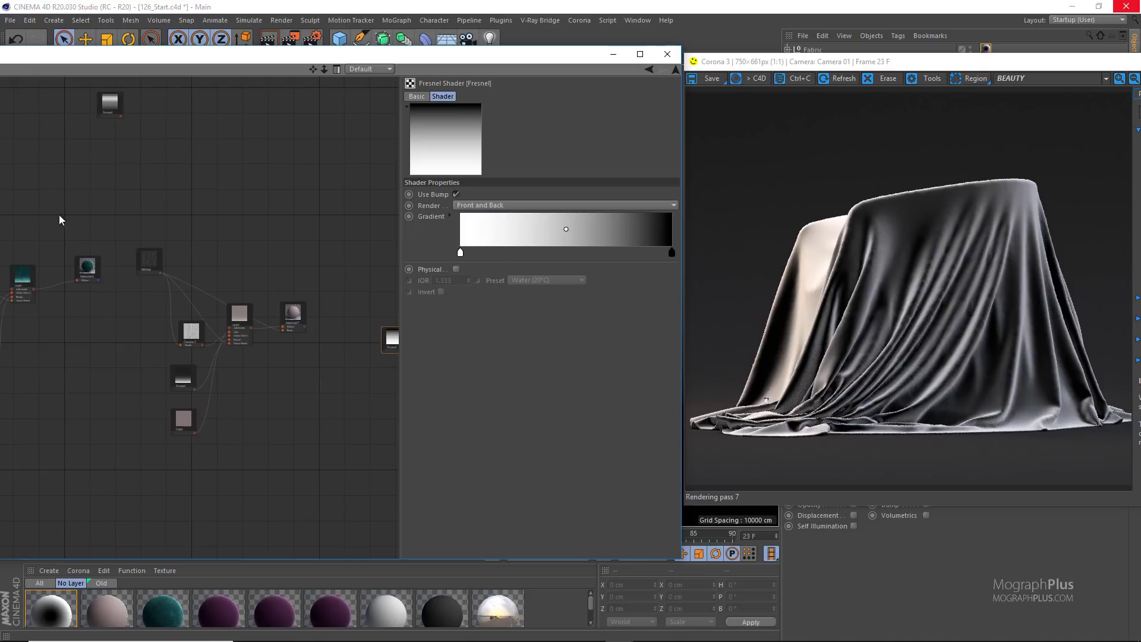
pyautogui.moveTo(109, 101); pyautogui.dragTo(164, 186)
pyautogui.moveTo(215, 249); pyautogui.dragTo(311, 368)
pyautogui.scroll(2, 324, 419)
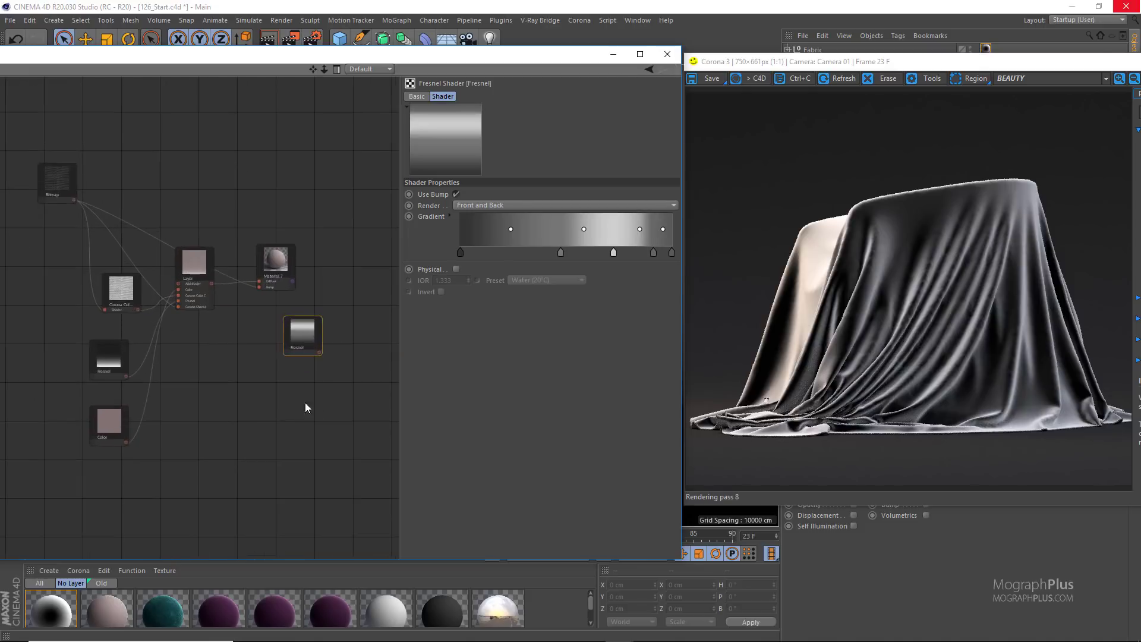
pyautogui.moveTo(389, 340); pyautogui.dragTo(154, 366, button='middle')
pyautogui.moveTo(62, 354); pyautogui.dragTo(308, 315)
pyautogui.scroll(3, 191, 272)
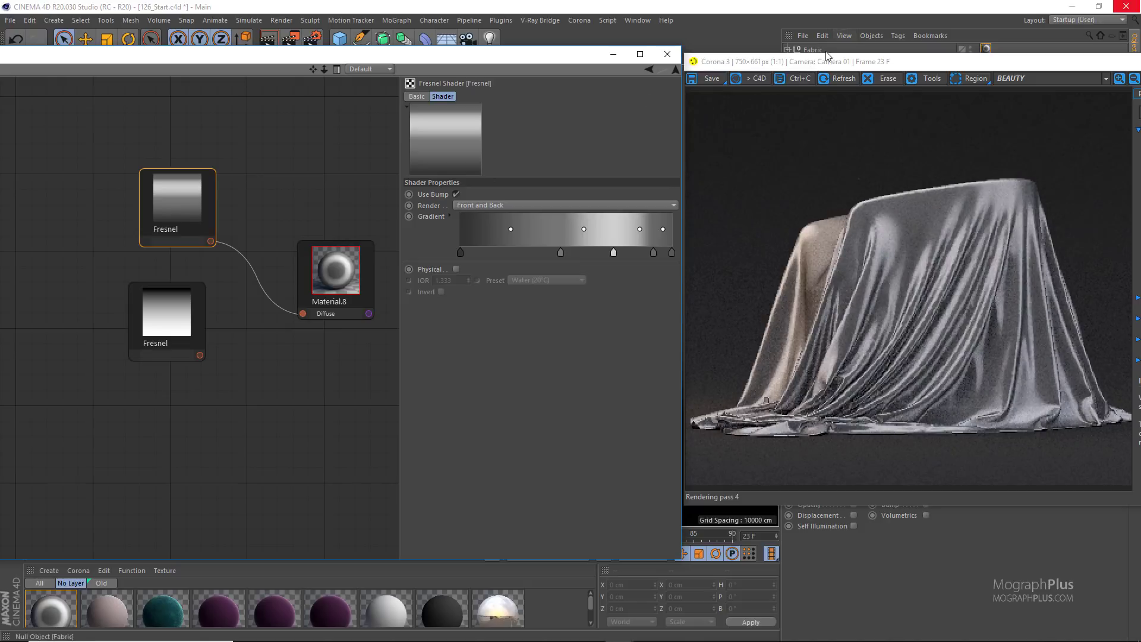
# Expand the multi-knot Fresnel gradient's detailed controls and examine the settings of its brightest, last and first knots.
pyautogui.moveTo(828, 60); pyautogui.dragTo(874, 63)
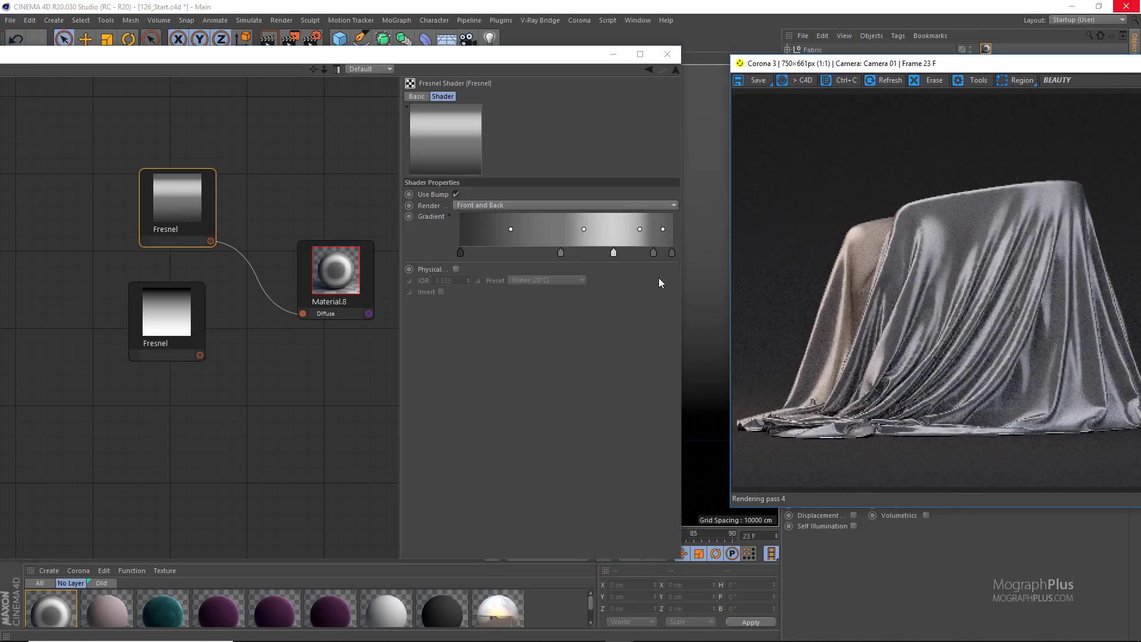
pyautogui.doubleClick(614, 253)
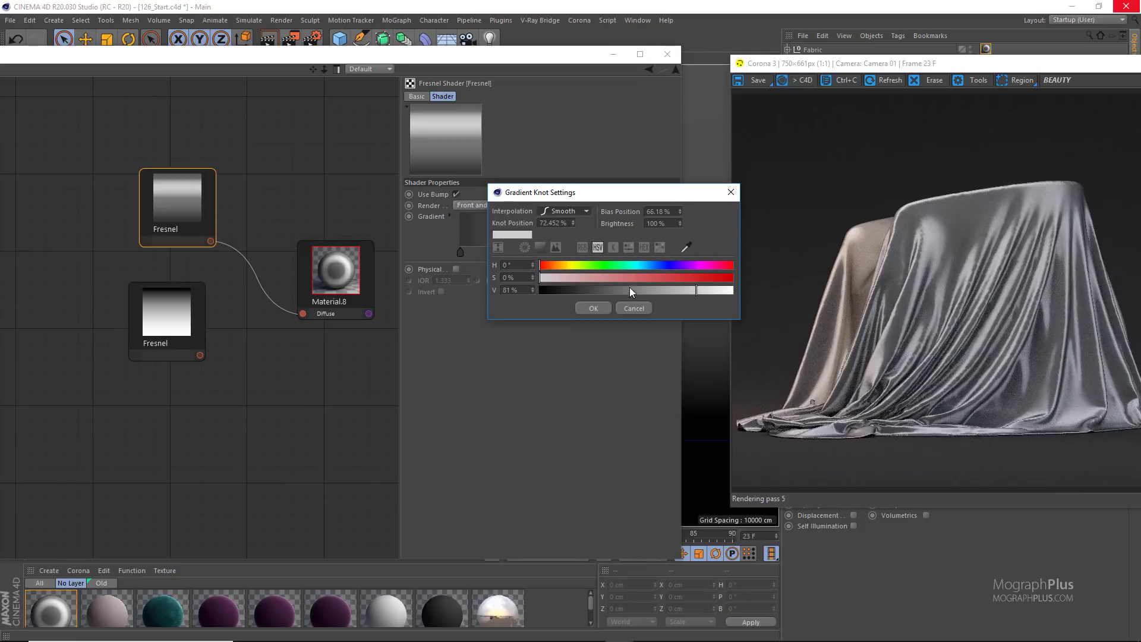
pyautogui.click(626, 309)
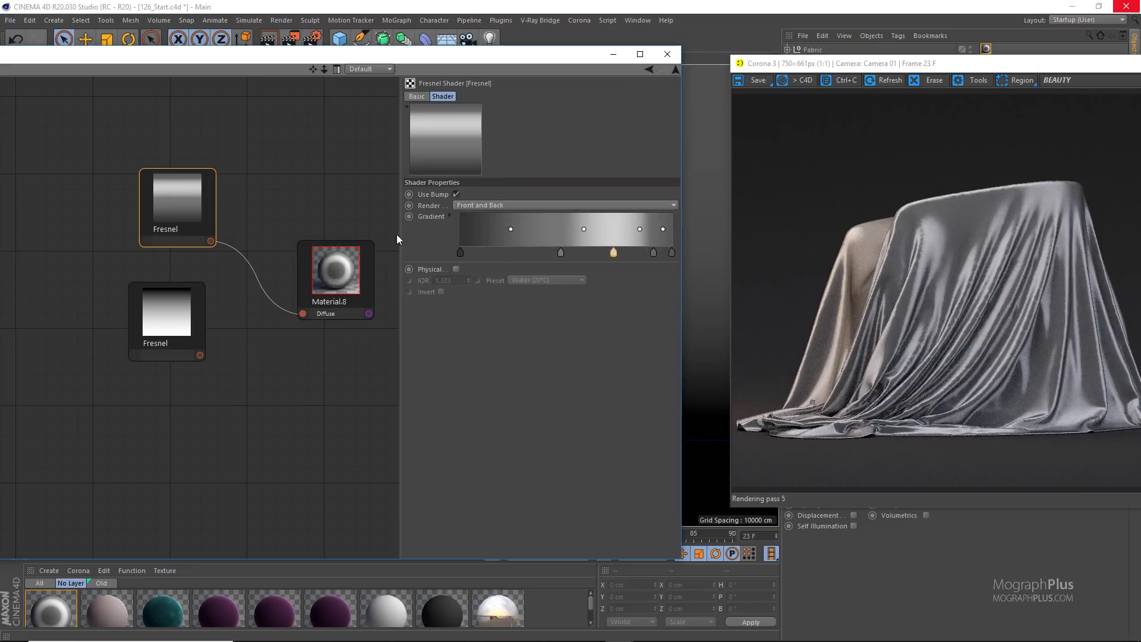
pyautogui.click(448, 216)
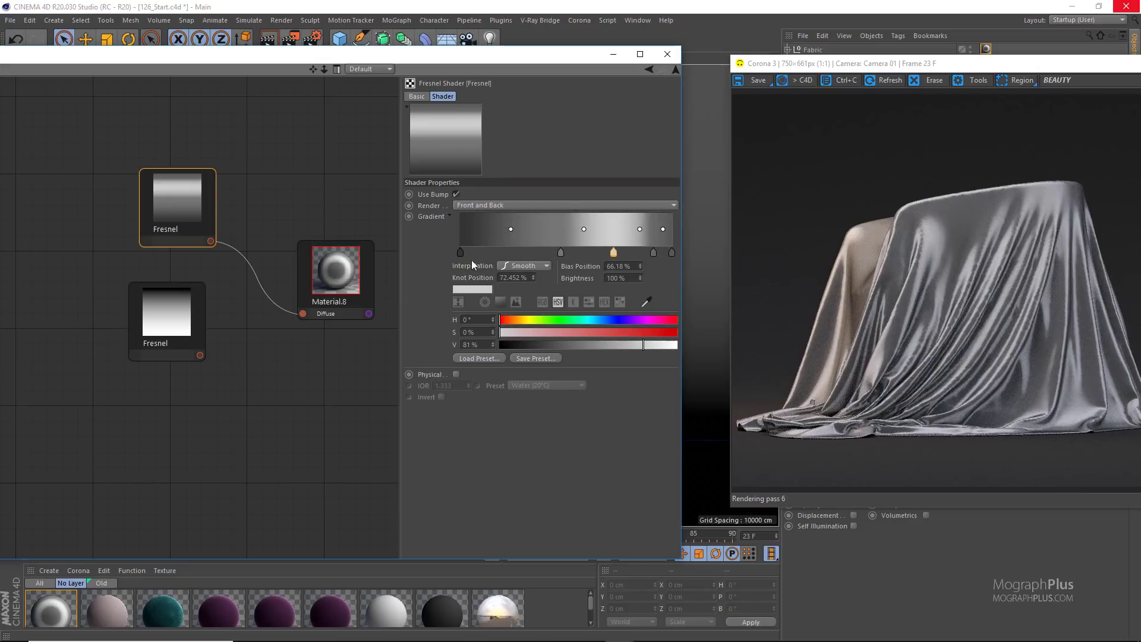
pyautogui.click(671, 256)
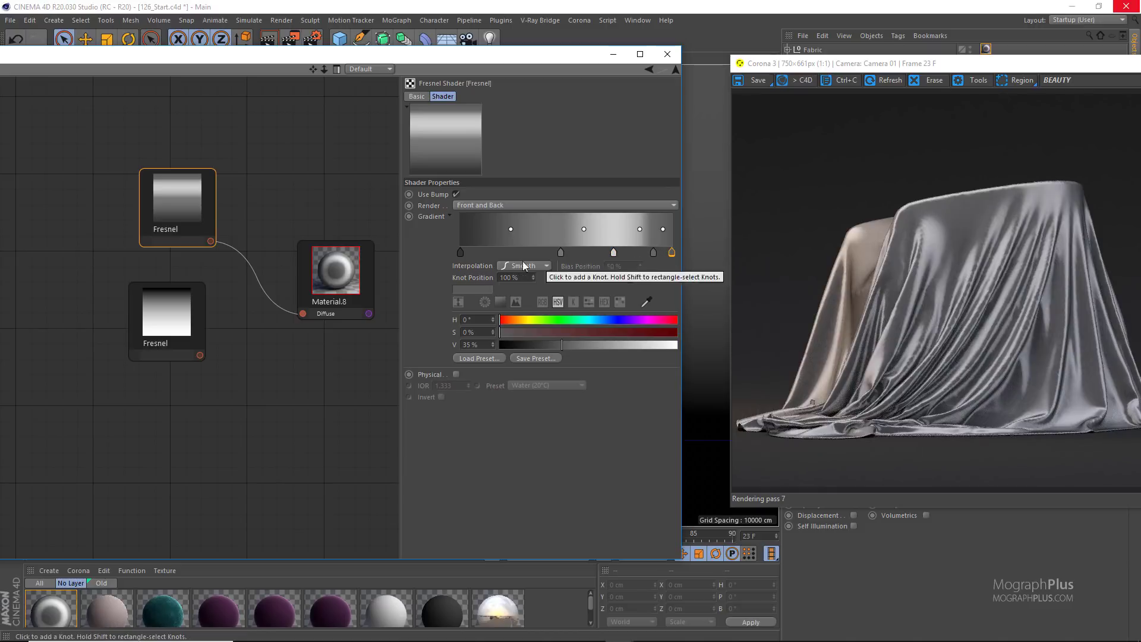
pyautogui.click(459, 256)
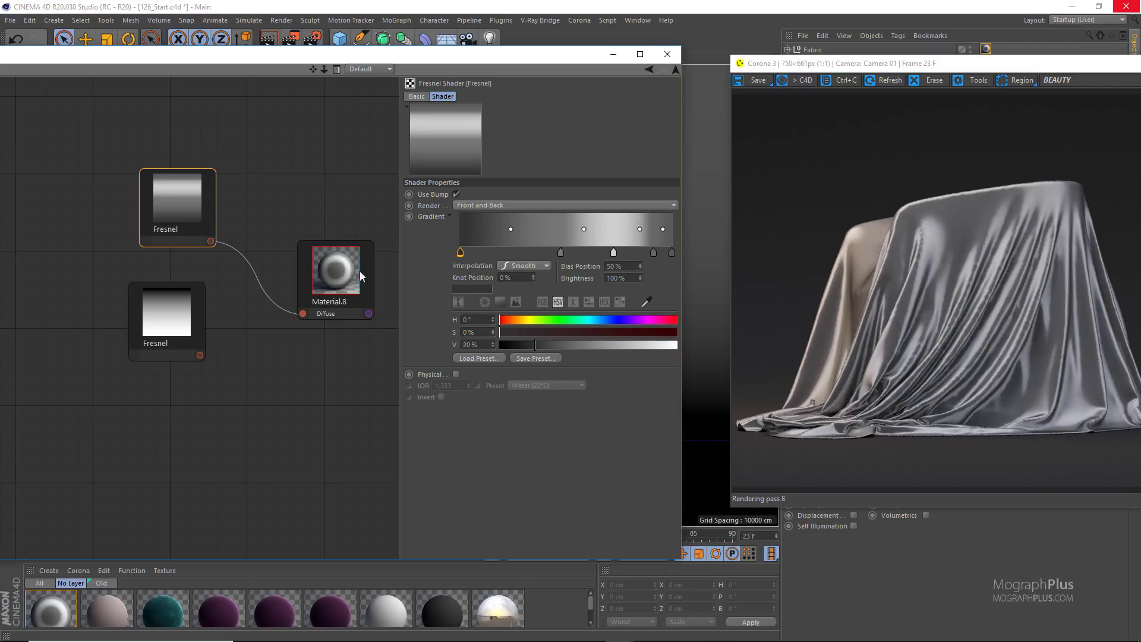
# Set the bias position between the Fresnel gradient's second knot and its brightest knot to 41.57 %.
pyautogui.click(617, 254)
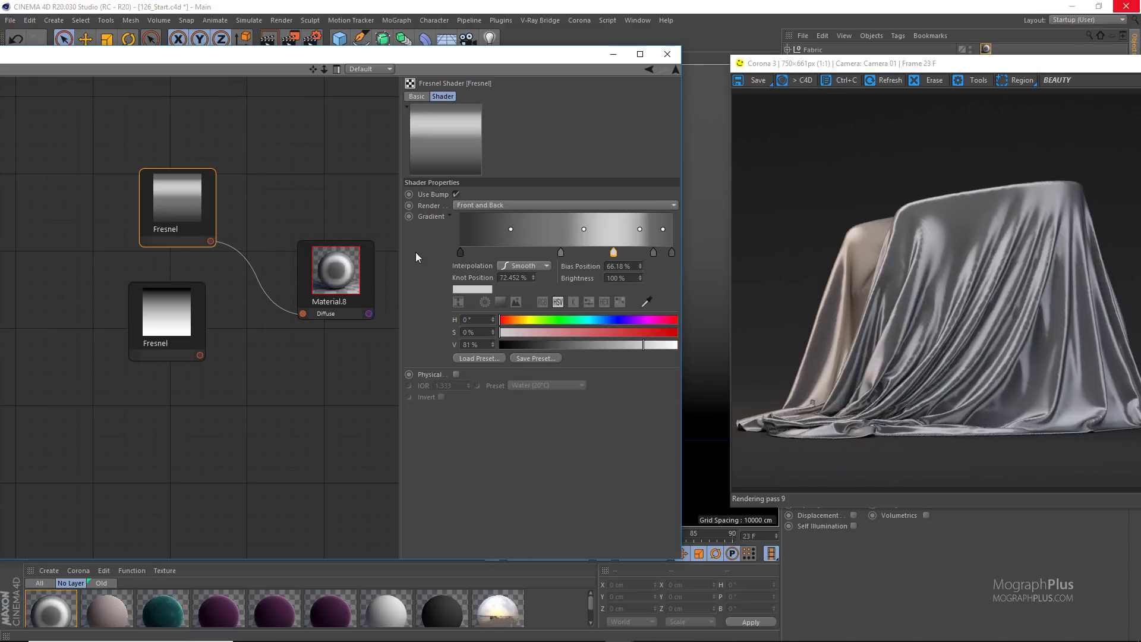
pyautogui.moveTo(584, 230)
pyautogui.mouseDown()
pyautogui.moveTo(599, 235)
pyautogui.moveTo(582, 236)
pyautogui.mouseUp()
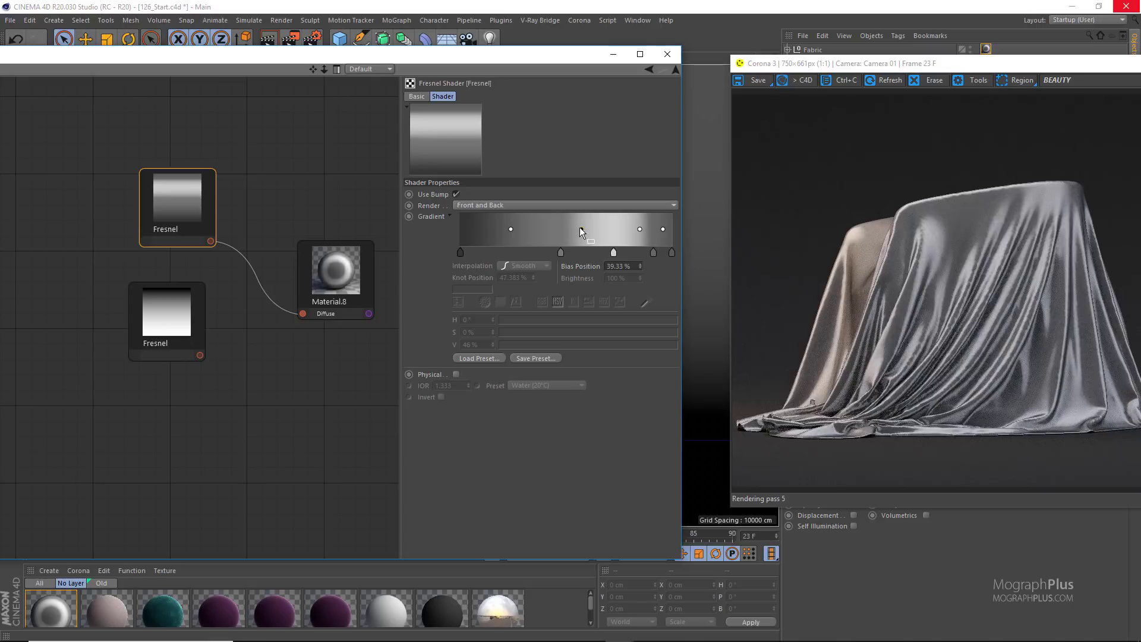
pyautogui.moveTo(585, 235); pyautogui.dragTo(590, 235)
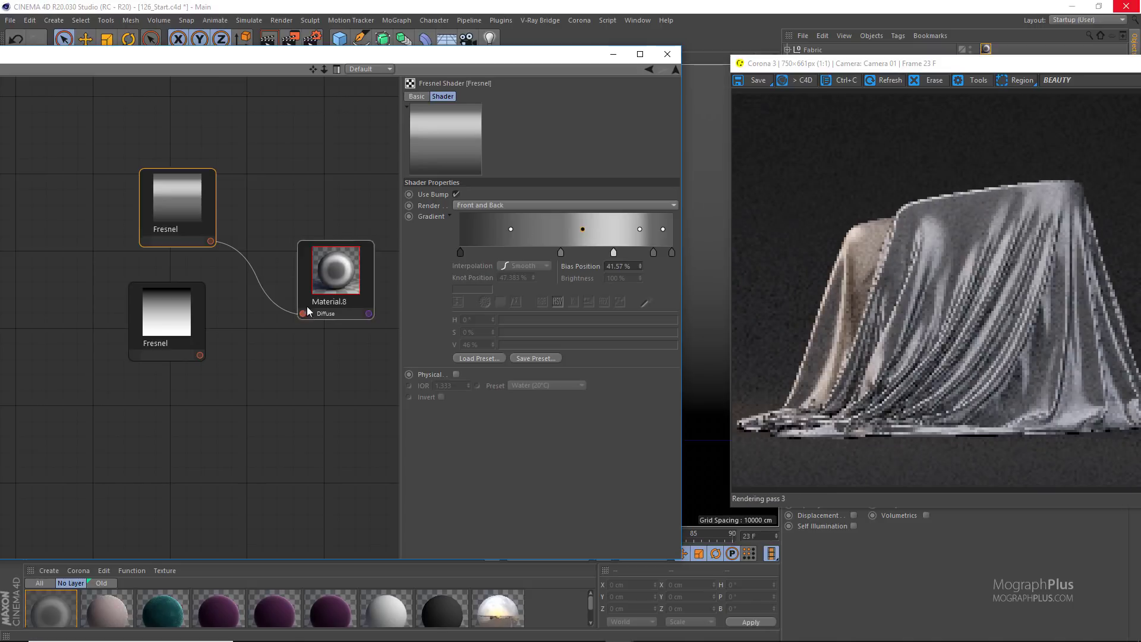
# Select the multi-knot Fresnel gradient's brightest knot, and delete the unconnected plain Fresnel node beside Material.8.
pyautogui.click(143, 315)
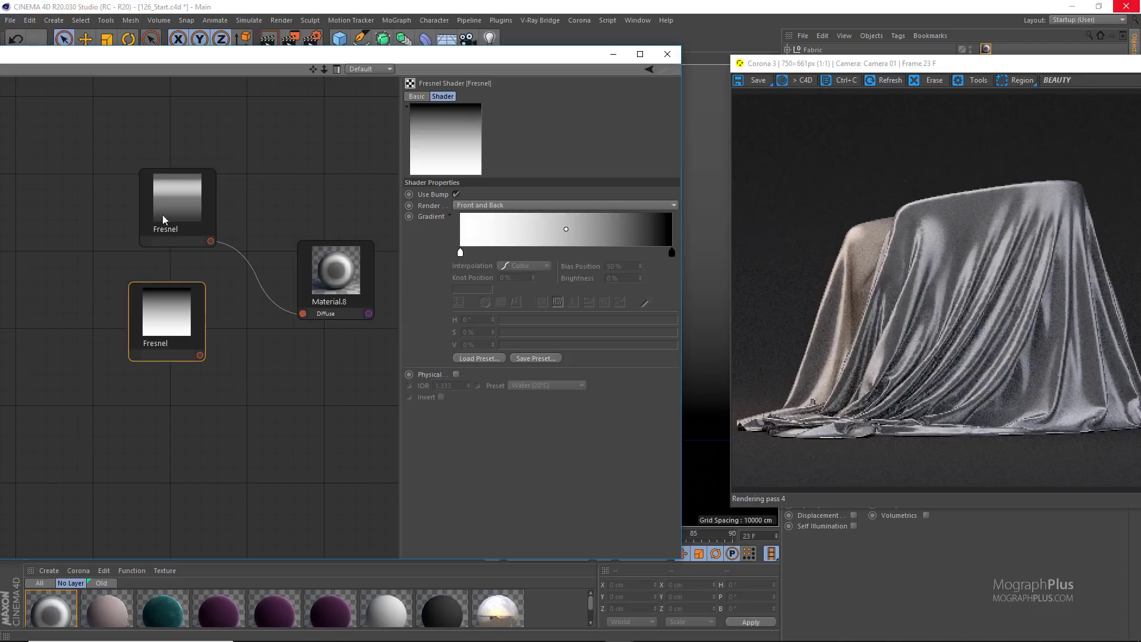
pyautogui.click(153, 233)
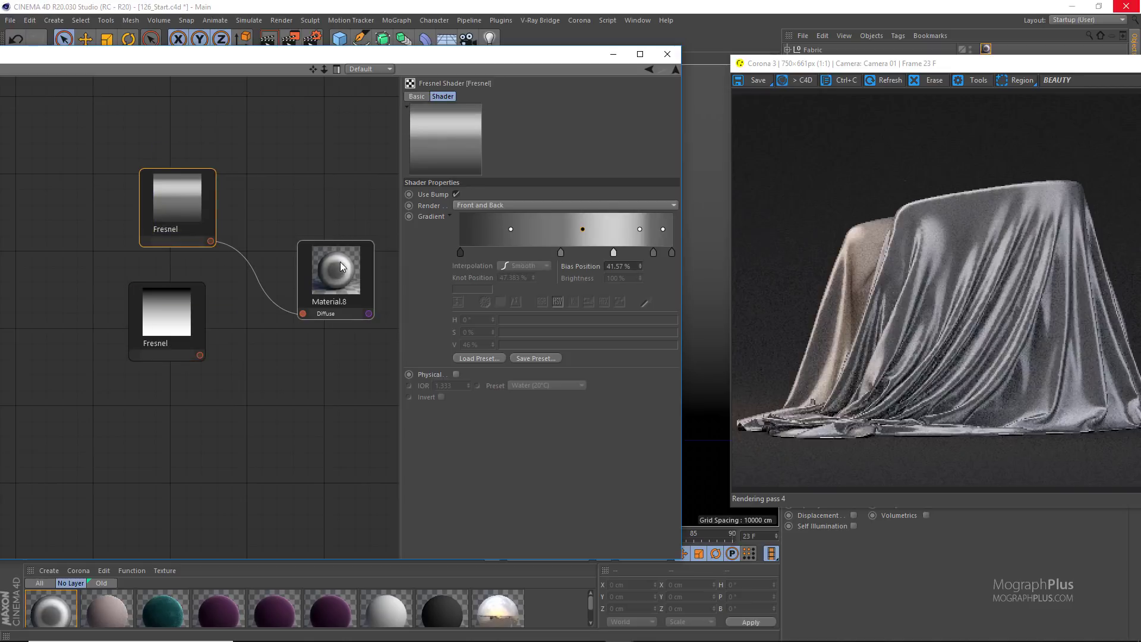
pyautogui.moveTo(929, 70); pyautogui.dragTo(894, 67)
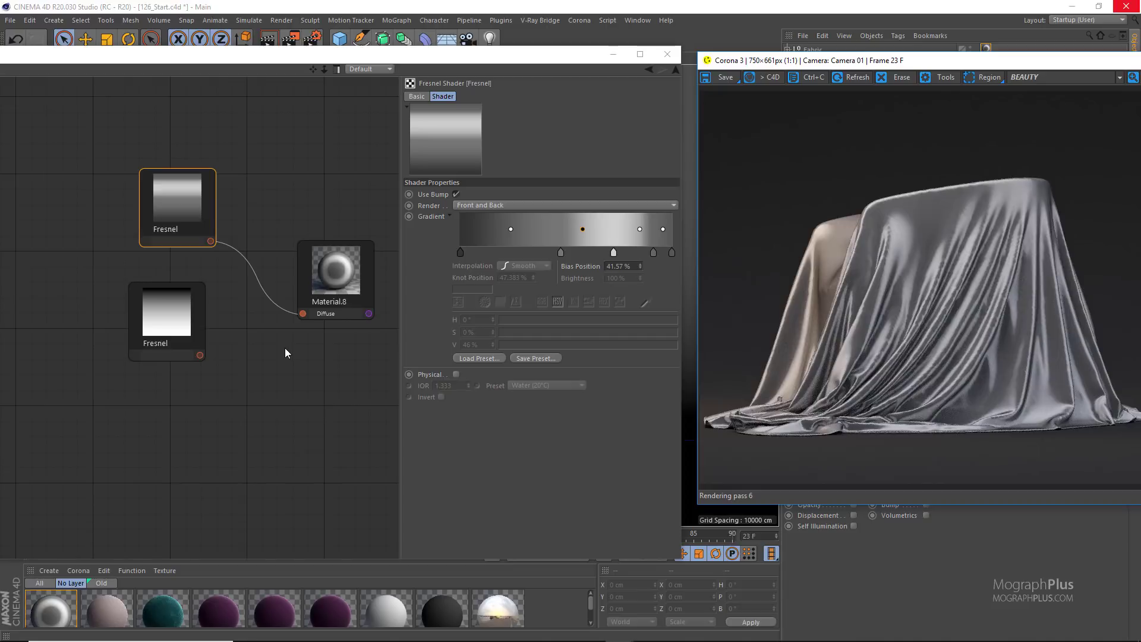
pyautogui.doubleClick(614, 254)
pyautogui.click(634, 312)
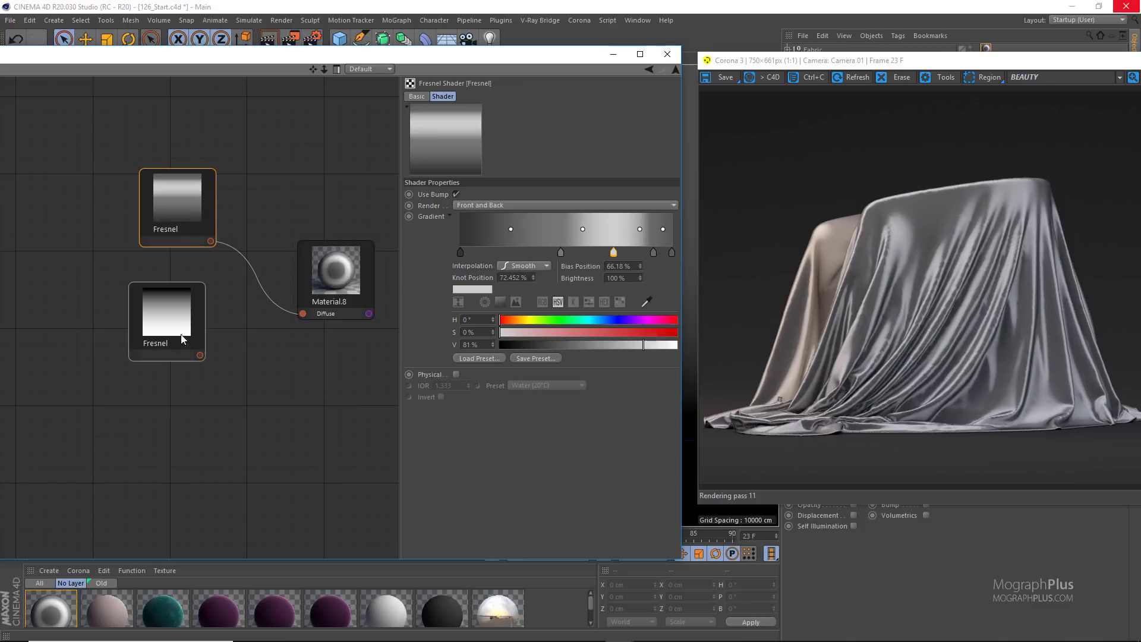
pyautogui.moveTo(249, 391); pyautogui.dragTo(130, 309)
pyautogui.press('Delete')
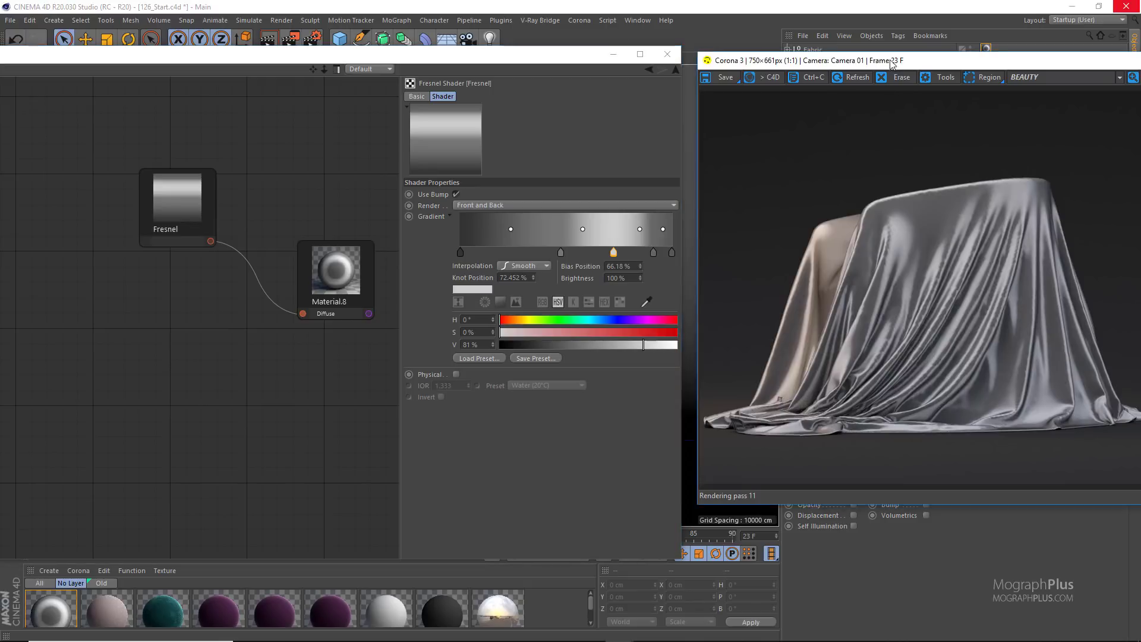
# Set the render's tone mapping Exposure (EV) to 1.0.
pyautogui.moveTo(901, 61); pyautogui.dragTo(865, 58)
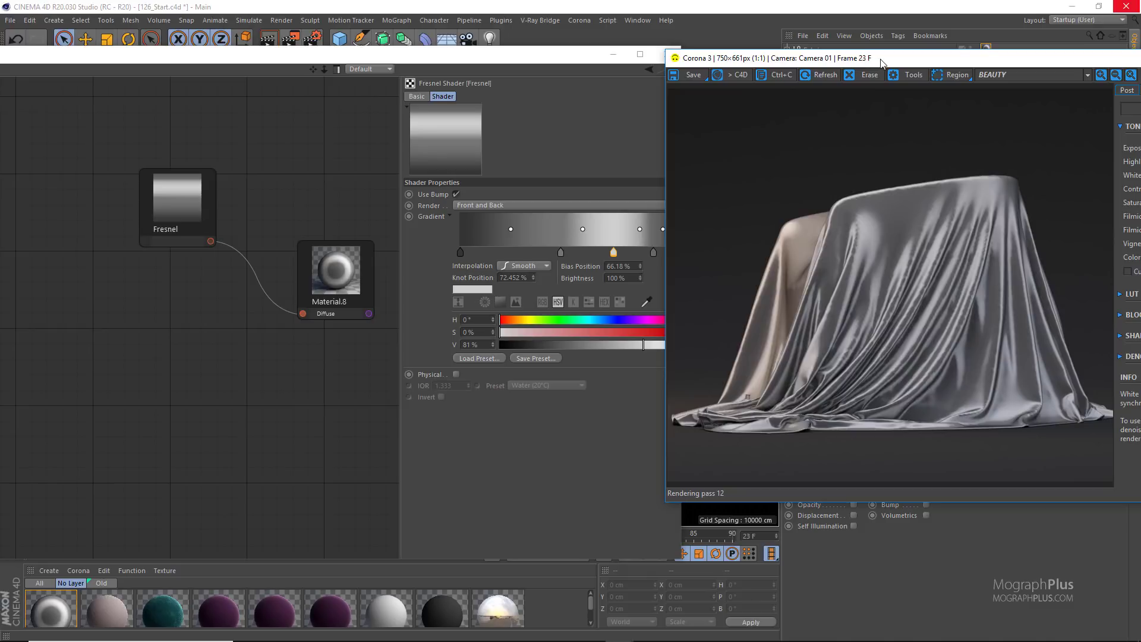
pyautogui.moveTo(881, 62); pyautogui.dragTo(688, 65)
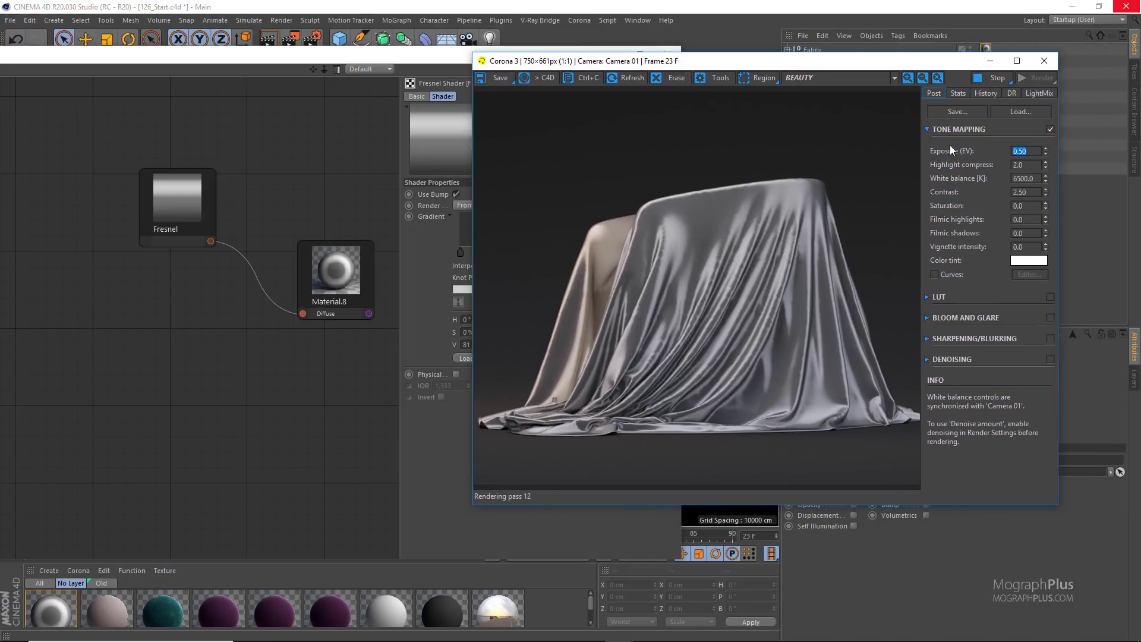
pyautogui.press('Return')
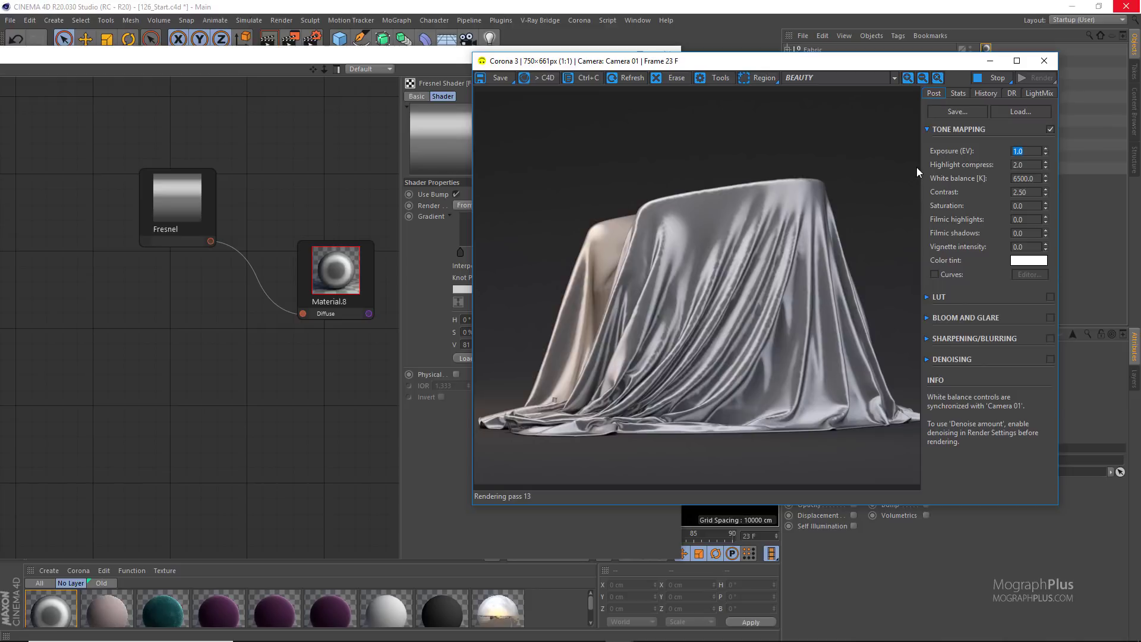
pyautogui.moveTo(781, 65); pyautogui.dragTo(862, 73)
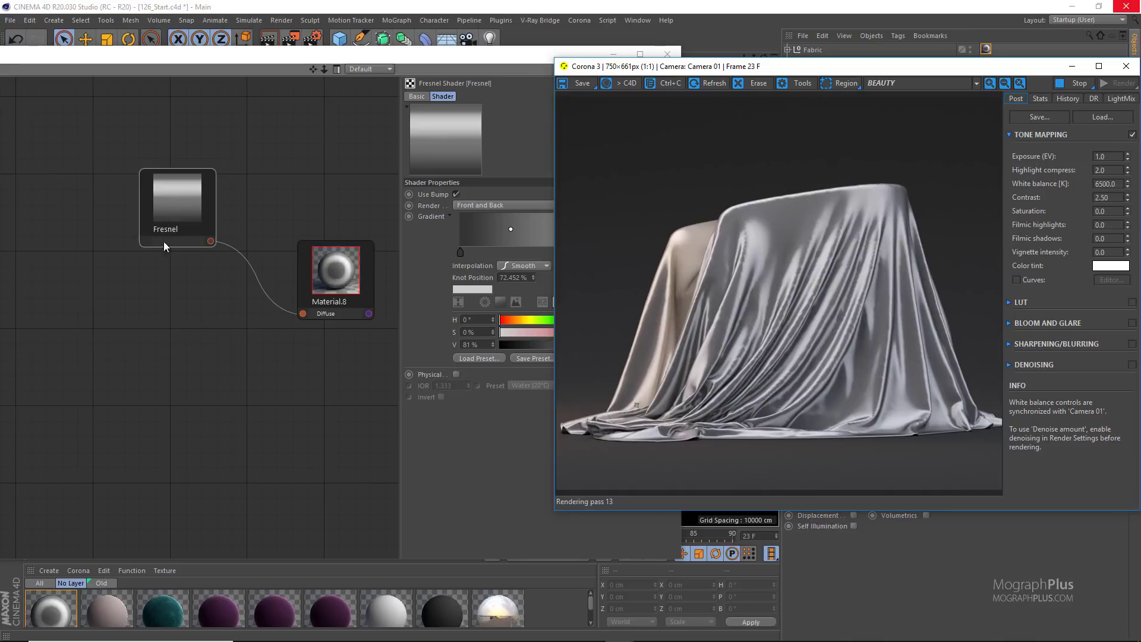
# Move the Fresnel node aside, add a new Color shader above it and set it to the dark purple palette swatch.
pyautogui.moveTo(163, 241); pyautogui.dragTo(114, 398)
pyautogui.rightClick(113, 209)
pyautogui.moveTo(154, 231)
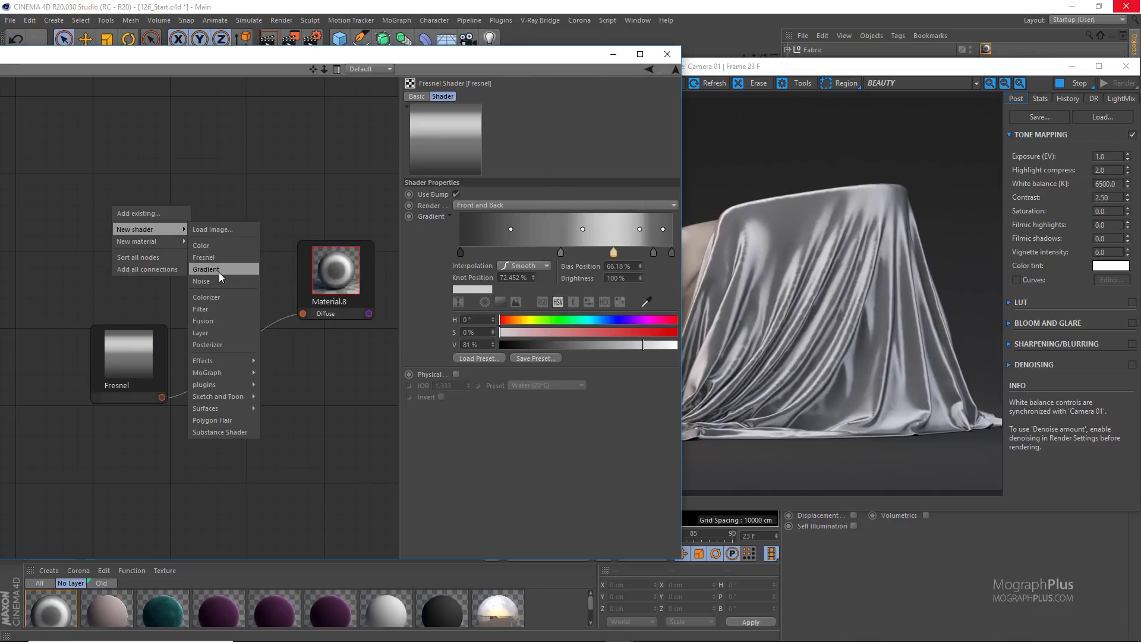
pyautogui.click(215, 246)
pyautogui.moveTo(148, 230); pyautogui.dragTo(172, 219)
pyautogui.click(540, 239)
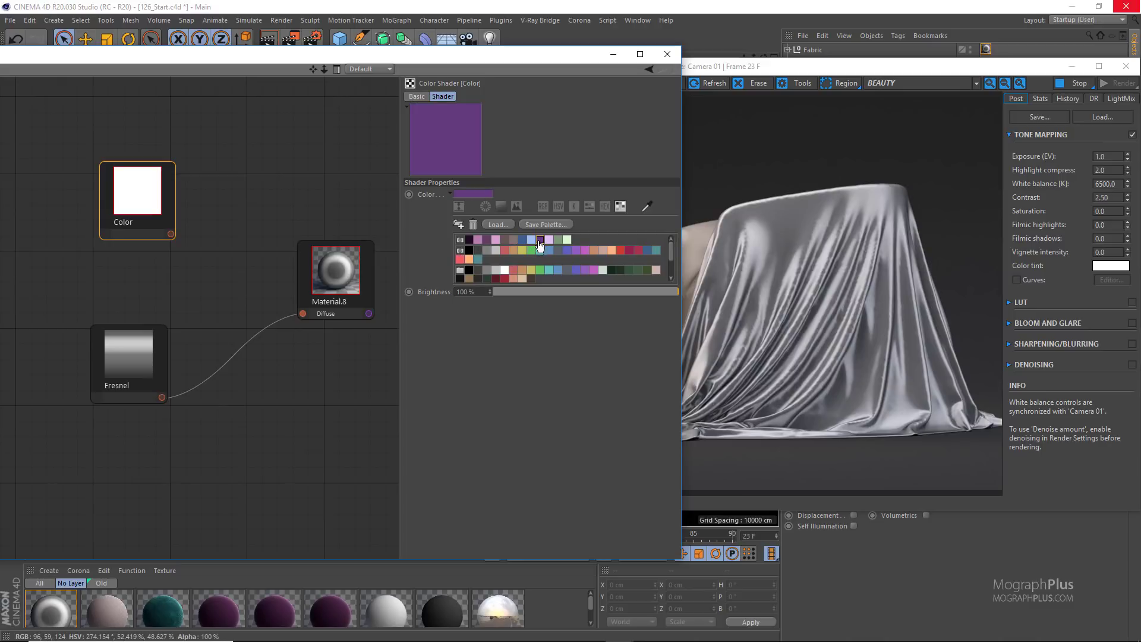
# Duplicate the purple Color node and set the copy to the pale lilac palette swatch.
pyautogui.moveTo(143, 364); pyautogui.dragTo(142, 418)
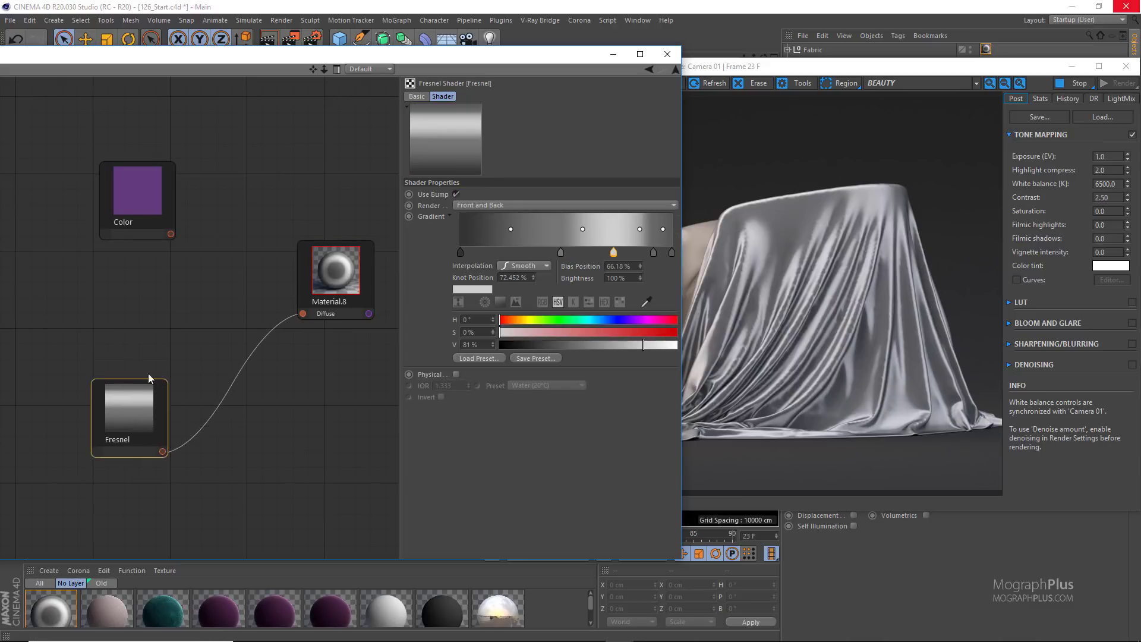
pyautogui.click(135, 187)
pyautogui.hotkey('ctrl', 'c')
pyautogui.hotkey('ctrl', 'v')
pyautogui.click(141, 335)
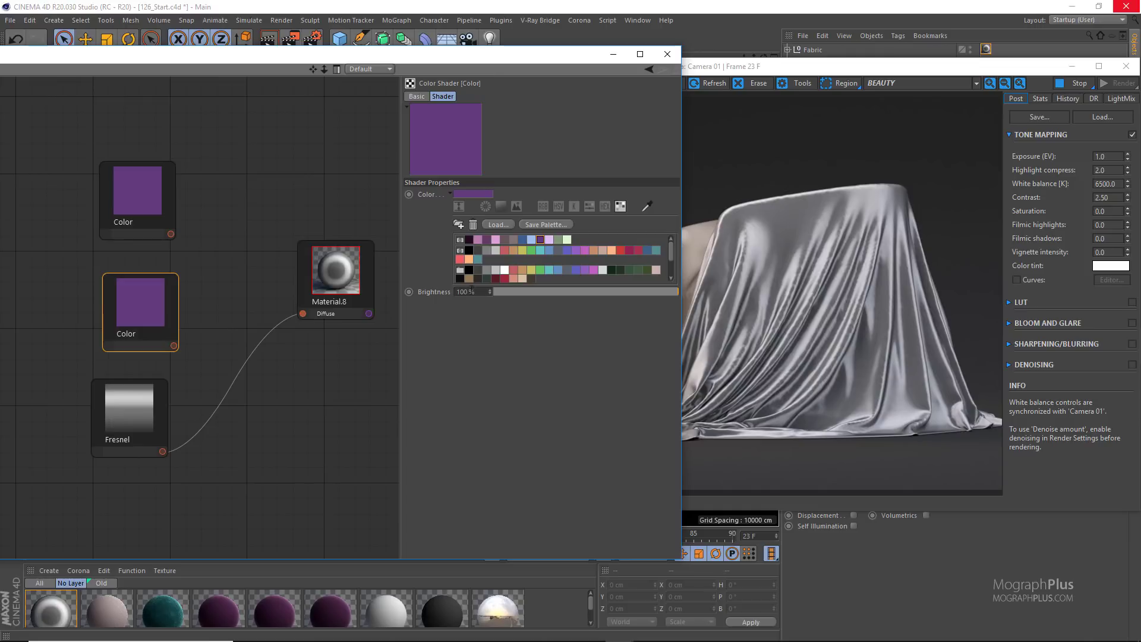
pyautogui.click(549, 239)
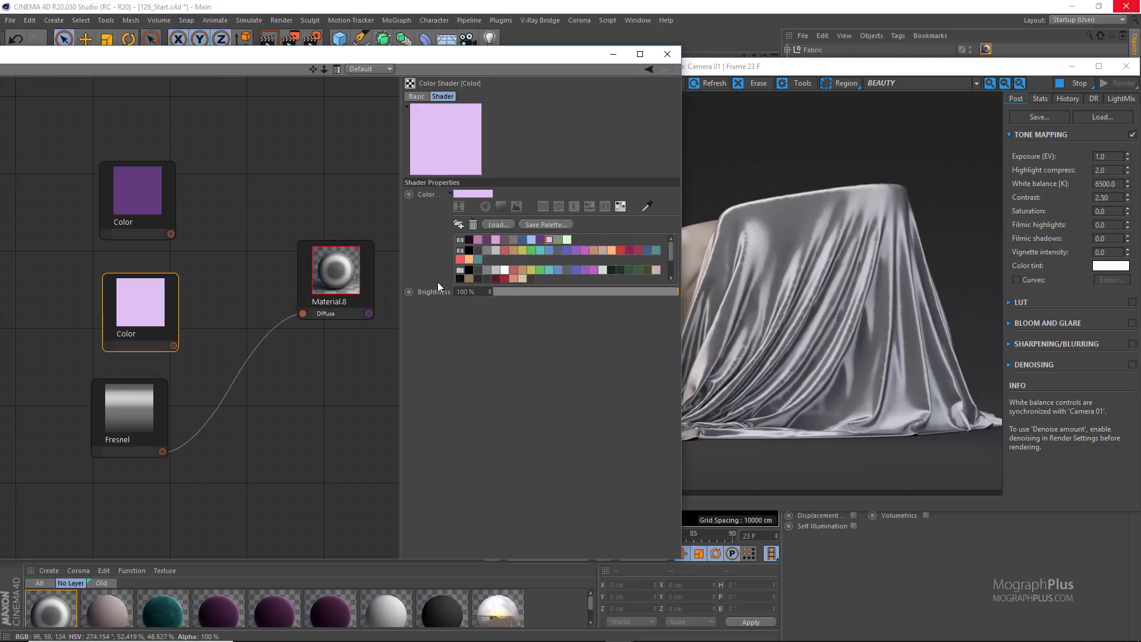
# Add a Layer shader before Material.8 and connect both Color nodes and the Fresnel node to it.
pyautogui.moveTo(119, 311); pyautogui.dragTo(98, 297)
pyautogui.moveTo(142, 405); pyautogui.dragTo(110, 420)
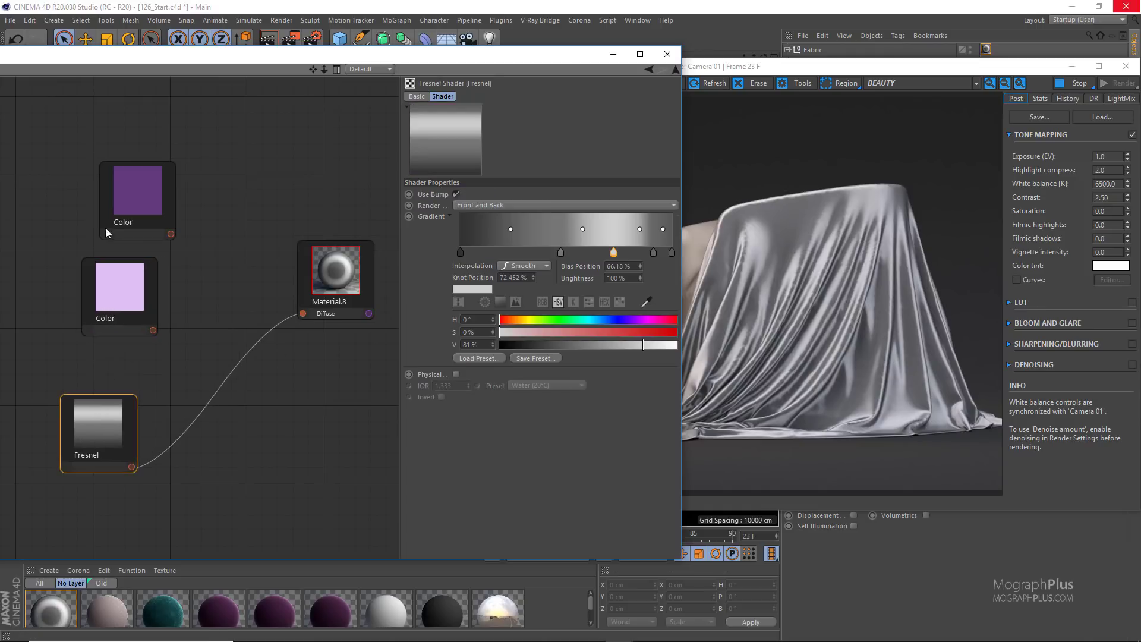
pyautogui.moveTo(105, 233); pyautogui.dragTo(68, 222)
pyautogui.moveTo(107, 324); pyautogui.dragTo(65, 334)
pyautogui.rightClick(173, 284)
pyautogui.moveTo(212, 307)
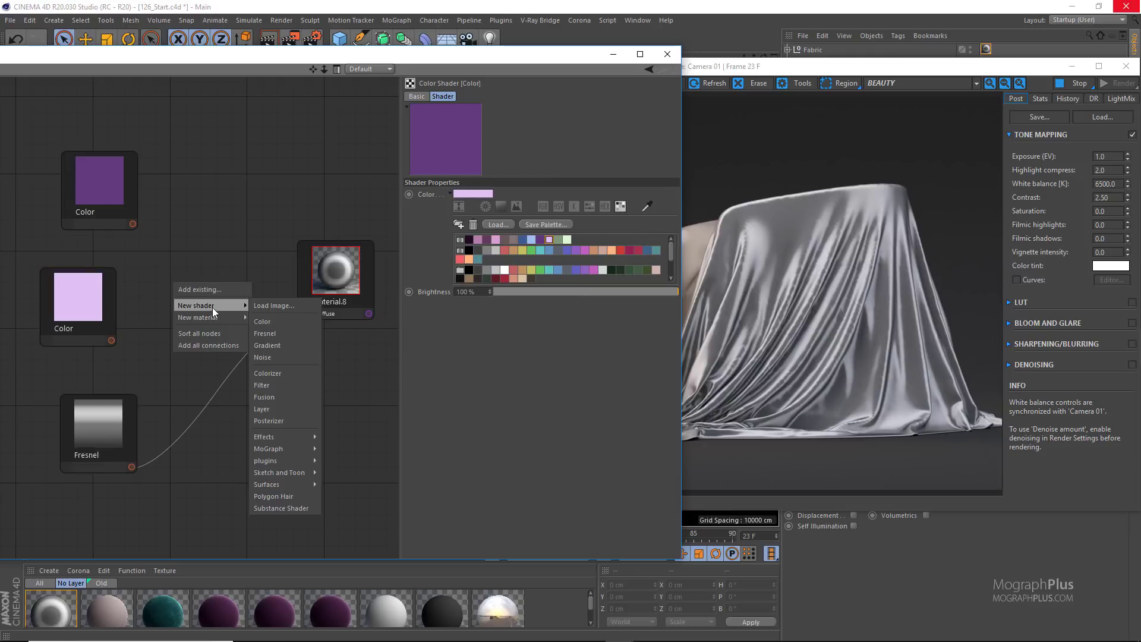
pyautogui.click(288, 408)
pyautogui.moveTo(132, 224); pyautogui.dragTo(203, 294)
pyautogui.moveTo(131, 466); pyautogui.dragTo(181, 321)
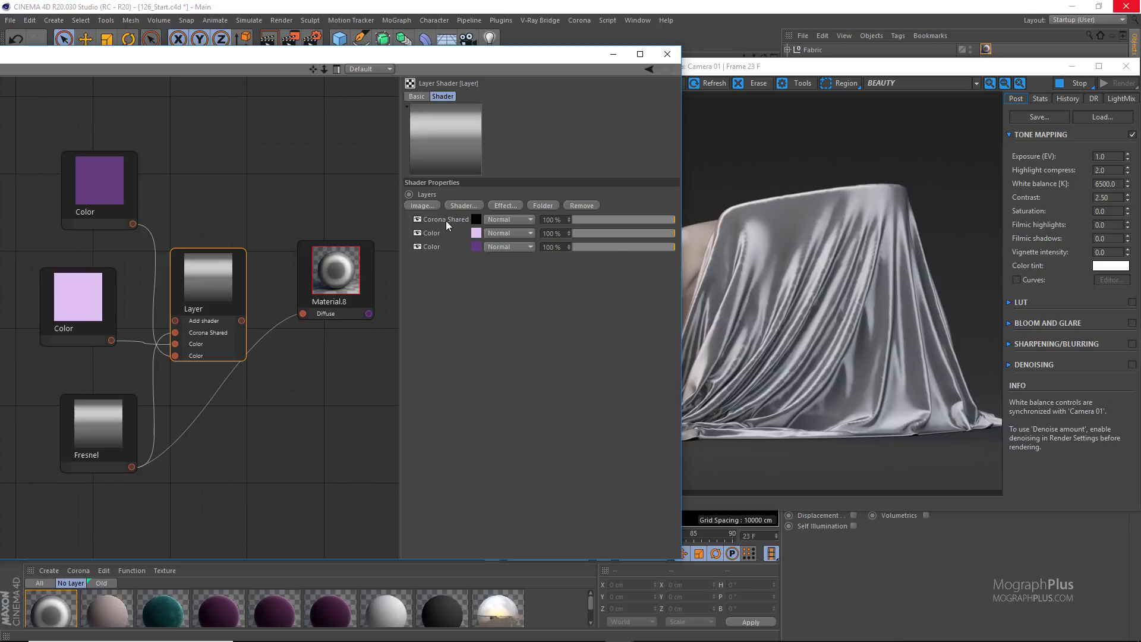
# Place the Fresnel layer between the two colors as a Layer Mask, and connect the Layer shader to Material.8's Diffuse.
pyautogui.moveTo(446, 220); pyautogui.dragTo(442, 238)
pyautogui.click(518, 233)
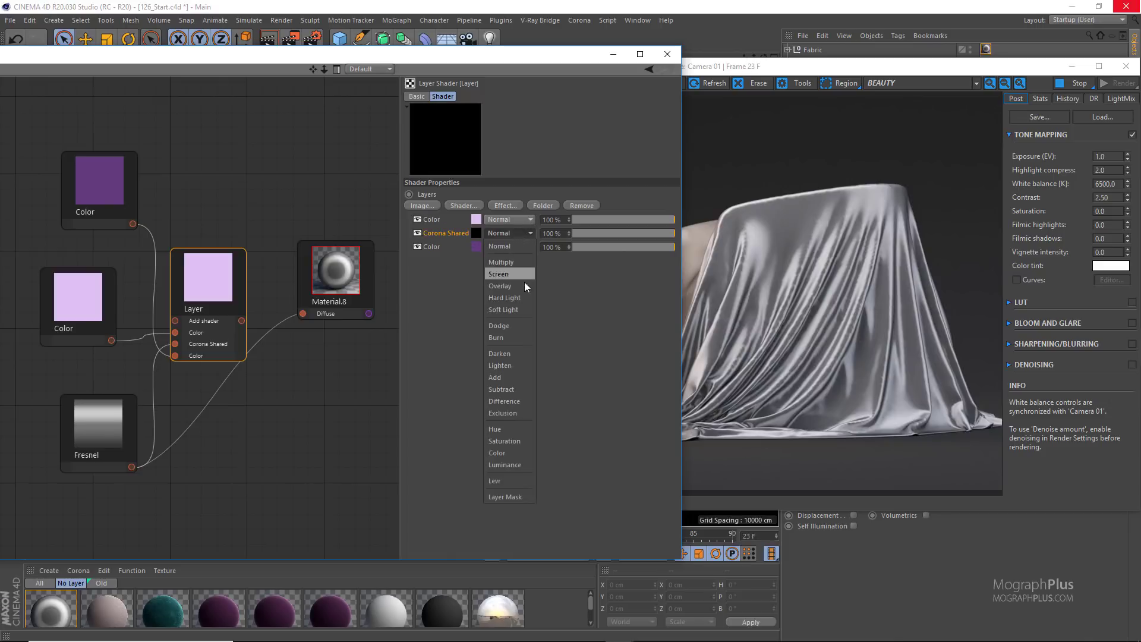
pyautogui.click(515, 497)
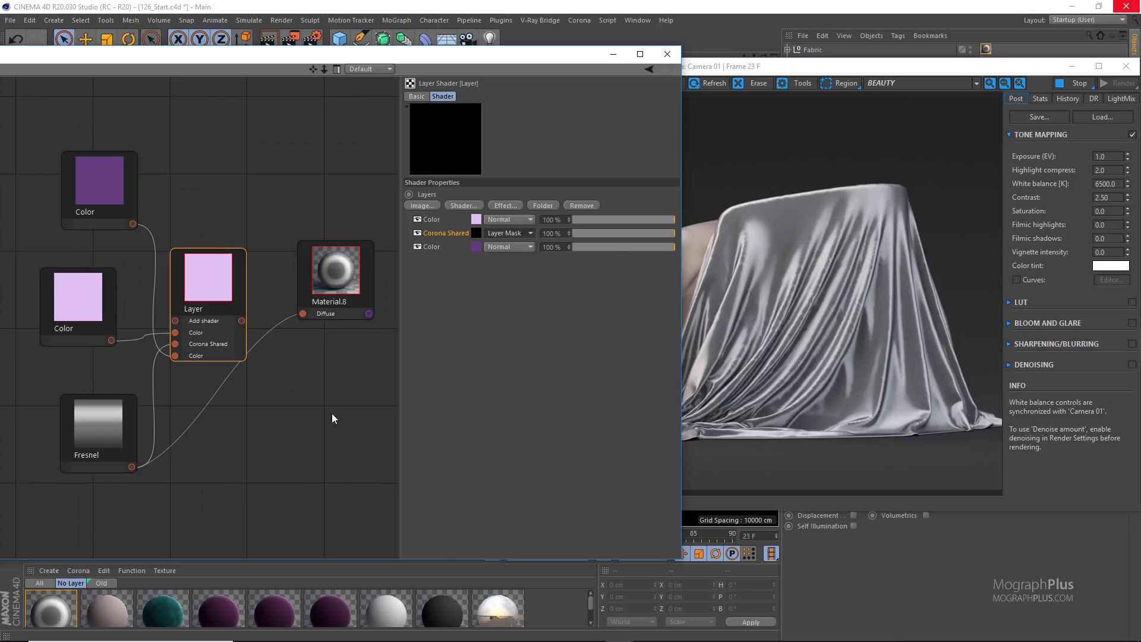
pyautogui.moveTo(241, 321); pyautogui.dragTo(302, 313)
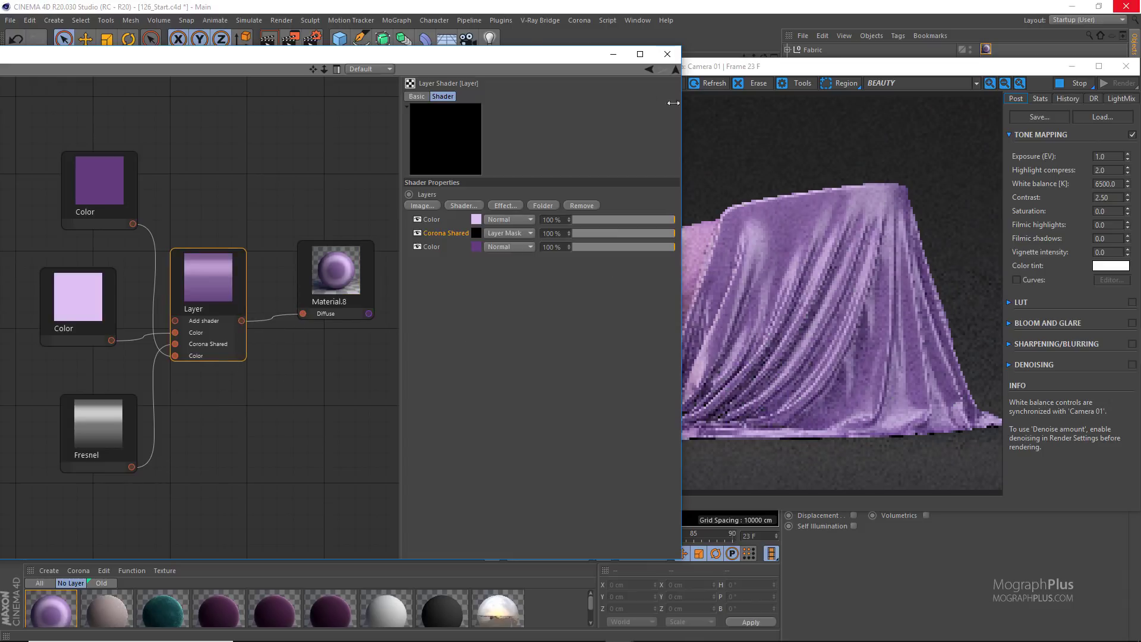
# Try a tone mapping Exposure (EV) of 0.75 on the purple cloth render, and return it to 1.0.
pyautogui.moveTo(524, 55); pyautogui.dragTo(521, 50)
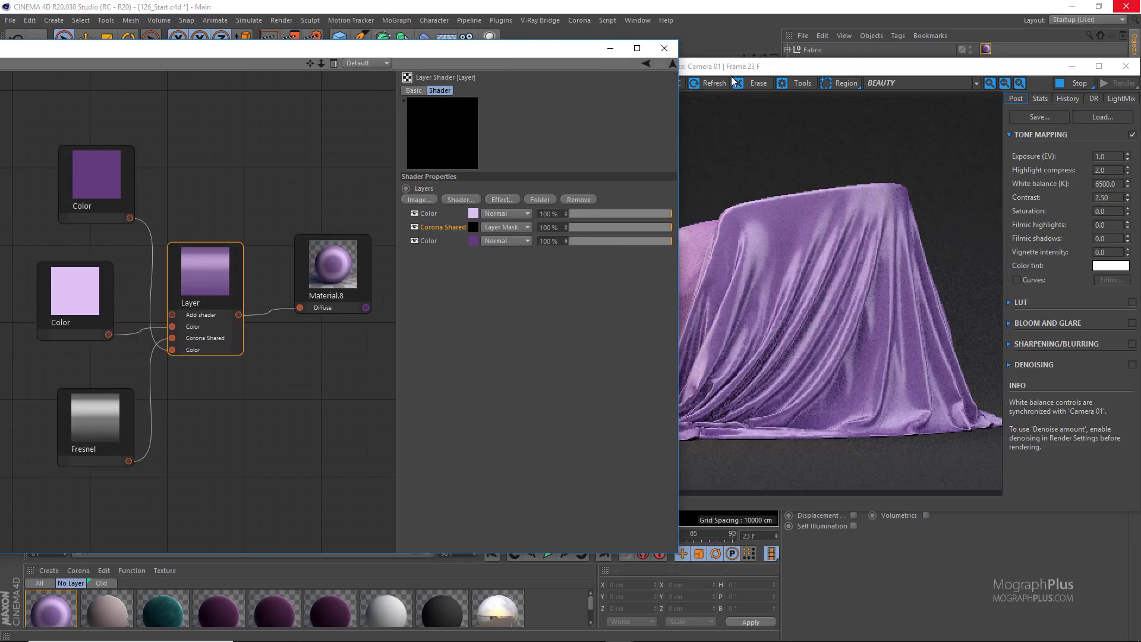
pyautogui.moveTo(740, 71); pyautogui.dragTo(705, 80)
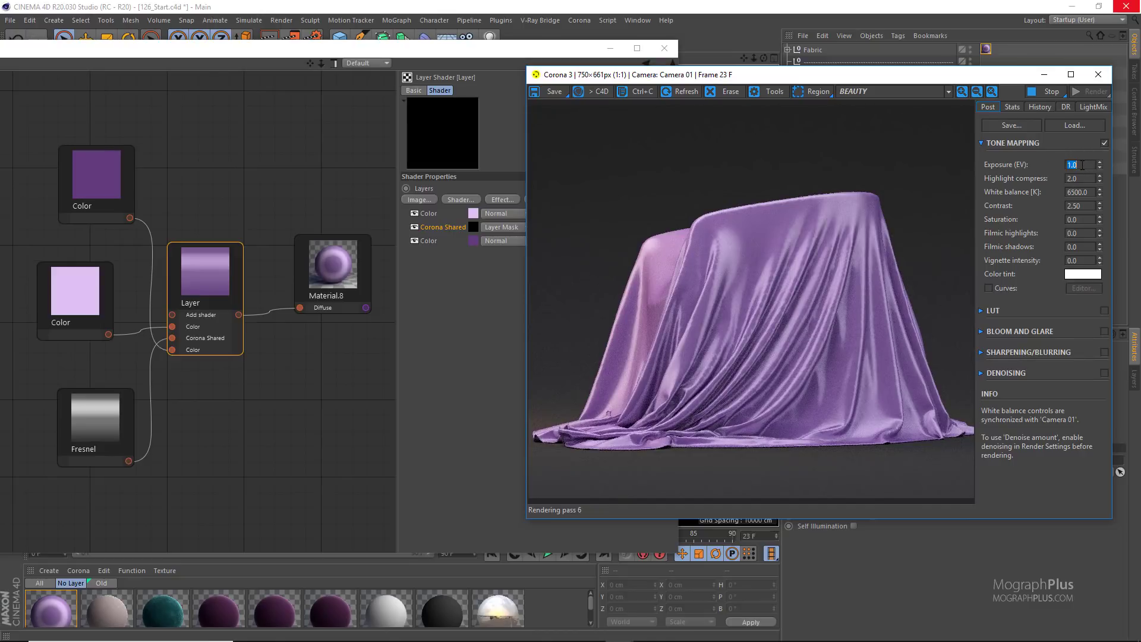
pyautogui.press('BackSpace')
pyautogui.write('.75')
pyautogui.press('Return')
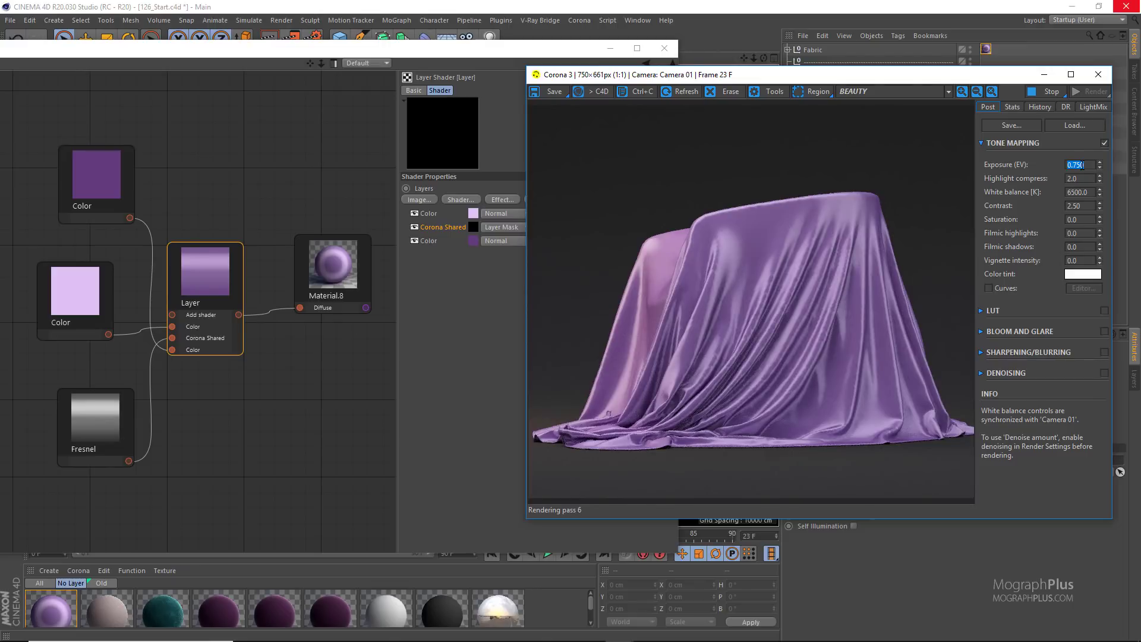
pyautogui.moveTo(800, 77)
pyautogui.mouseDown()
pyautogui.moveTo(857, 79)
pyautogui.moveTo(814, 79)
pyautogui.mouseUp()
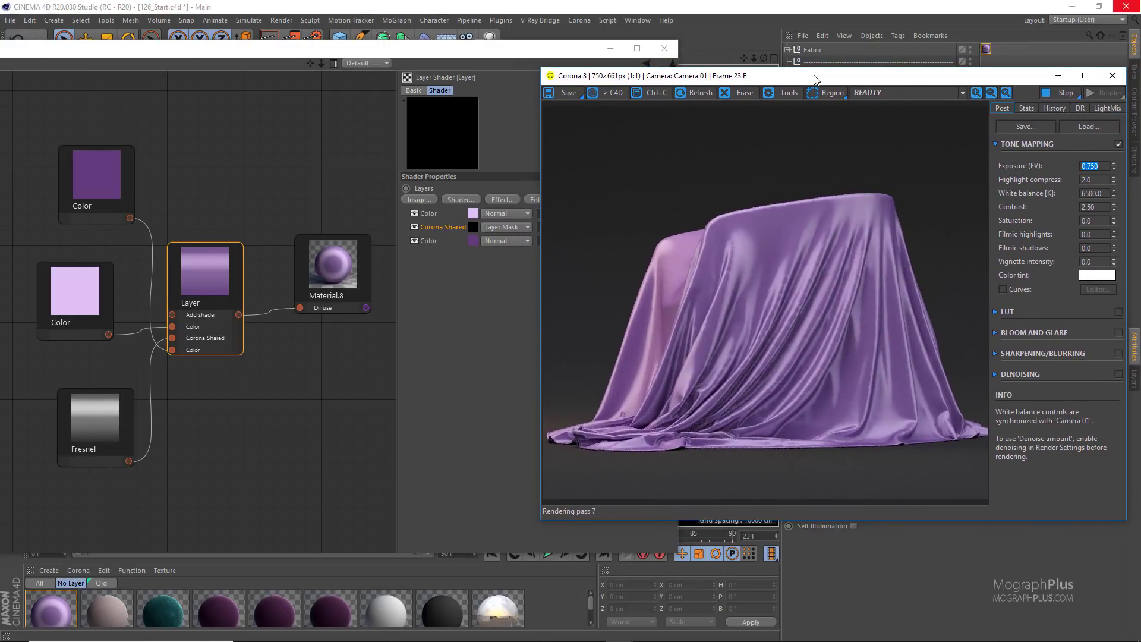
pyautogui.write('1')
pyautogui.press('Return')
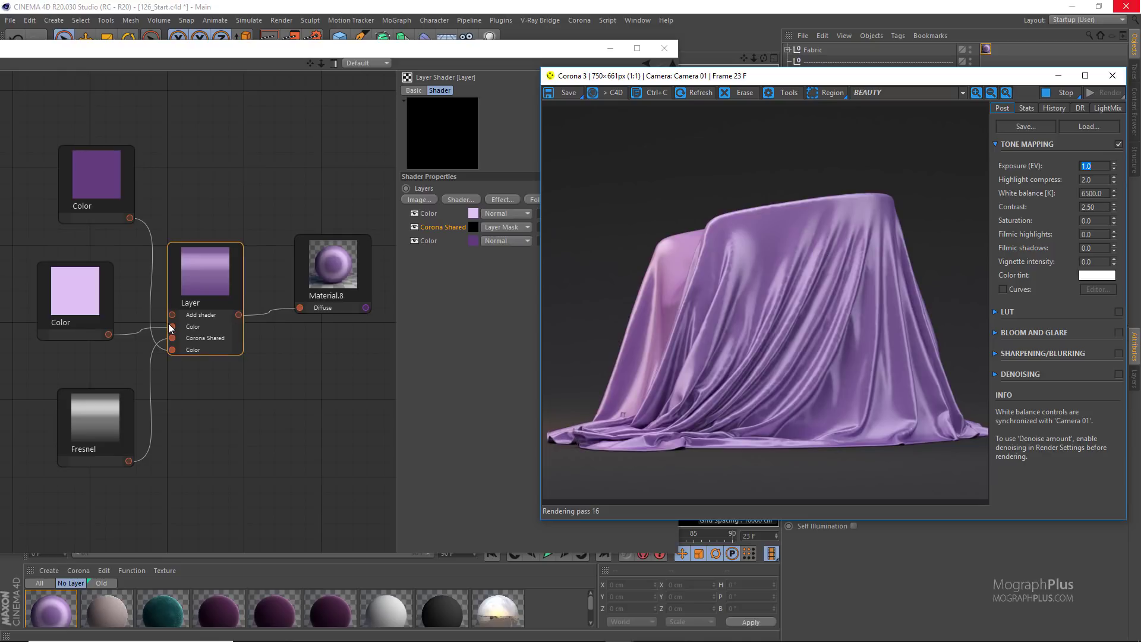
# Add a Hue / Sat / Lightness effect on top of the Layer shader's layers.
pyautogui.click(219, 212)
pyautogui.click(508, 198)
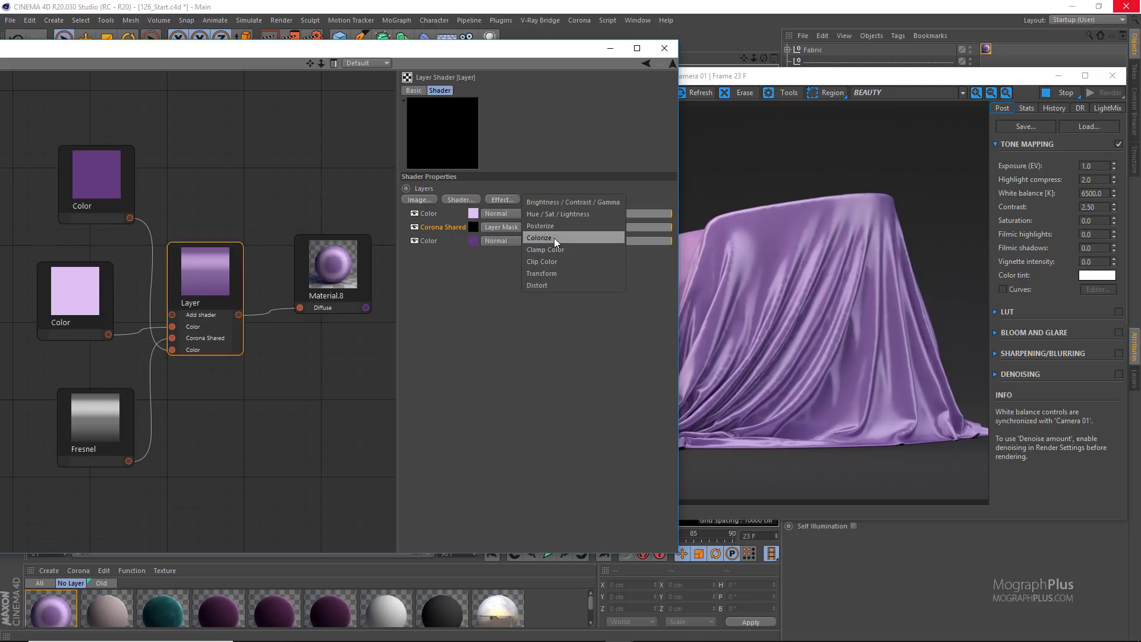
pyautogui.click(567, 215)
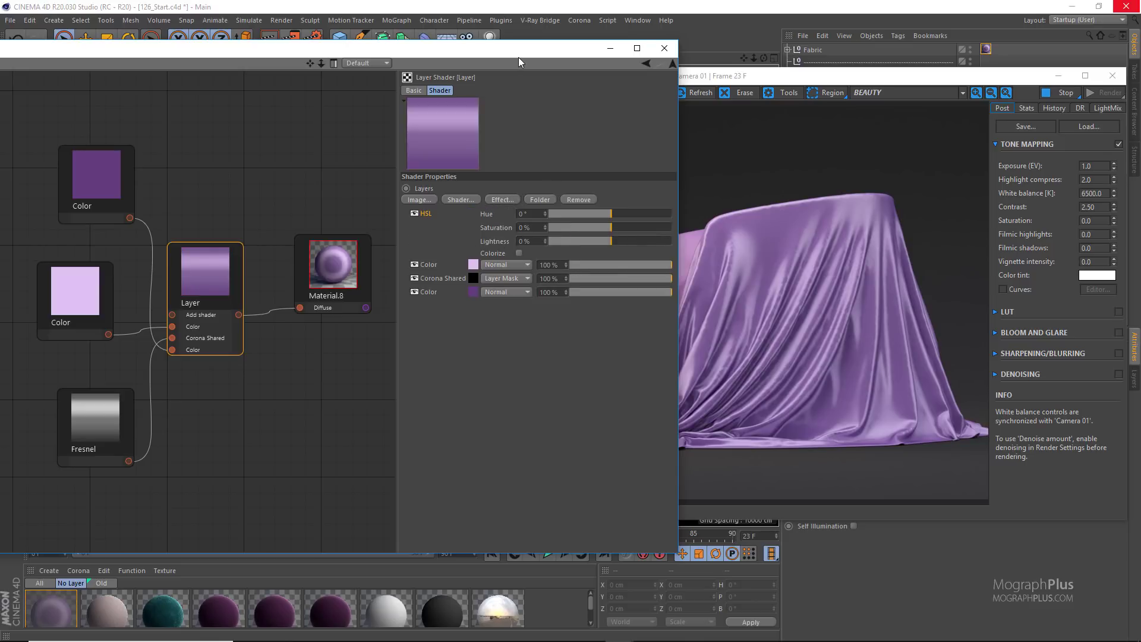
# Try Hue values of 83° and -83° in the Layer shader's HSL effect.
pyautogui.moveTo(518, 57); pyautogui.dragTo(368, 68)
pyautogui.moveTo(479, 232); pyautogui.dragTo(500, 230)
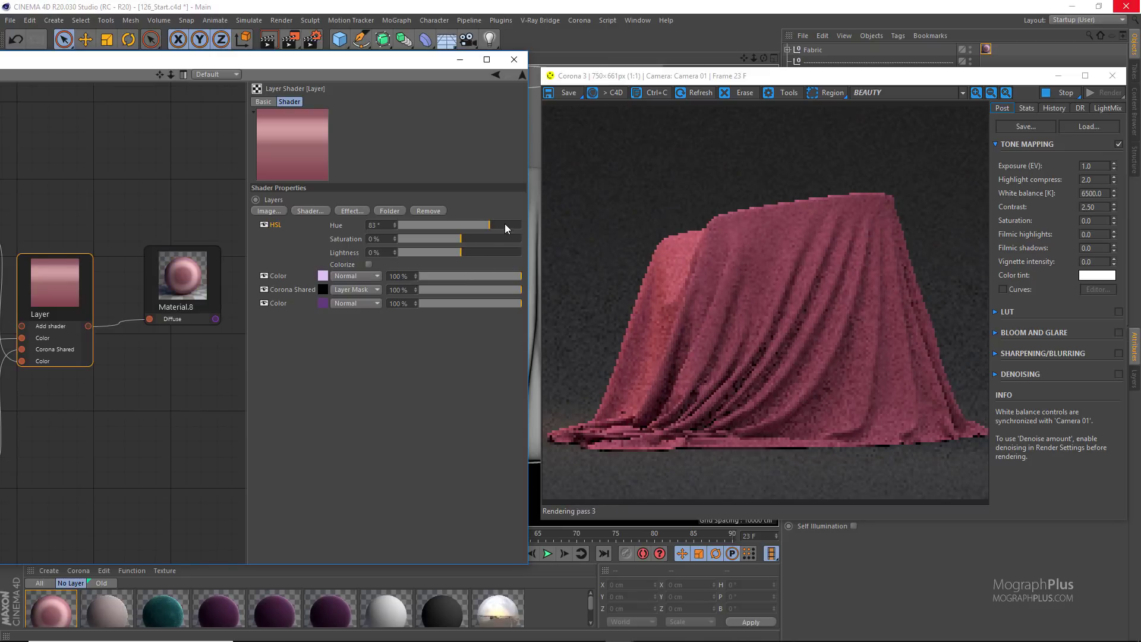
pyautogui.click(433, 224)
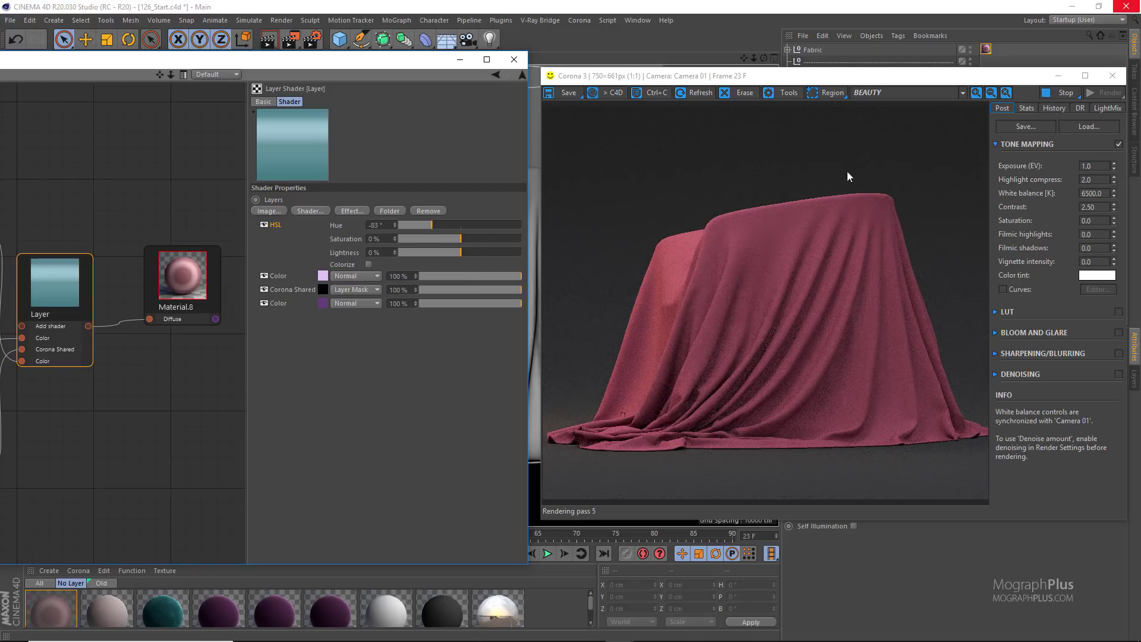
# Set the HSL effect's Hue to -80° and Saturation to 10 %.
pyautogui.doubleClick(378, 225)
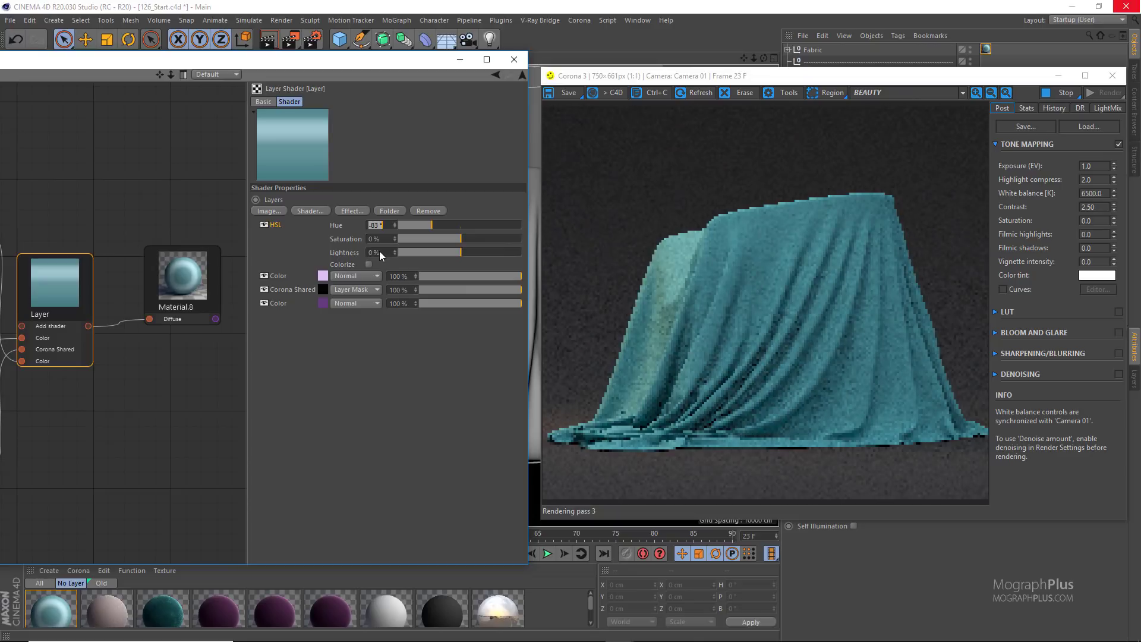
pyautogui.press('Return')
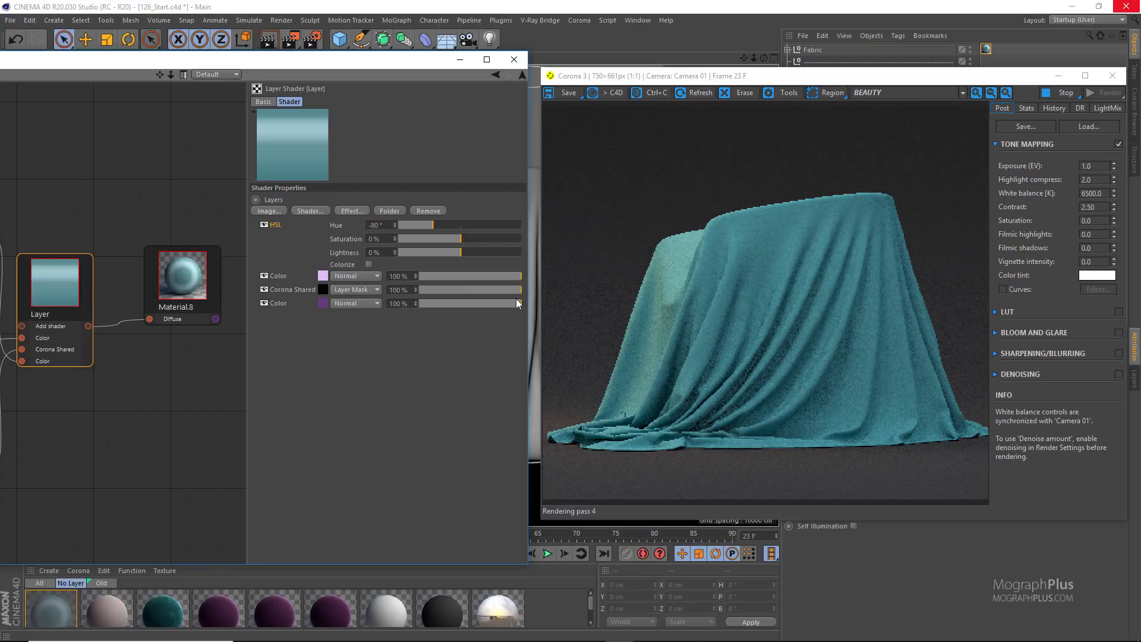
pyautogui.doubleClick(373, 240)
pyautogui.write('10')
pyautogui.press('Return')
# Restart the Corona render to preview the recolored silk, and stop it once the cloth has resolved.
pyautogui.click(1064, 94)
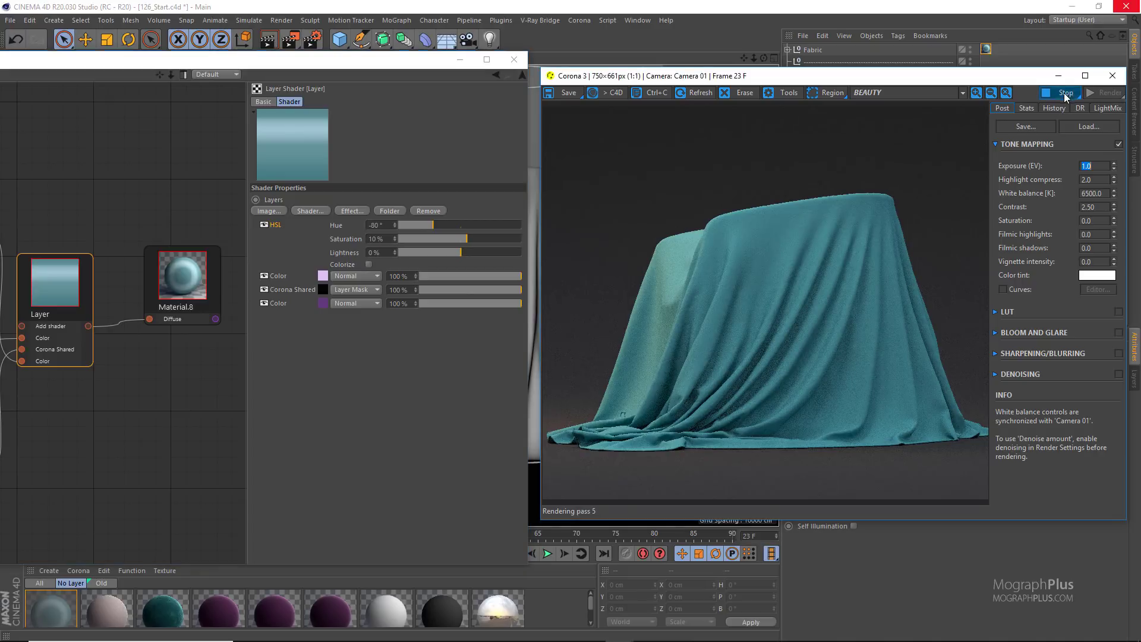
pyautogui.click(1106, 94)
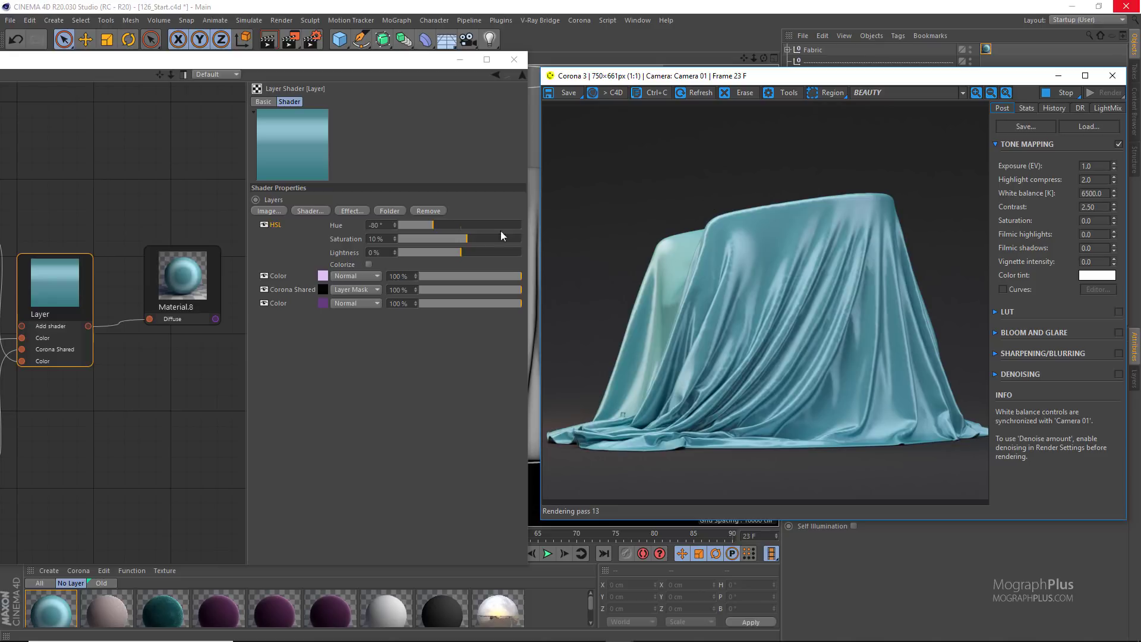
pyautogui.click(1062, 93)
# Create a new Corona material in an empty area of the node editor.
pyautogui.scroll(-5, 1, 238)
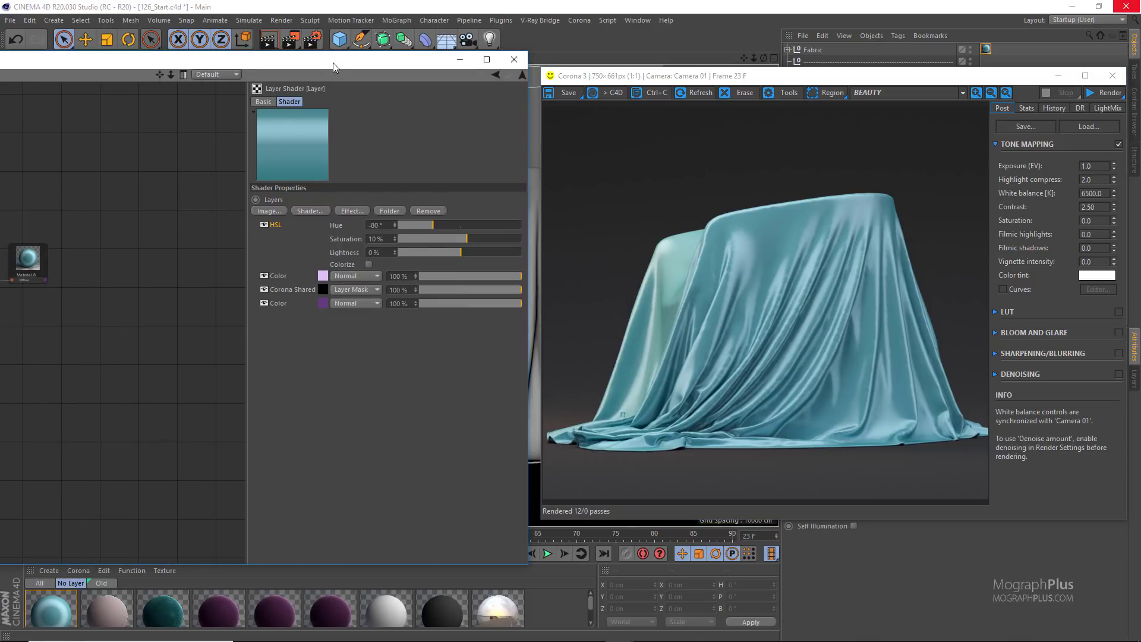
pyautogui.moveTo(333, 62); pyautogui.dragTo(527, 57)
pyautogui.scroll(5, 259, 326)
pyautogui.rightClick(336, 258)
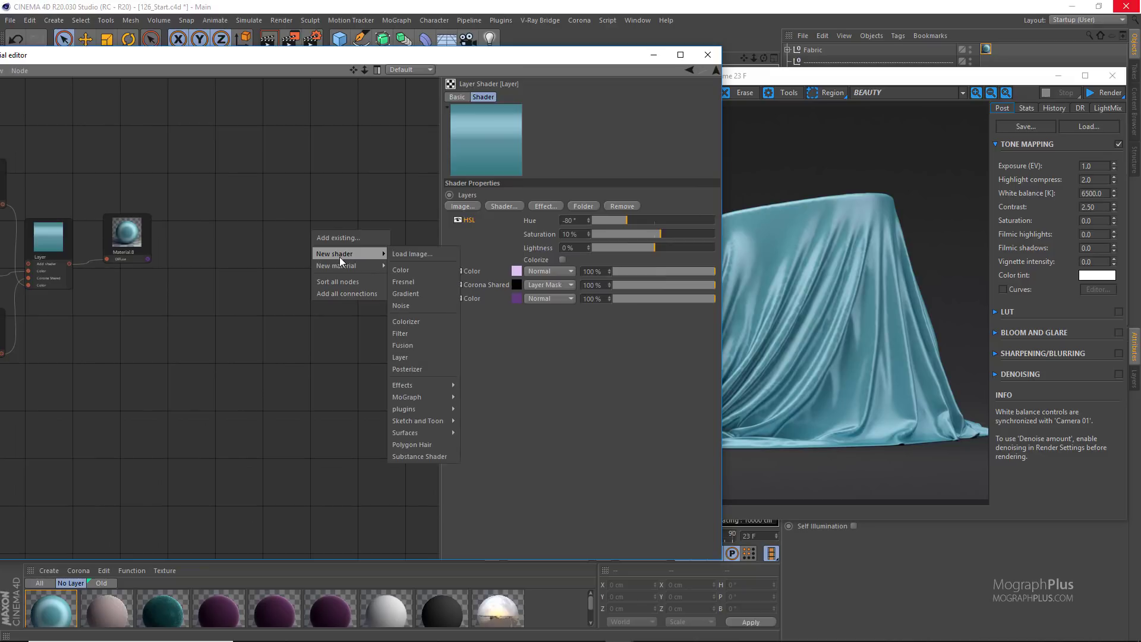
pyautogui.moveTo(343, 266)
pyautogui.click(404, 266)
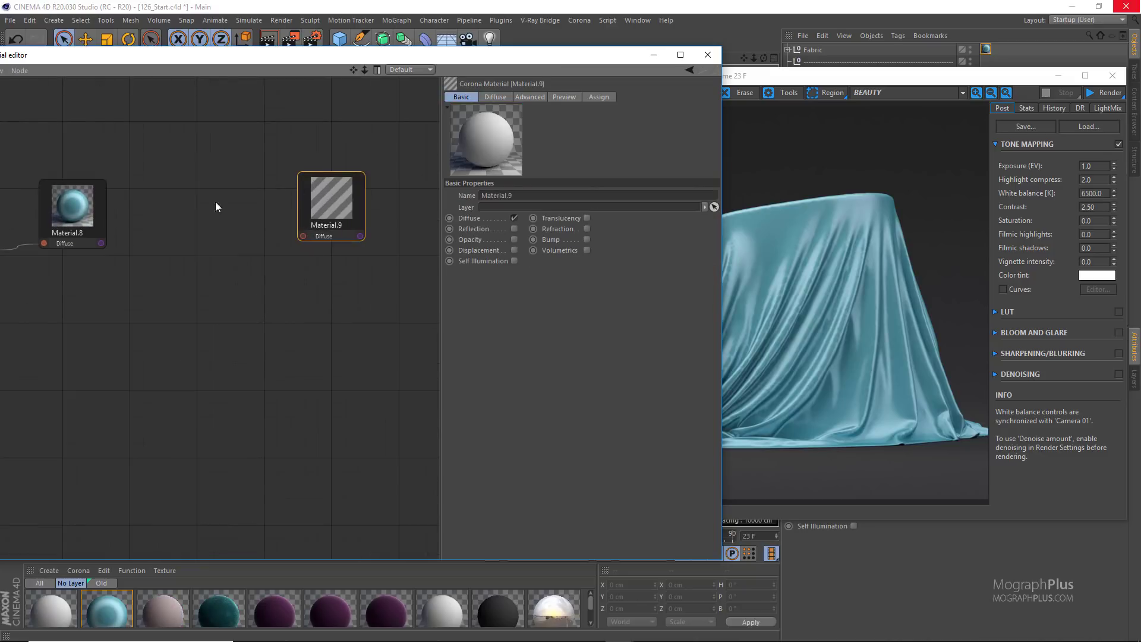
# Add a Fresnel shader node beside the new material, enable Physical and set its IOR to 1.25.
pyautogui.rightClick(198, 225)
pyautogui.moveTo(244, 245)
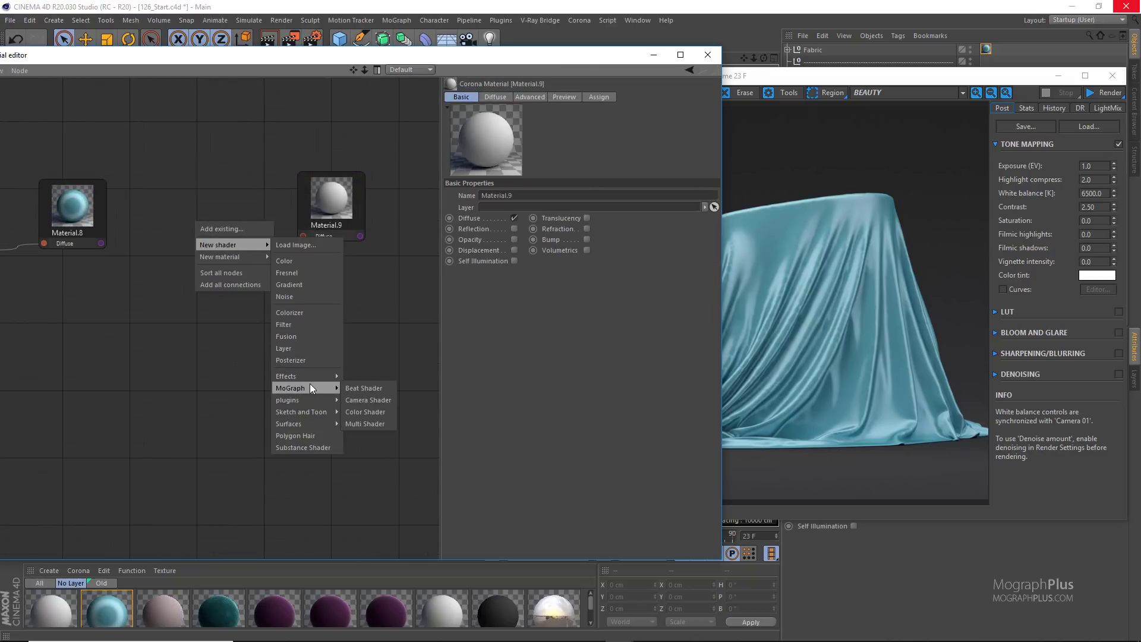
pyautogui.click(289, 274)
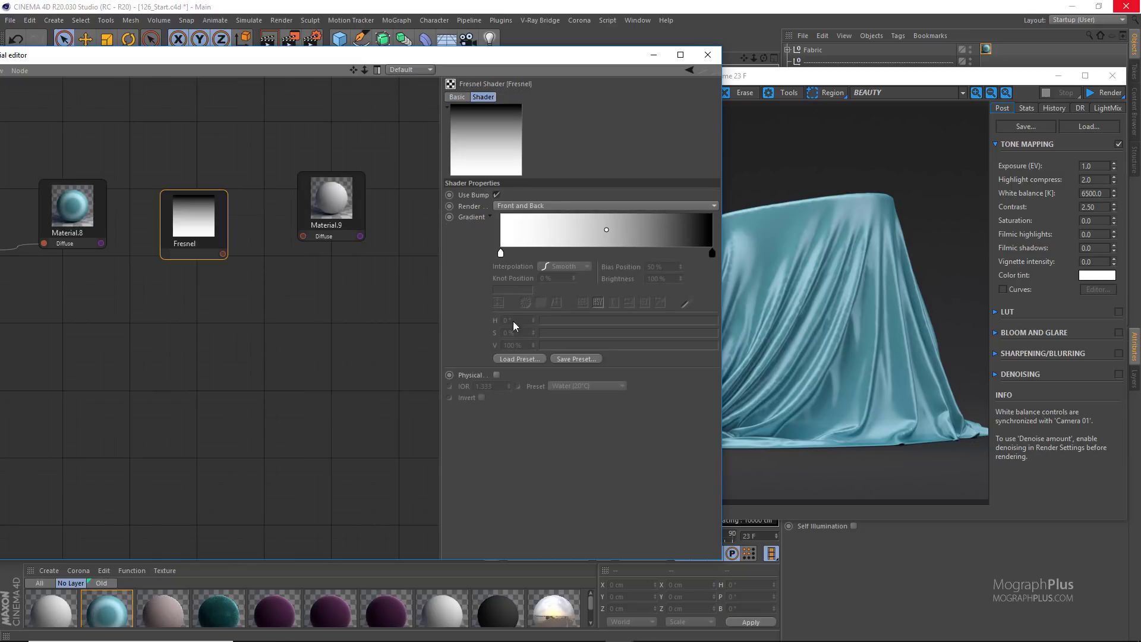
pyautogui.click(495, 374)
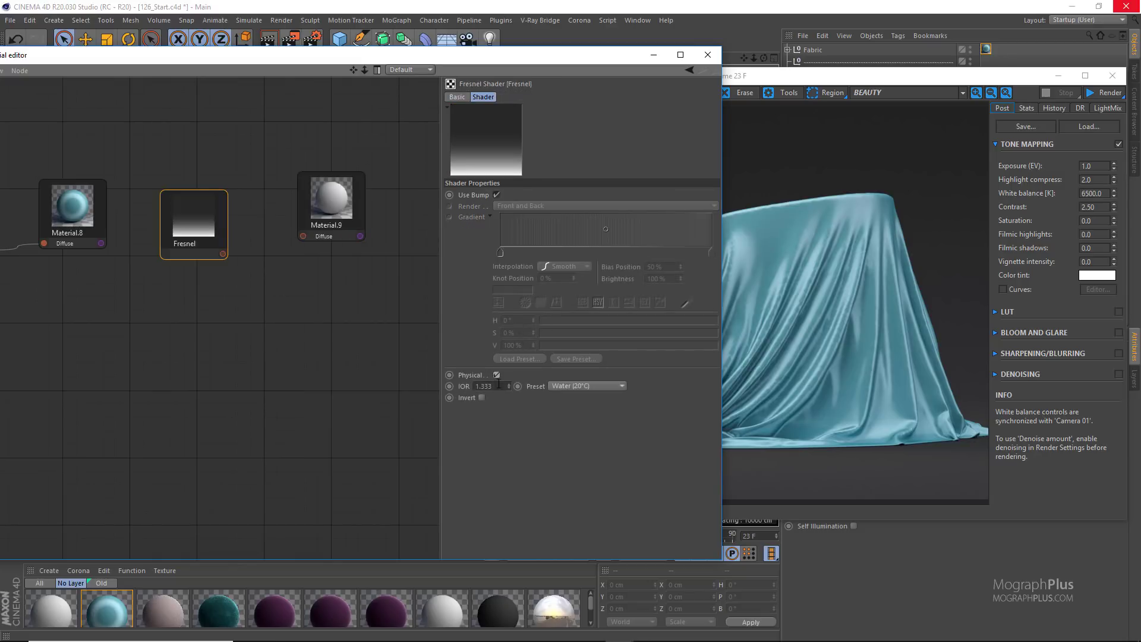
pyautogui.click(501, 387)
pyautogui.write('1.325')
pyautogui.press('Return')
pyautogui.moveTo(187, 224); pyautogui.dragTo(193, 303)
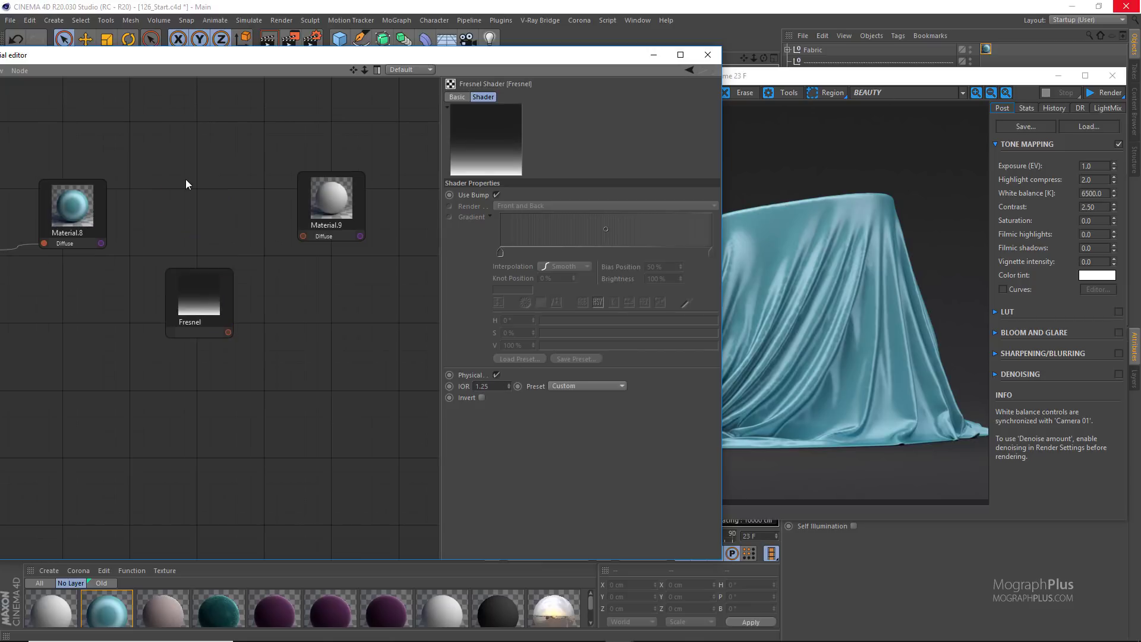
# Add a Color shader in medium blue above the Fresnel node, then duplicate it and recolor the copy light blue.
pyautogui.rightClick(185, 180)
pyautogui.moveTo(245, 202)
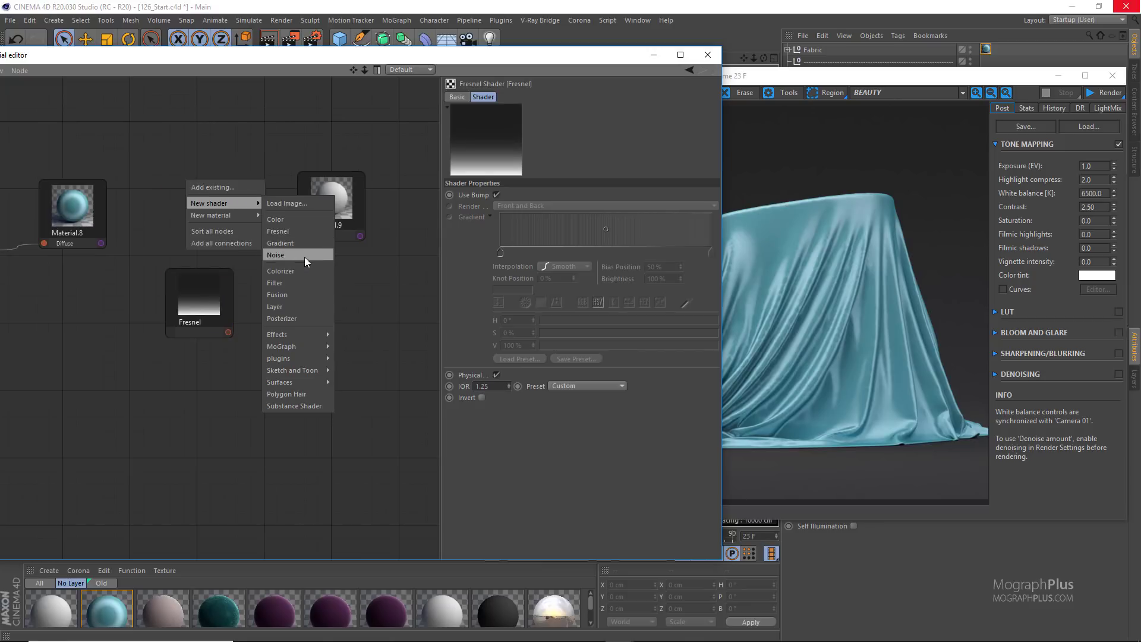
pyautogui.click(295, 218)
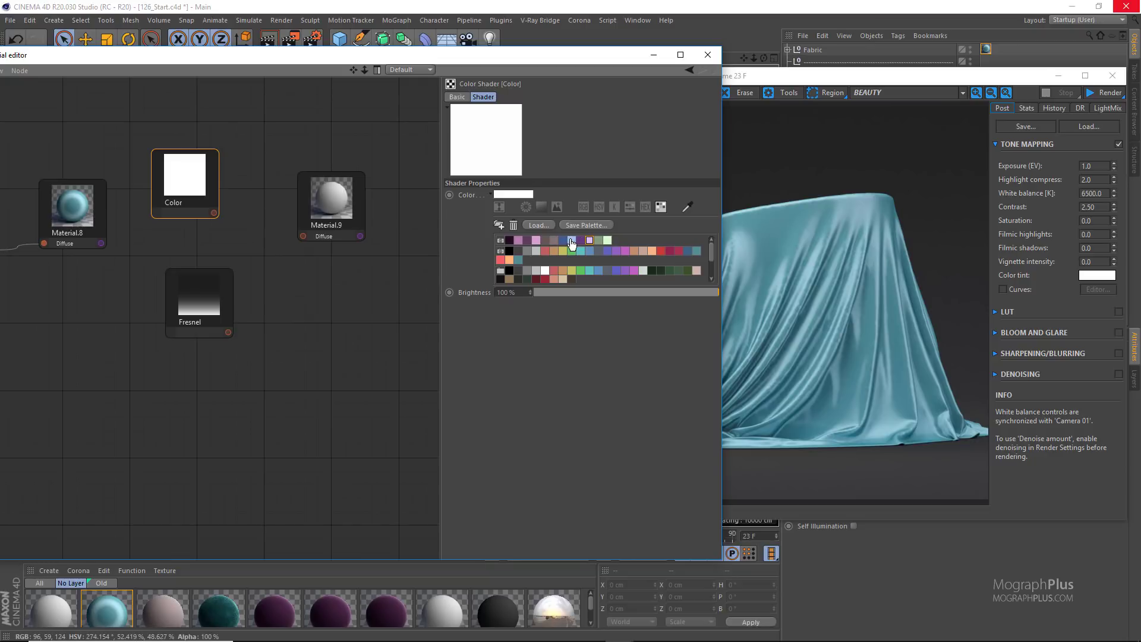
pyautogui.click(562, 240)
pyautogui.moveTo(210, 298); pyautogui.dragTo(210, 343)
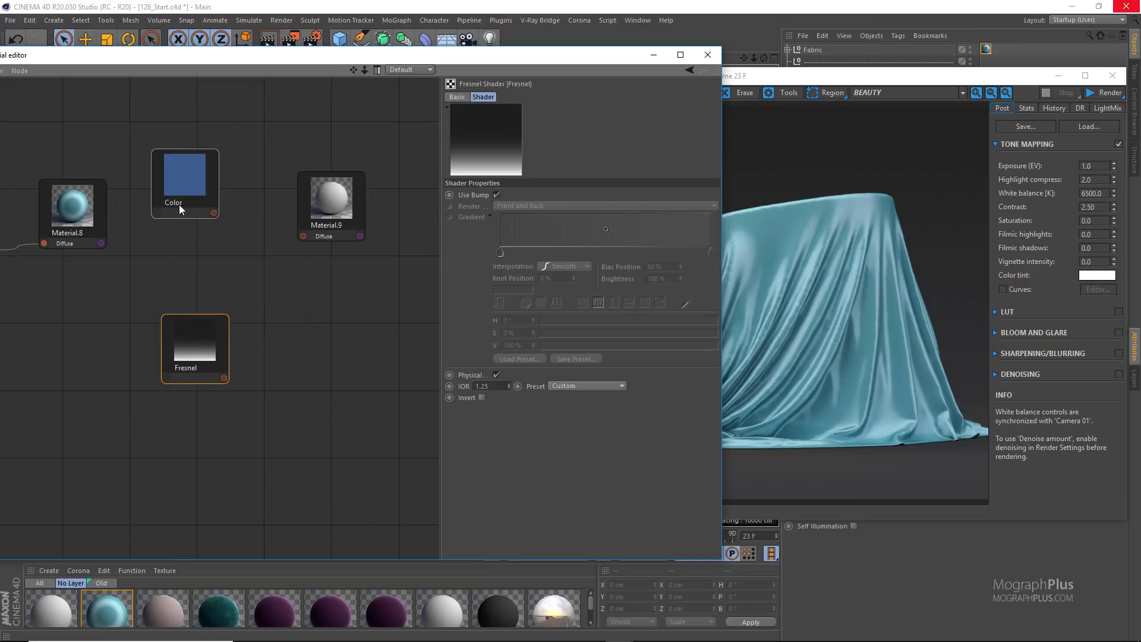
pyautogui.keyDown('ctrl'); pyautogui.moveTo(186, 186); pyautogui.dragTo(196, 273); pyautogui.keyUp('ctrl')
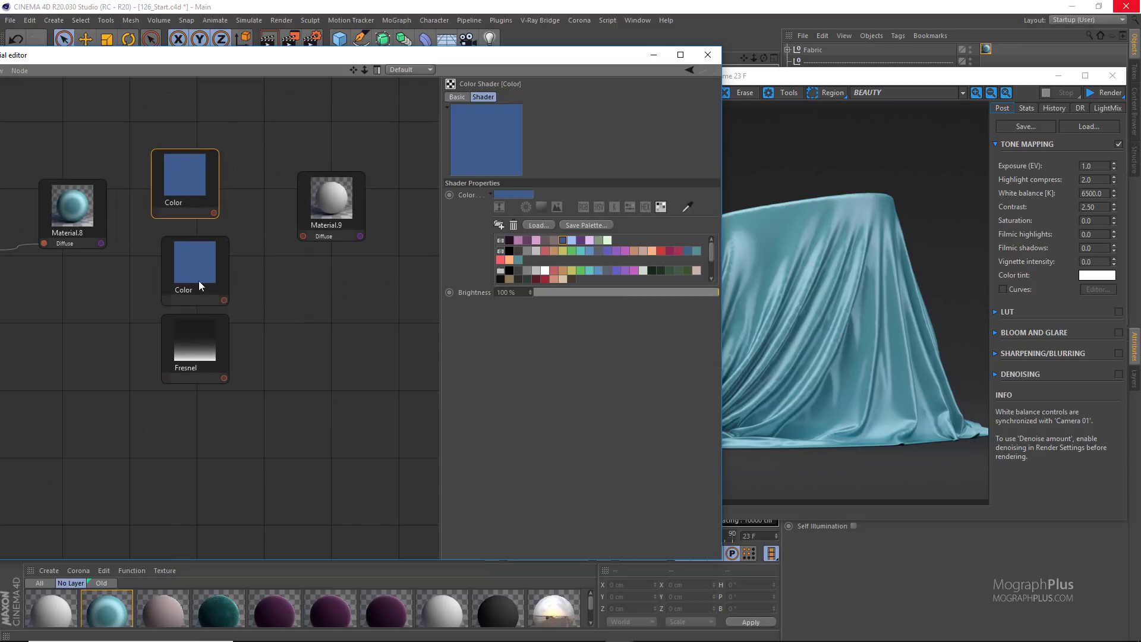
pyautogui.click(571, 240)
# Add a Layer shader before the new material and connect both Color shaders and the Fresnel to it.
pyautogui.moveTo(349, 212); pyautogui.dragTo(401, 211)
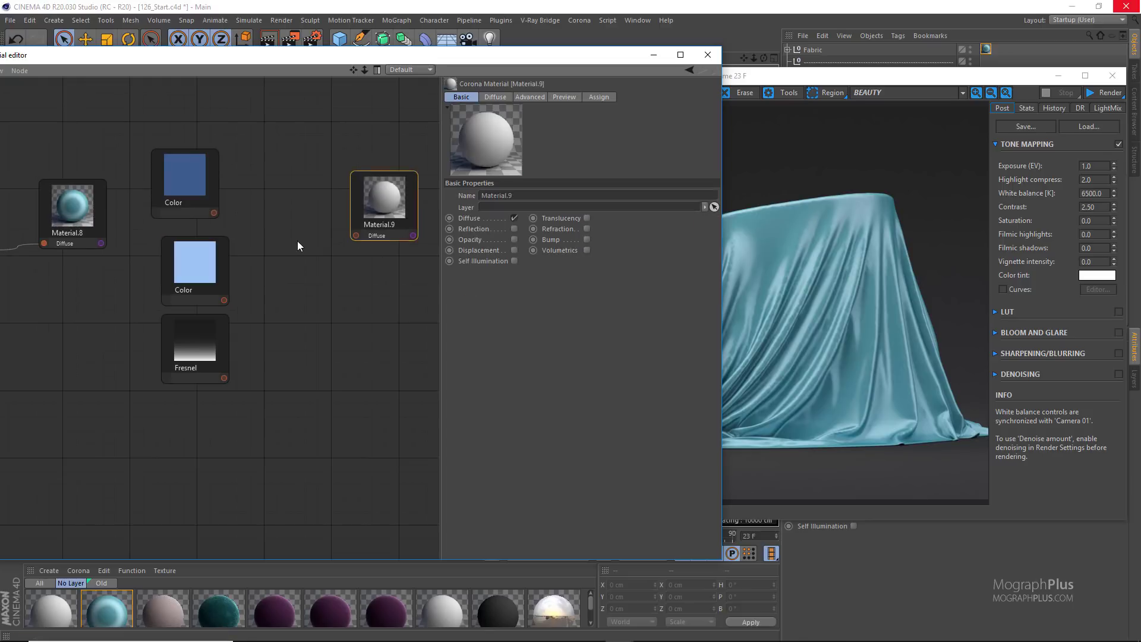
pyautogui.rightClick(298, 243)
pyautogui.moveTo(340, 265)
pyautogui.click(425, 369)
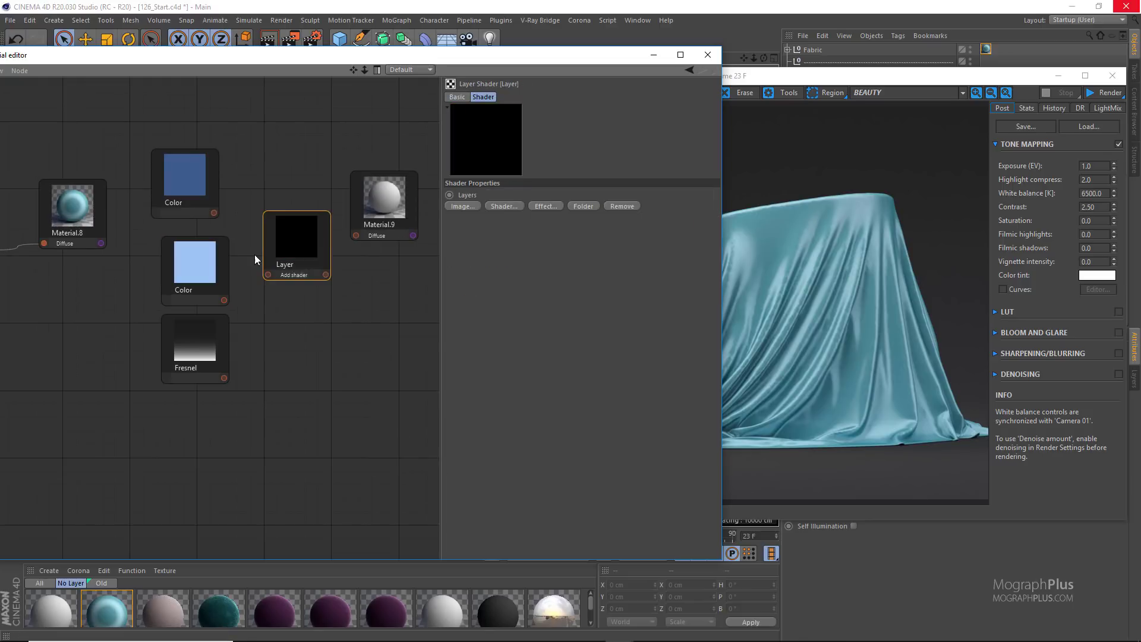
pyautogui.moveTo(213, 212); pyautogui.dragTo(272, 275)
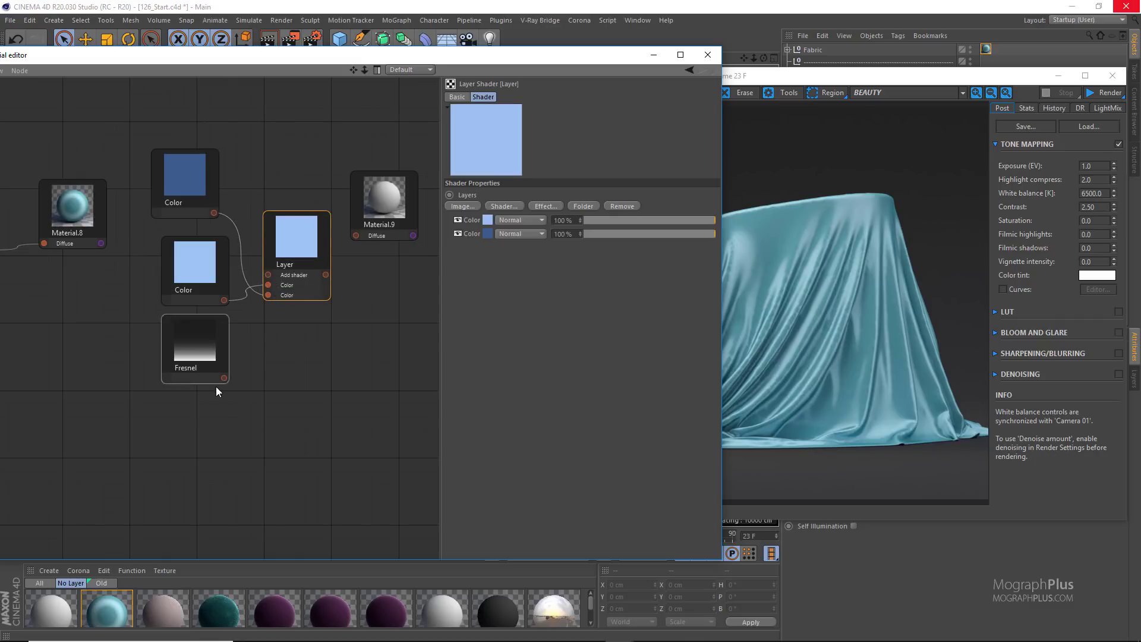
pyautogui.moveTo(224, 378); pyautogui.dragTo(270, 275)
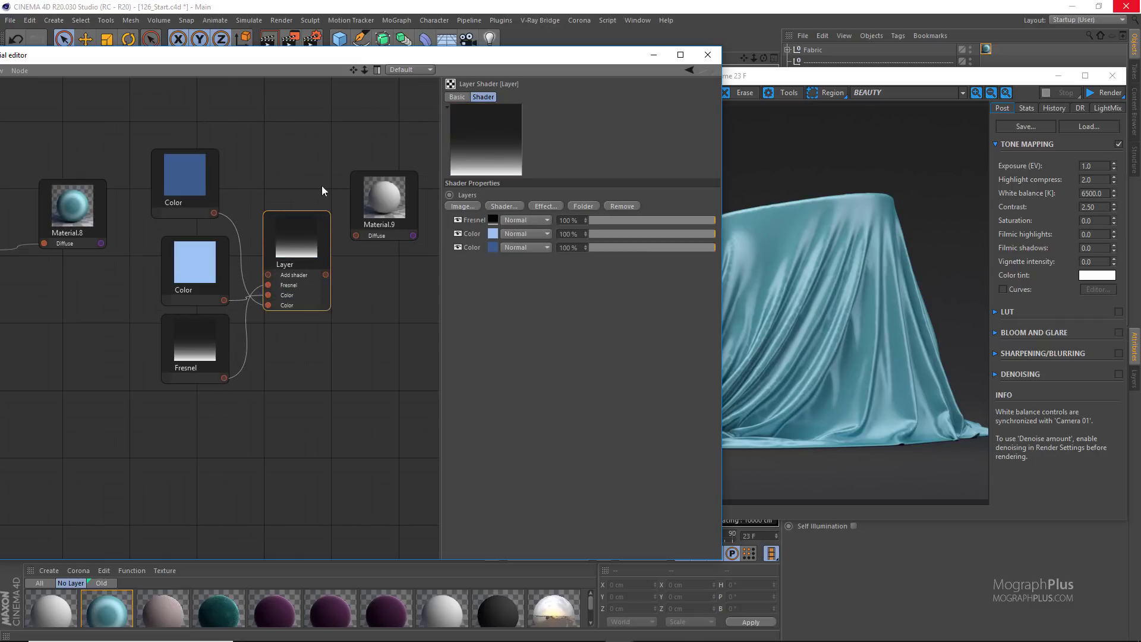
# Move the Fresnel layer between the two Color layers and set its blend mode to Layer Mask.
pyautogui.moveTo(473, 223); pyautogui.dragTo(473, 235)
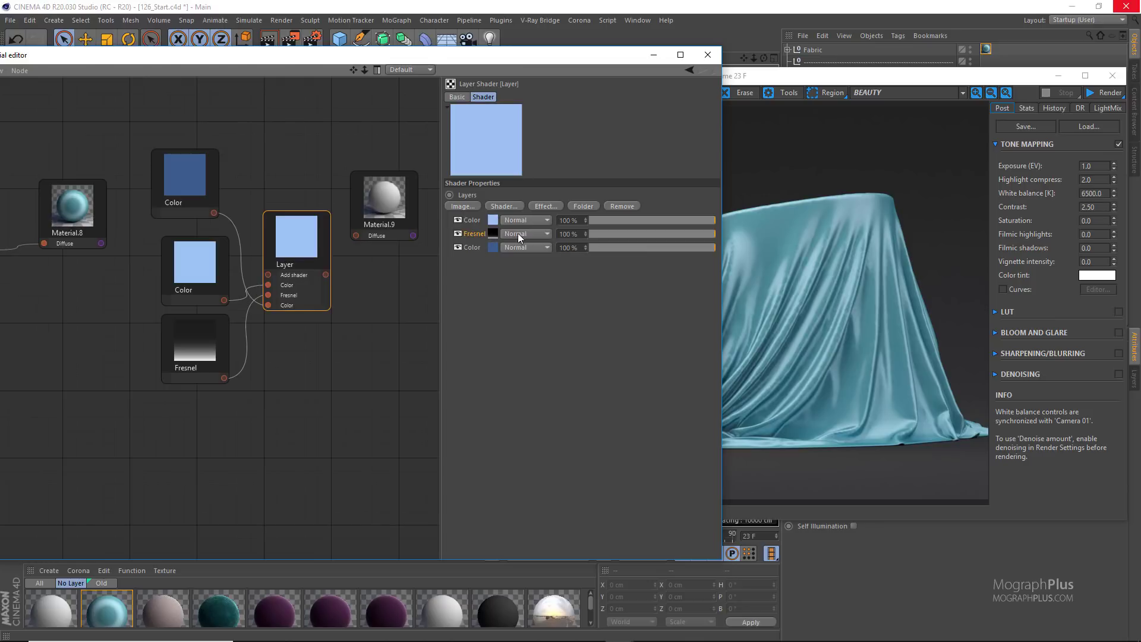
pyautogui.click(518, 233)
pyautogui.click(533, 497)
# Assign the new material to the Fabric object and connect the Layer shader to its Diffuse input, spacing the nodes apart.
pyautogui.moveTo(482, 261); pyautogui.dragTo(291, 304, button='middle')
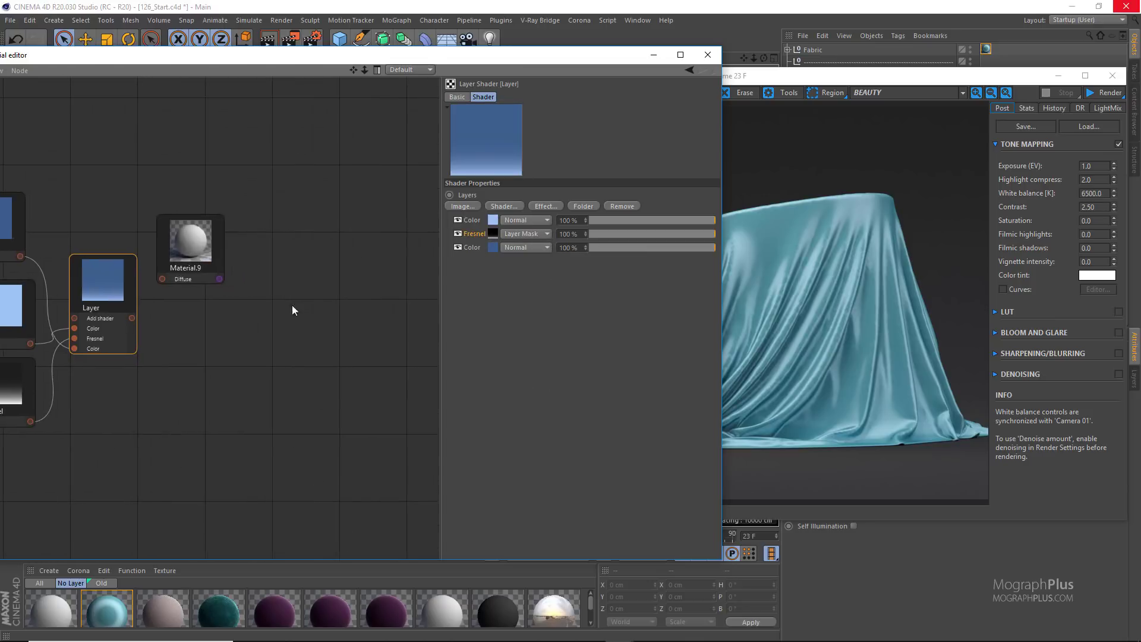
pyautogui.click(225, 261)
pyautogui.moveTo(225, 262); pyautogui.dragTo(271, 297)
pyautogui.moveTo(108, 294); pyautogui.dragTo(152, 278)
pyautogui.click(250, 239)
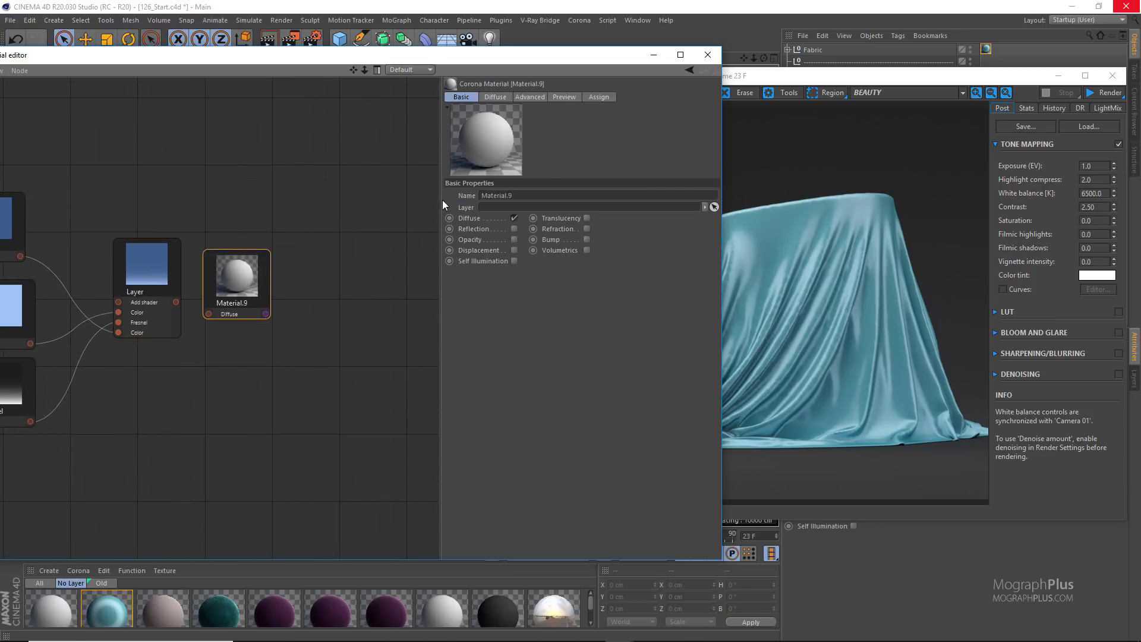
pyautogui.moveTo(933, 90); pyautogui.dragTo(986, 49)
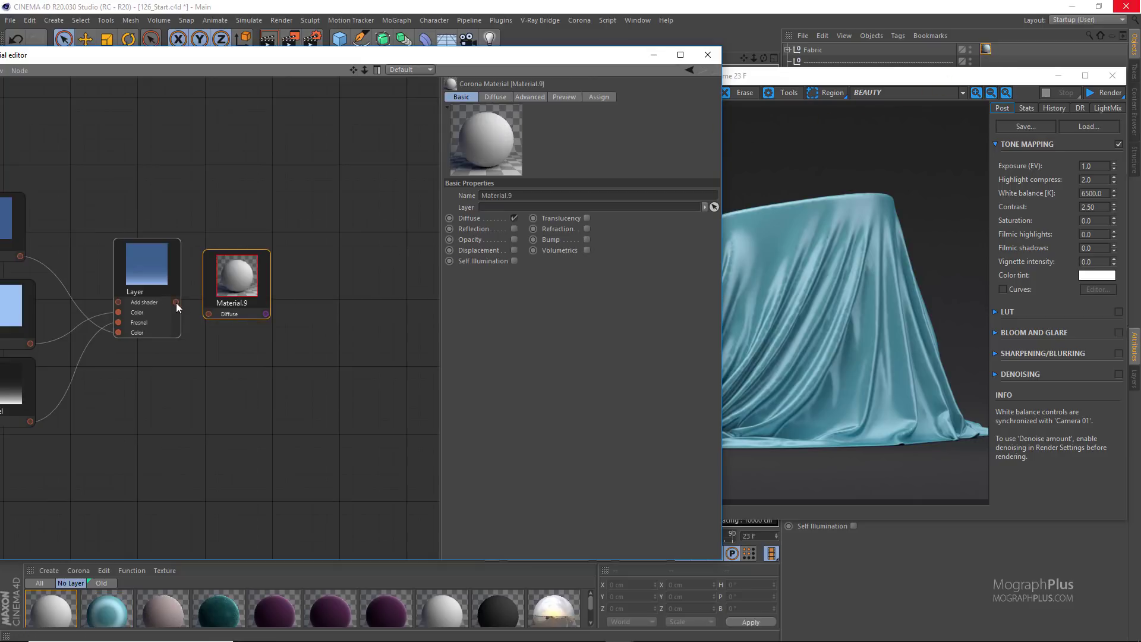
pyautogui.moveTo(176, 301); pyautogui.dragTo(209, 313)
pyautogui.scroll(-1, 257, 231)
pyautogui.moveTo(212, 285); pyautogui.dragTo(275, 255, button='middle')
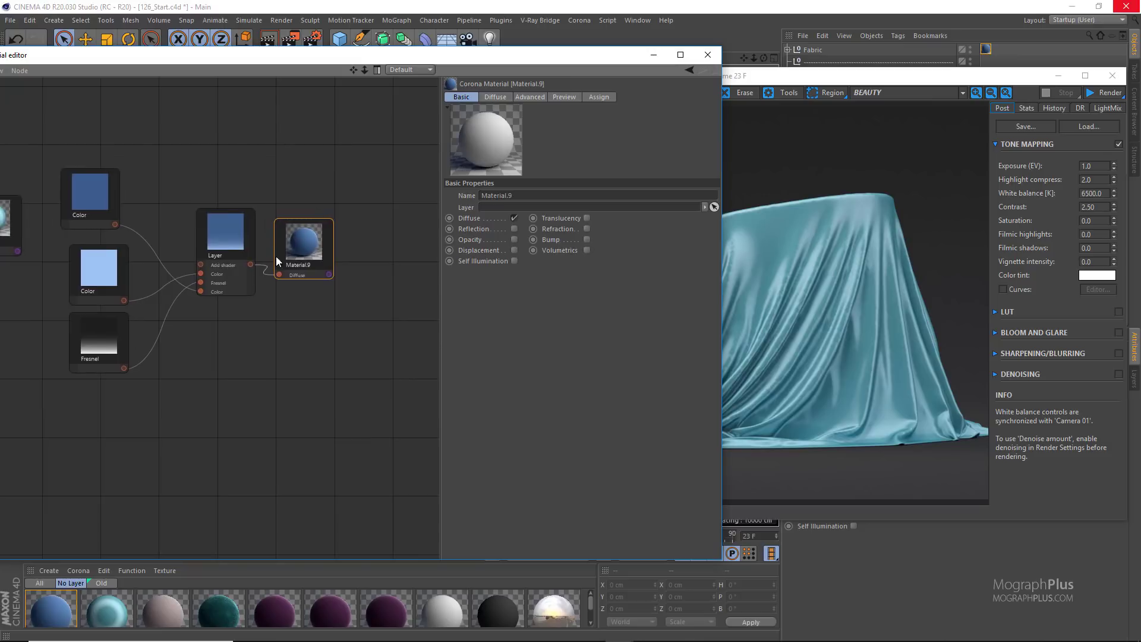
pyautogui.moveTo(332, 259); pyautogui.dragTo(377, 252)
# Load the Towel image from the tex folder as a bitmap node below the Fresnel shader.
pyautogui.click(198, 433)
pyautogui.rightClick(198, 438)
pyautogui.moveTo(245, 455)
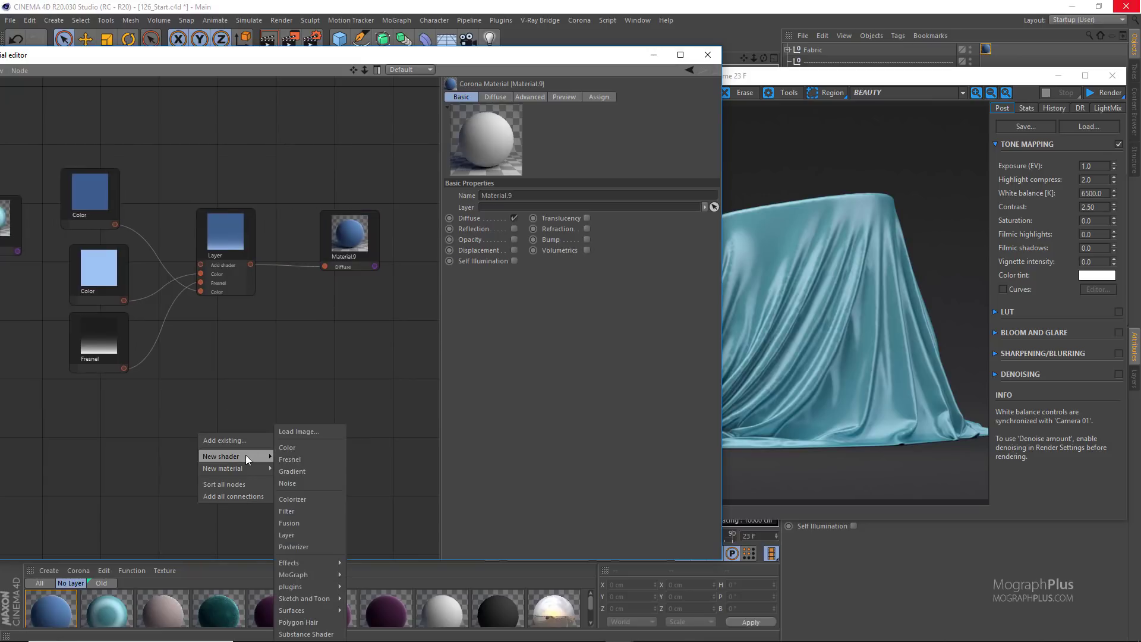
pyautogui.click(315, 427)
pyautogui.click(134, 394)
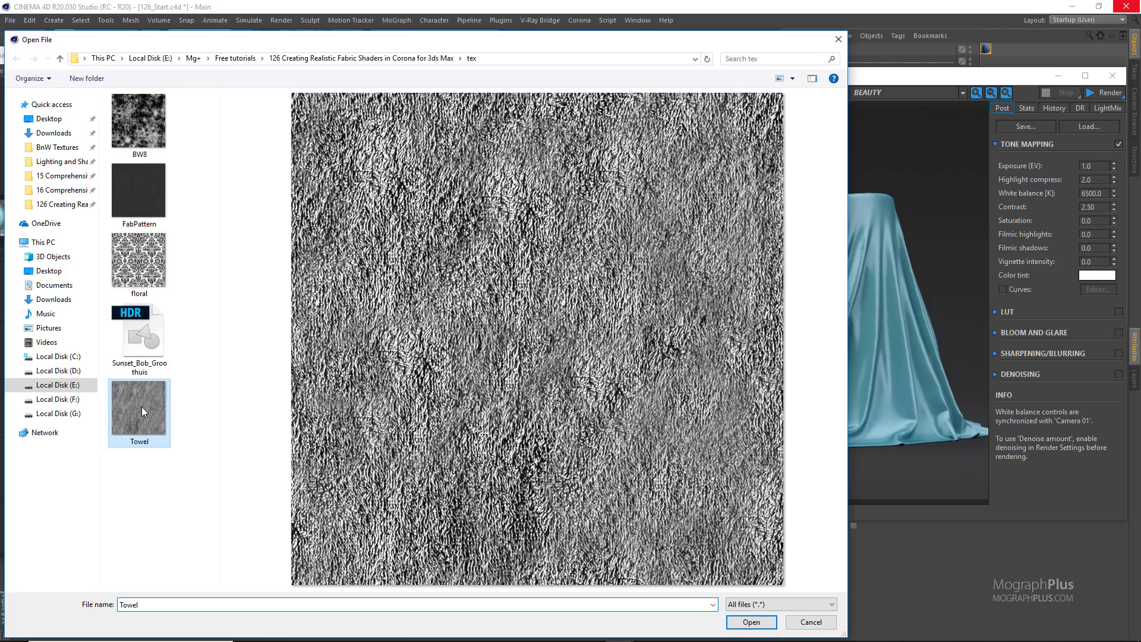
pyautogui.doubleClick(142, 406)
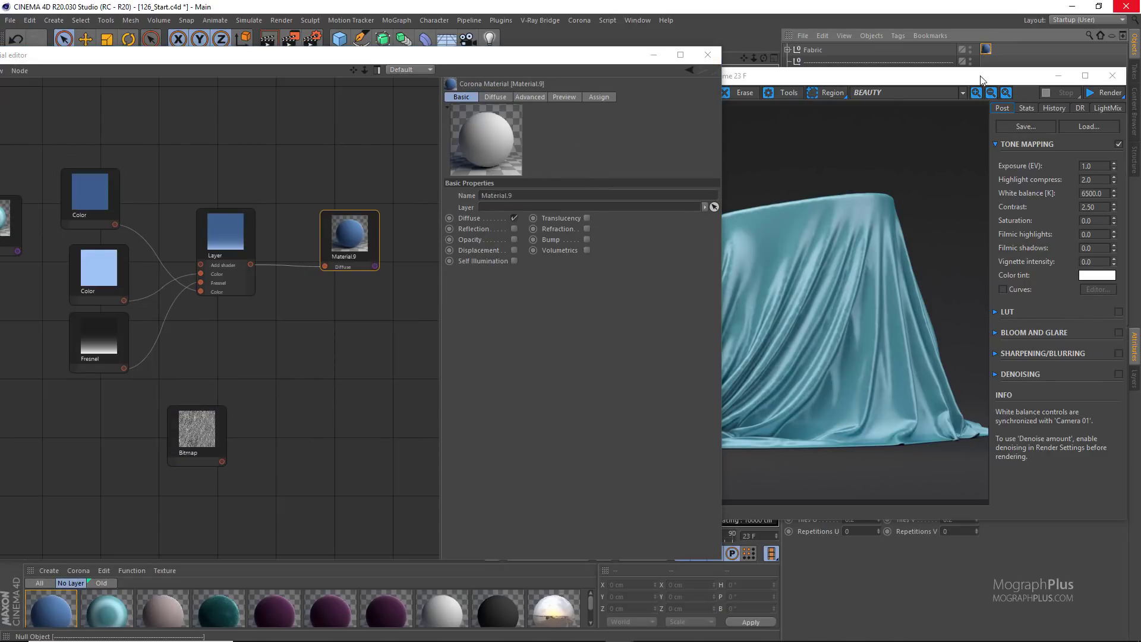
# Set Tiles U and Tiles V to 0.6 on the Fabric object's texture tag.
pyautogui.moveTo(934, 78); pyautogui.dragTo(476, 96)
pyautogui.doubleClick(869, 519)
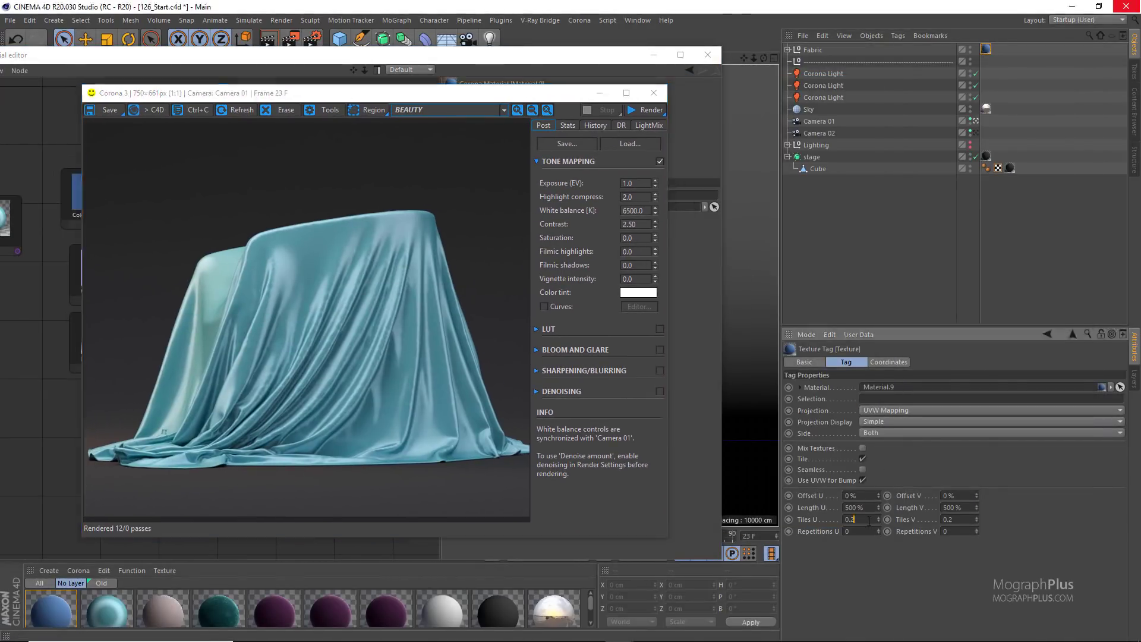
pyautogui.write('0.6')
pyautogui.doubleClick(958, 519)
pyautogui.write('0.6')
pyautogui.press('Return')
pyautogui.moveTo(561, 96); pyautogui.dragTo(1066, 518)
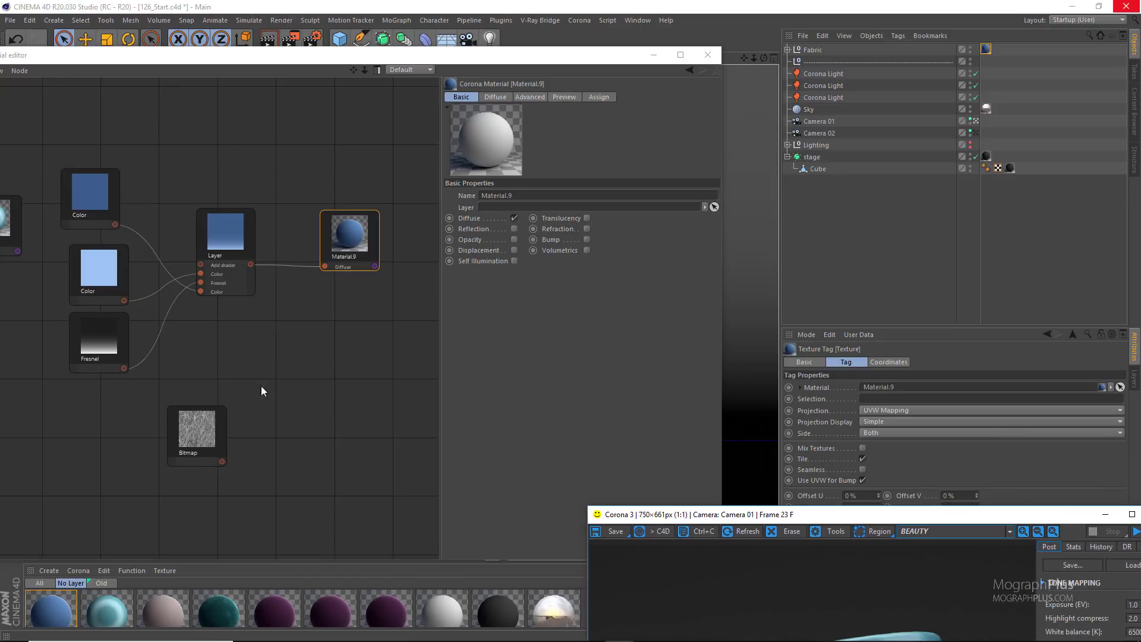
# Enable Displacement on the blue material, feed it the Towel bitmap and set its Max level to 0.5 cm.
pyautogui.scroll(1, 254, 410)
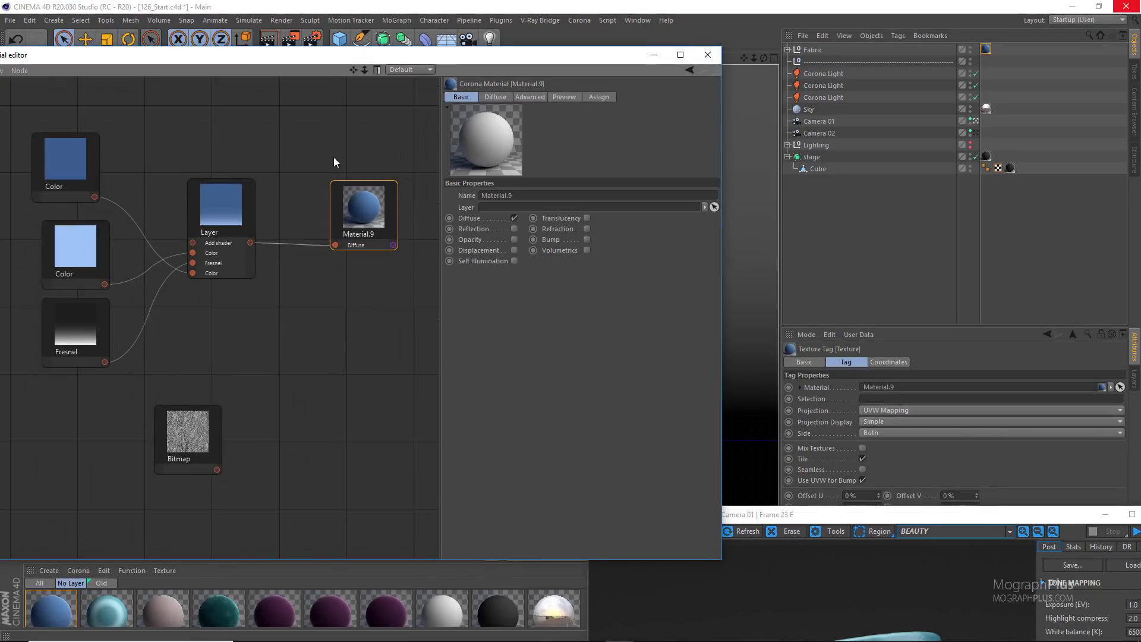
pyautogui.click(514, 250)
pyautogui.moveTo(217, 469); pyautogui.dragTo(335, 256)
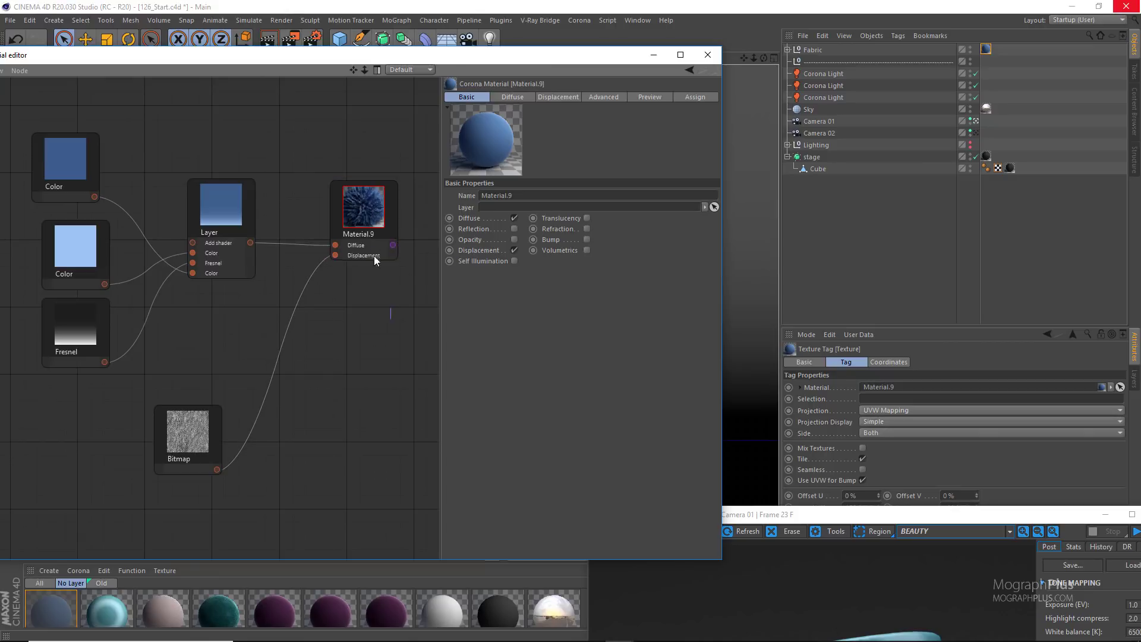
pyautogui.click(543, 97)
pyautogui.moveTo(538, 209); pyautogui.dragTo(493, 212)
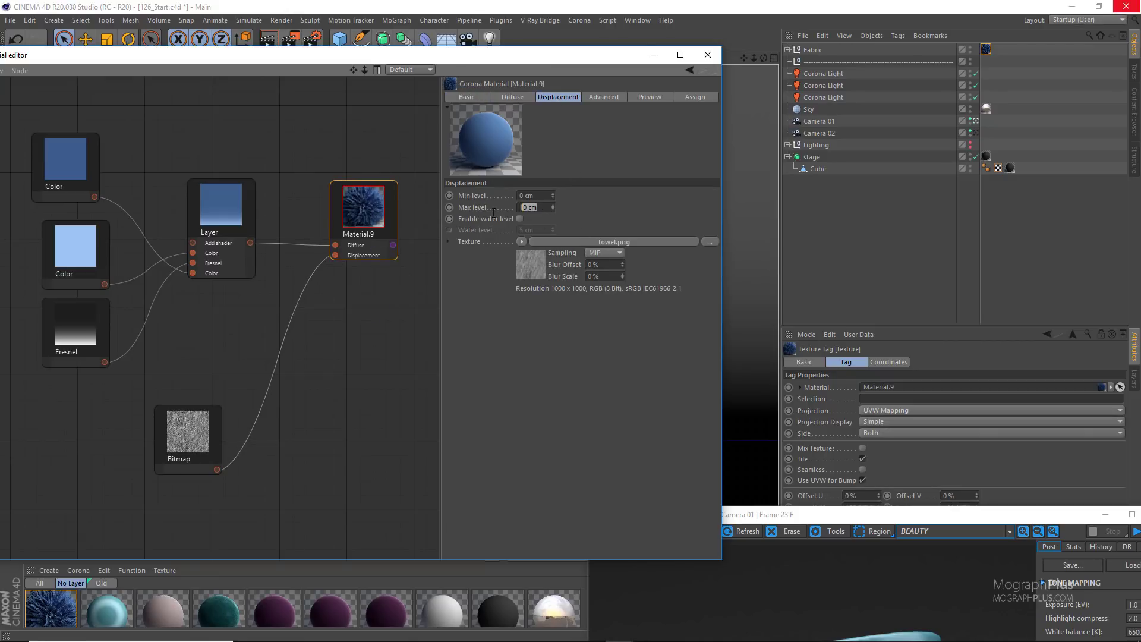
pyautogui.write('0.5')
pyautogui.press('Return')
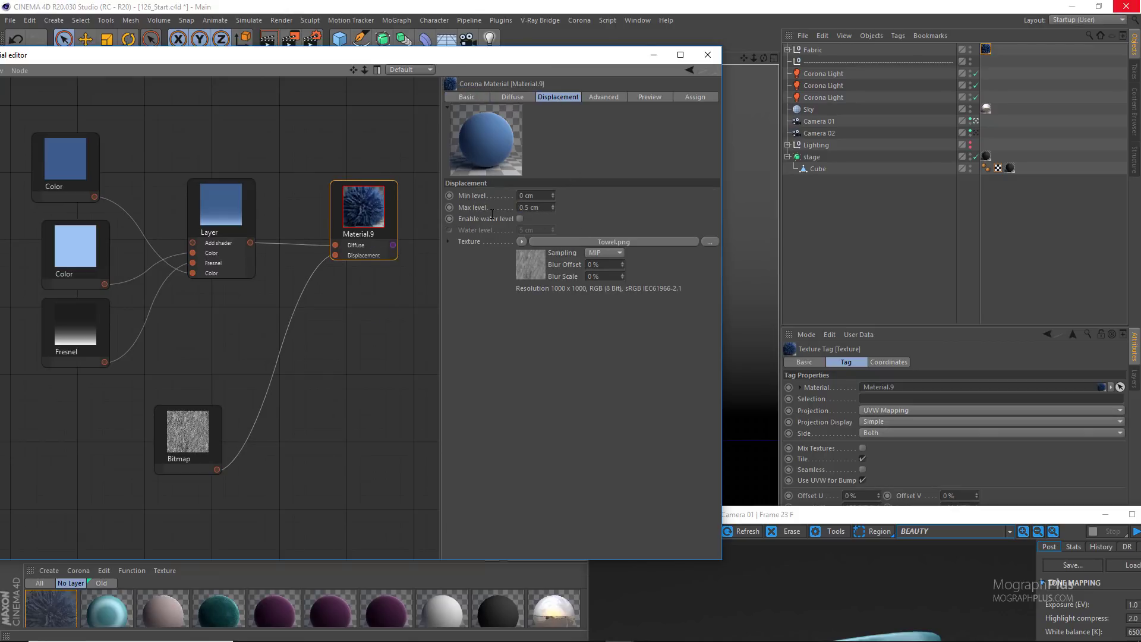
# Set the displacement Screen size to 1 px in Corona's performance render settings.
pyautogui.click(312, 39)
pyautogui.click(352, 85)
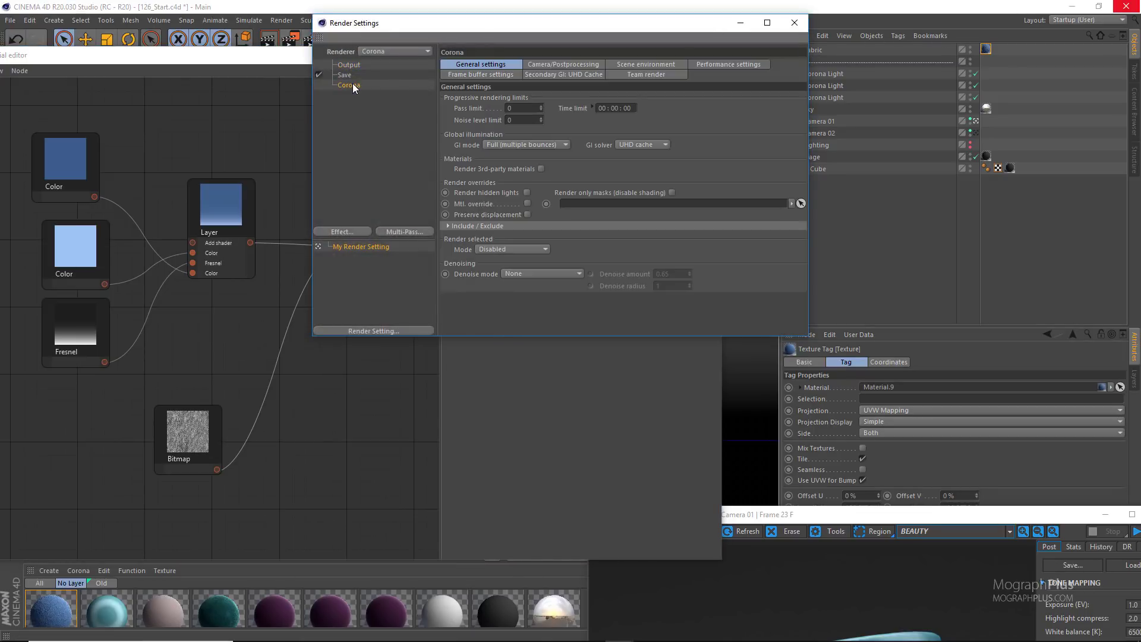
pyautogui.click(712, 70)
pyautogui.doubleClick(541, 206)
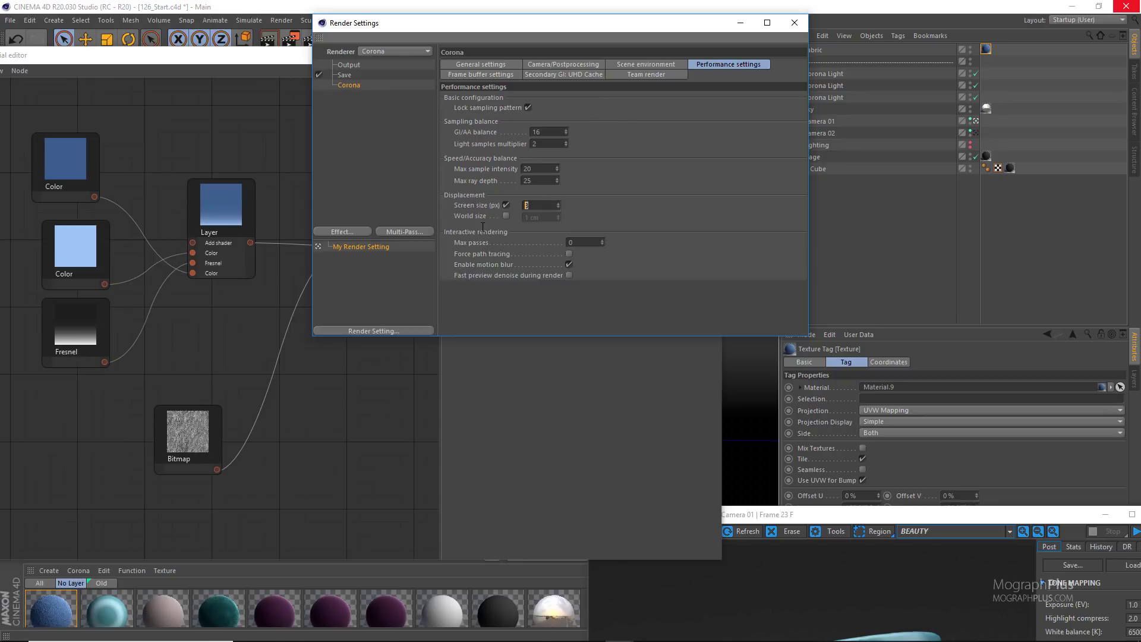
pyautogui.write('1')
pyautogui.click(800, 26)
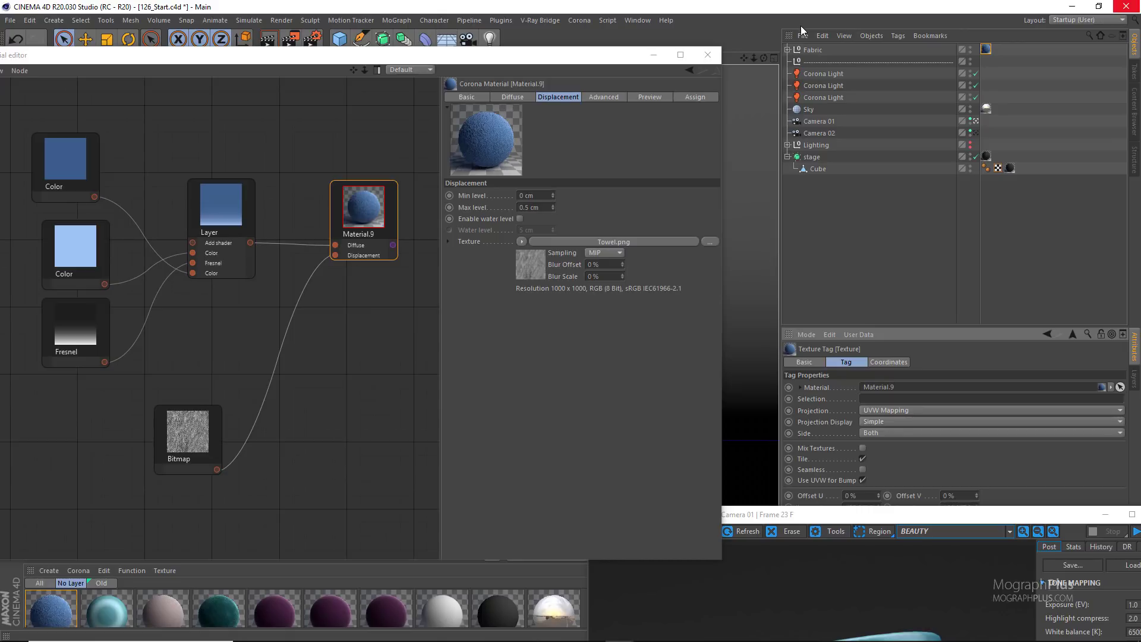
# Render the cloth in the Corona frame buffer to preview the towel material, and stop once the fibers have resolved.
pyautogui.moveTo(949, 523); pyautogui.dragTo(846, 102)
pyautogui.click(1029, 113)
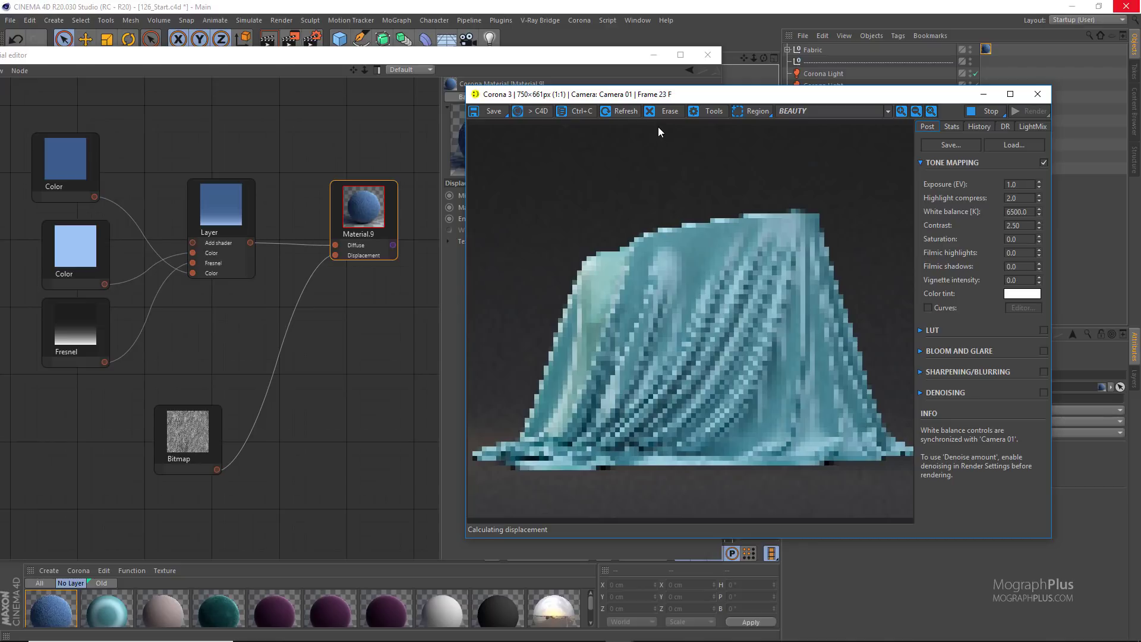
pyautogui.moveTo(695, 96); pyautogui.dragTo(808, 87)
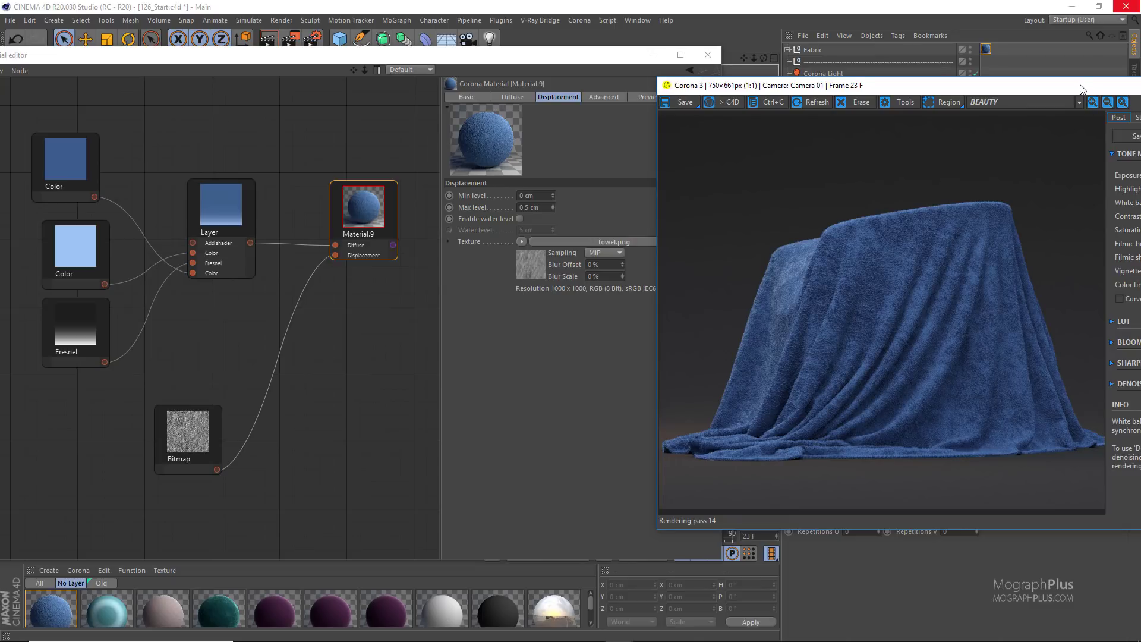
pyautogui.moveTo(1078, 85); pyautogui.dragTo(947, 84)
pyautogui.click(1037, 102)
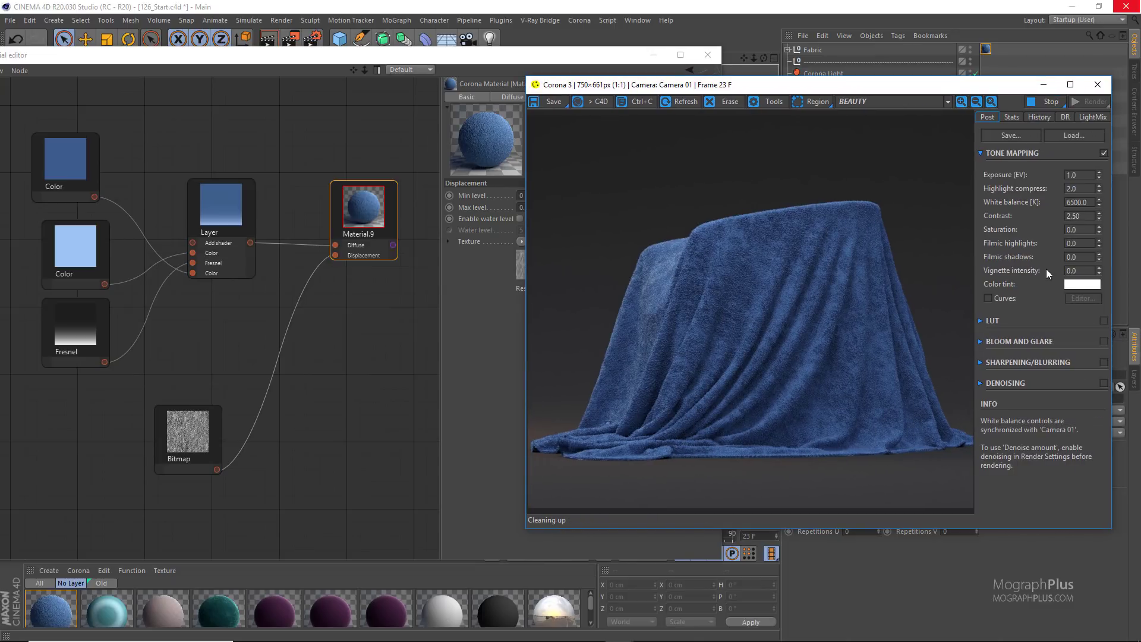